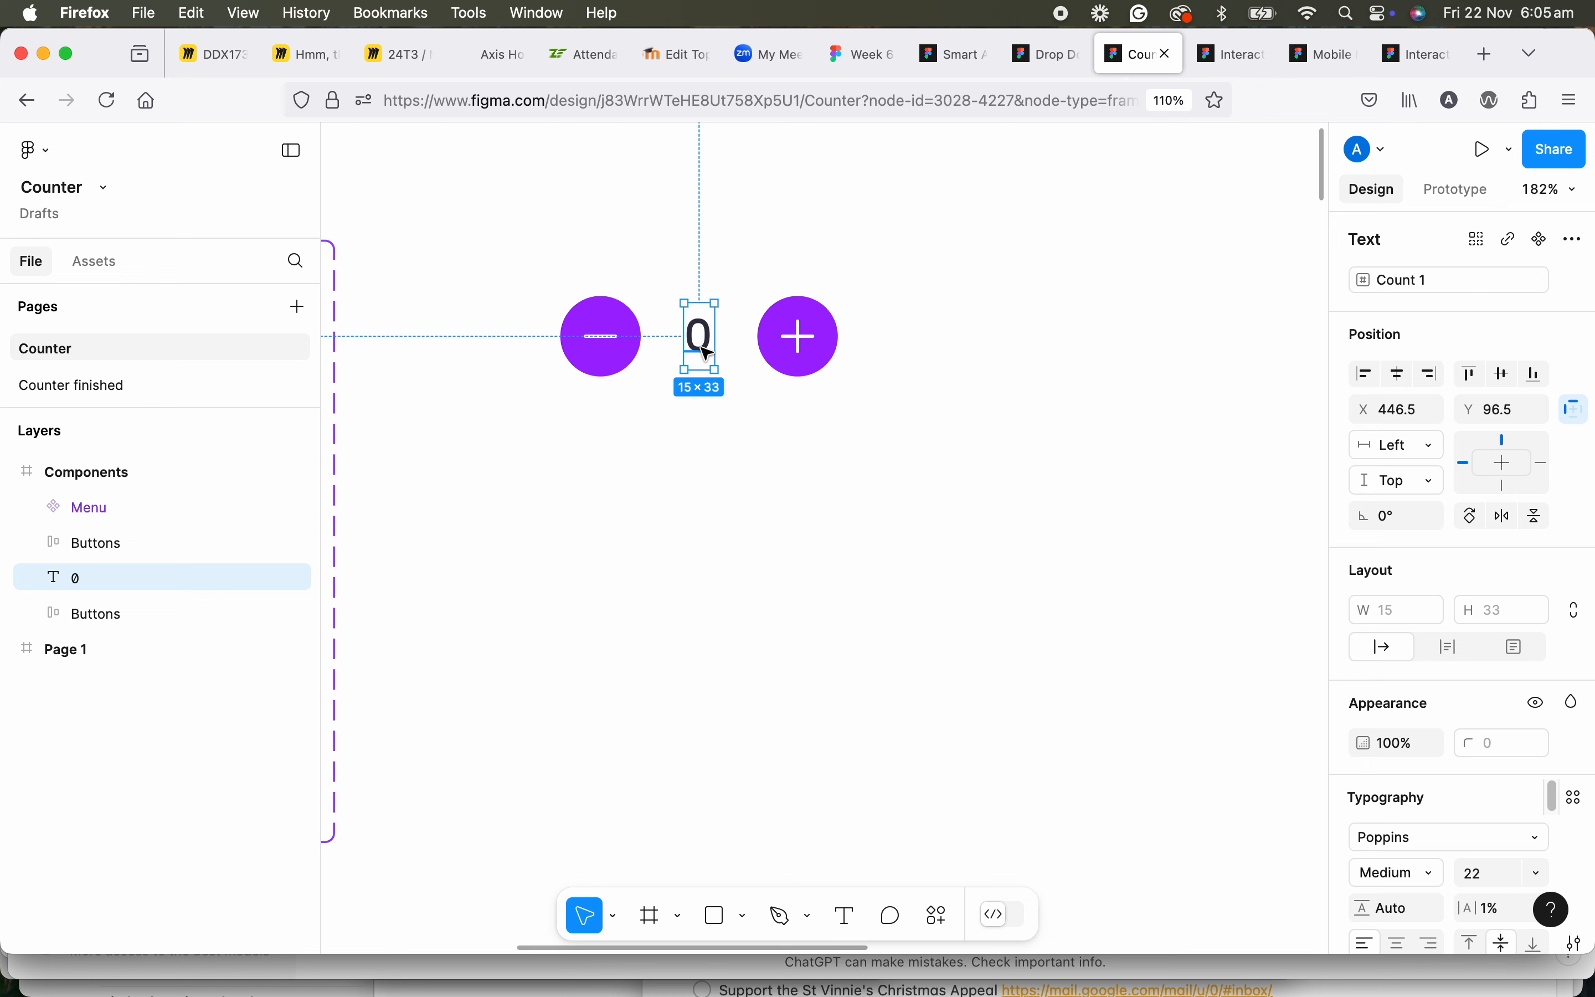
Create a single component from the minus button, the 0 text and the plus button.
{"action": "left_click", "coordinate": [163, 551]}
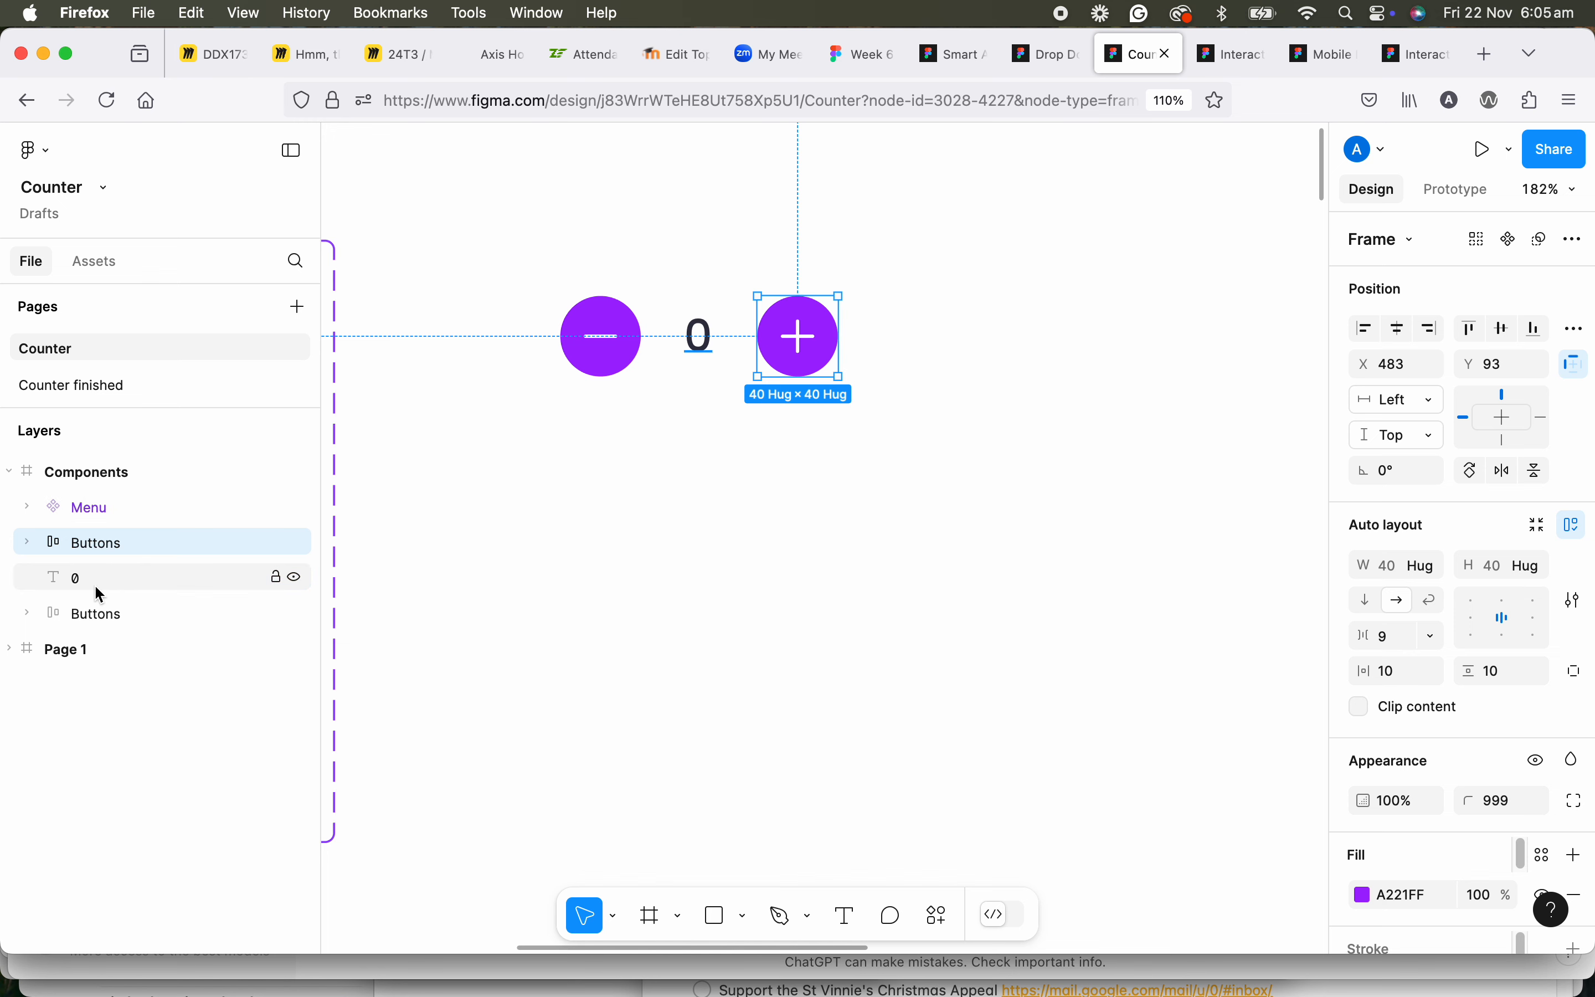
{"action": "left_click", "coordinate": [120, 619], "text": "shift"}
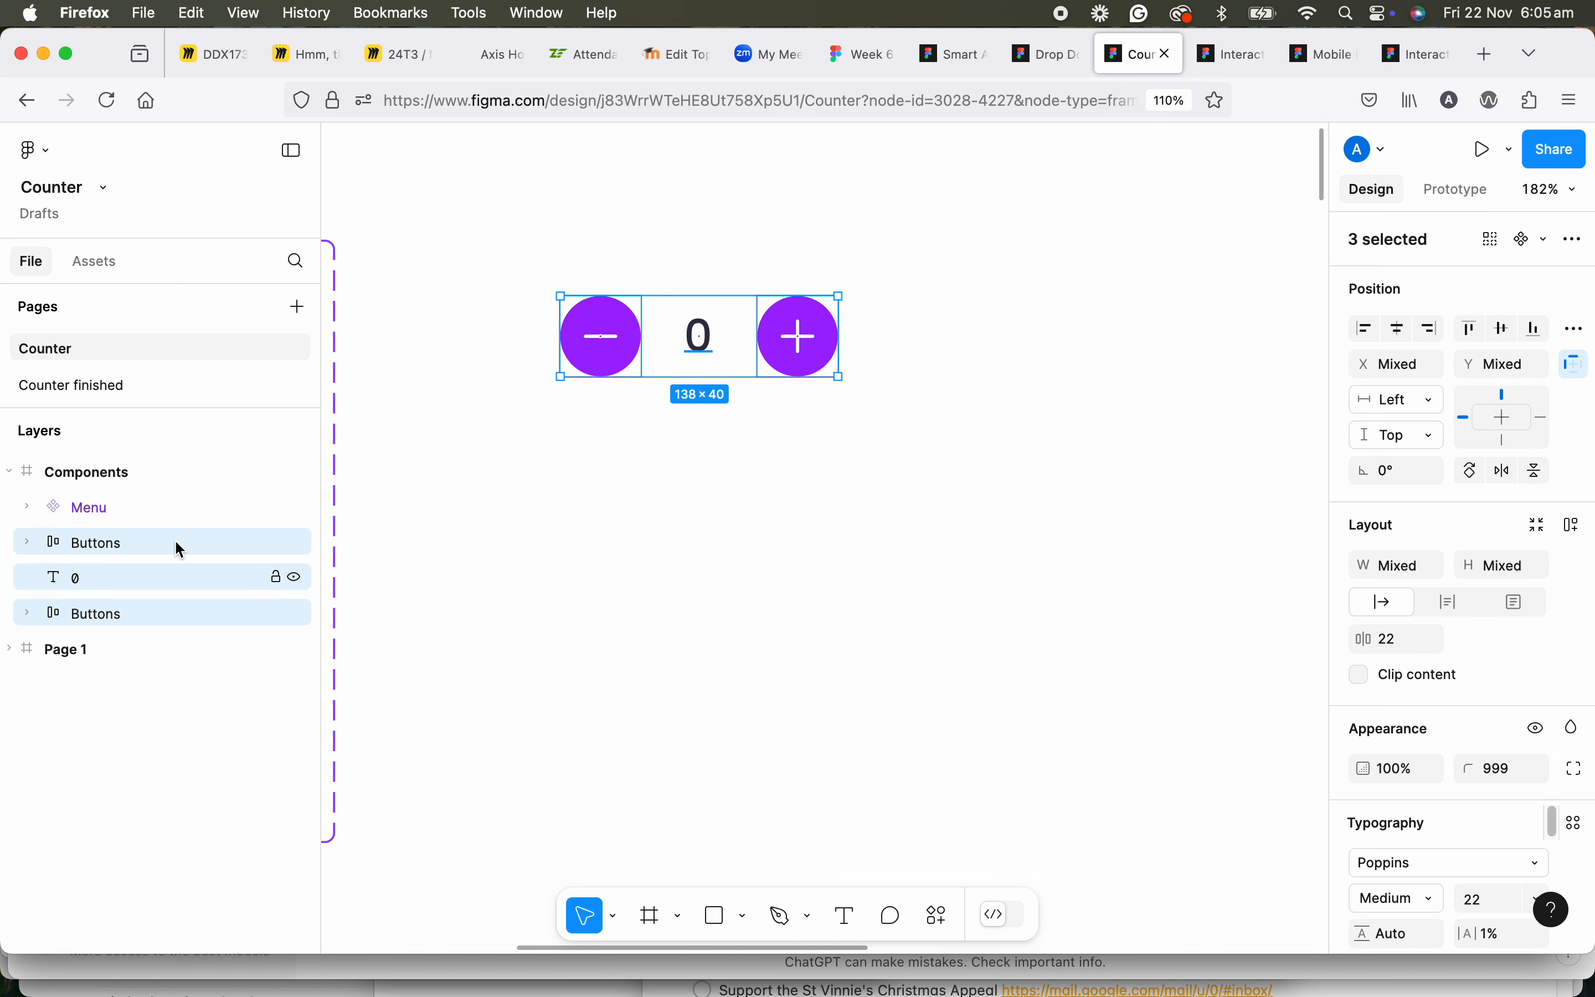
{"action": "left_click_drag", "start_coordinate": [530, 255], "coordinate": [903, 442]}
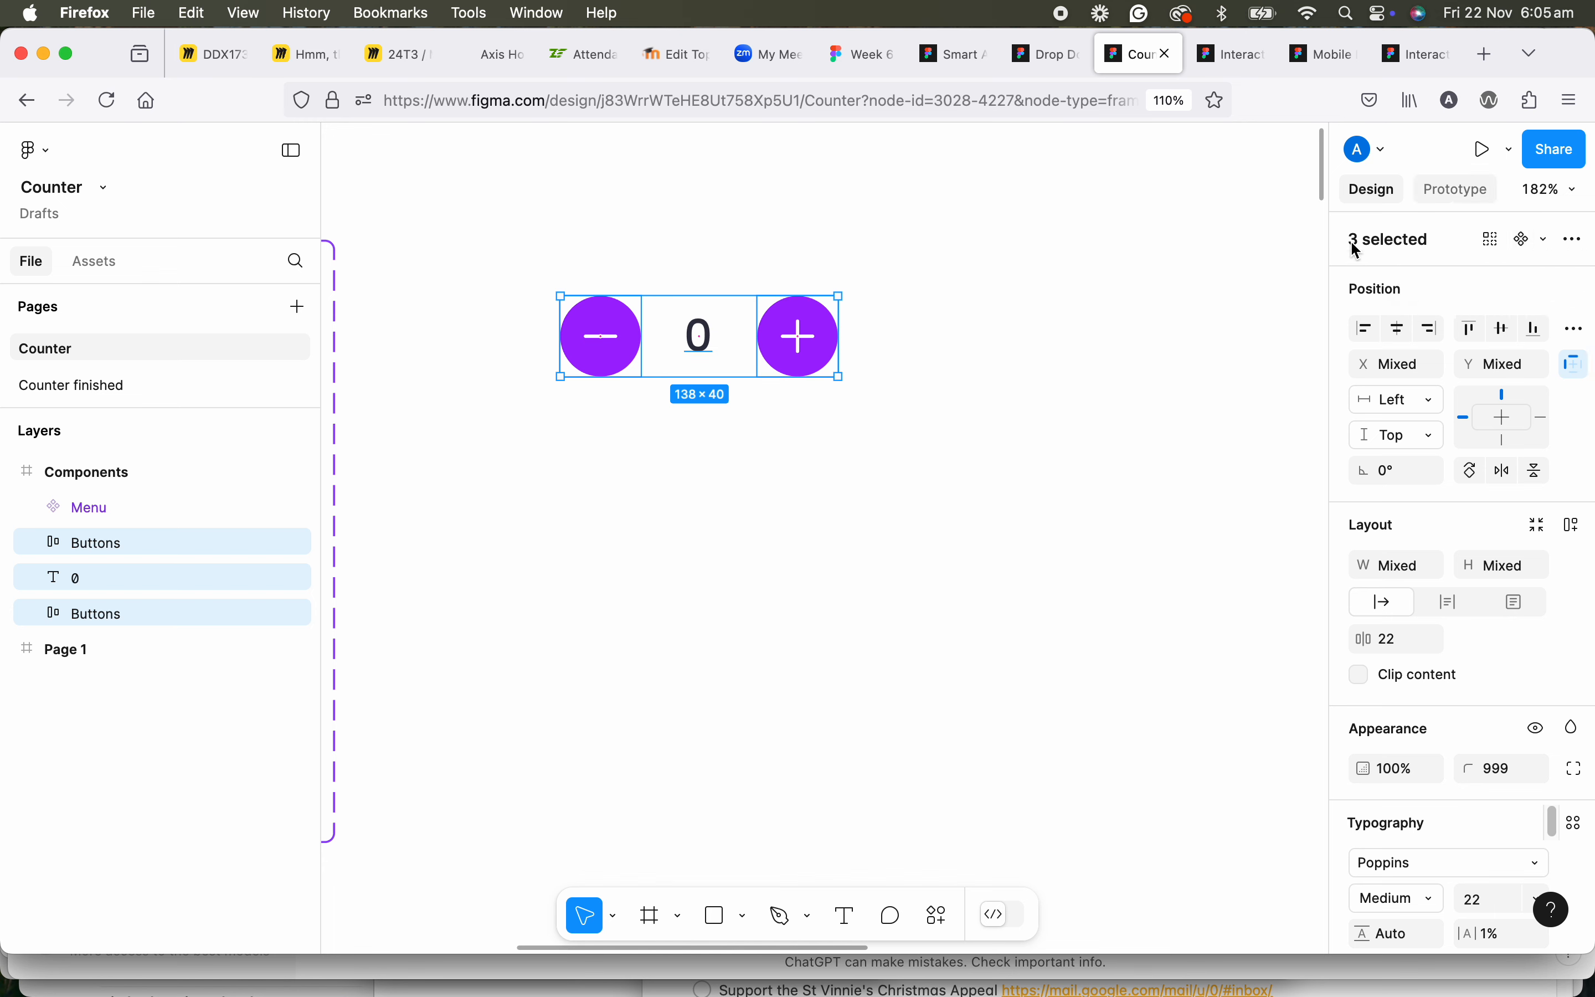
{"action": "right_click", "coordinate": [843, 342]}
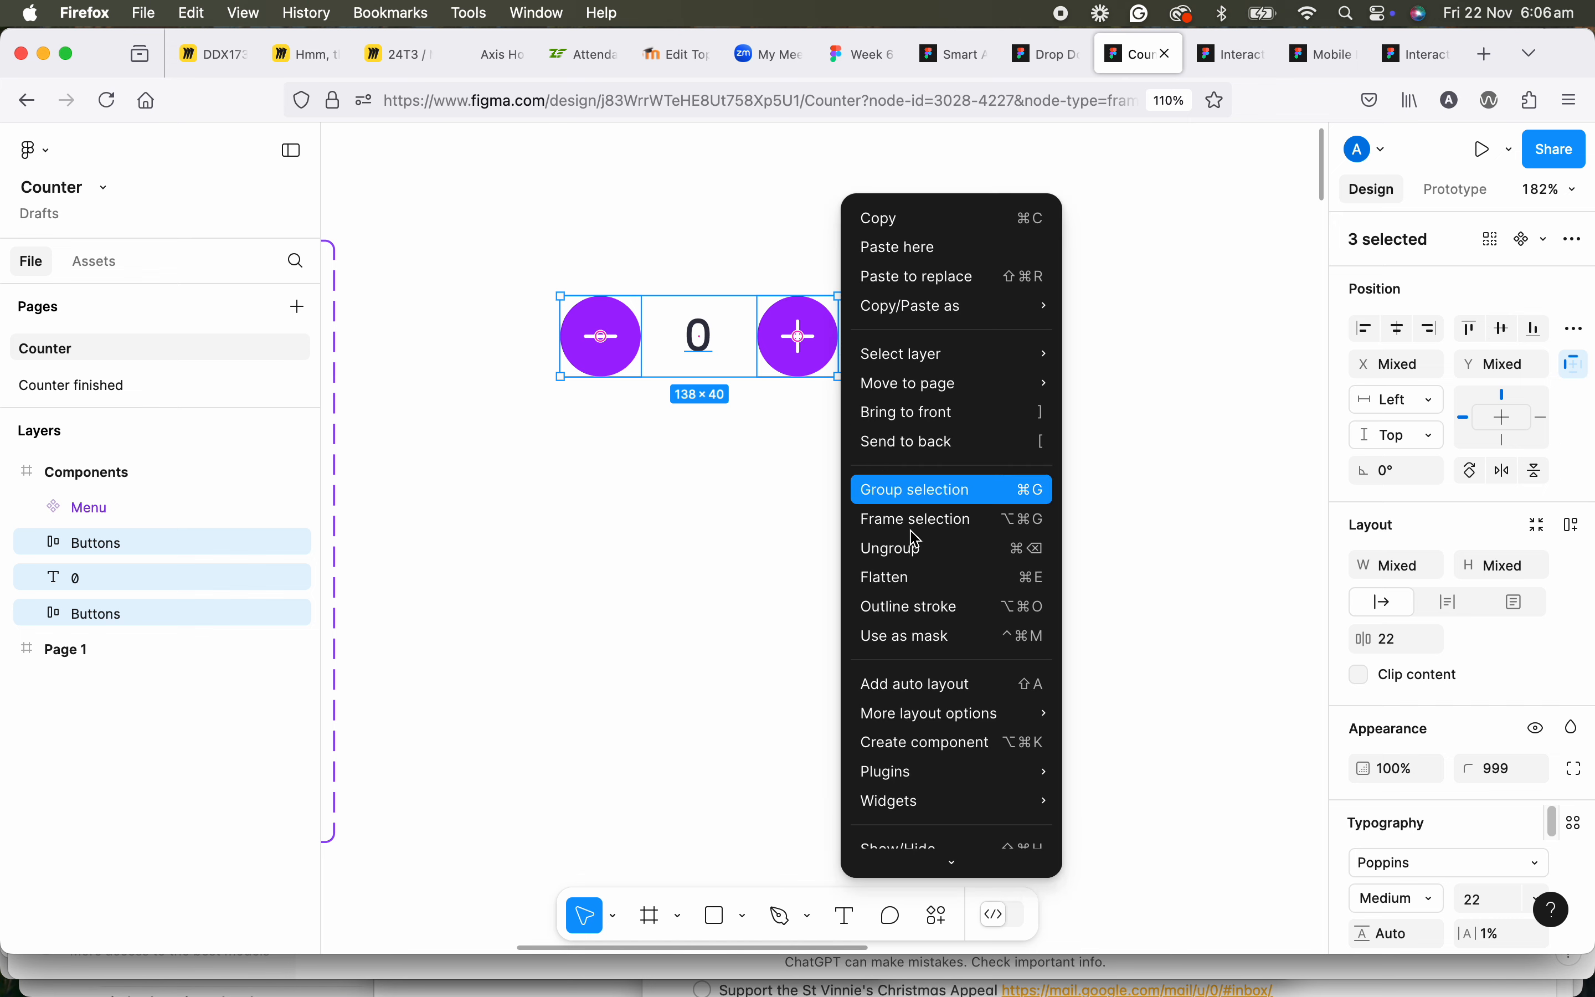
{"action": "left_click", "coordinate": [942, 745]}
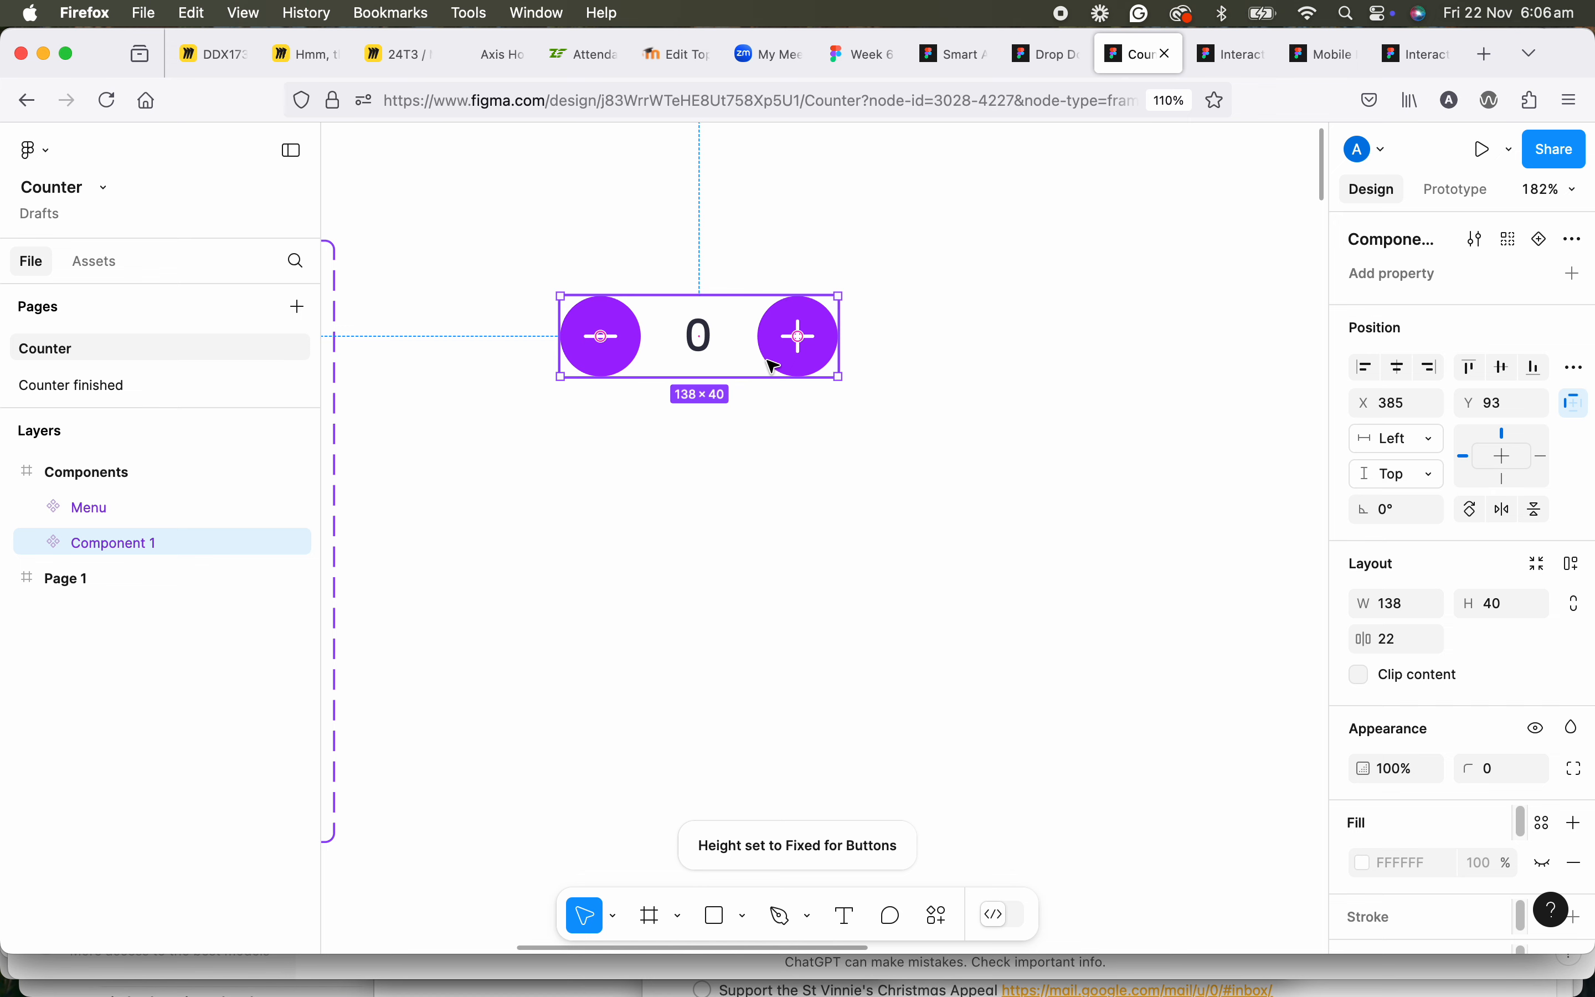
Add three variants to the new counter component, making four stacked counter rows.
{"action": "scroll", "coordinate": [772, 366], "scroll_direction": "down", "scroll_amount": 5}
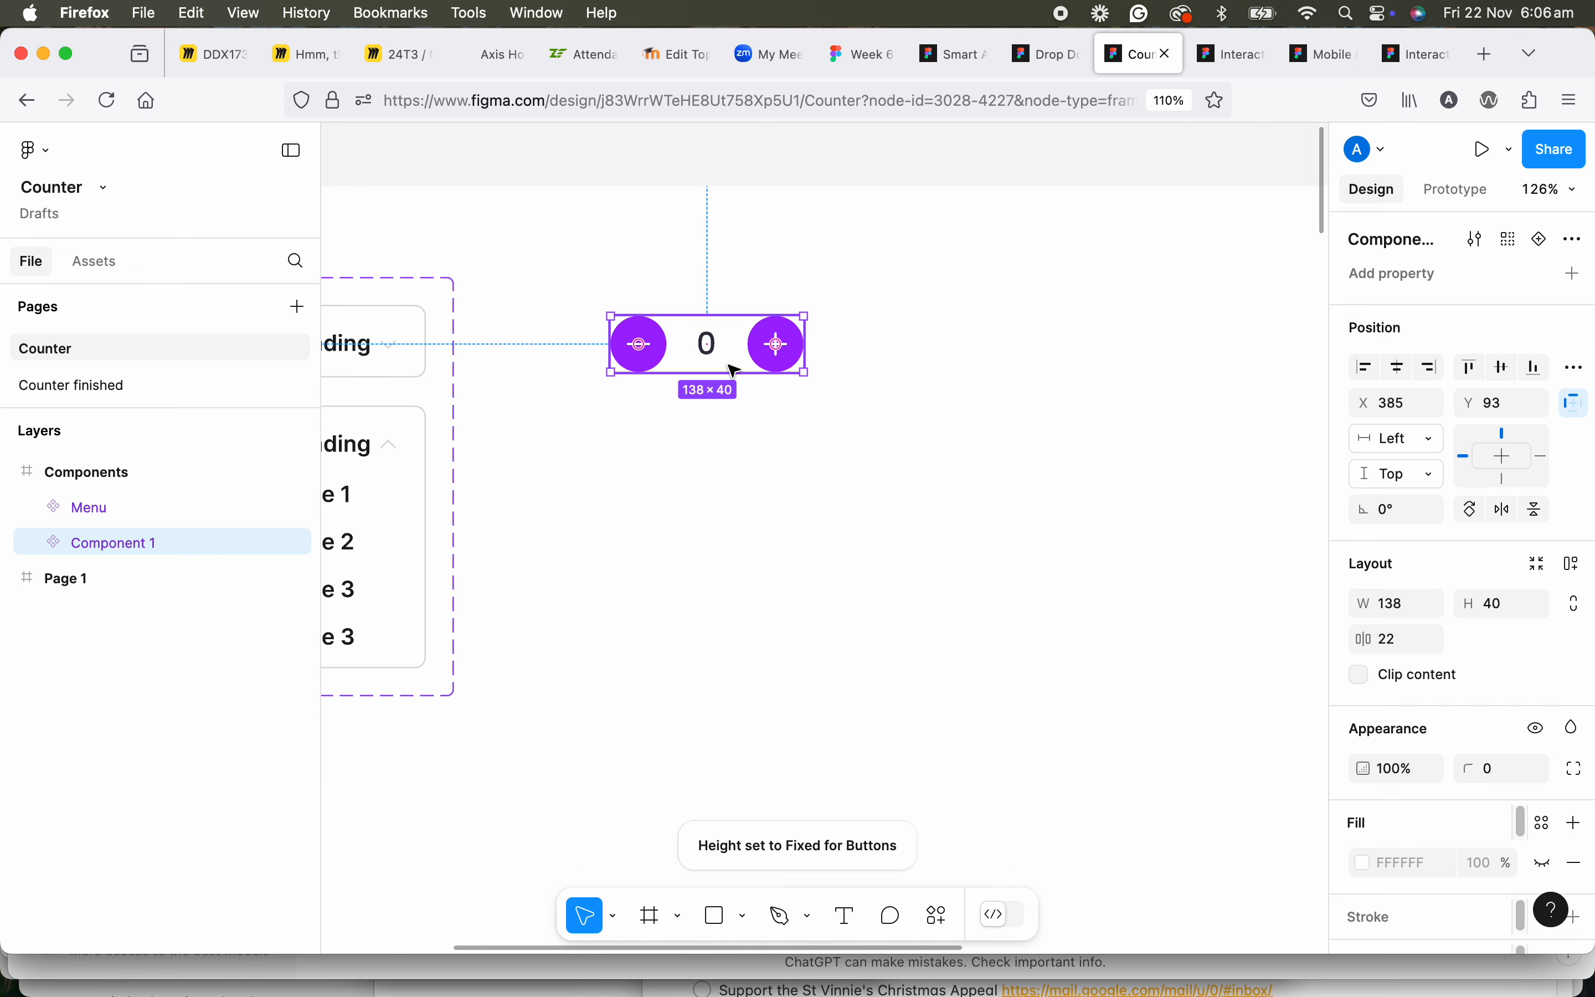
{"action": "scroll", "coordinate": [815, 356], "scroll_direction": "left", "scroll_amount": 2}
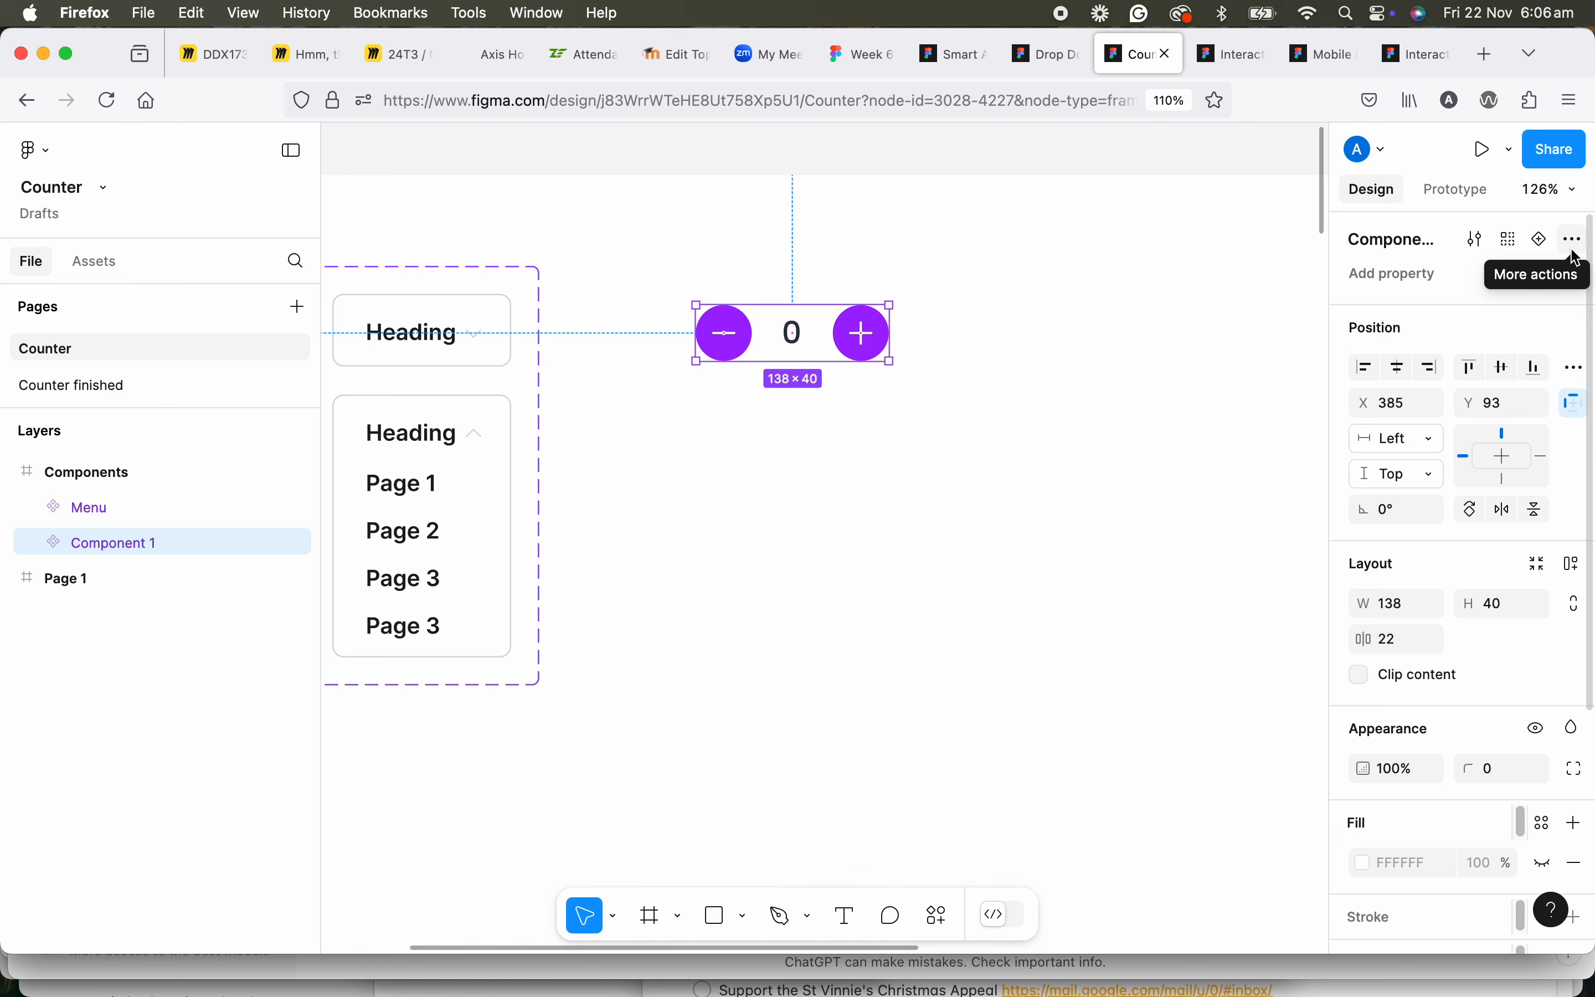
{"action": "scroll", "coordinate": [809, 384], "scroll_direction": "up", "scroll_amount": 3}
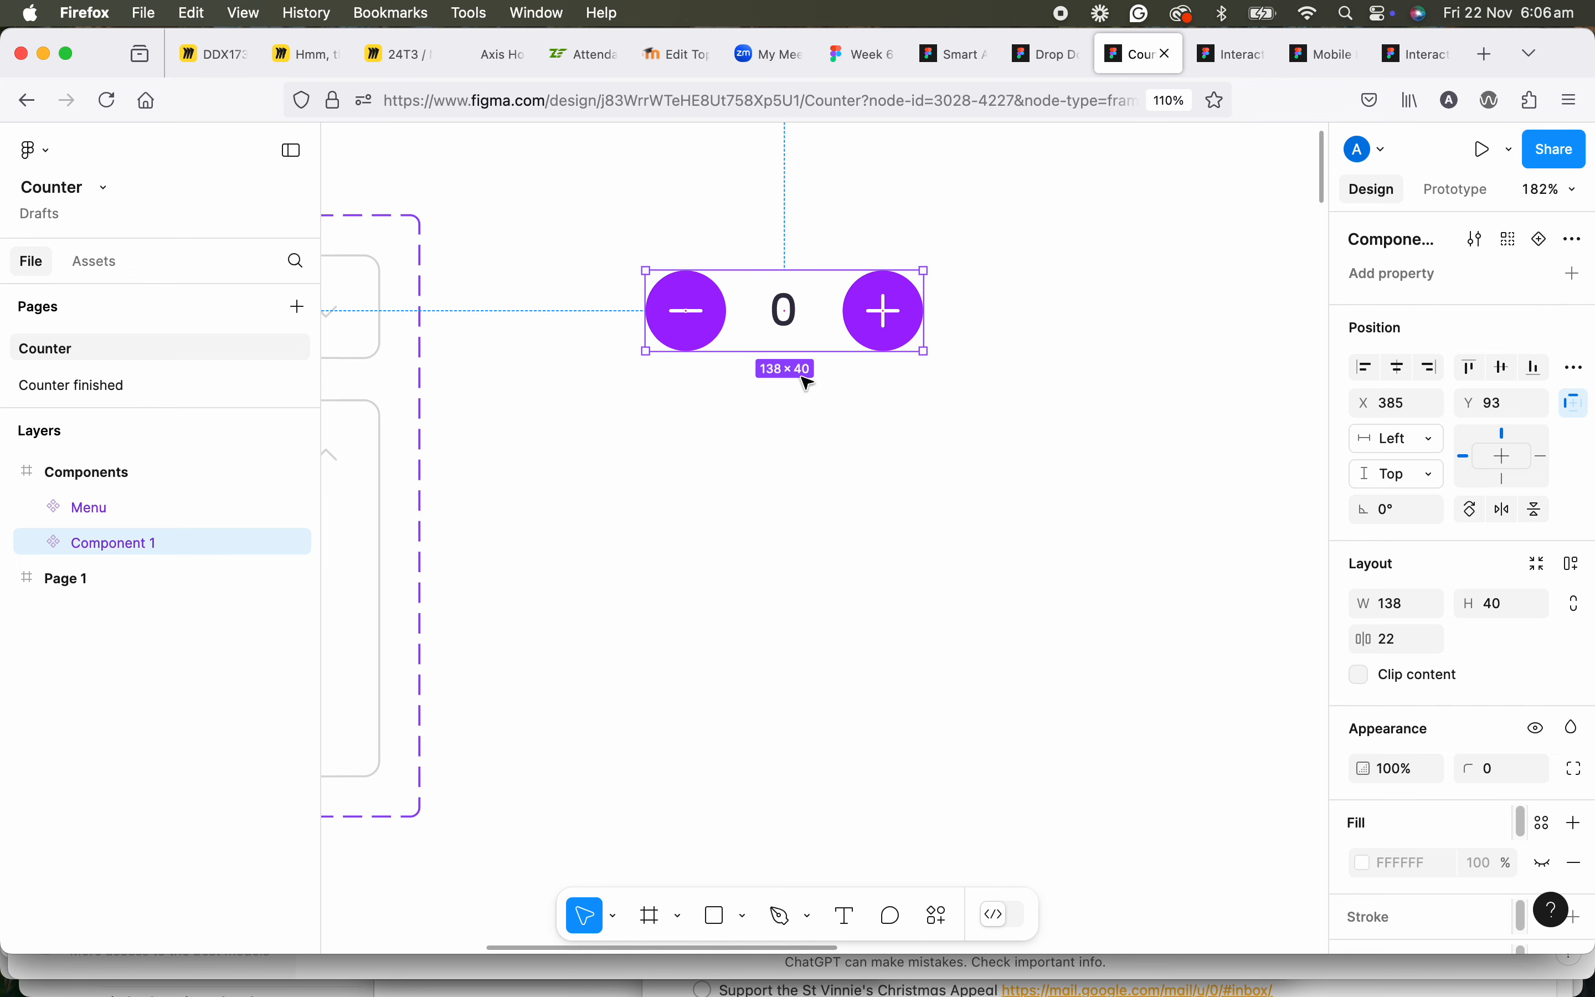
{"action": "scroll", "coordinate": [784, 346], "scroll_direction": "up", "scroll_amount": 2}
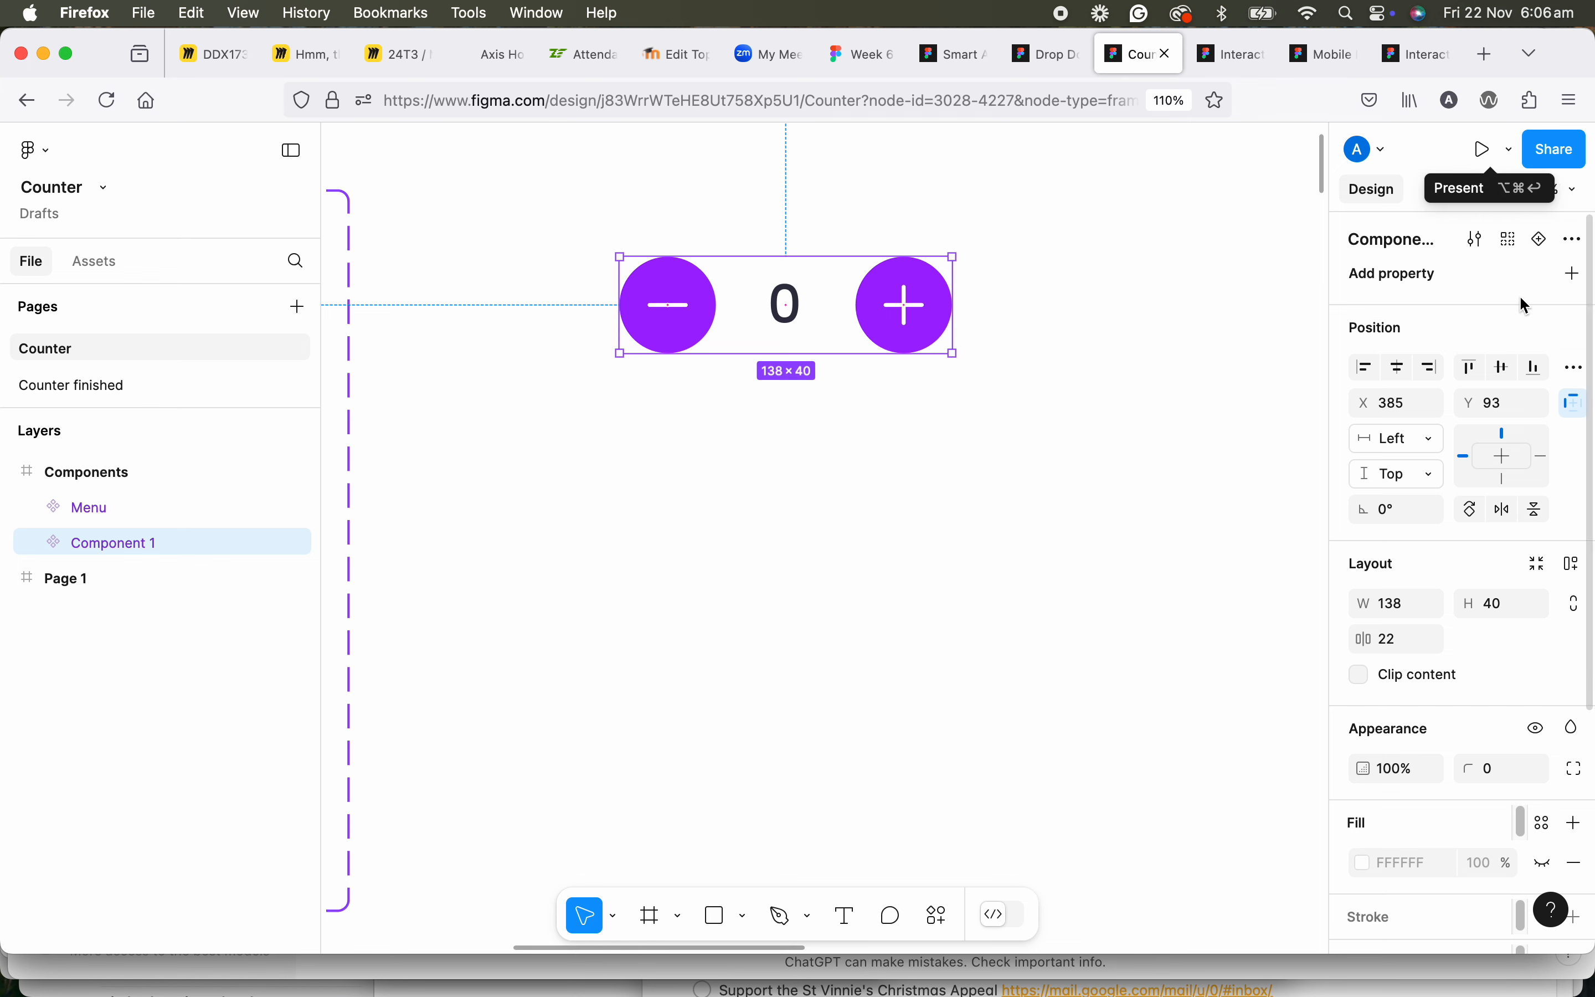
{"action": "left_click", "coordinate": [1542, 241]}
{"action": "key", "text": "super+z"}
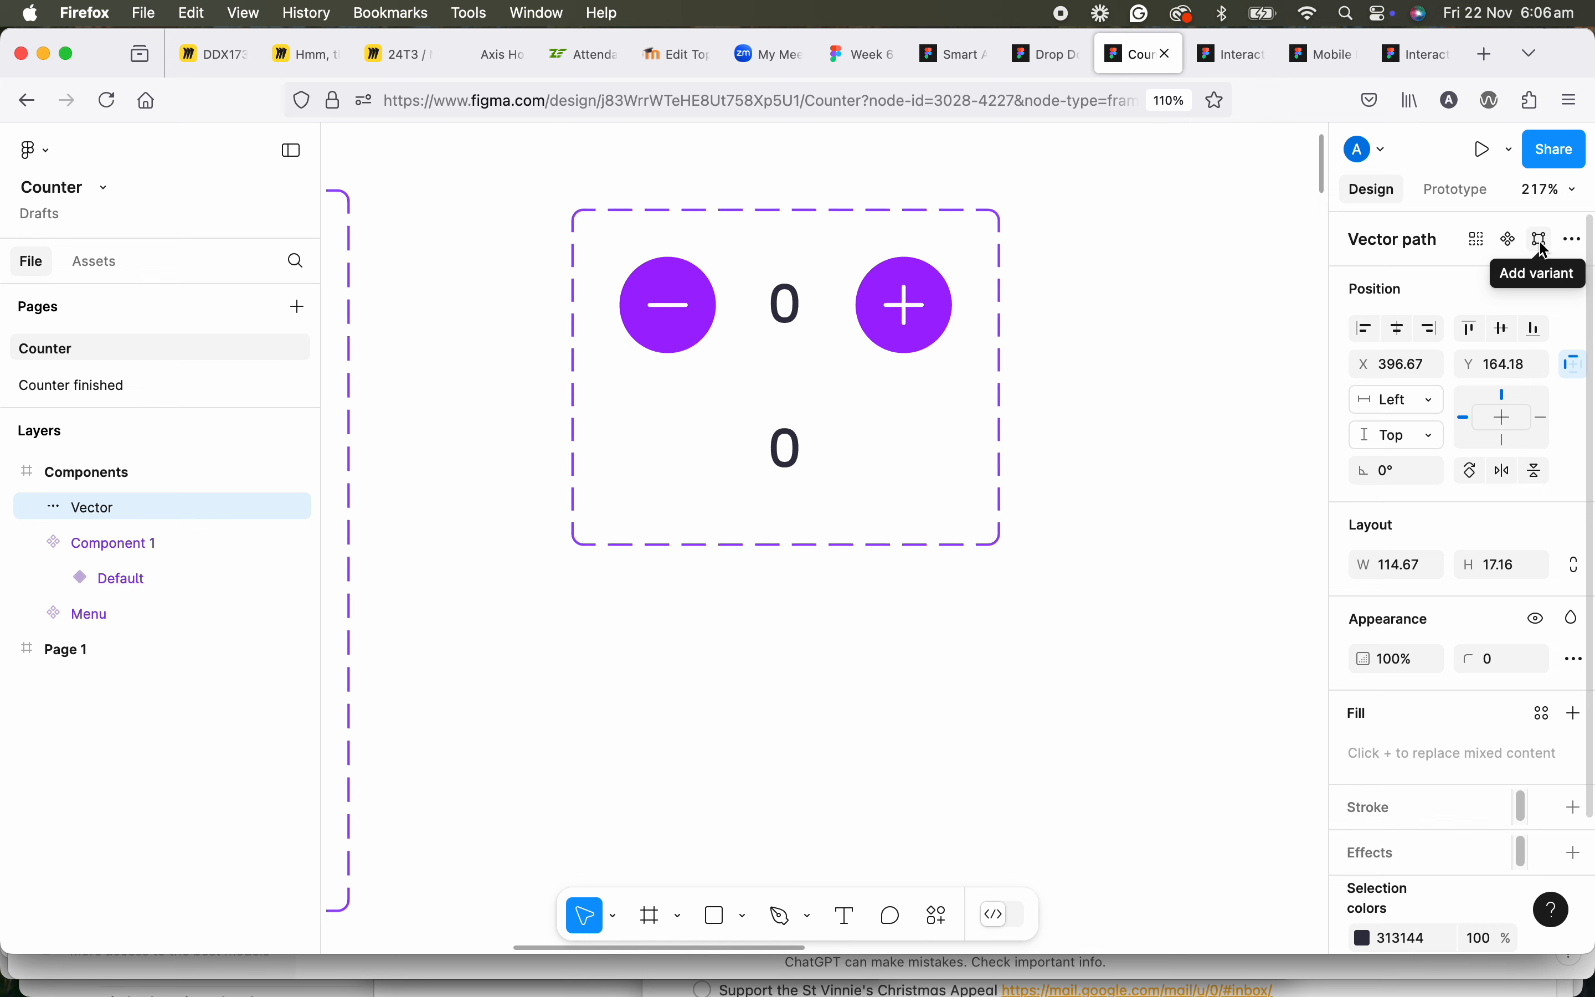
{"action": "key", "text": "super+z"}
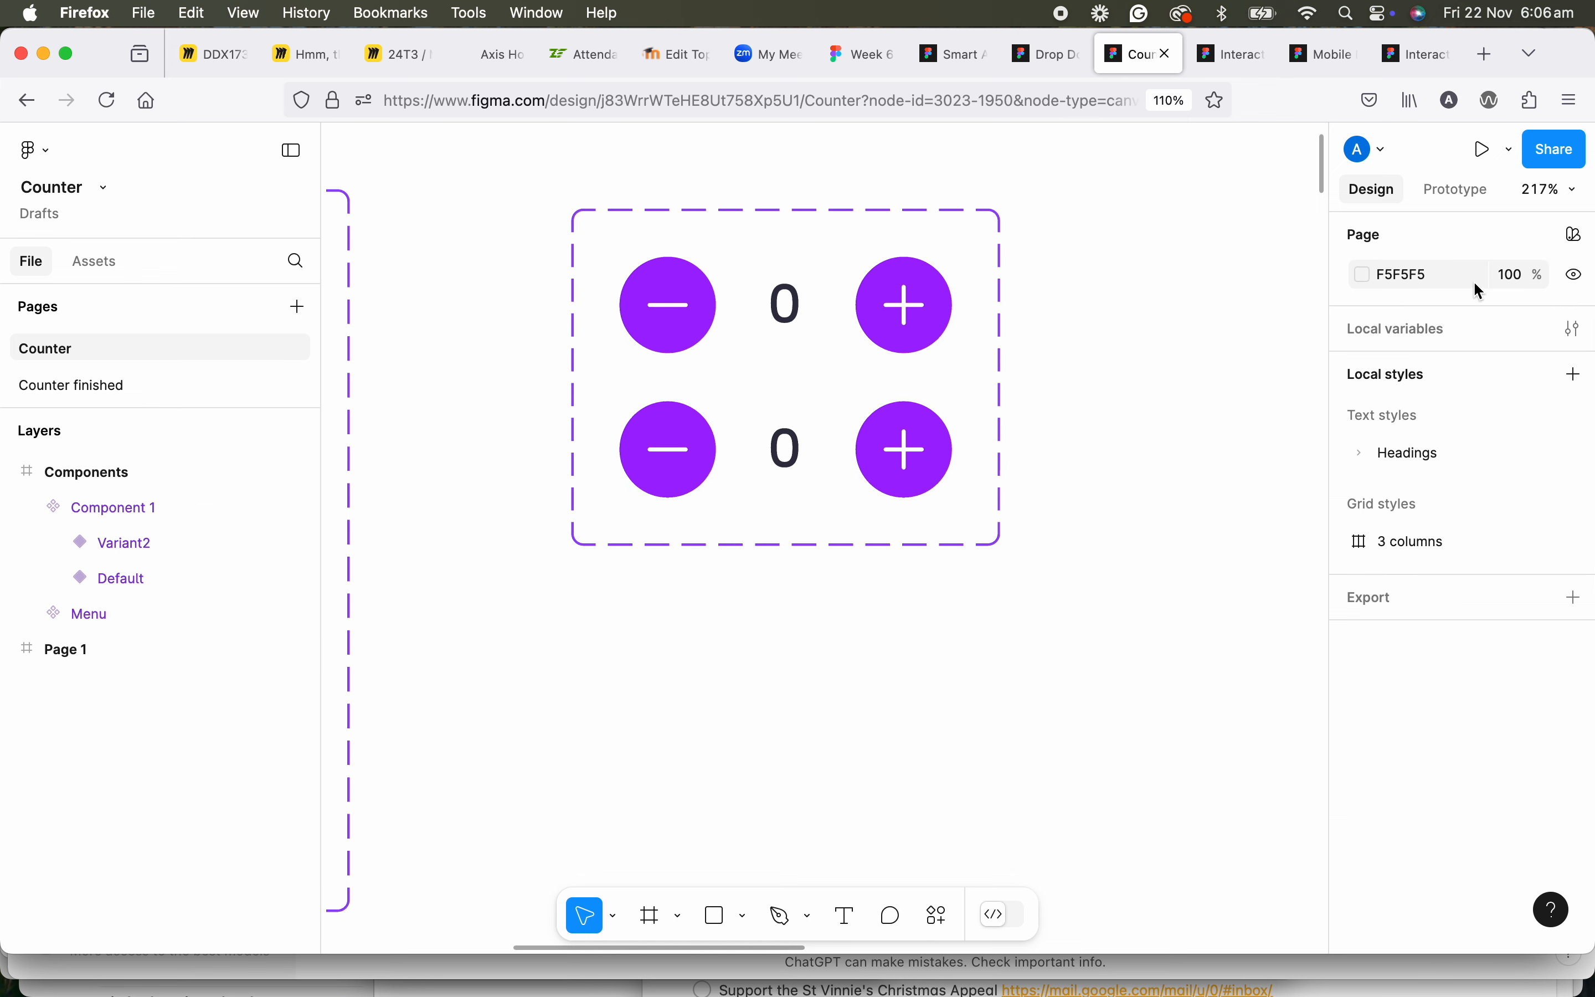
{"action": "left_click", "coordinate": [939, 440]}
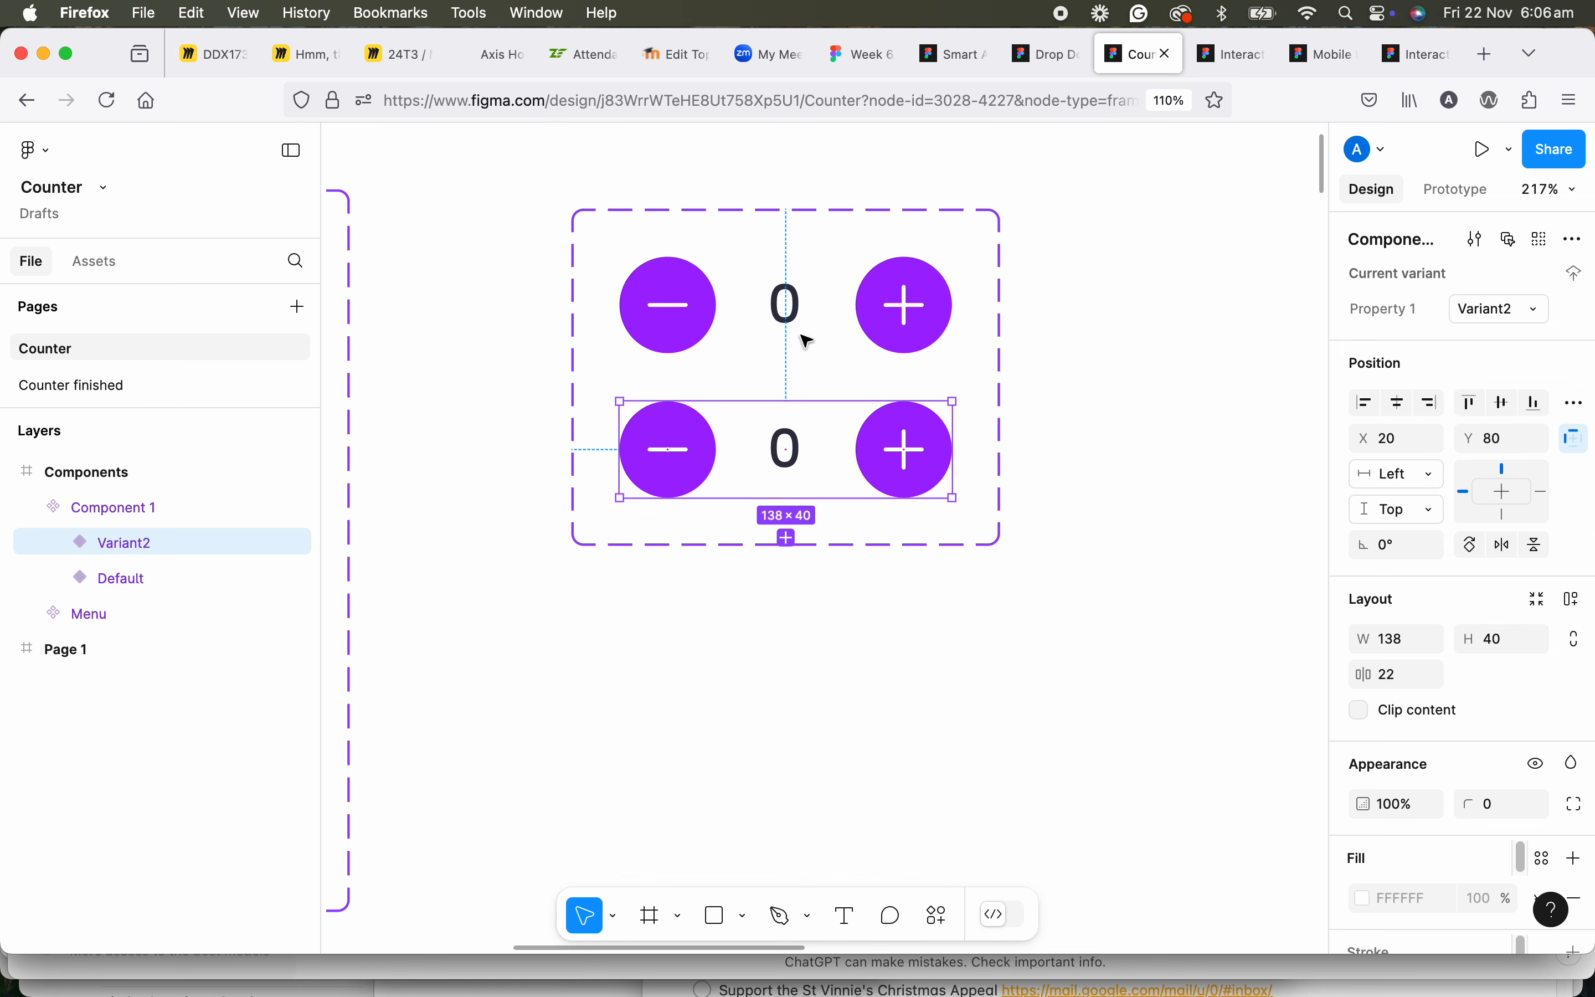
{"action": "left_click", "coordinate": [786, 540]}
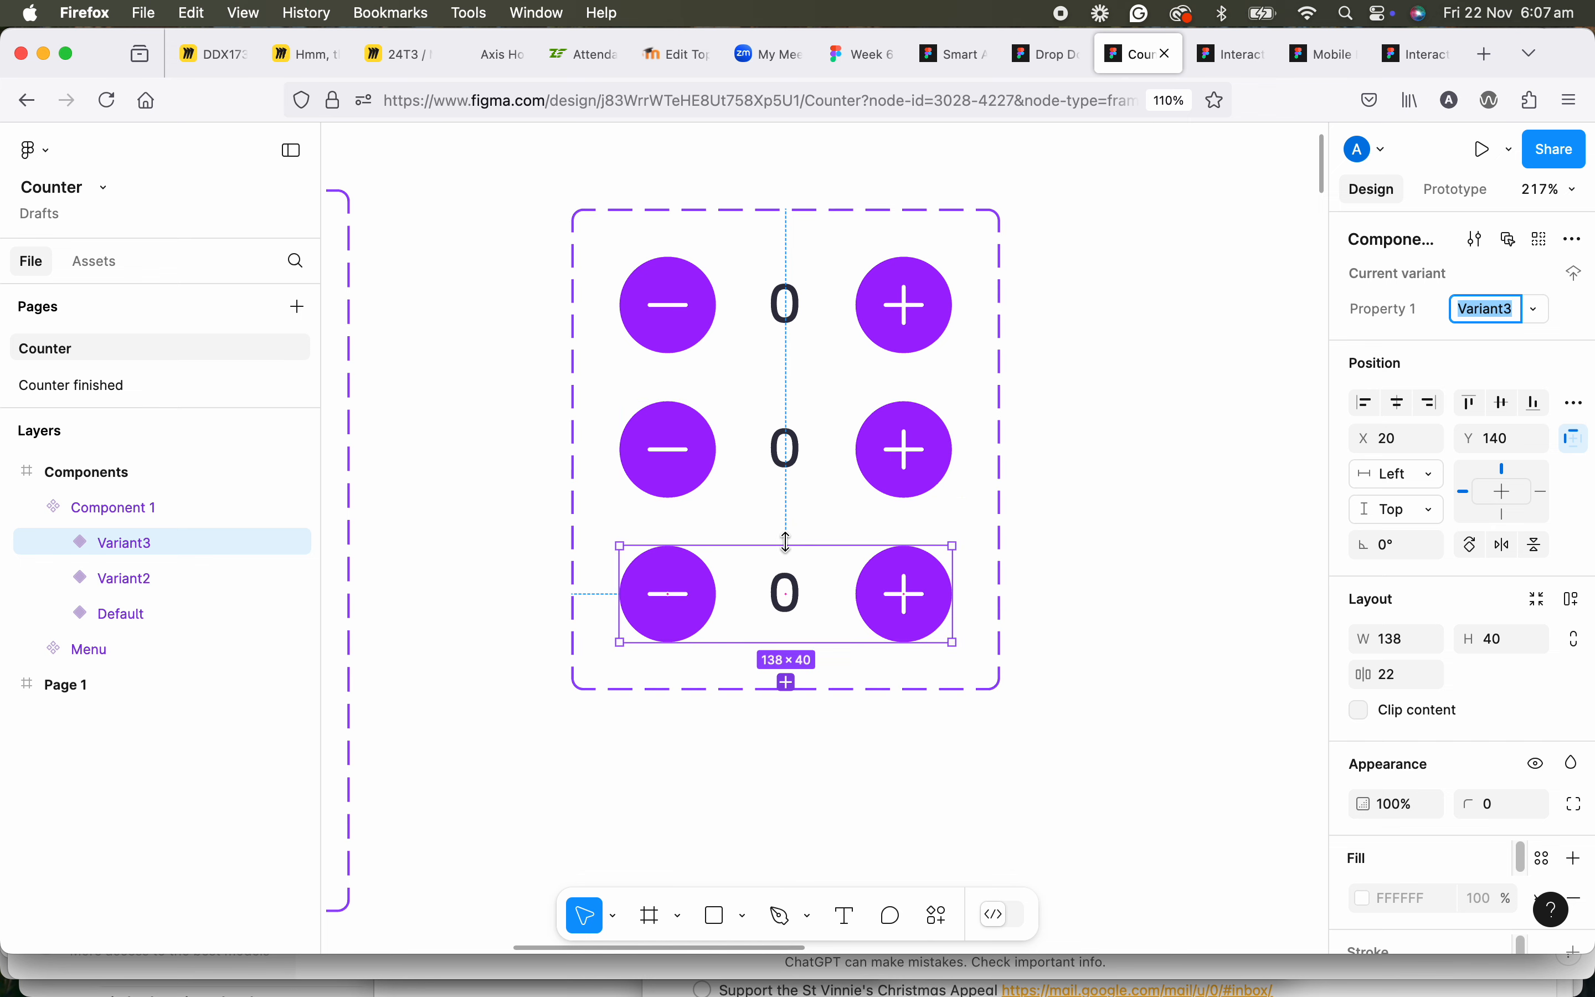
{"action": "left_click", "coordinate": [787, 681]}
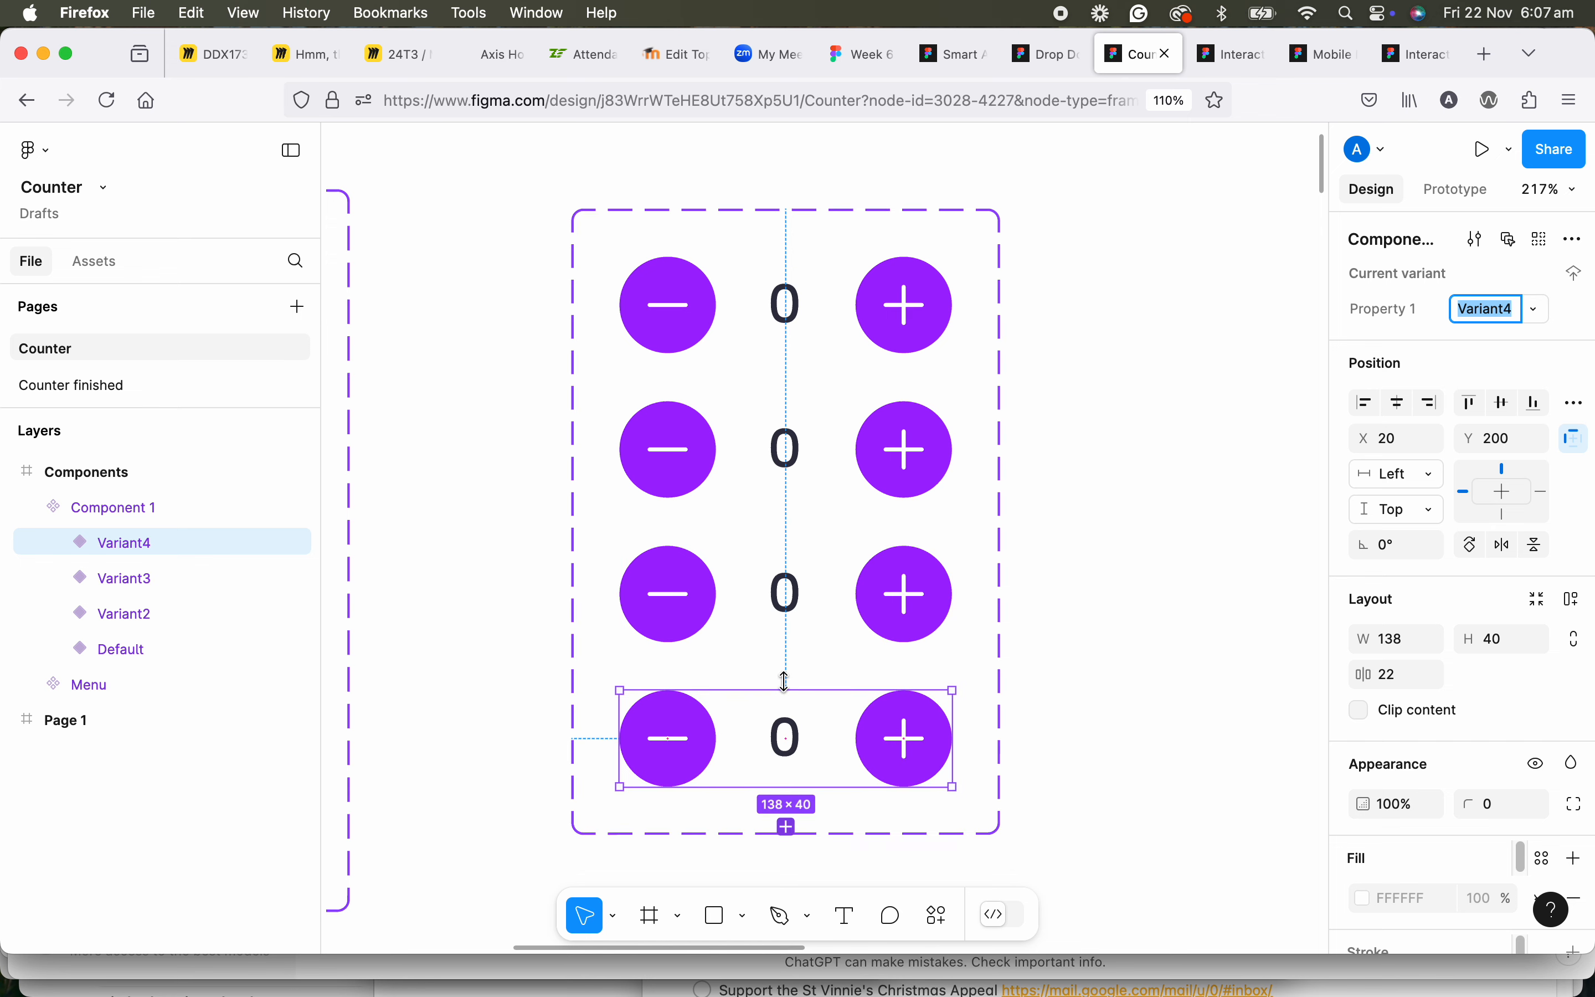
{"action": "left_click", "coordinate": [422, 341]}
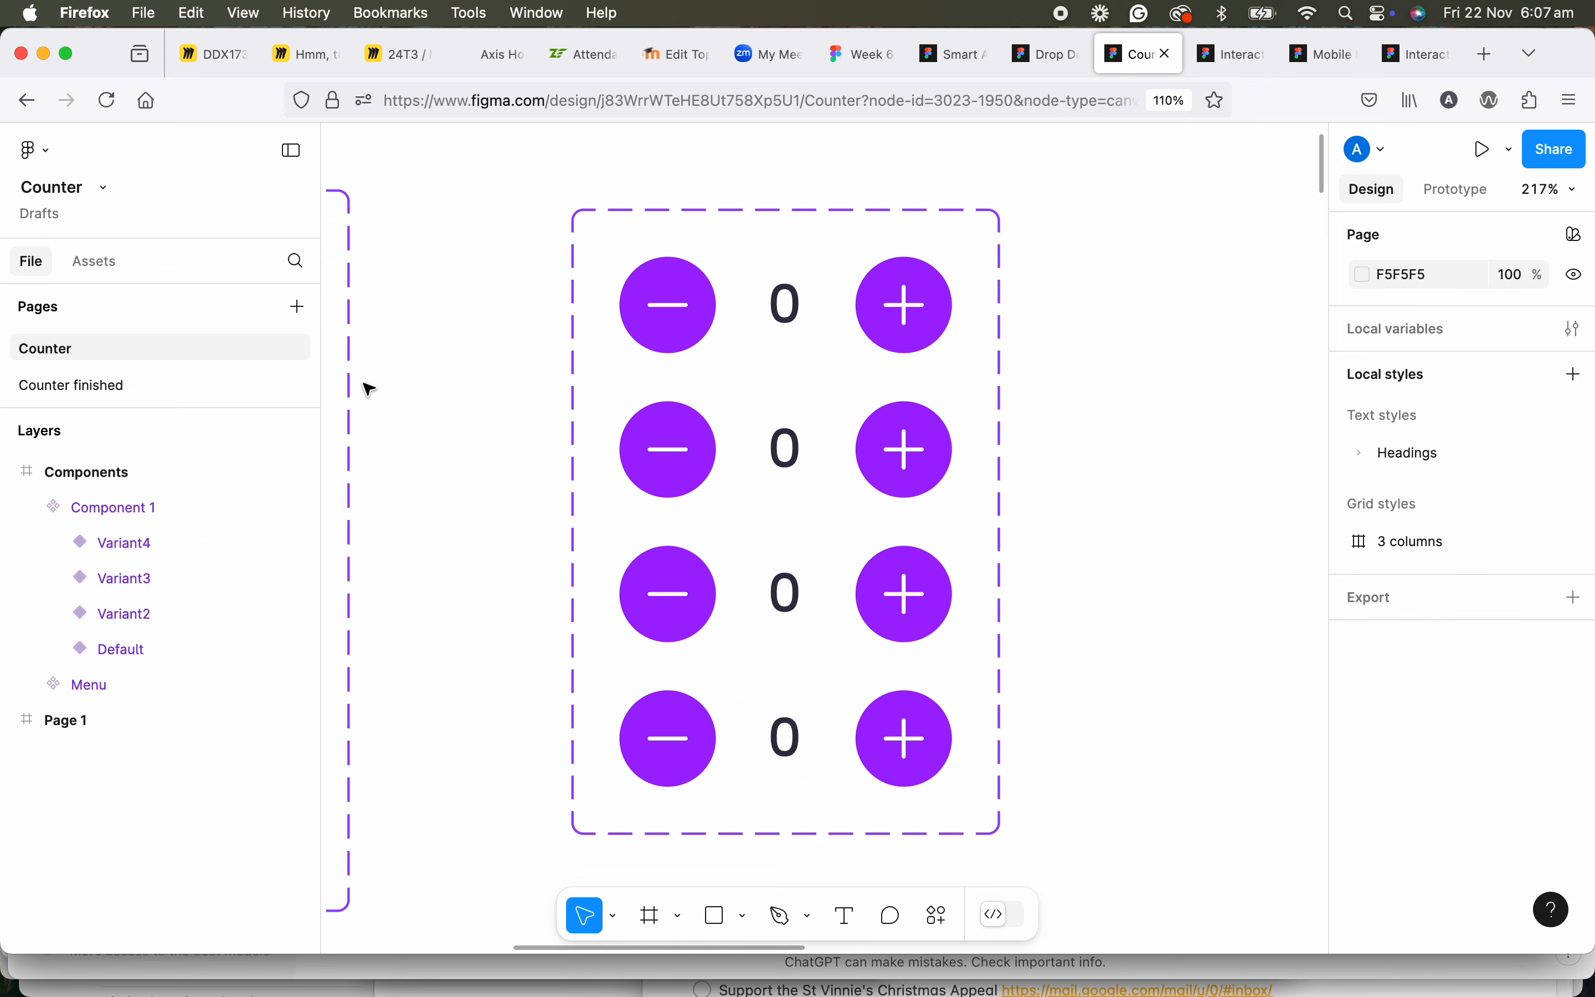
Examine the counter component and its placement in the page layouts on the Counter finished page.
{"action": "left_click", "coordinate": [173, 395]}
{"action": "scroll", "coordinate": [568, 410], "scroll_direction": "left", "scroll_amount": 2}
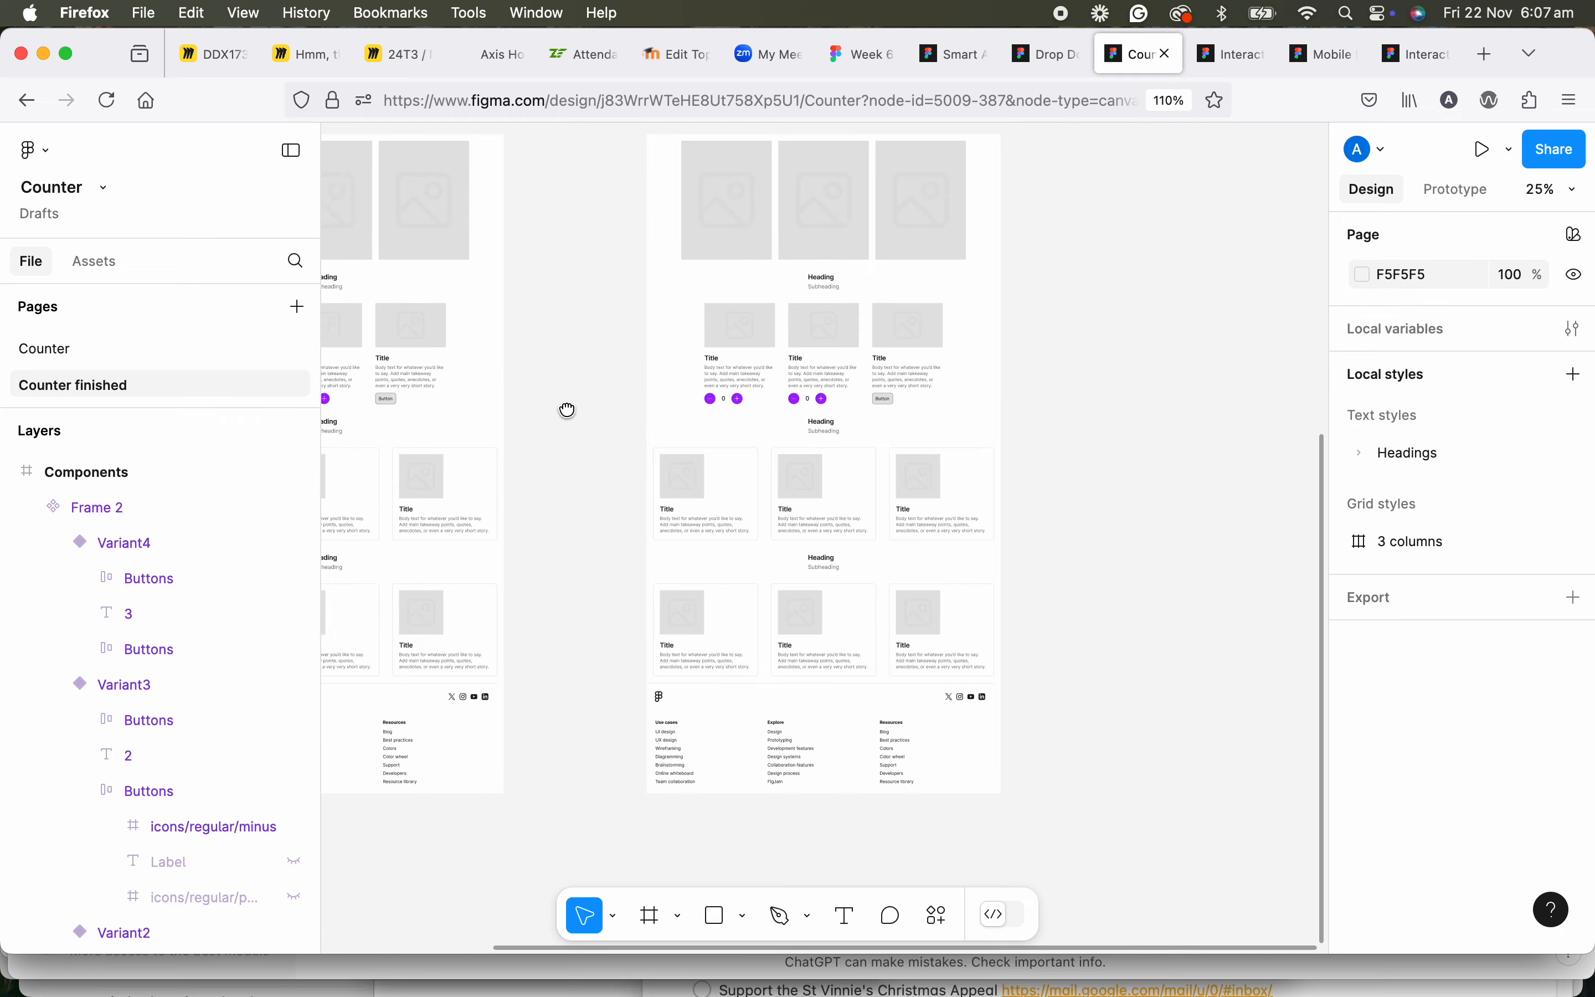
{"action": "scroll", "coordinate": [568, 410], "scroll_direction": "left", "scroll_amount": 5}
{"action": "scroll", "coordinate": [568, 410], "scroll_direction": "up", "scroll_amount": 10}
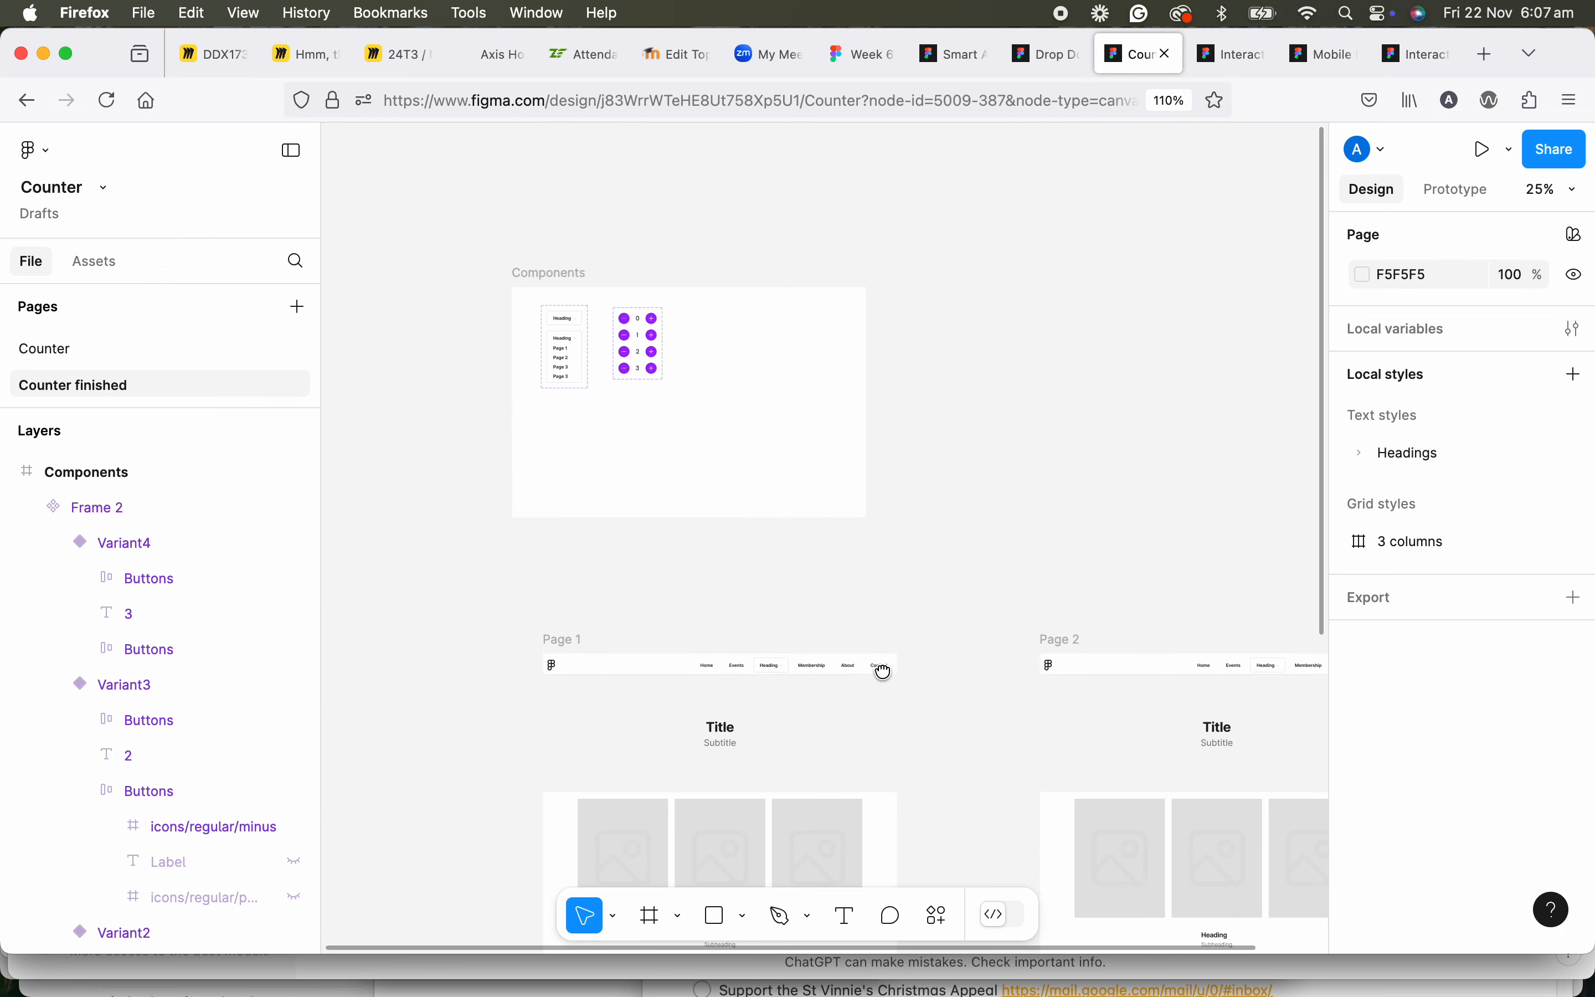
{"action": "scroll", "coordinate": [739, 305], "scroll_direction": "down", "scroll_amount": 5}
{"action": "scroll", "coordinate": [649, 475], "scroll_direction": "down", "scroll_amount": 3}
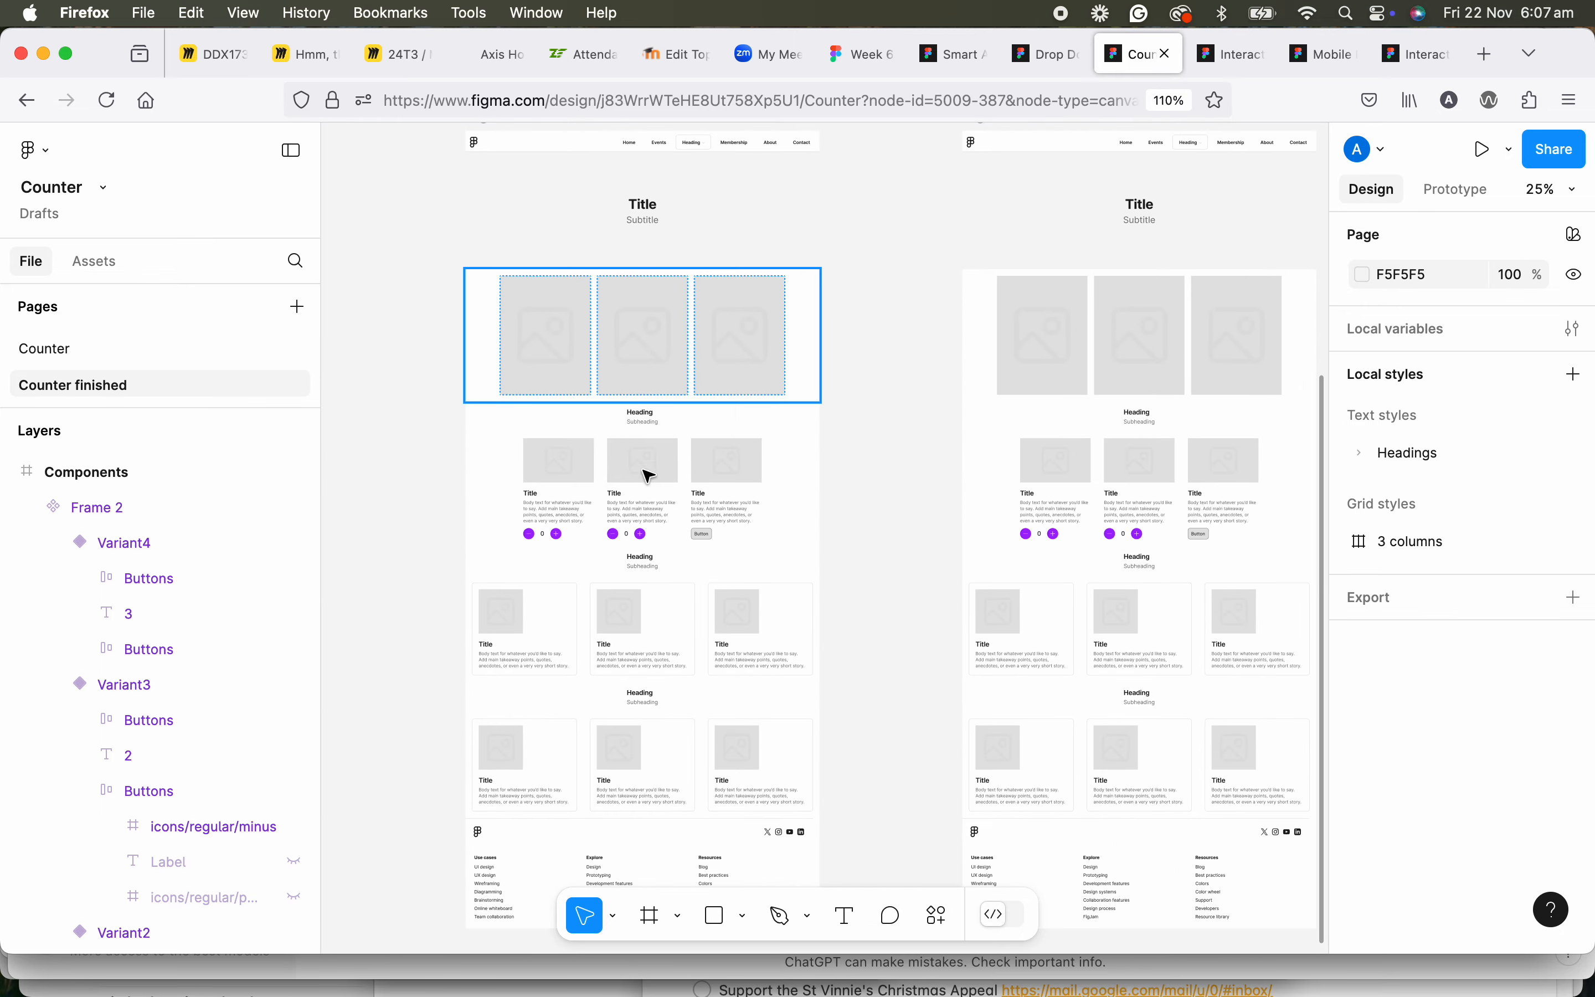
{"action": "scroll", "coordinate": [649, 474], "scroll_direction": "up", "scroll_amount": 5}
{"action": "scroll", "coordinate": [565, 518], "scroll_direction": "down", "scroll_amount": 2}
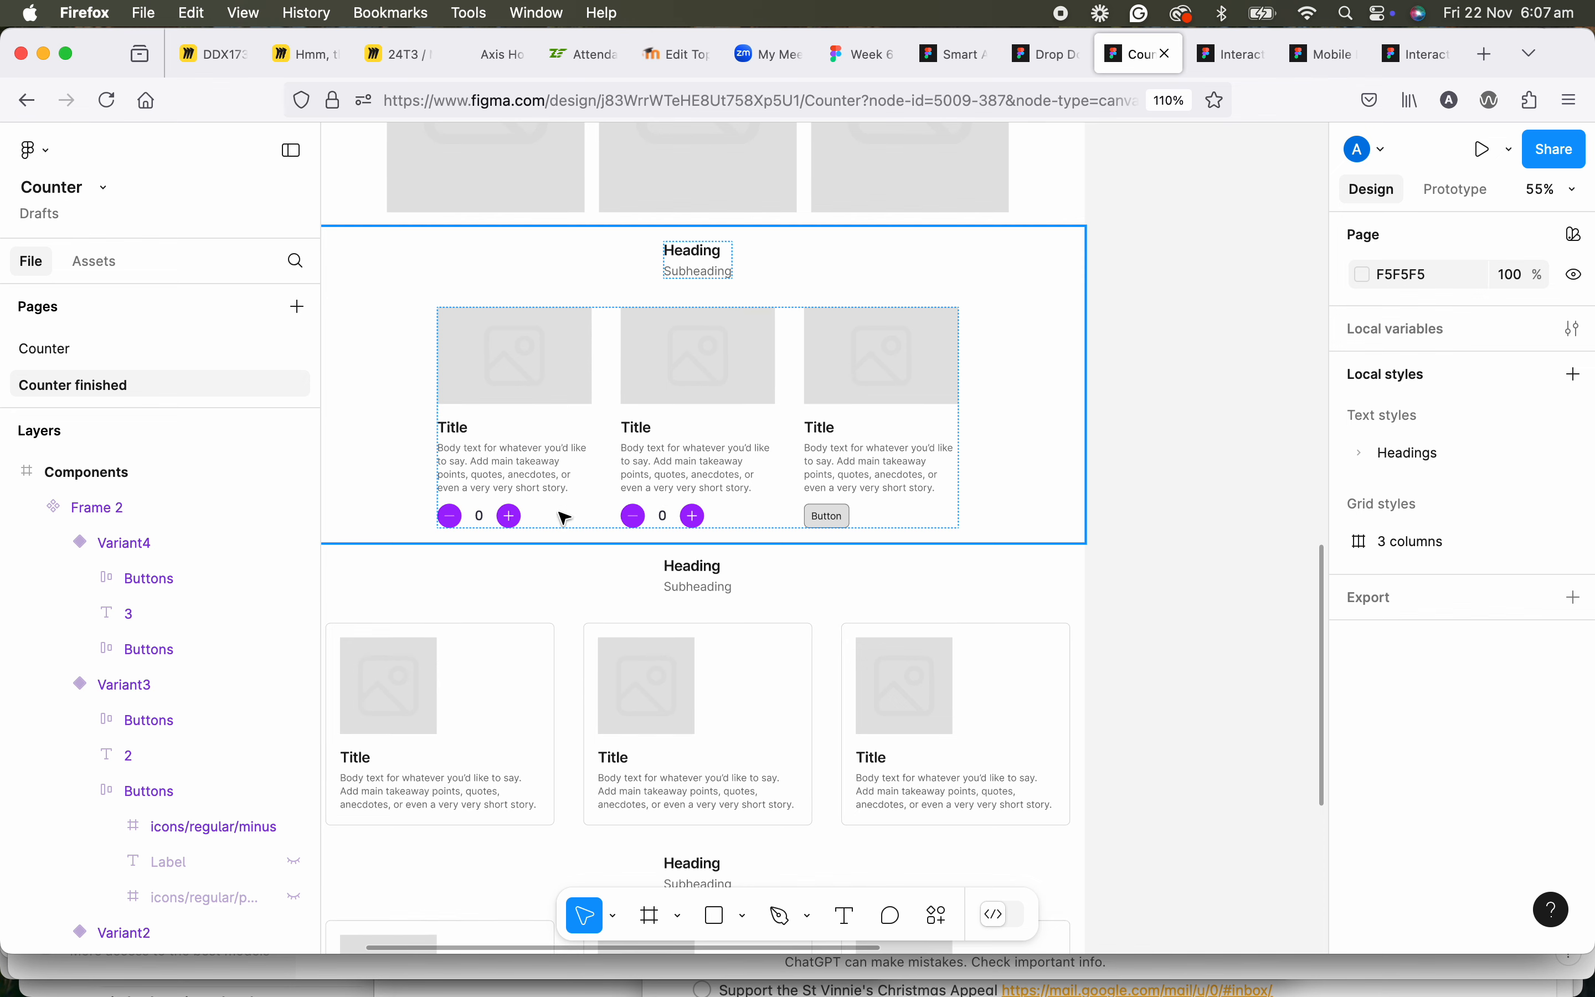
{"action": "scroll", "coordinate": [735, 511], "scroll_direction": "down", "scroll_amount": 2}
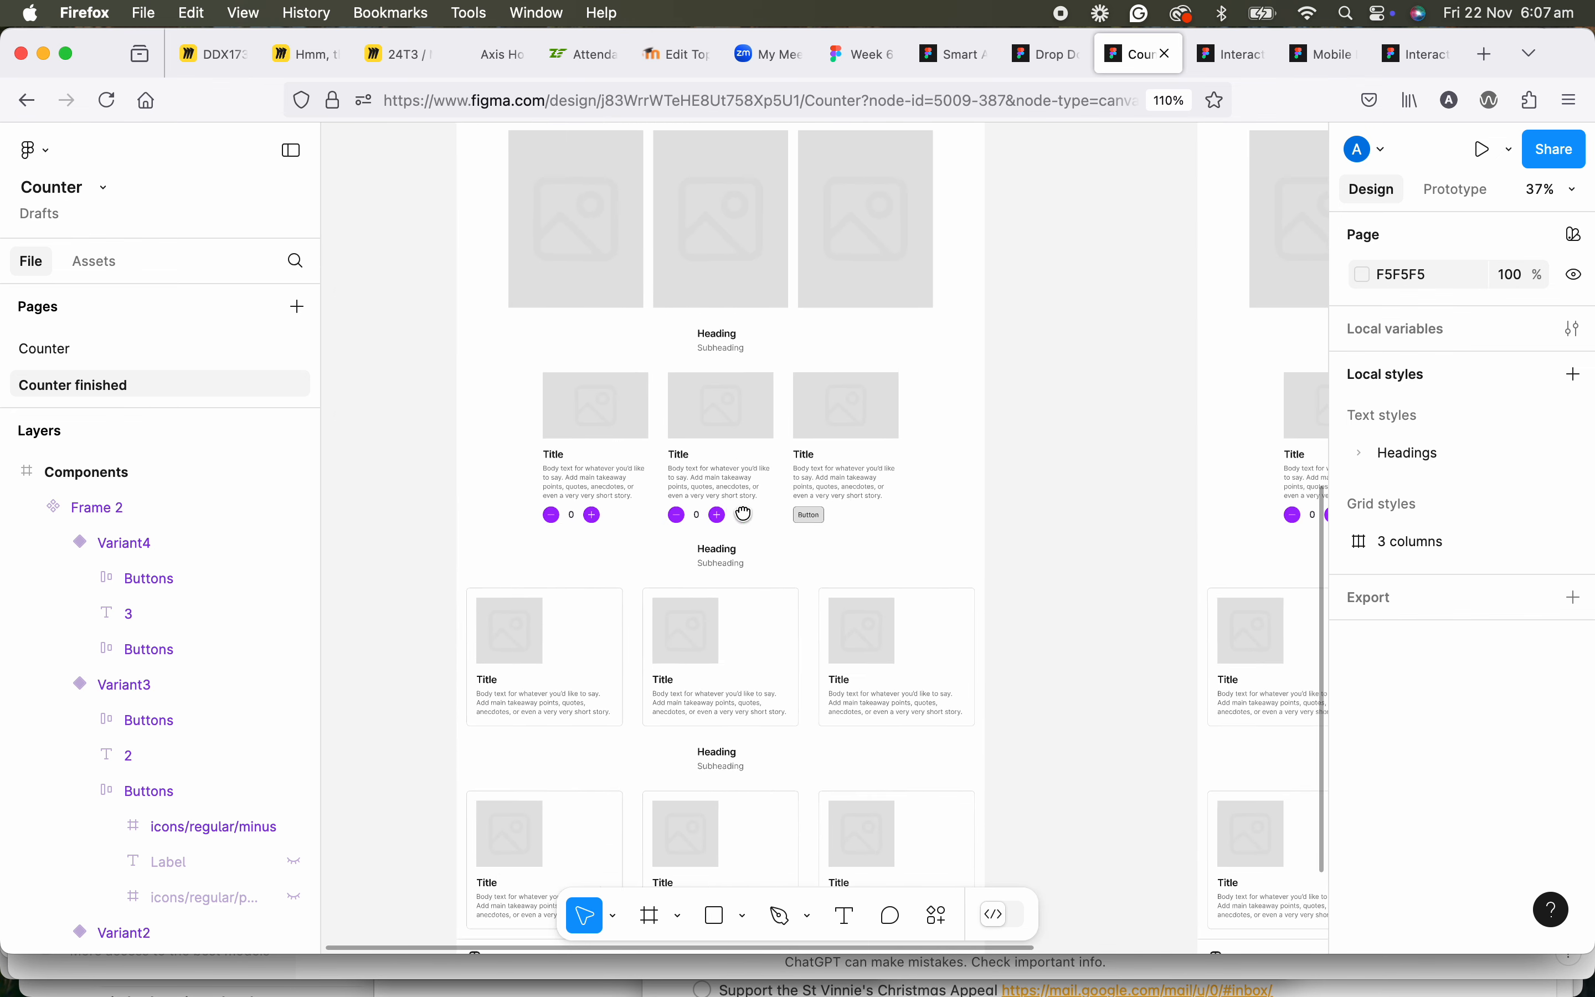
Preview the finished prototype's second frame, test the first counter by raising it to 2 and lowering it to 0, and close the preview.
{"action": "left_click", "coordinate": [1480, 148]}
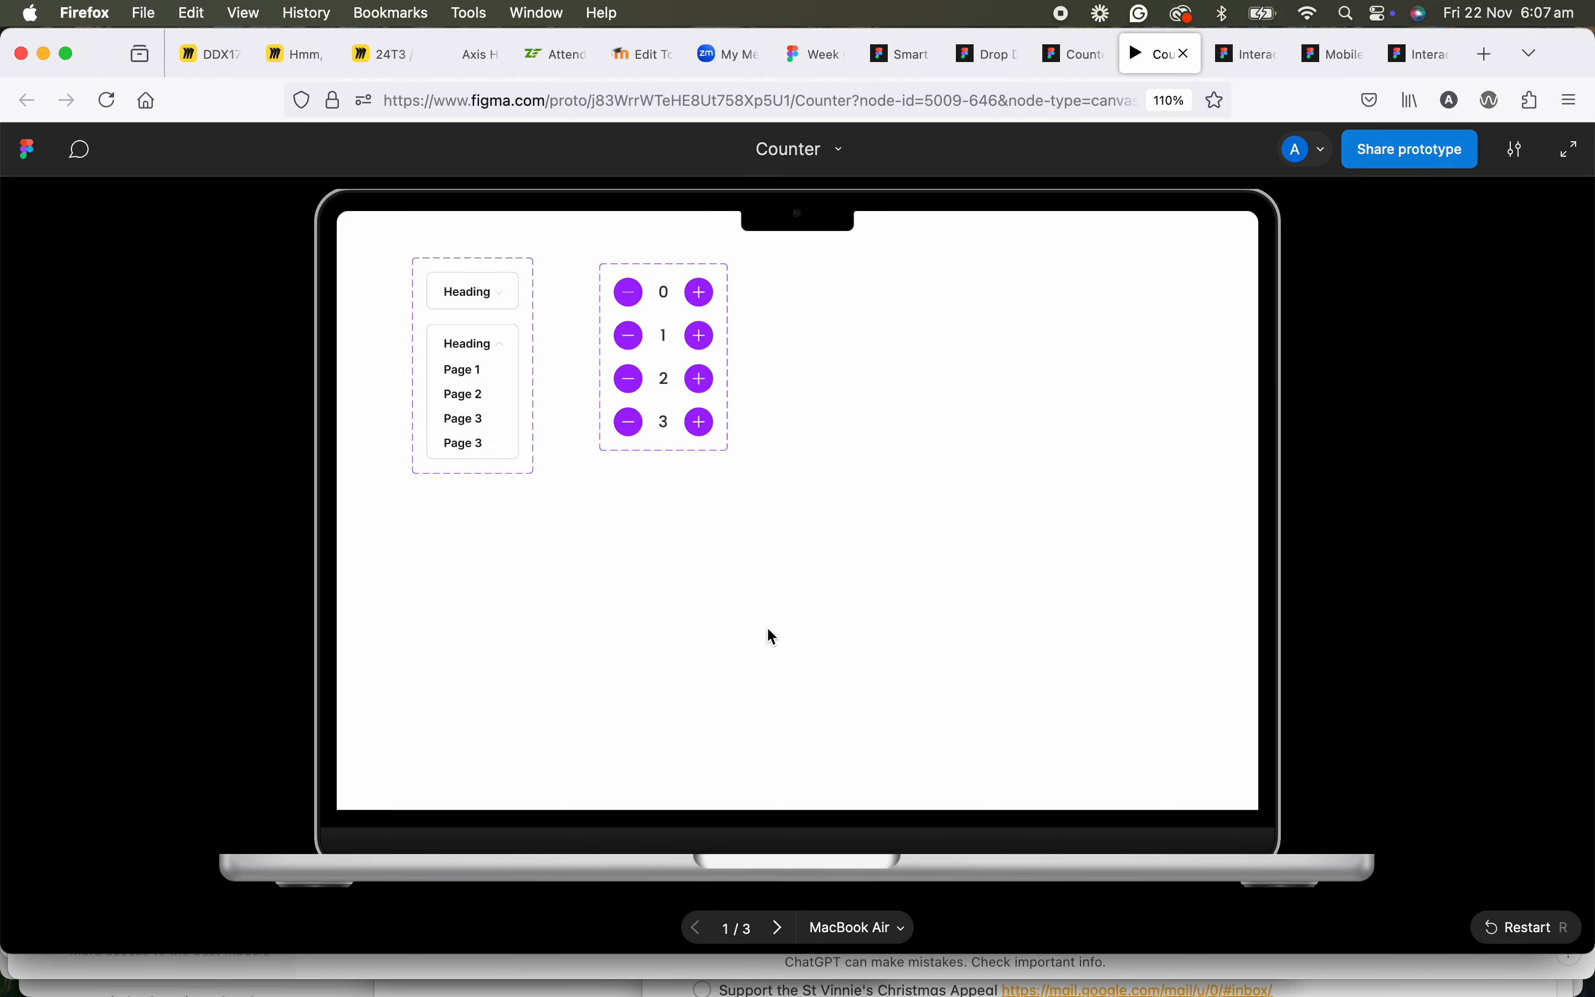
{"action": "left_click", "coordinate": [779, 928]}
{"action": "scroll", "coordinate": [765, 618], "scroll_direction": "down", "scroll_amount": 10}
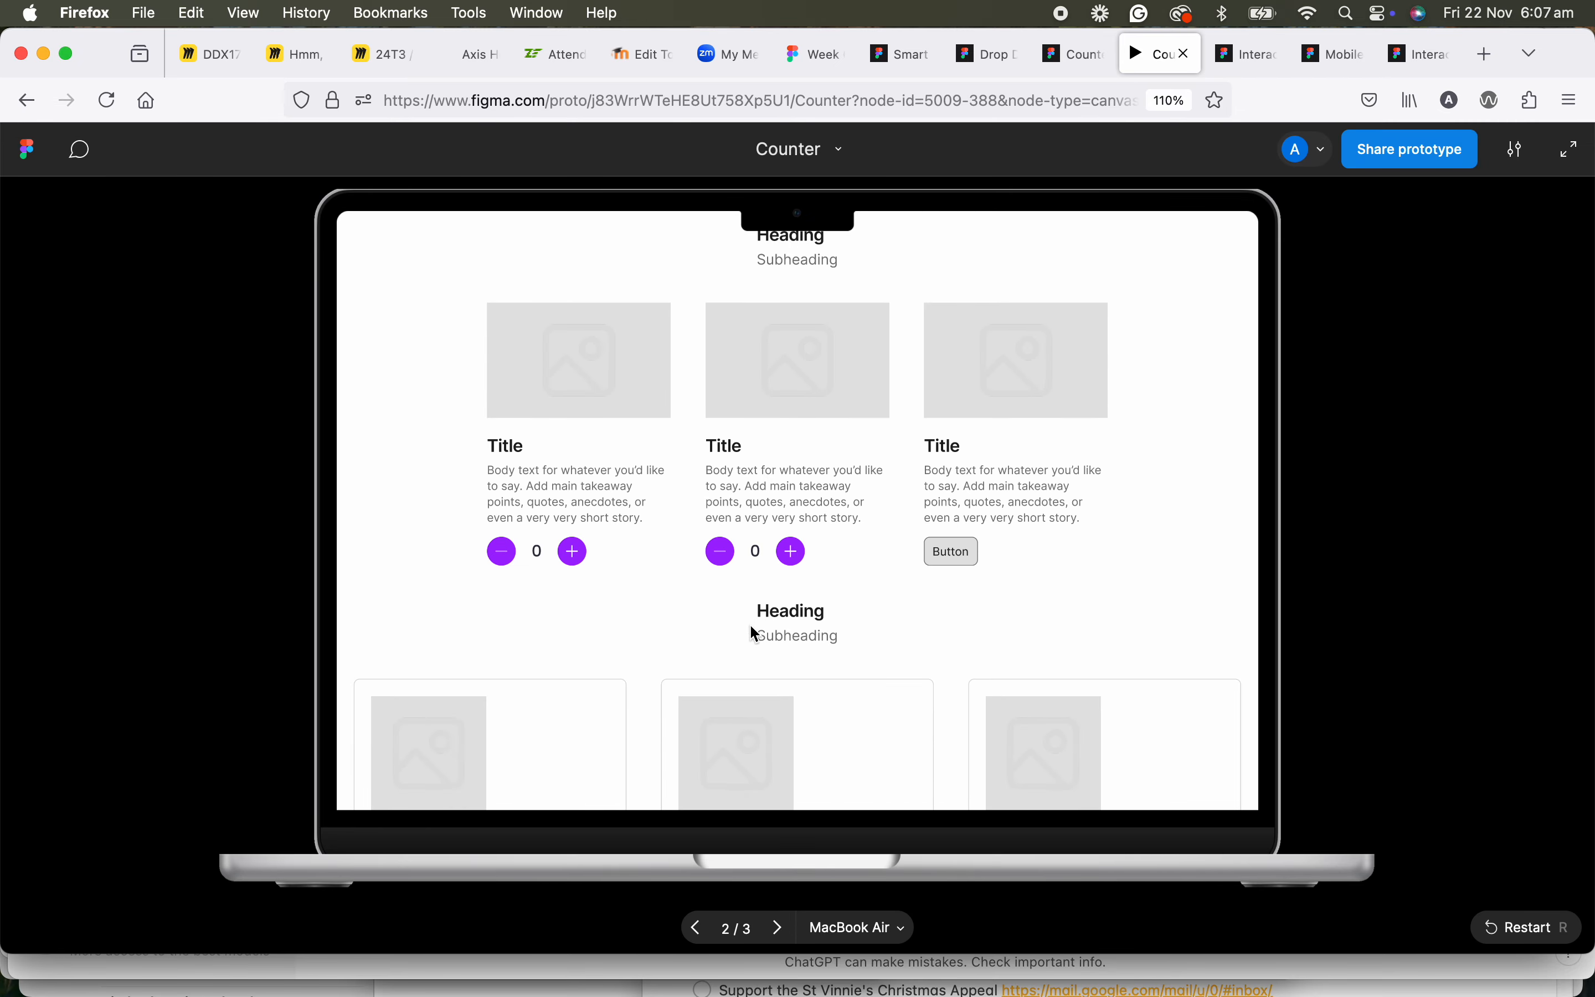
{"action": "left_click", "coordinate": [573, 557]}
{"action": "left_click", "coordinate": [573, 557]}
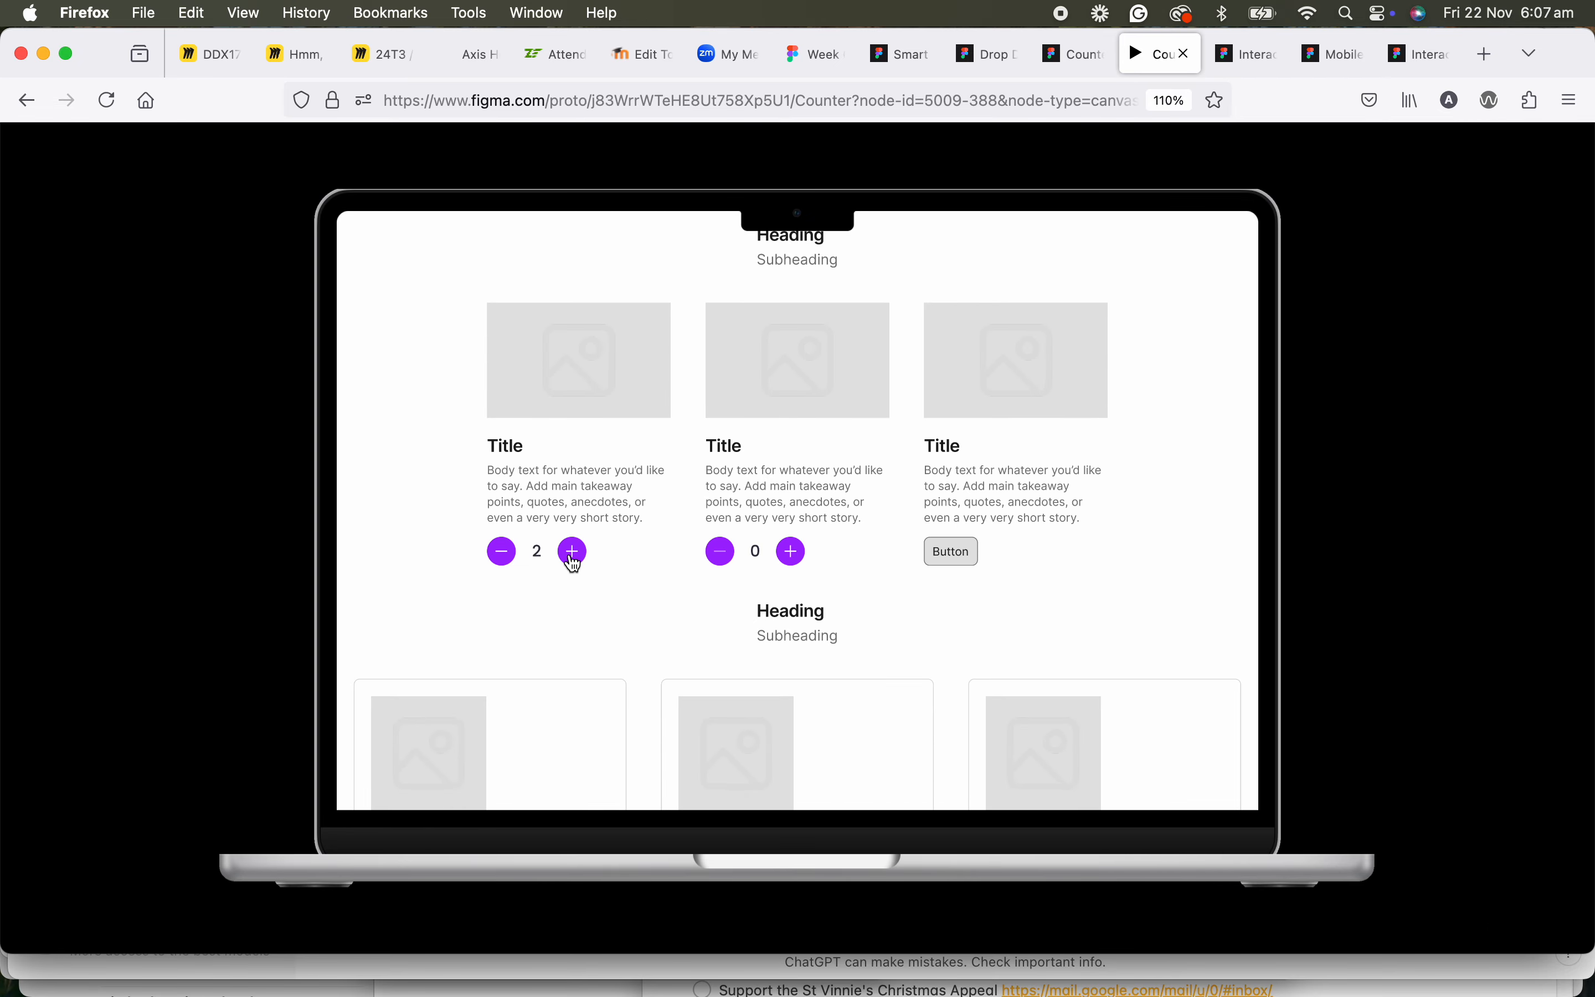
{"action": "left_click", "coordinate": [503, 553]}
{"action": "left_click", "coordinate": [503, 553]}
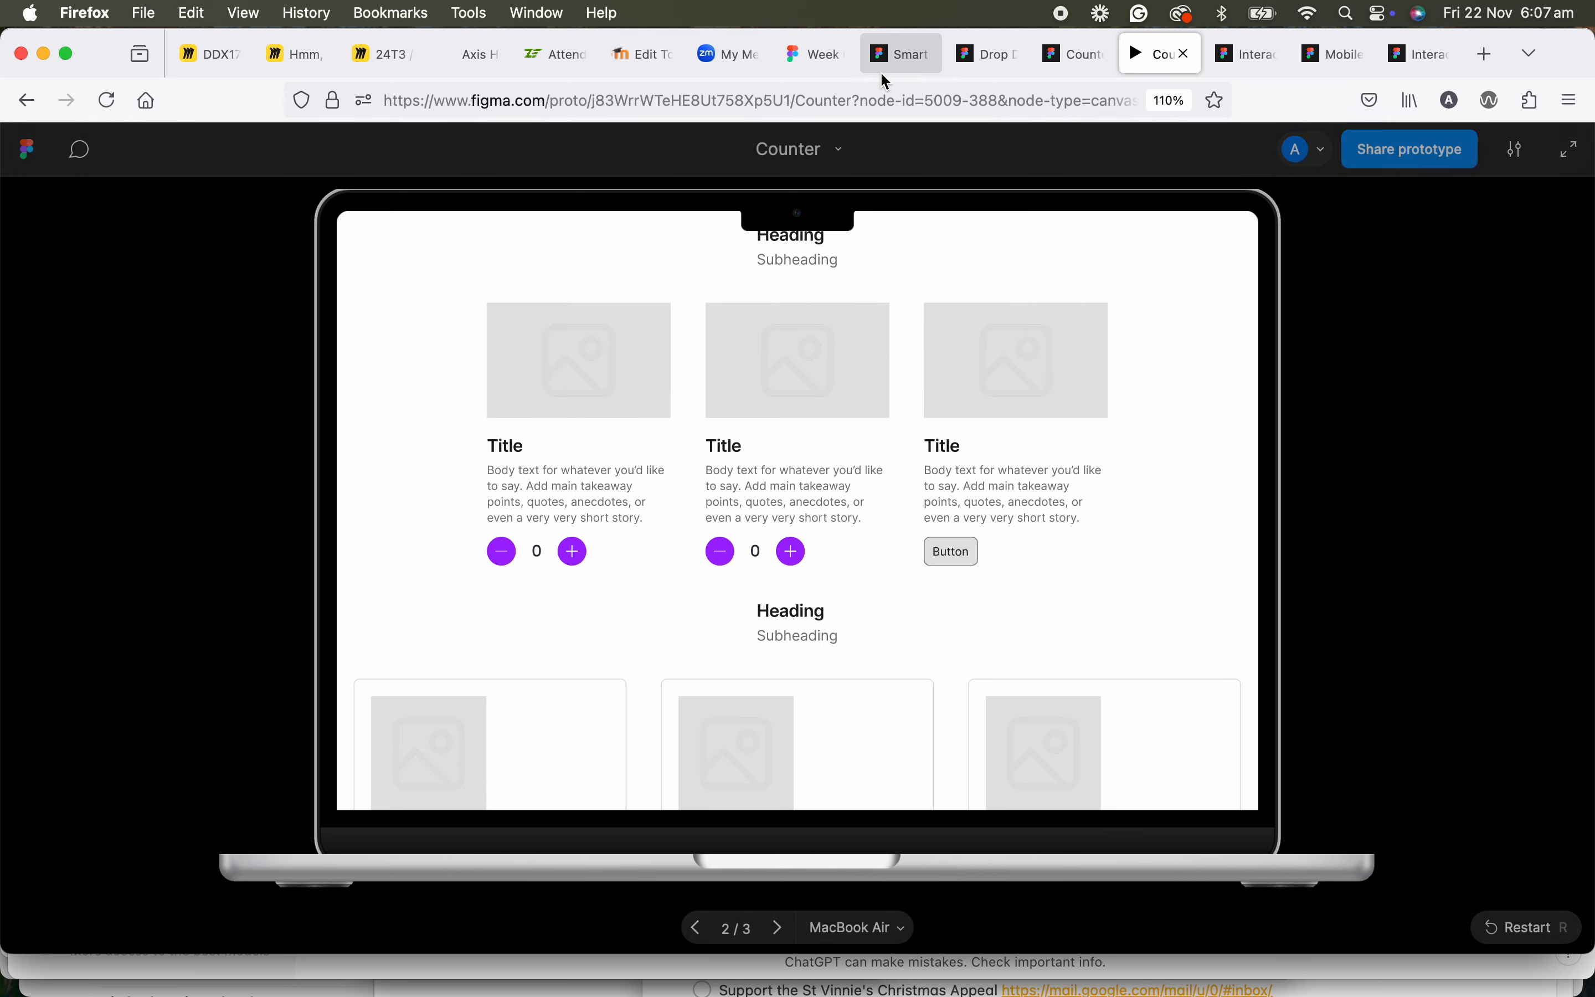
{"action": "left_click", "coordinate": [1186, 54]}
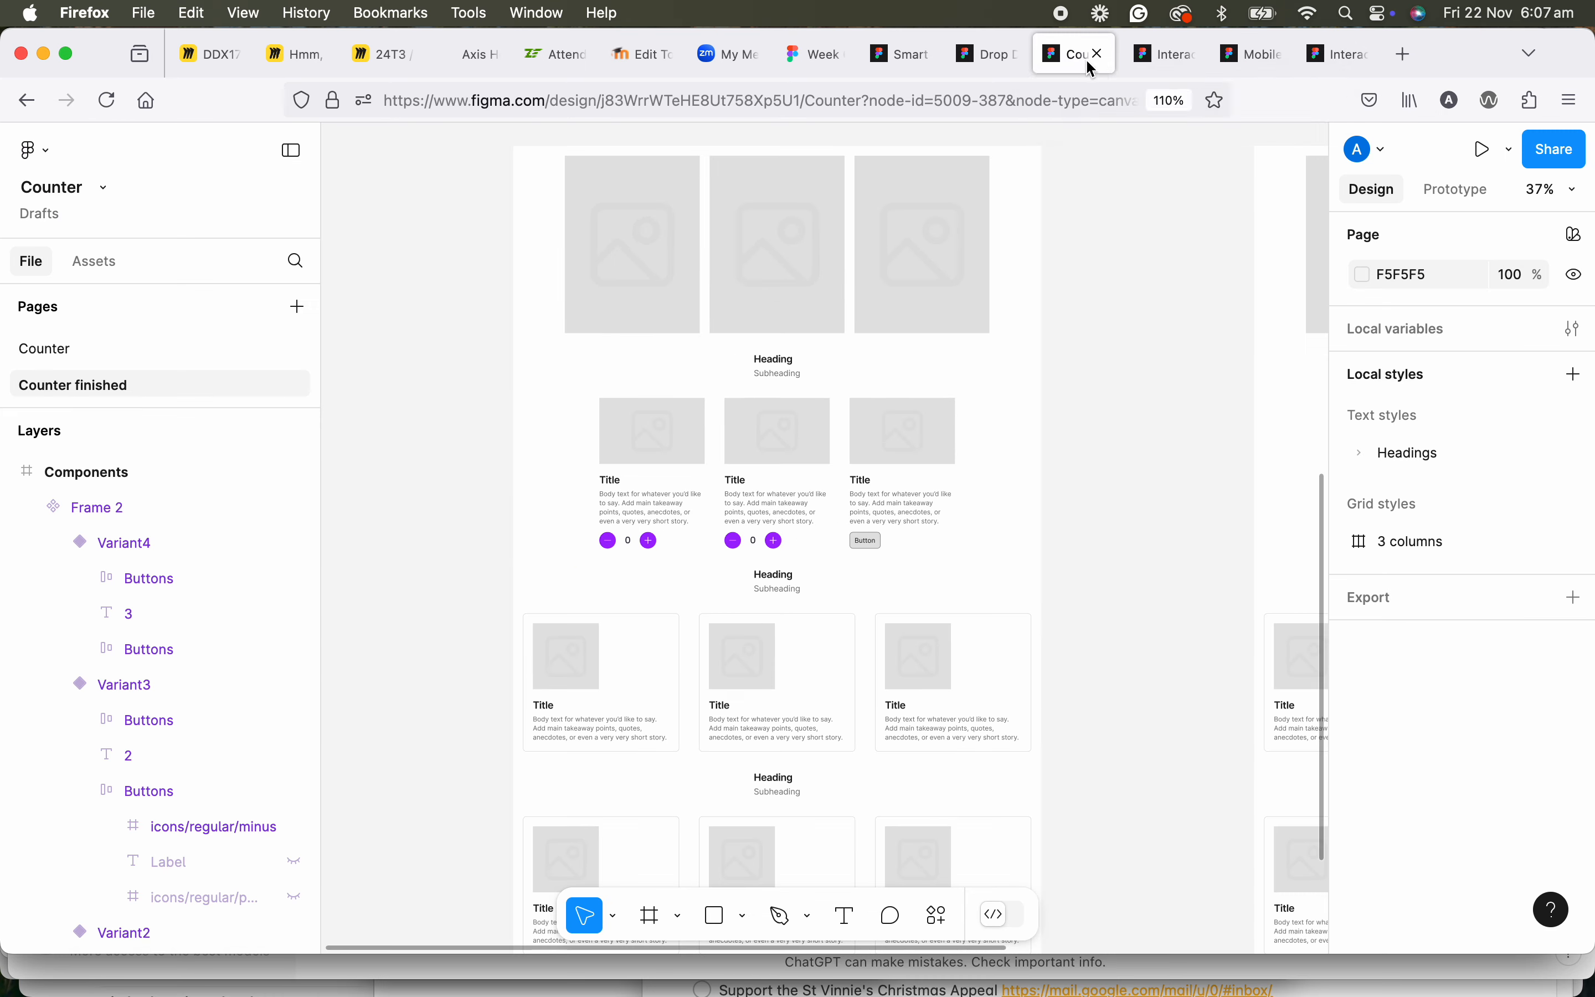
On the Counter page, set the fill opacity of the minus icon in the component's Default variant to 50%.
{"action": "left_click", "coordinate": [89, 348]}
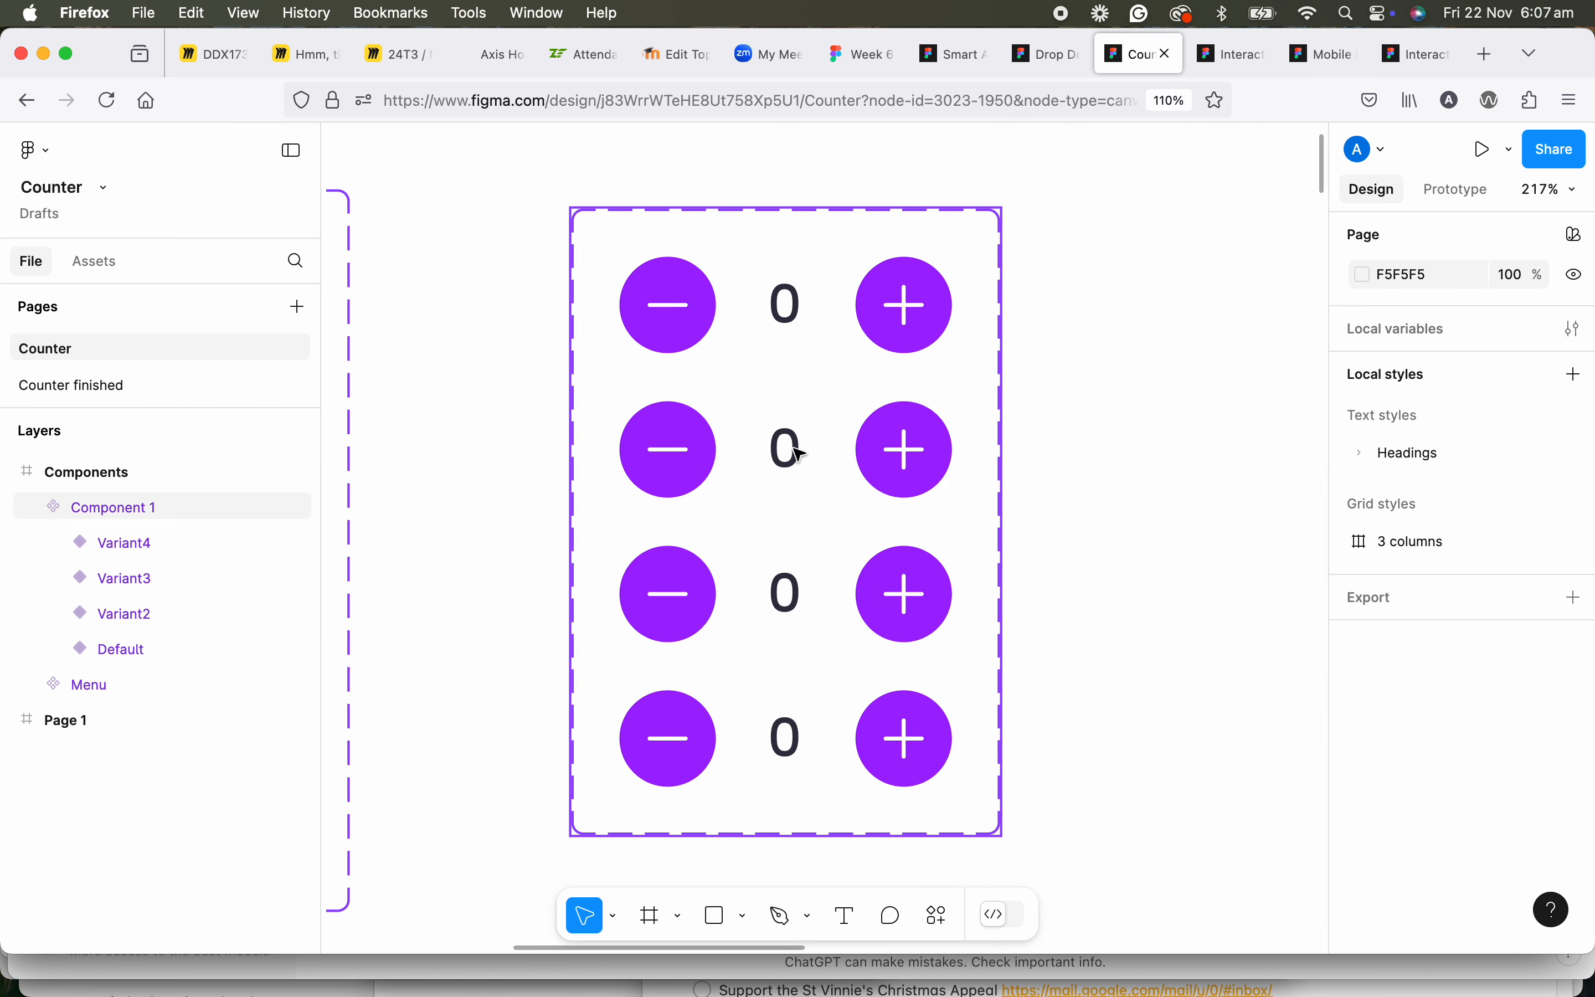
{"action": "scroll", "coordinate": [801, 453], "scroll_direction": "down", "scroll_amount": 2}
{"action": "scroll", "coordinate": [803, 451], "scroll_direction": "up", "scroll_amount": 4}
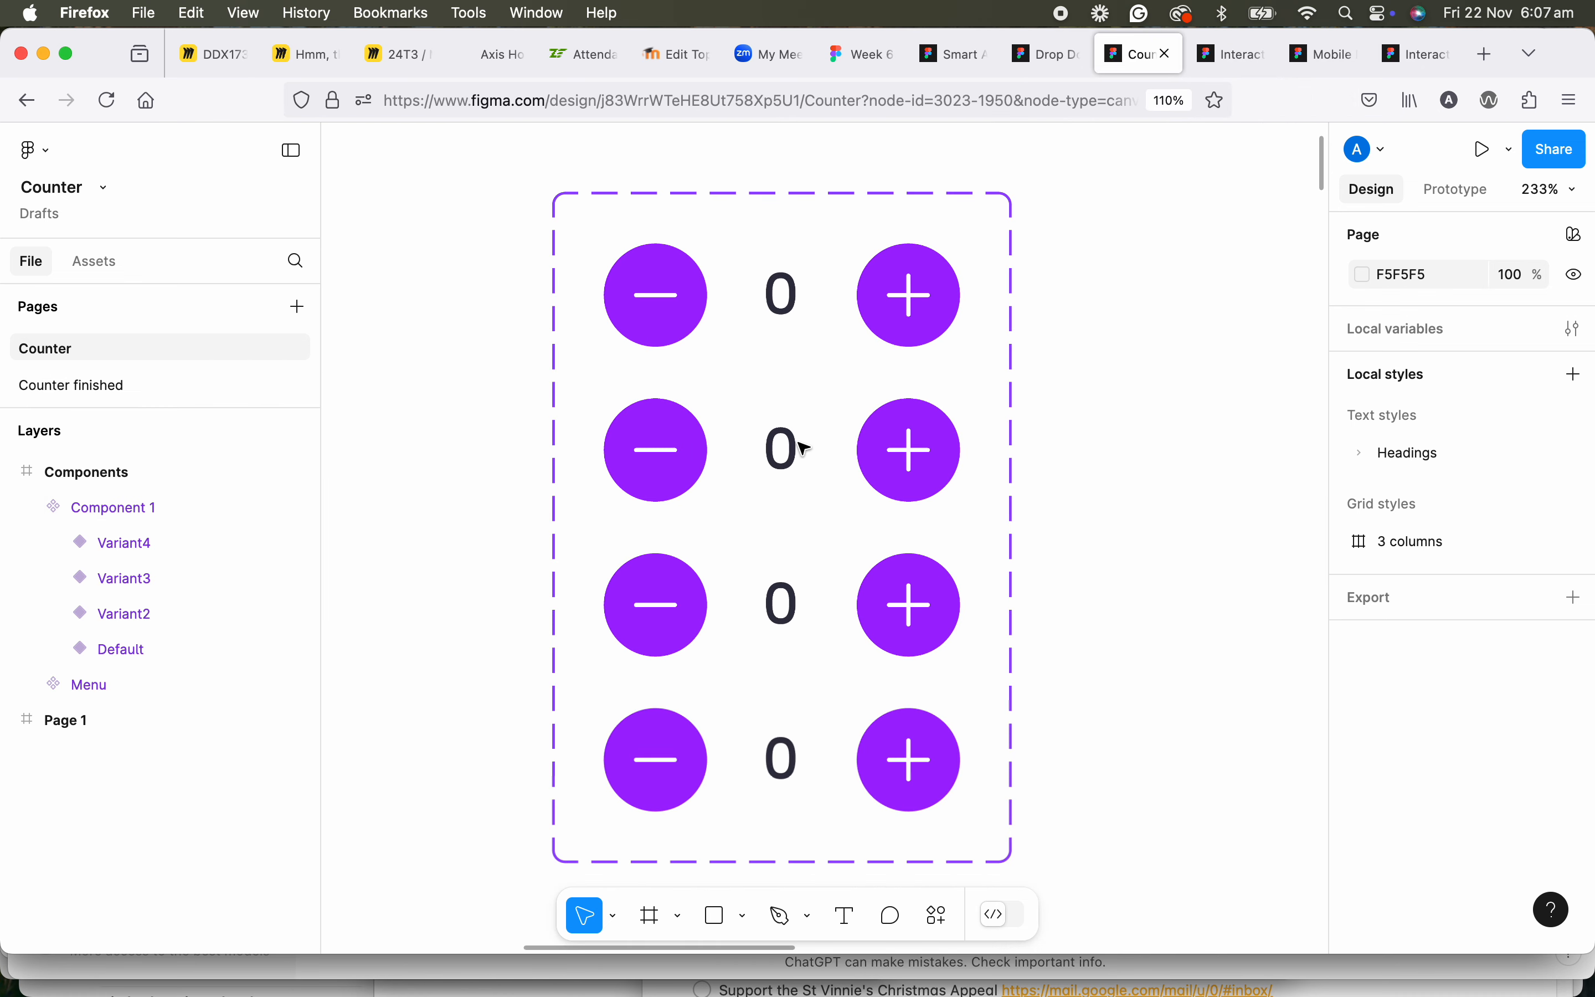
{"action": "scroll", "coordinate": [798, 445], "scroll_direction": "right", "scroll_amount": 5}
{"action": "left_click", "coordinate": [587, 232]}
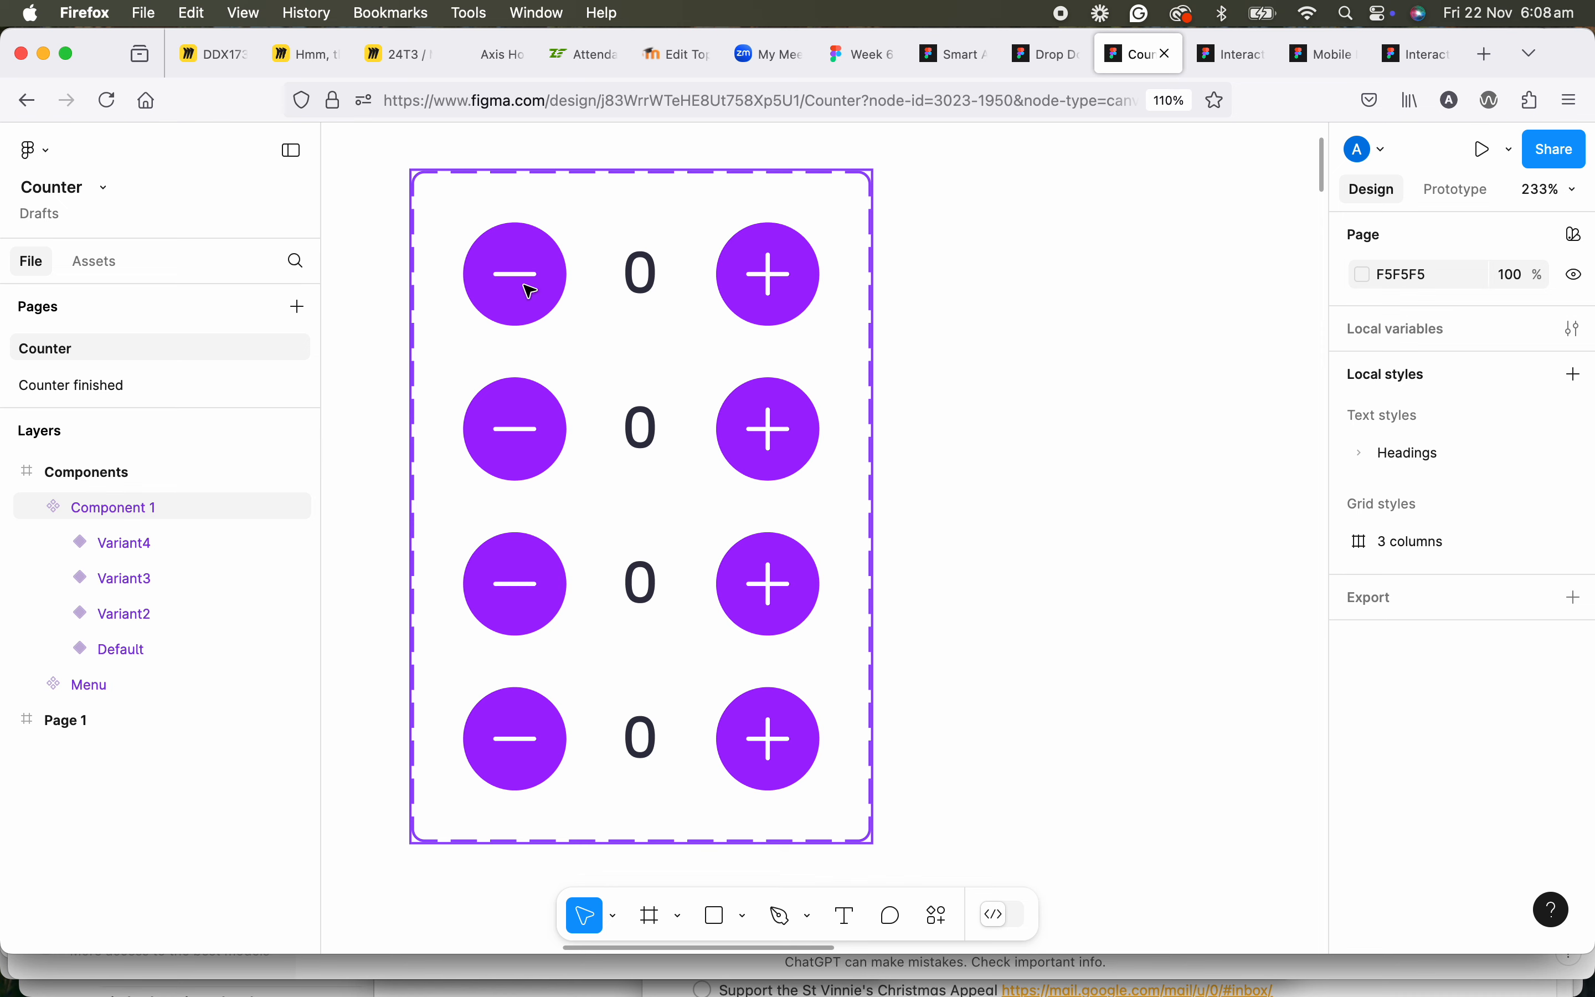
{"action": "scroll", "coordinate": [531, 291], "scroll_direction": "up", "scroll_amount": 2}
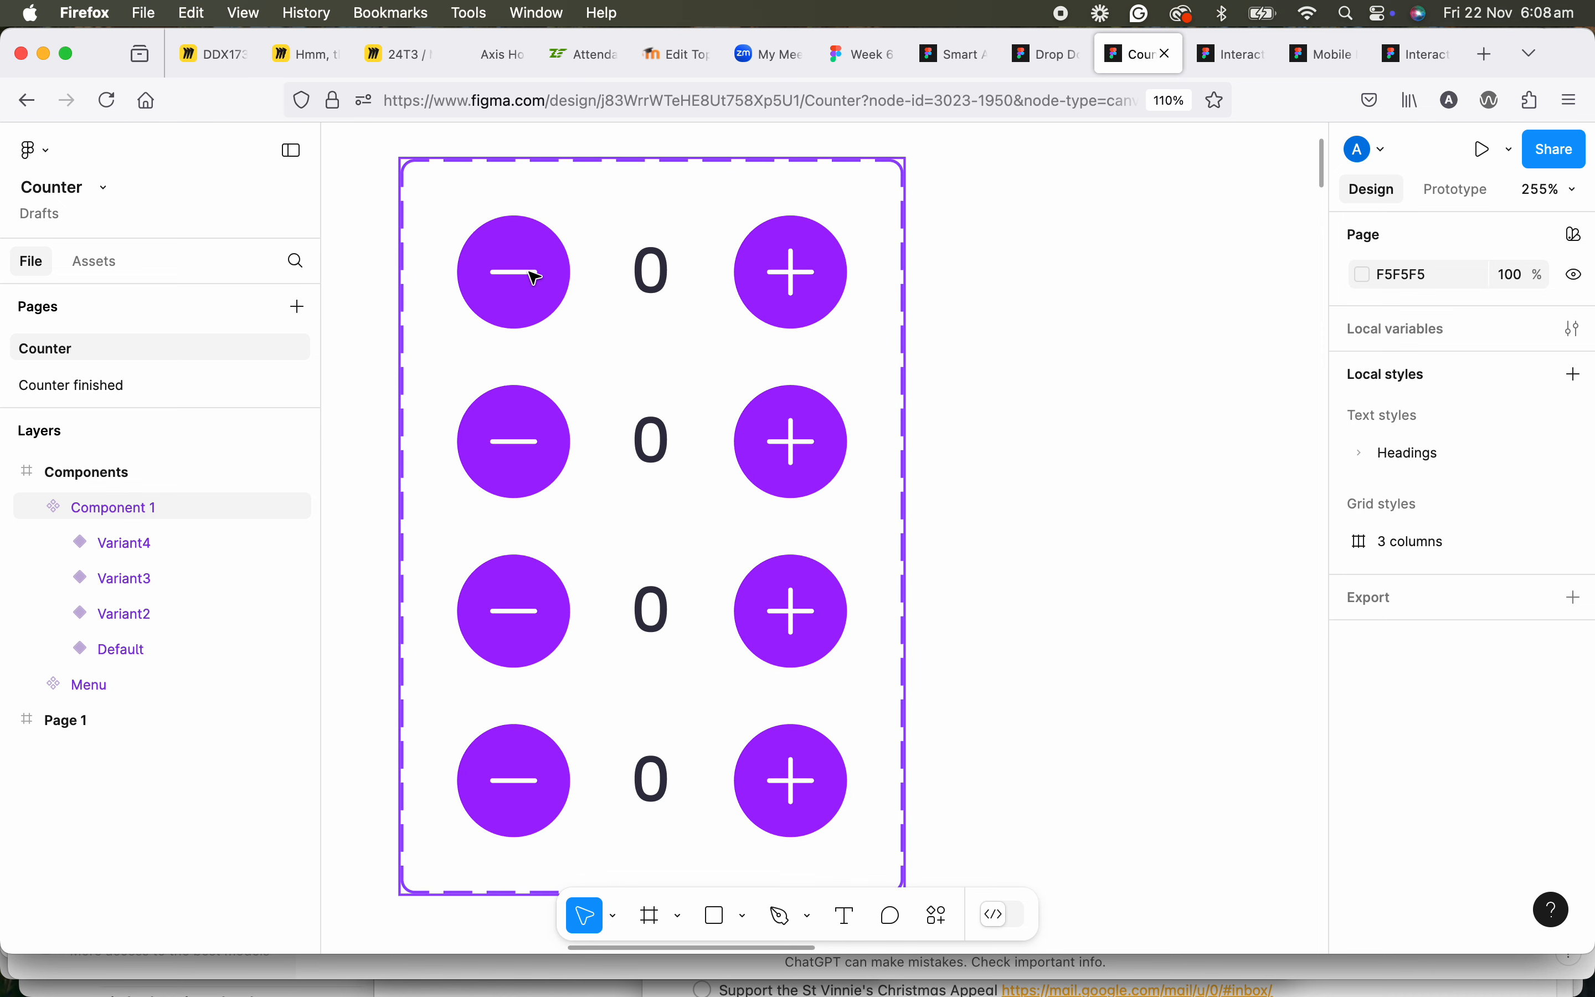
{"action": "scroll", "coordinate": [535, 277], "scroll_direction": "up", "scroll_amount": 3}
{"action": "scroll", "coordinate": [535, 277], "scroll_direction": "down", "scroll_amount": 1}
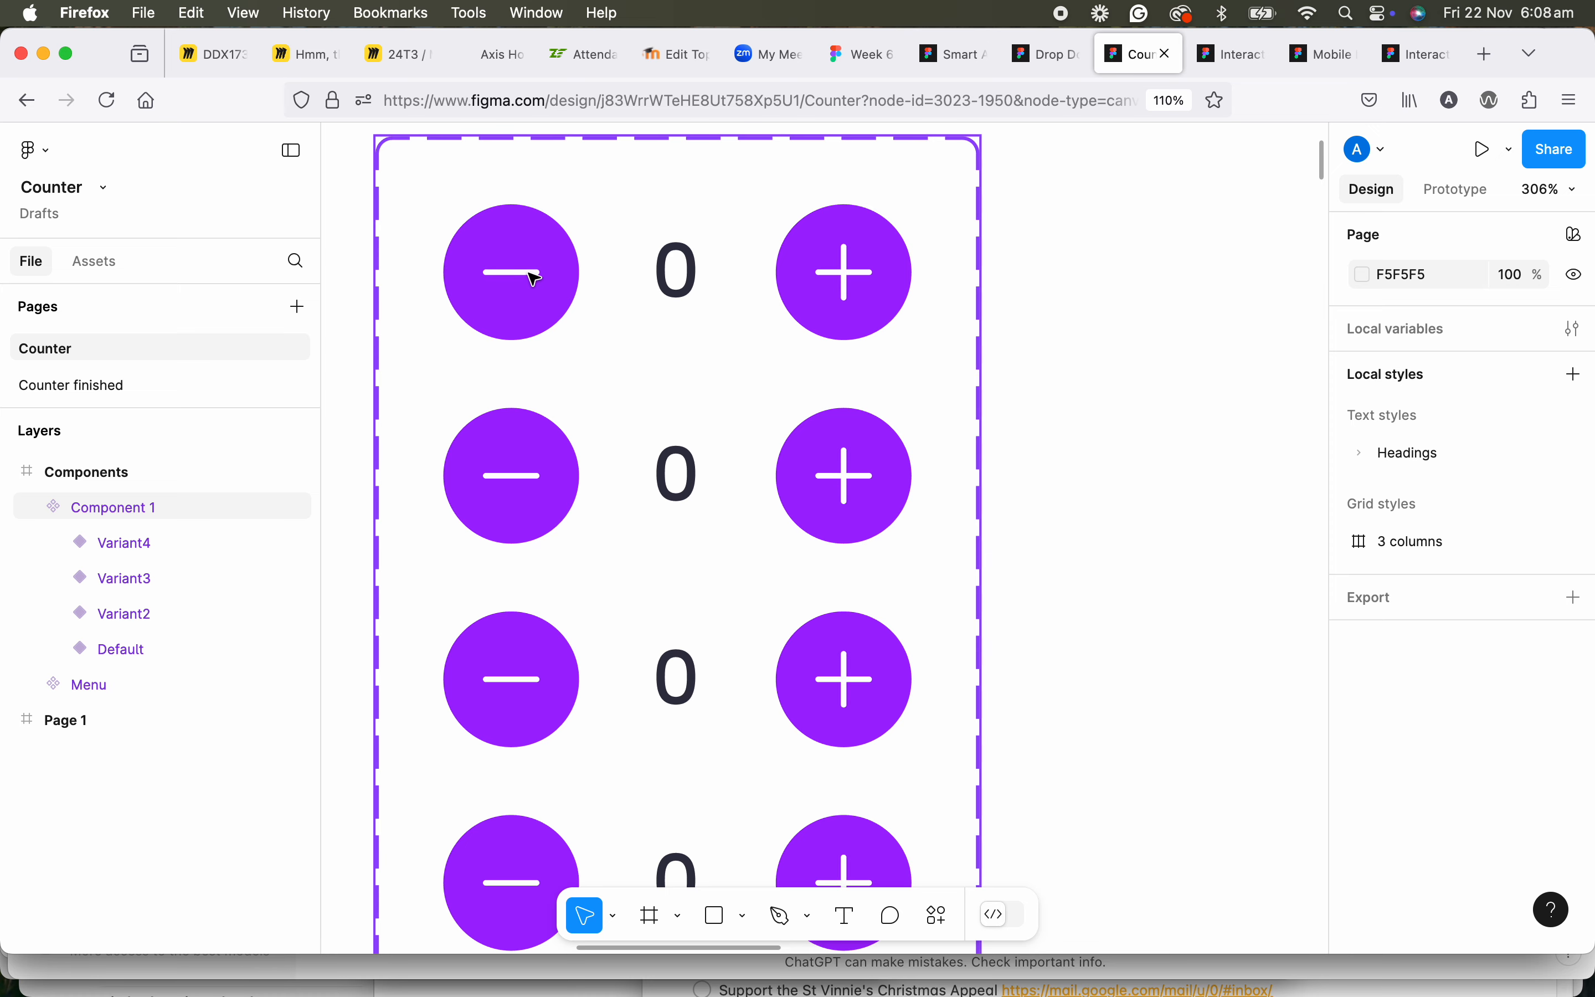
{"action": "scroll", "coordinate": [531, 275], "scroll_direction": "down", "scroll_amount": 2}
{"action": "scroll", "coordinate": [528, 276], "scroll_direction": "up", "scroll_amount": 3}
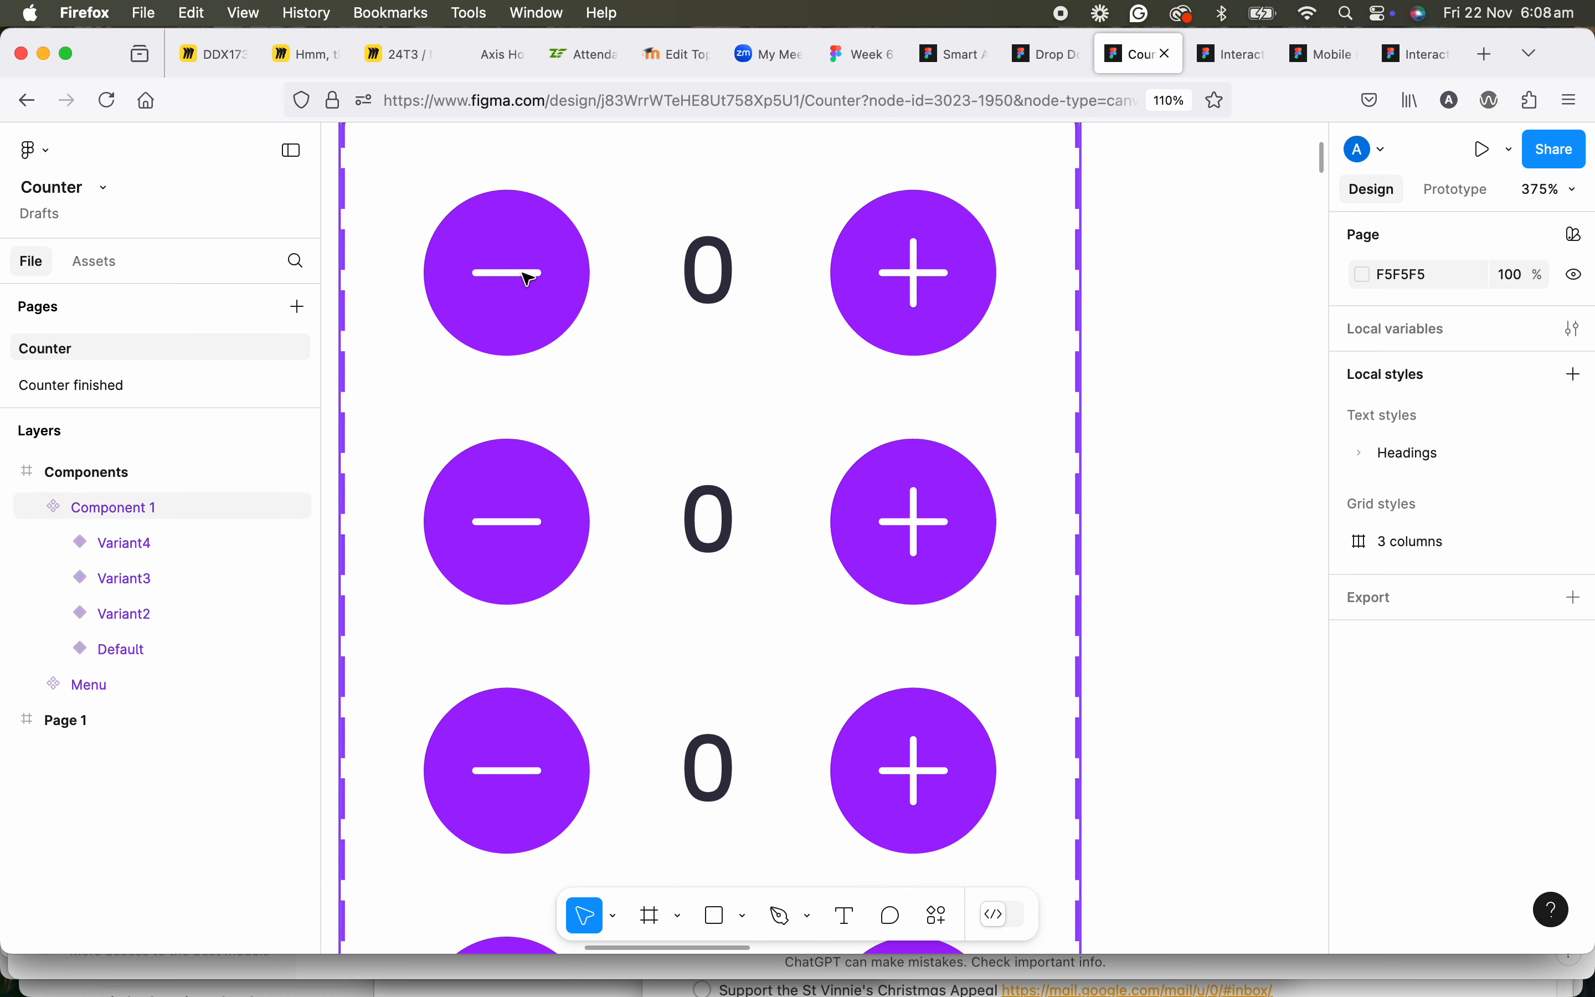
{"action": "left_click", "coordinate": [527, 277]}
{"action": "left_click", "coordinate": [527, 277]}
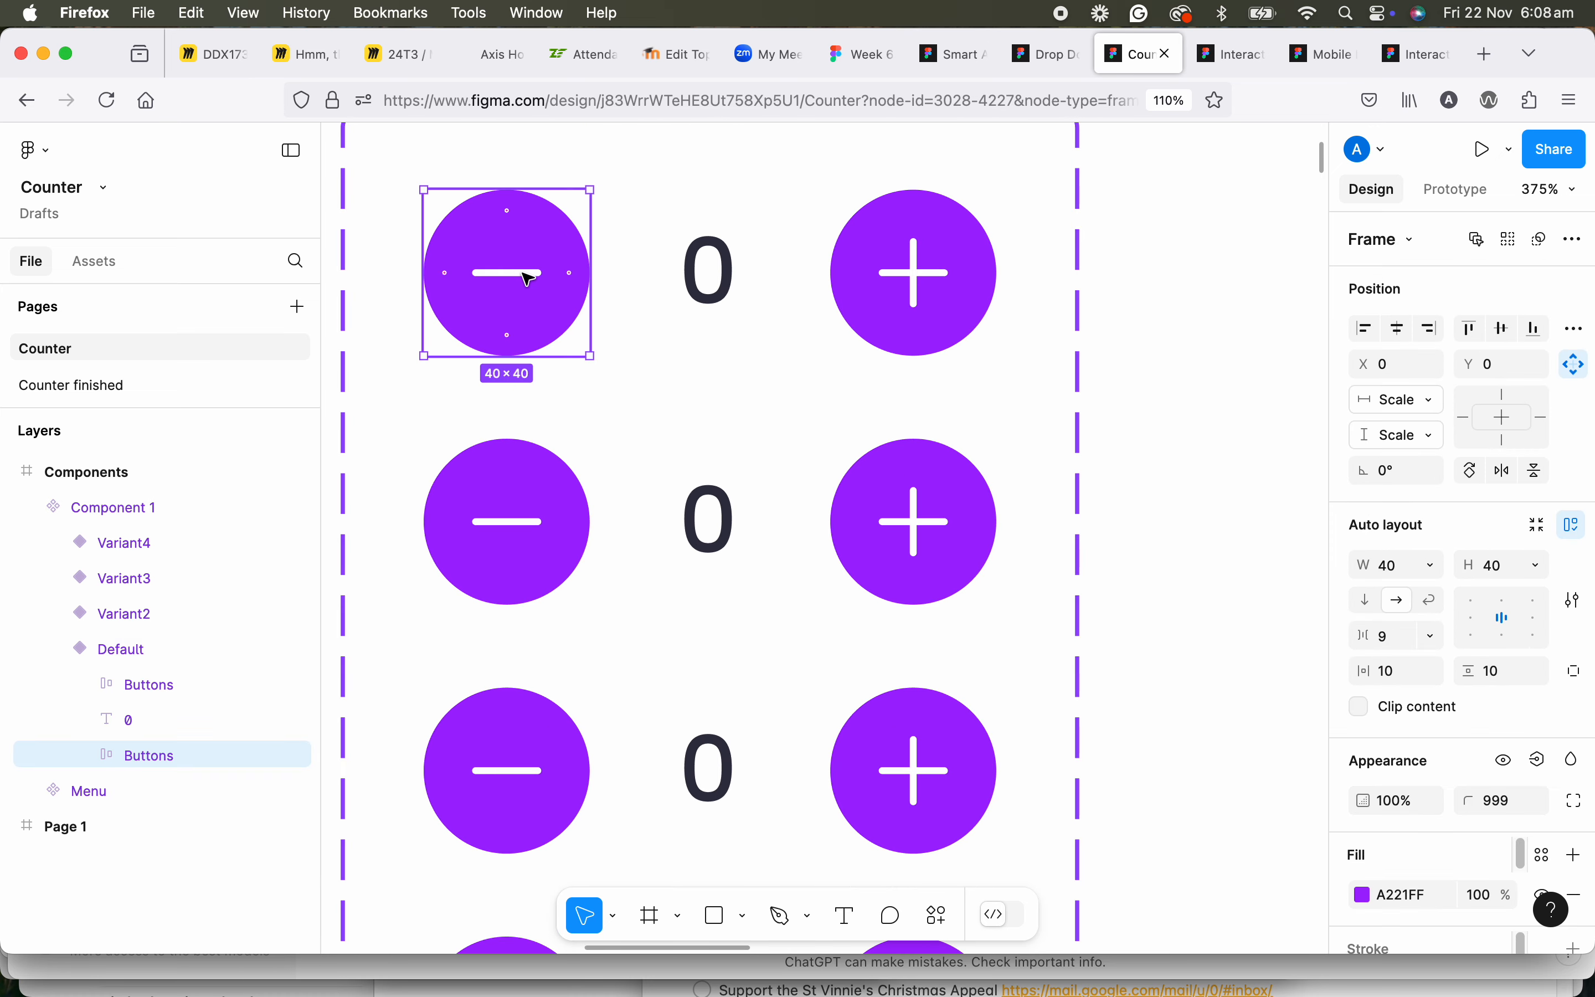
{"action": "left_click", "coordinate": [528, 277]}
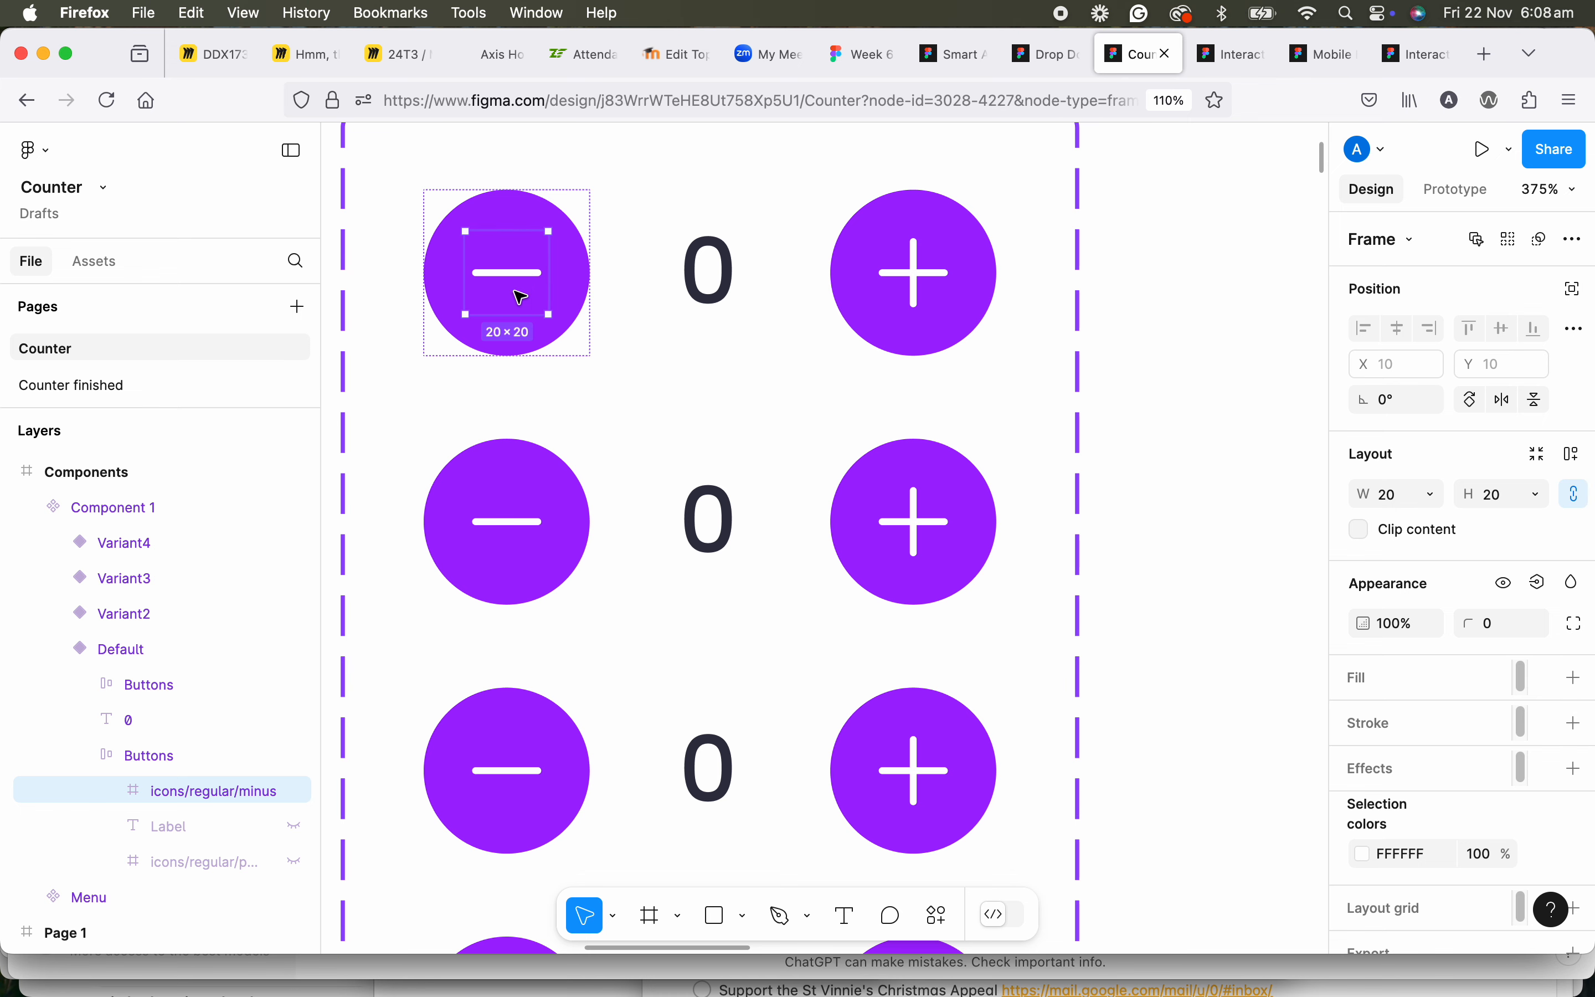
{"action": "left_click", "coordinate": [504, 276]}
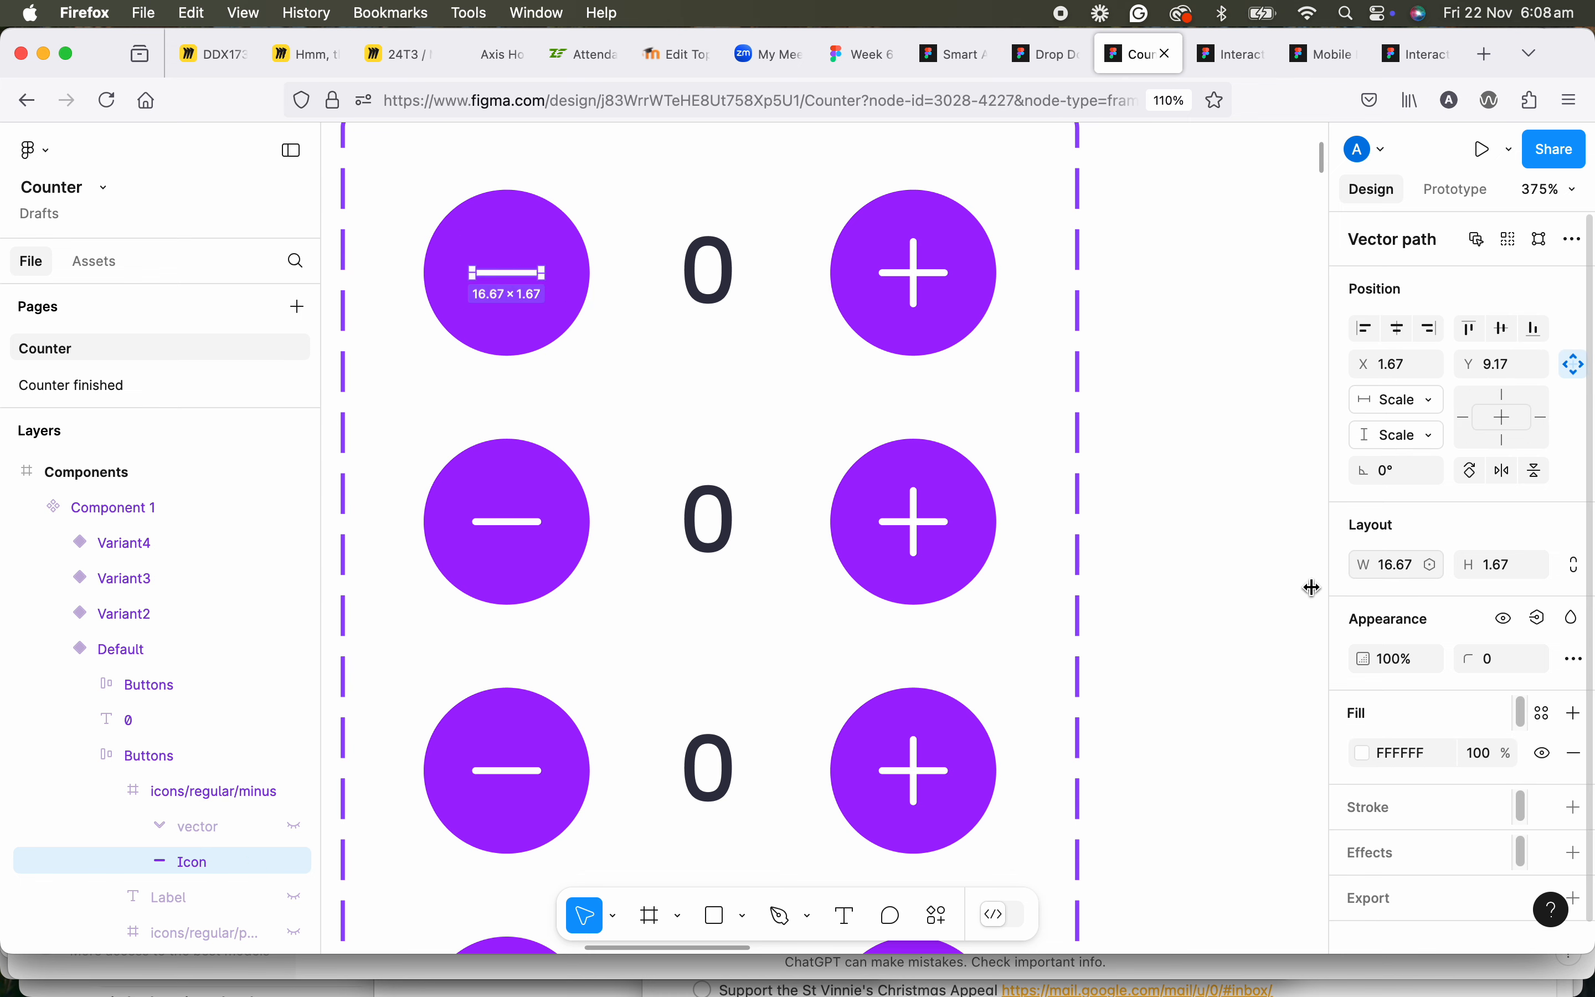
{"action": "left_click", "coordinate": [1488, 758]}
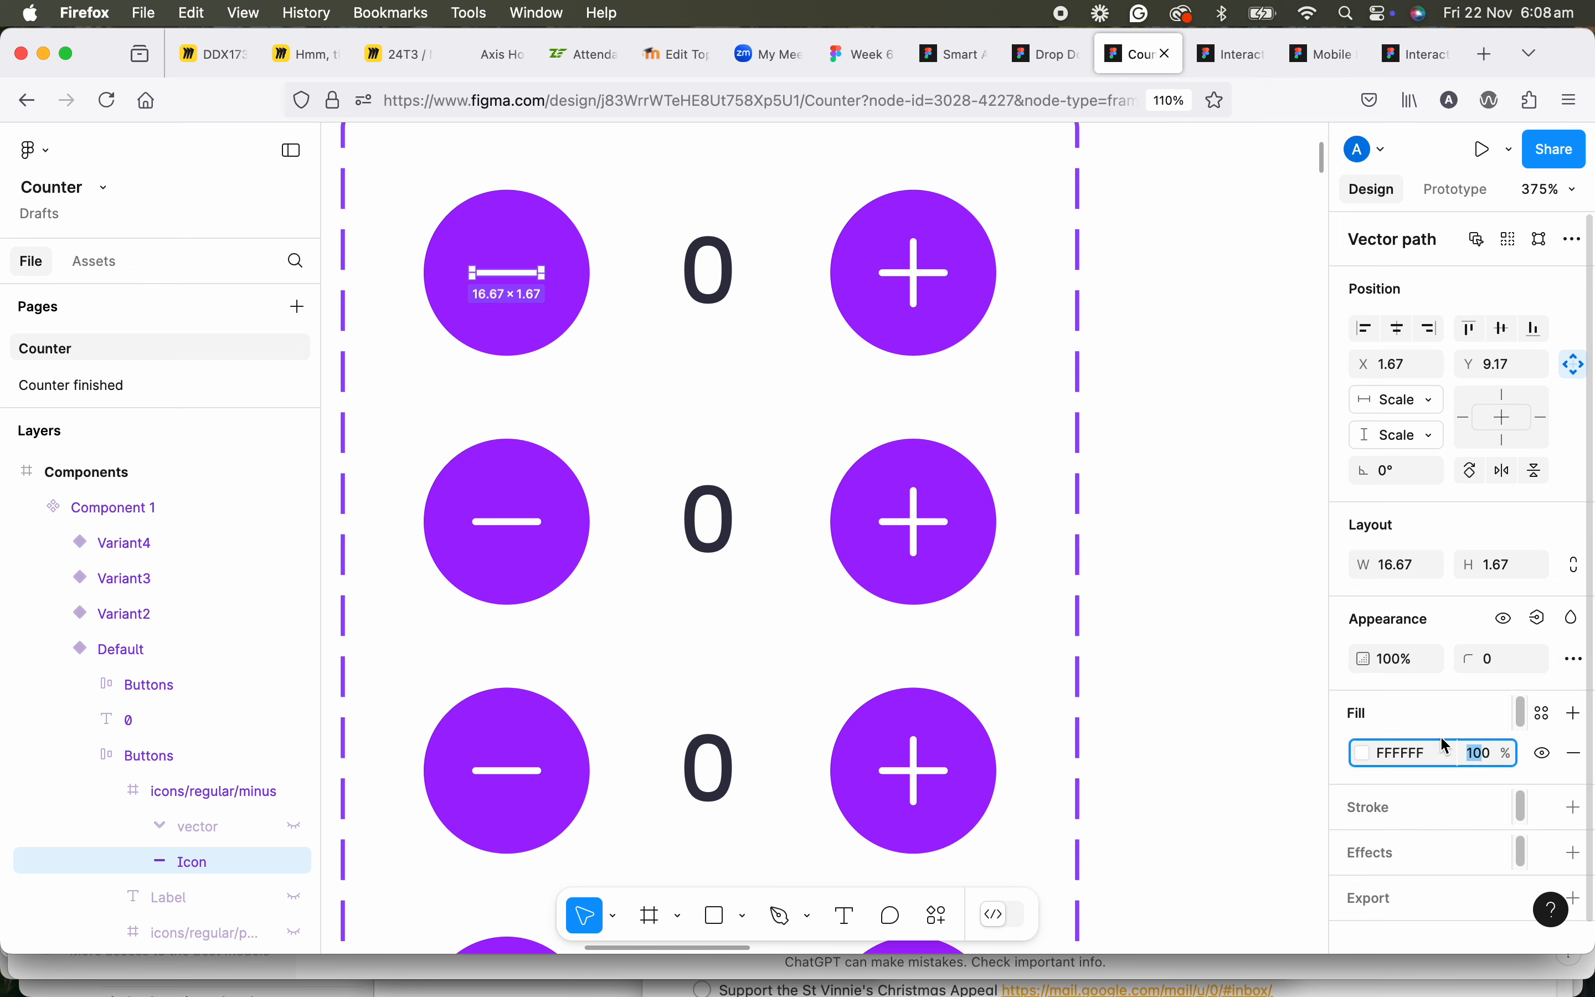
{"action": "type", "text": "50"}
{"action": "key", "text": "Return"}
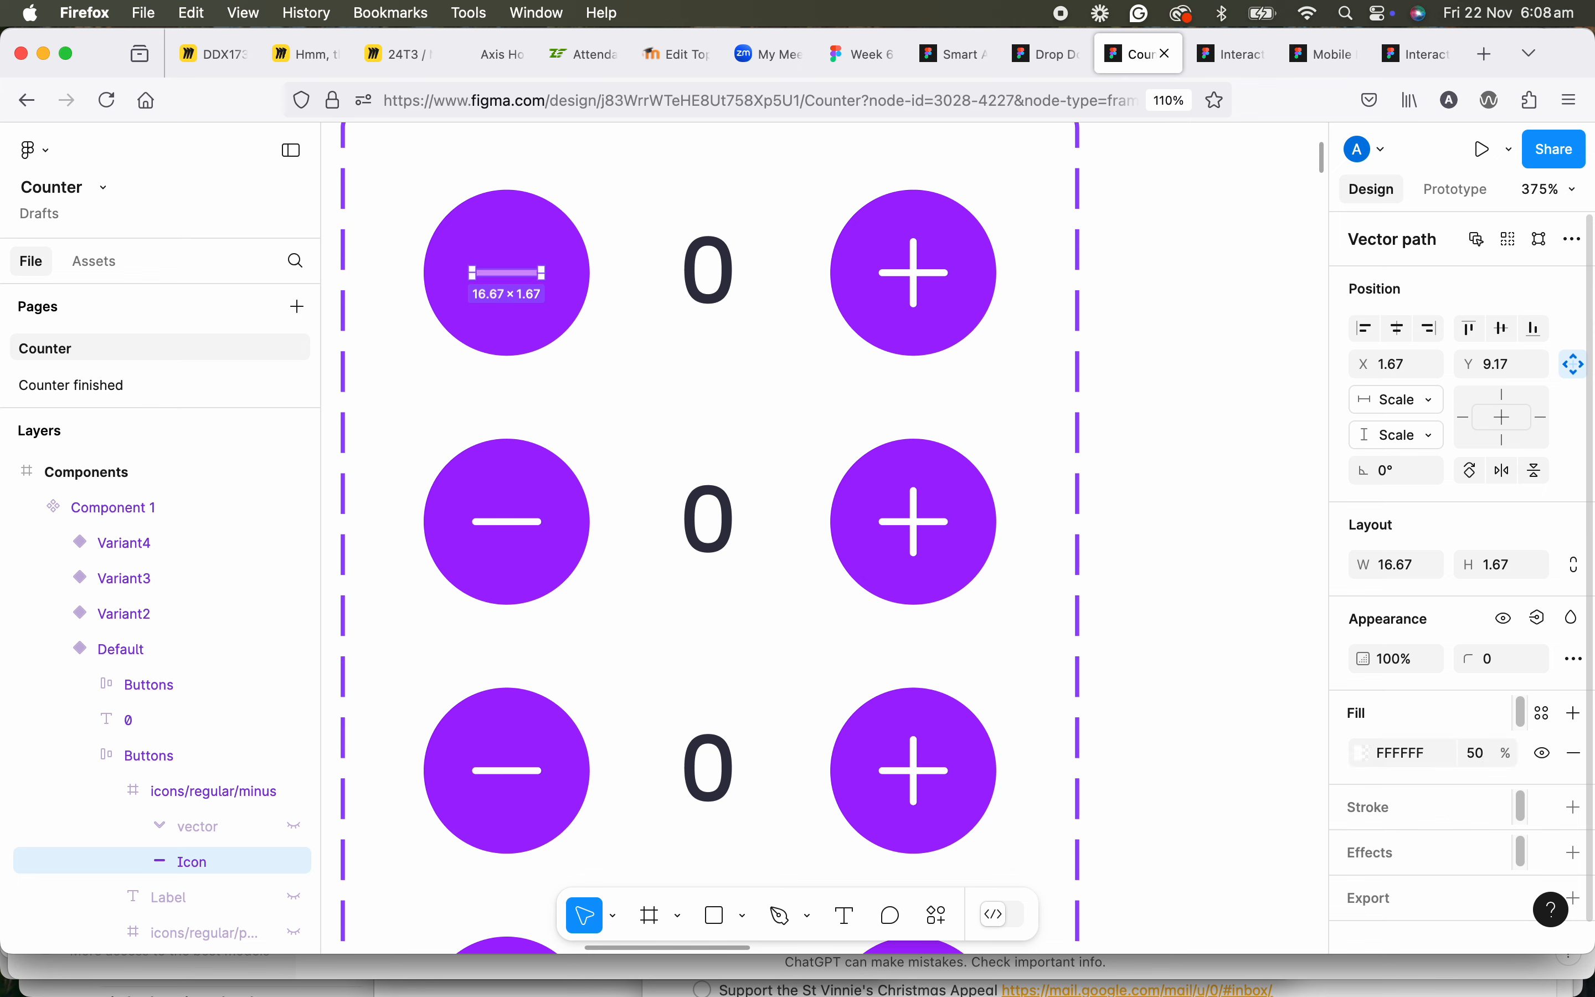
{"action": "left_click", "coordinate": [586, 267]}
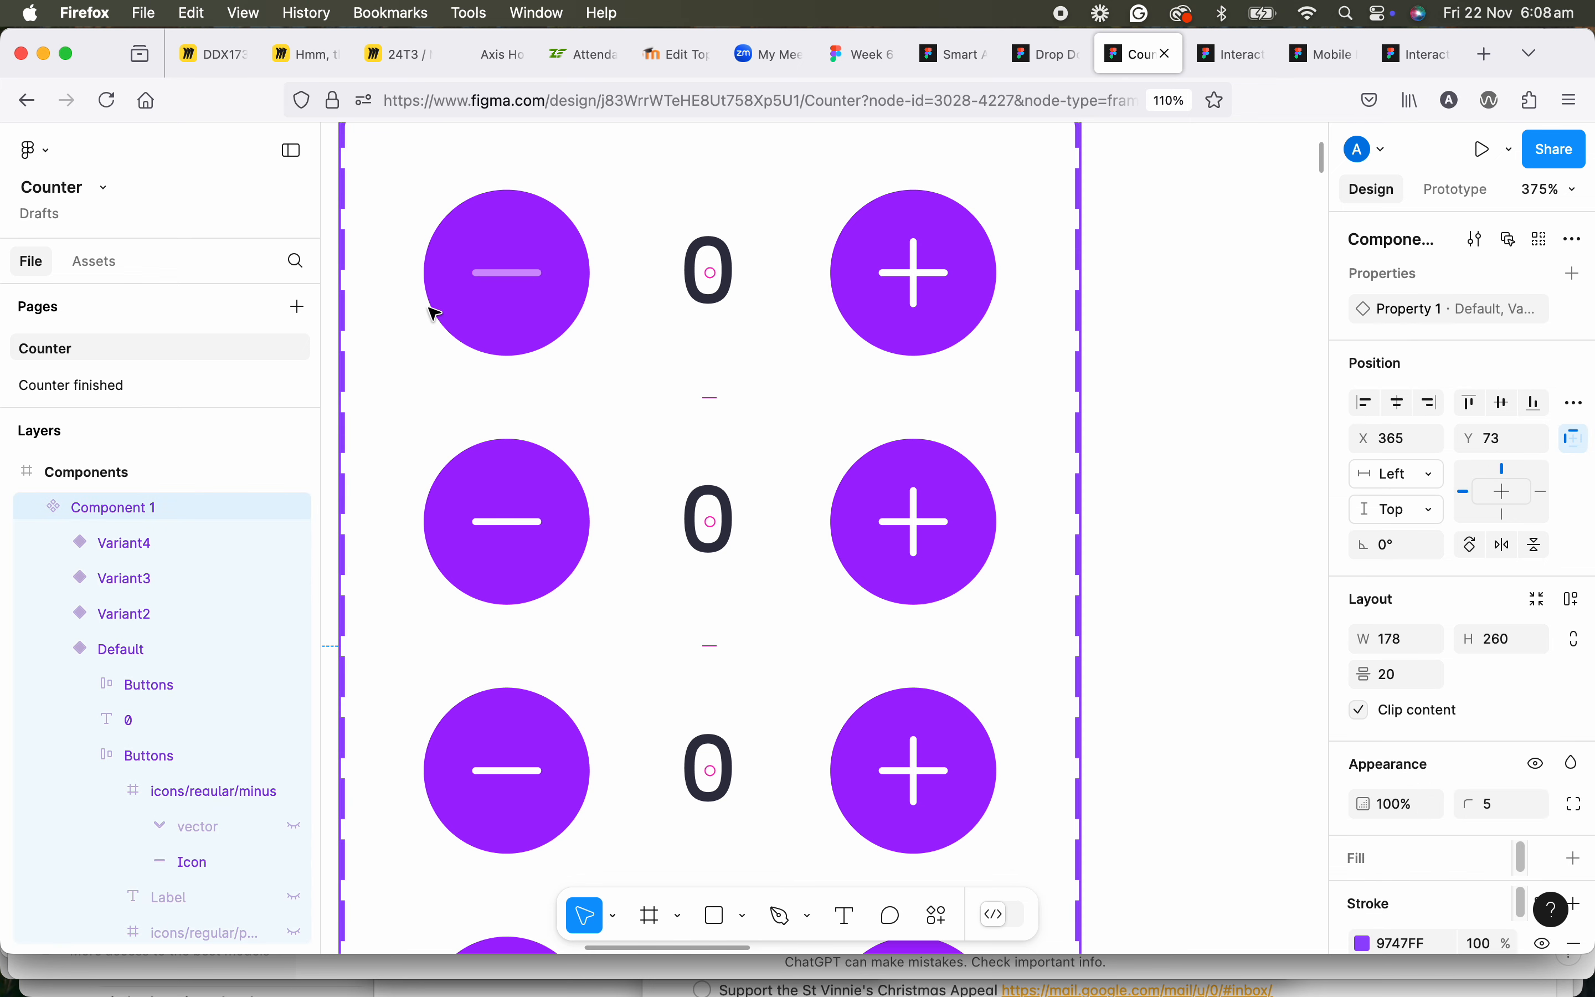
{"action": "scroll", "coordinate": [880, 306], "scroll_direction": "down", "scroll_amount": 2}
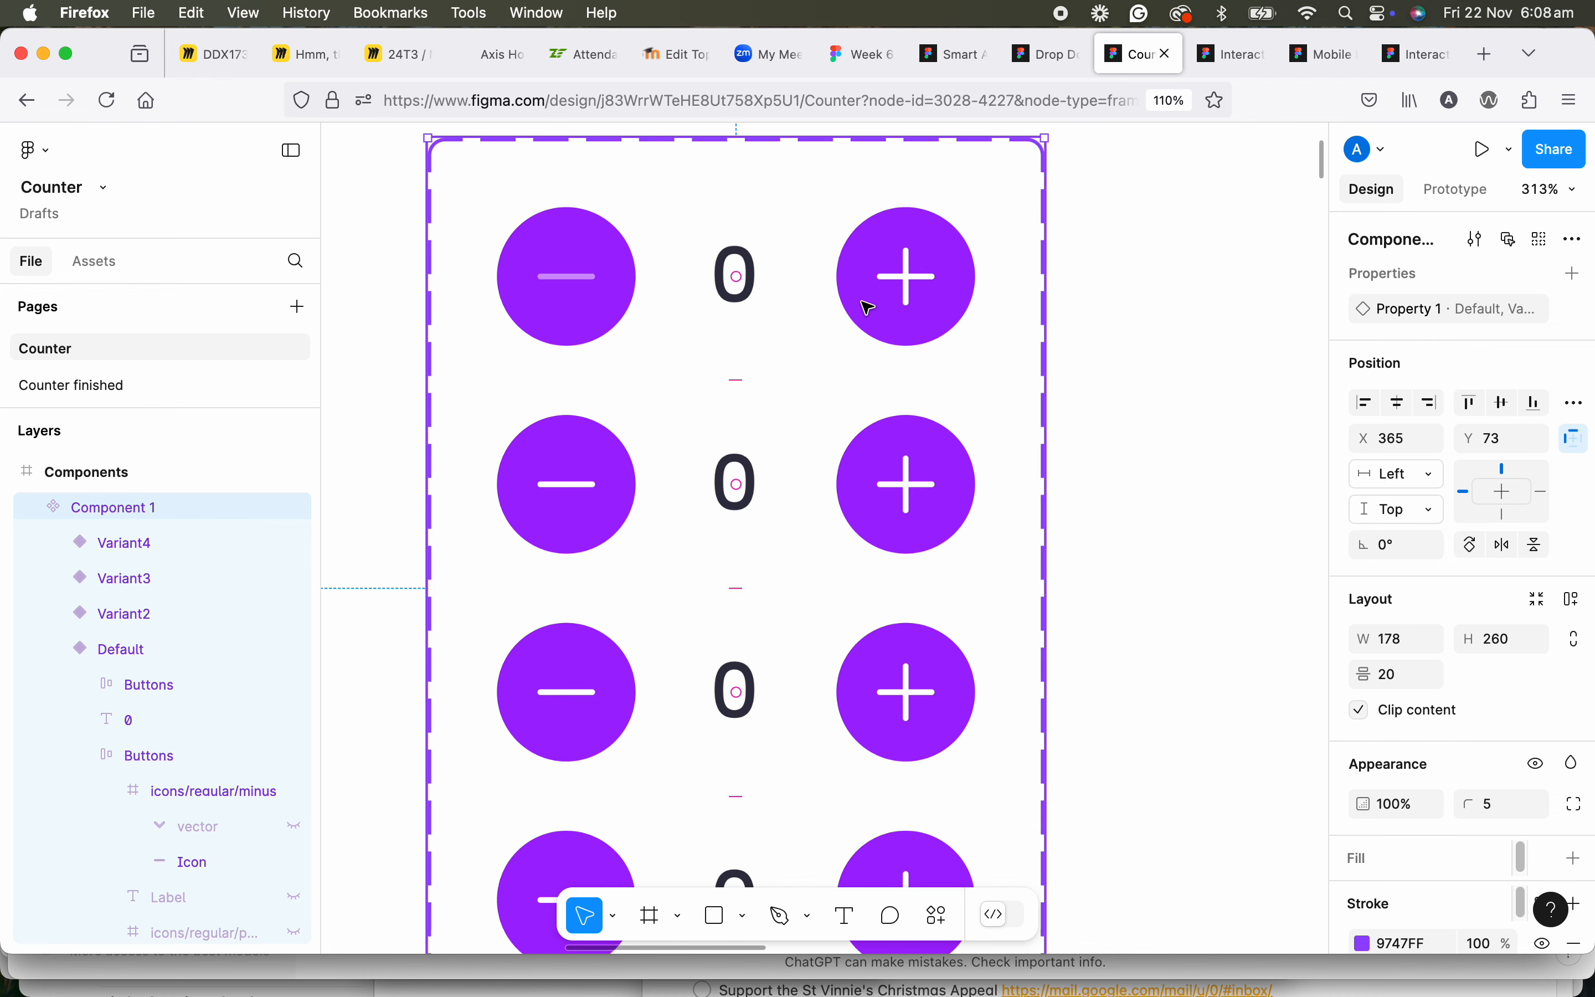
{"action": "scroll", "coordinate": [751, 383], "scroll_direction": "down", "scroll_amount": 1}
{"action": "scroll", "coordinate": [751, 382], "scroll_direction": "down", "scroll_amount": 3}
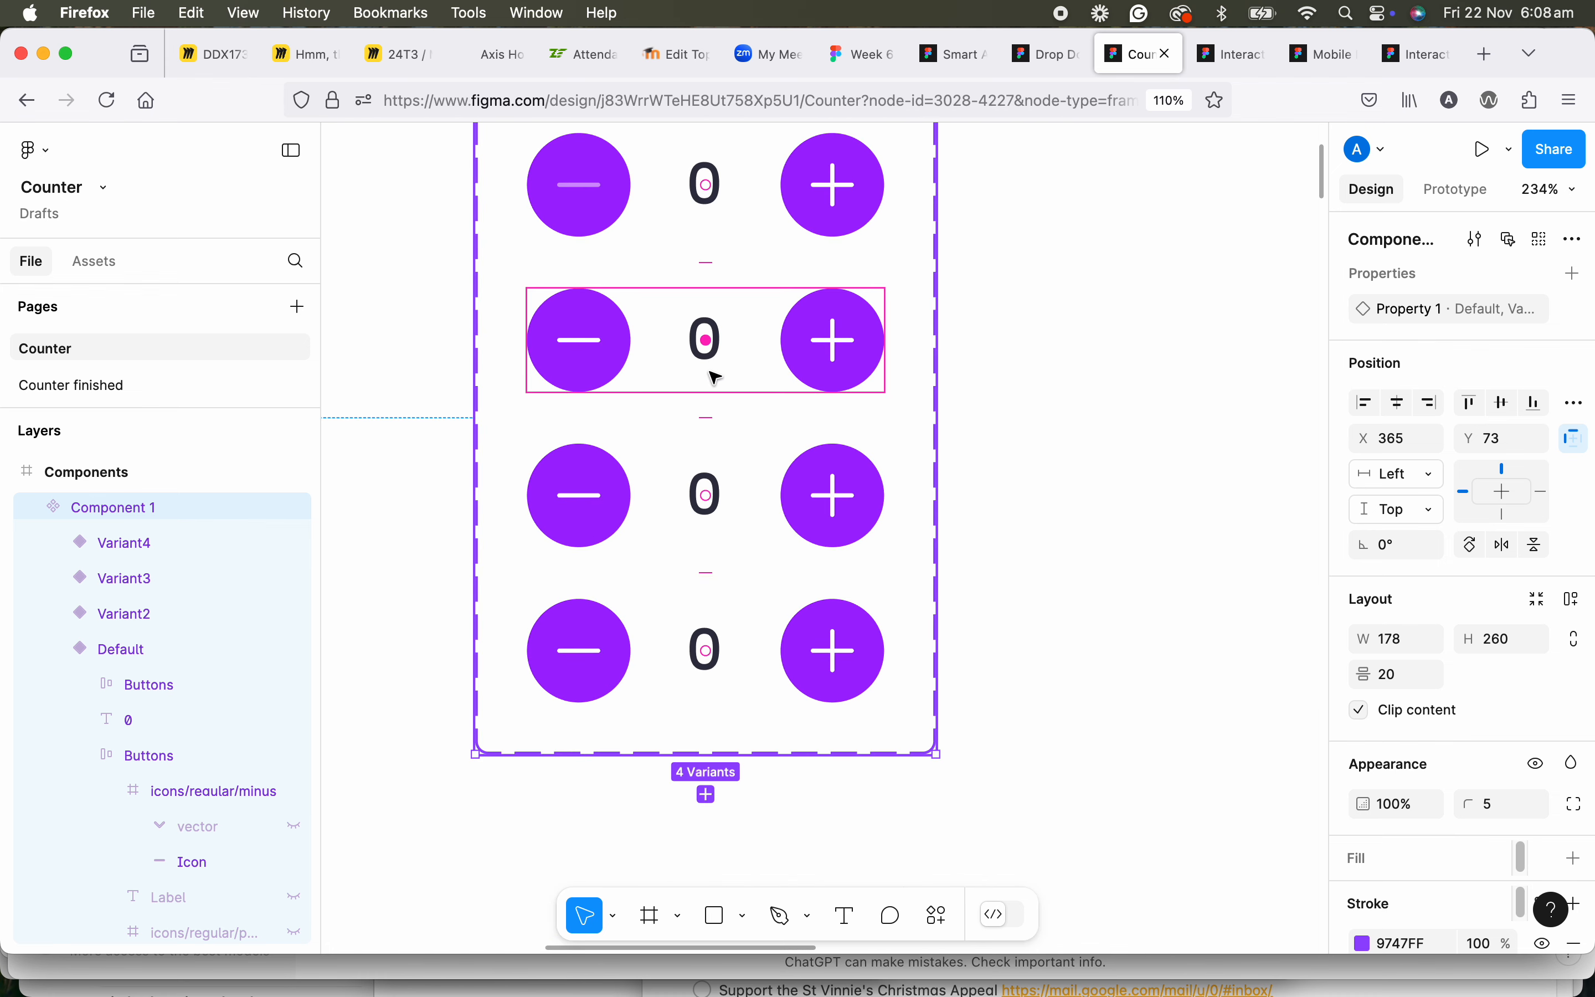
{"action": "left_click", "coordinate": [949, 461]}
{"action": "left_click", "coordinate": [717, 374]}
{"action": "left_click", "coordinate": [711, 363]}
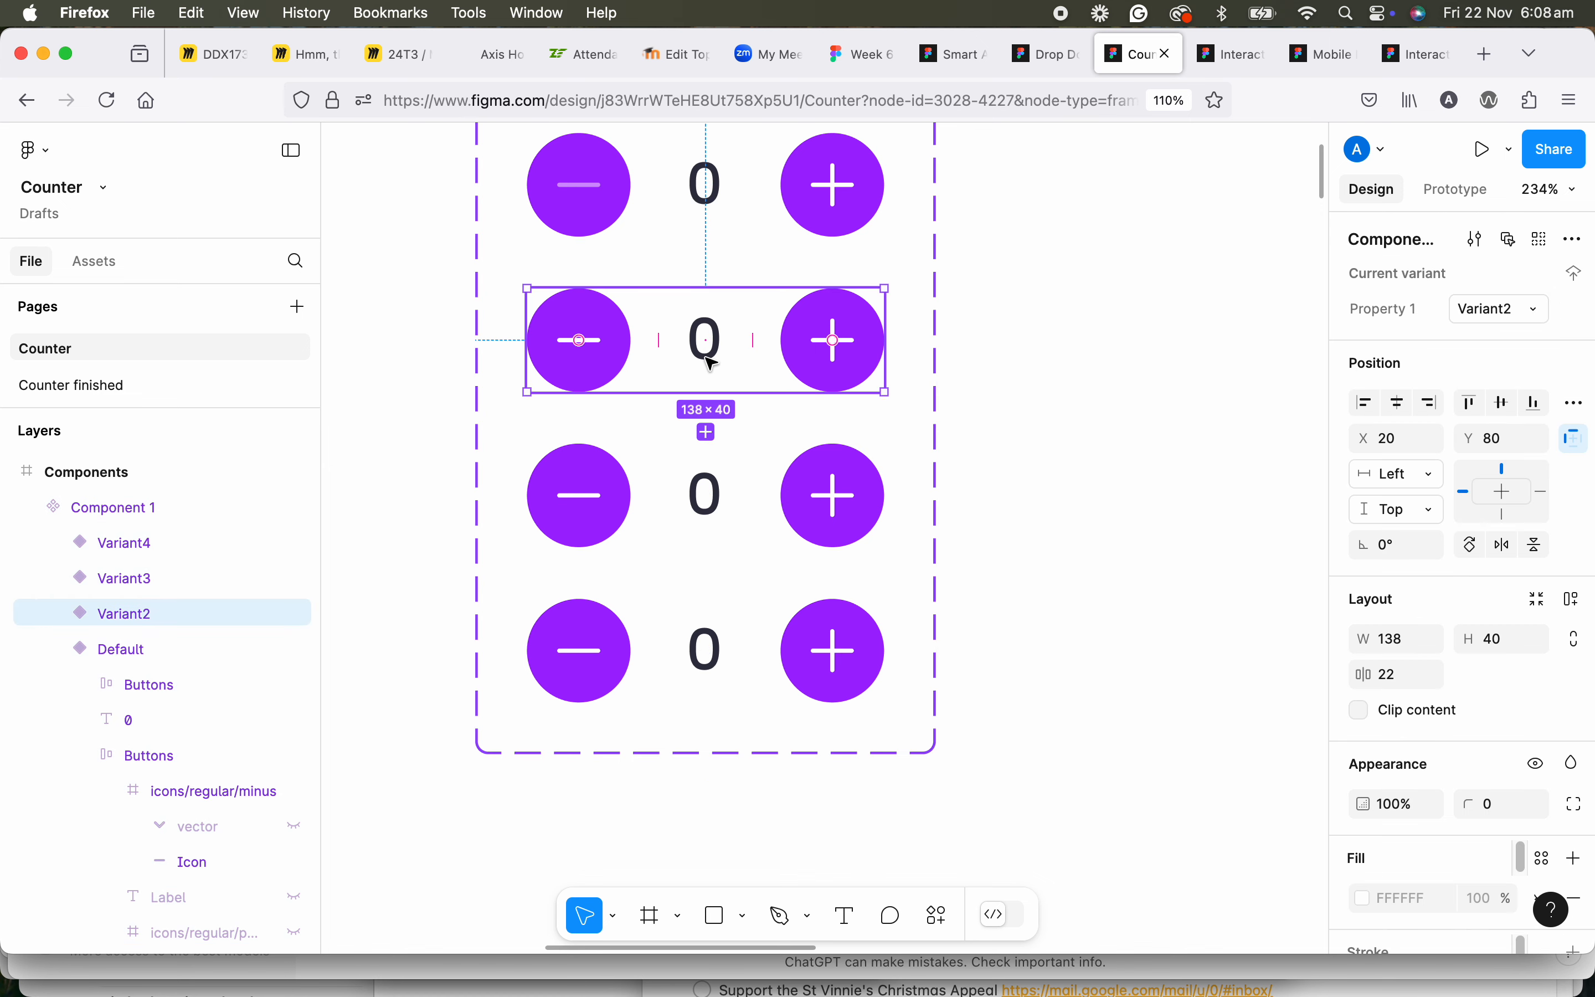
{"action": "left_click", "coordinate": [705, 356]}
{"action": "double_click", "coordinate": [704, 352]}
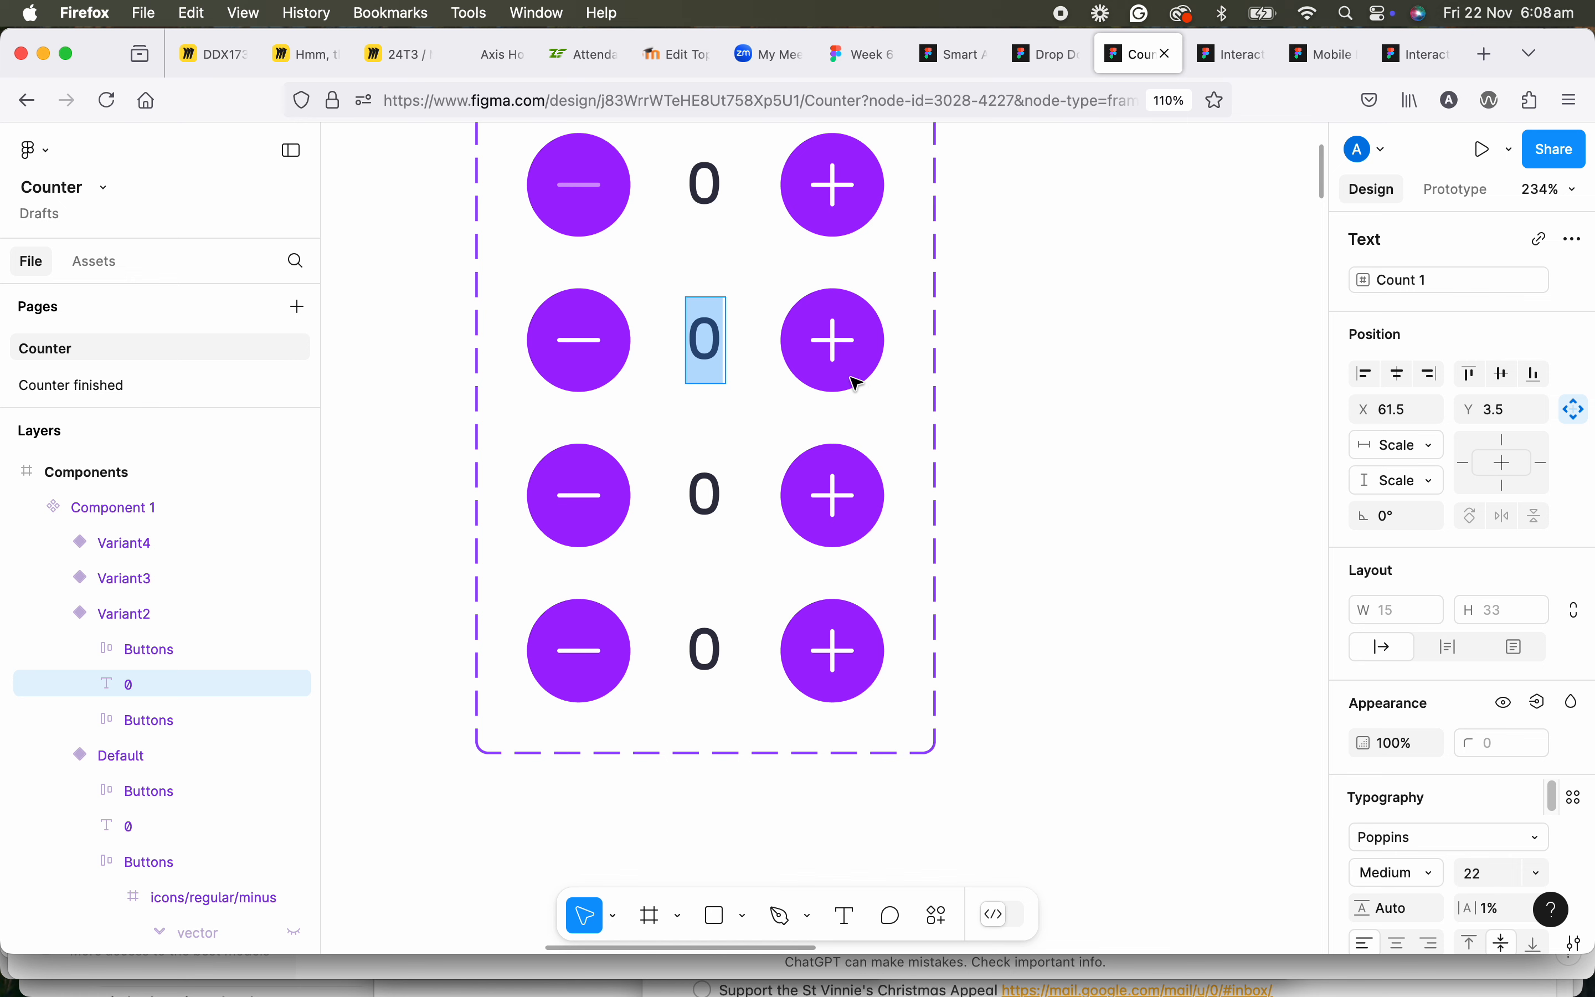
{"action": "type", "text": "1"}
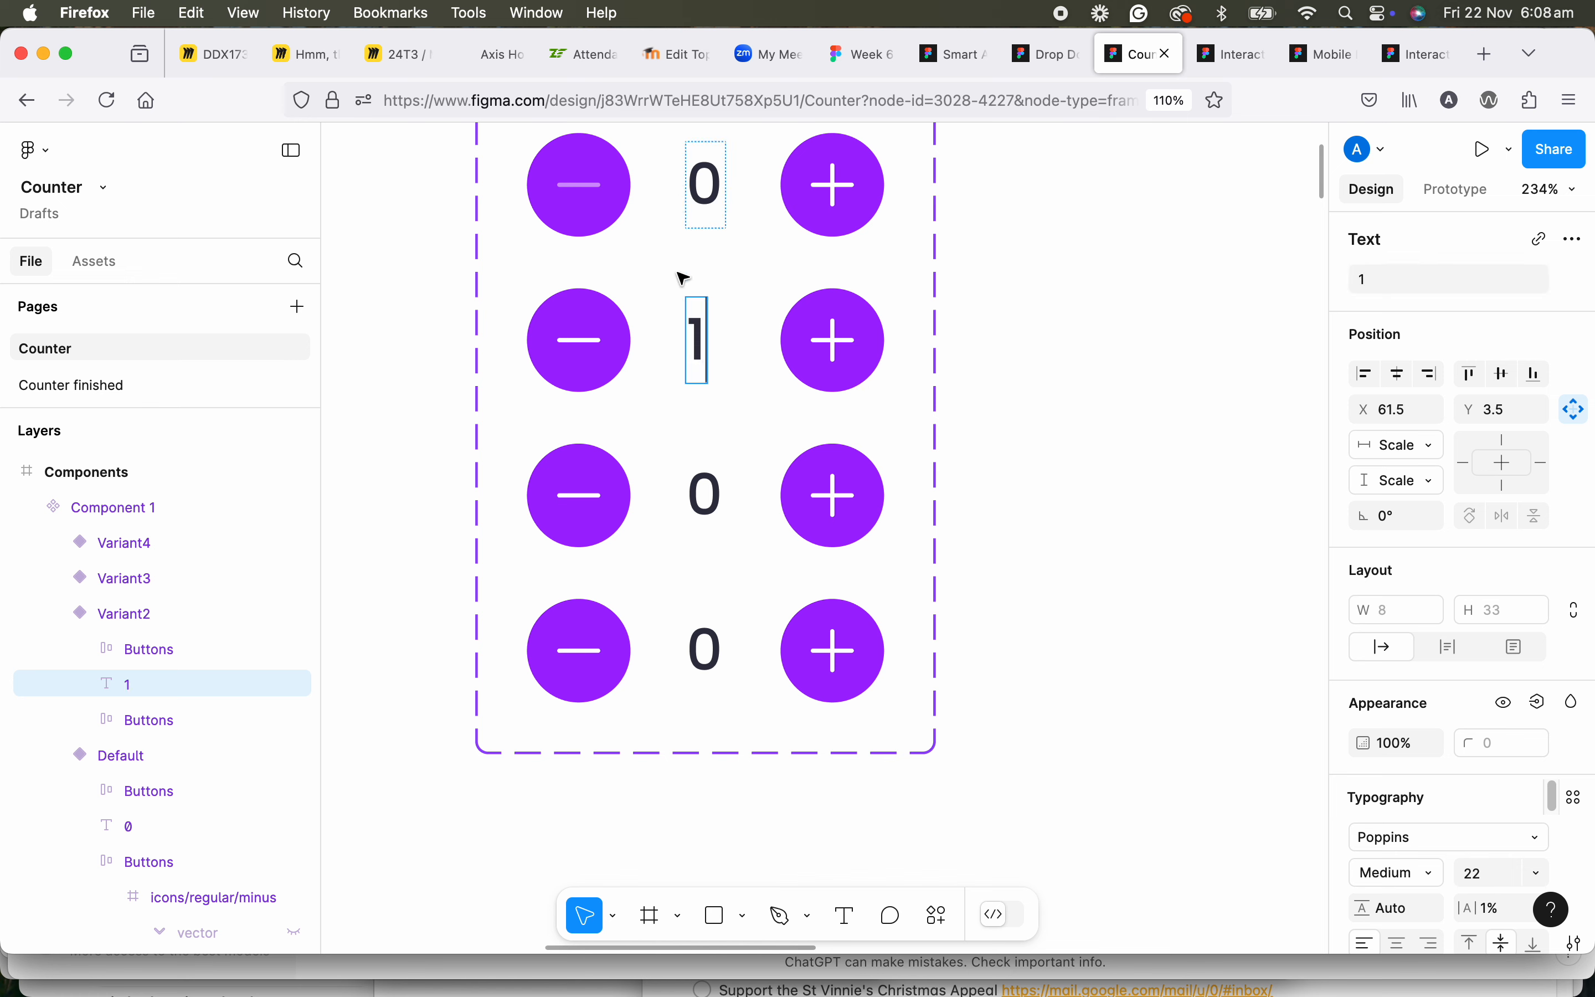
{"action": "key", "text": "ctrl+z"}
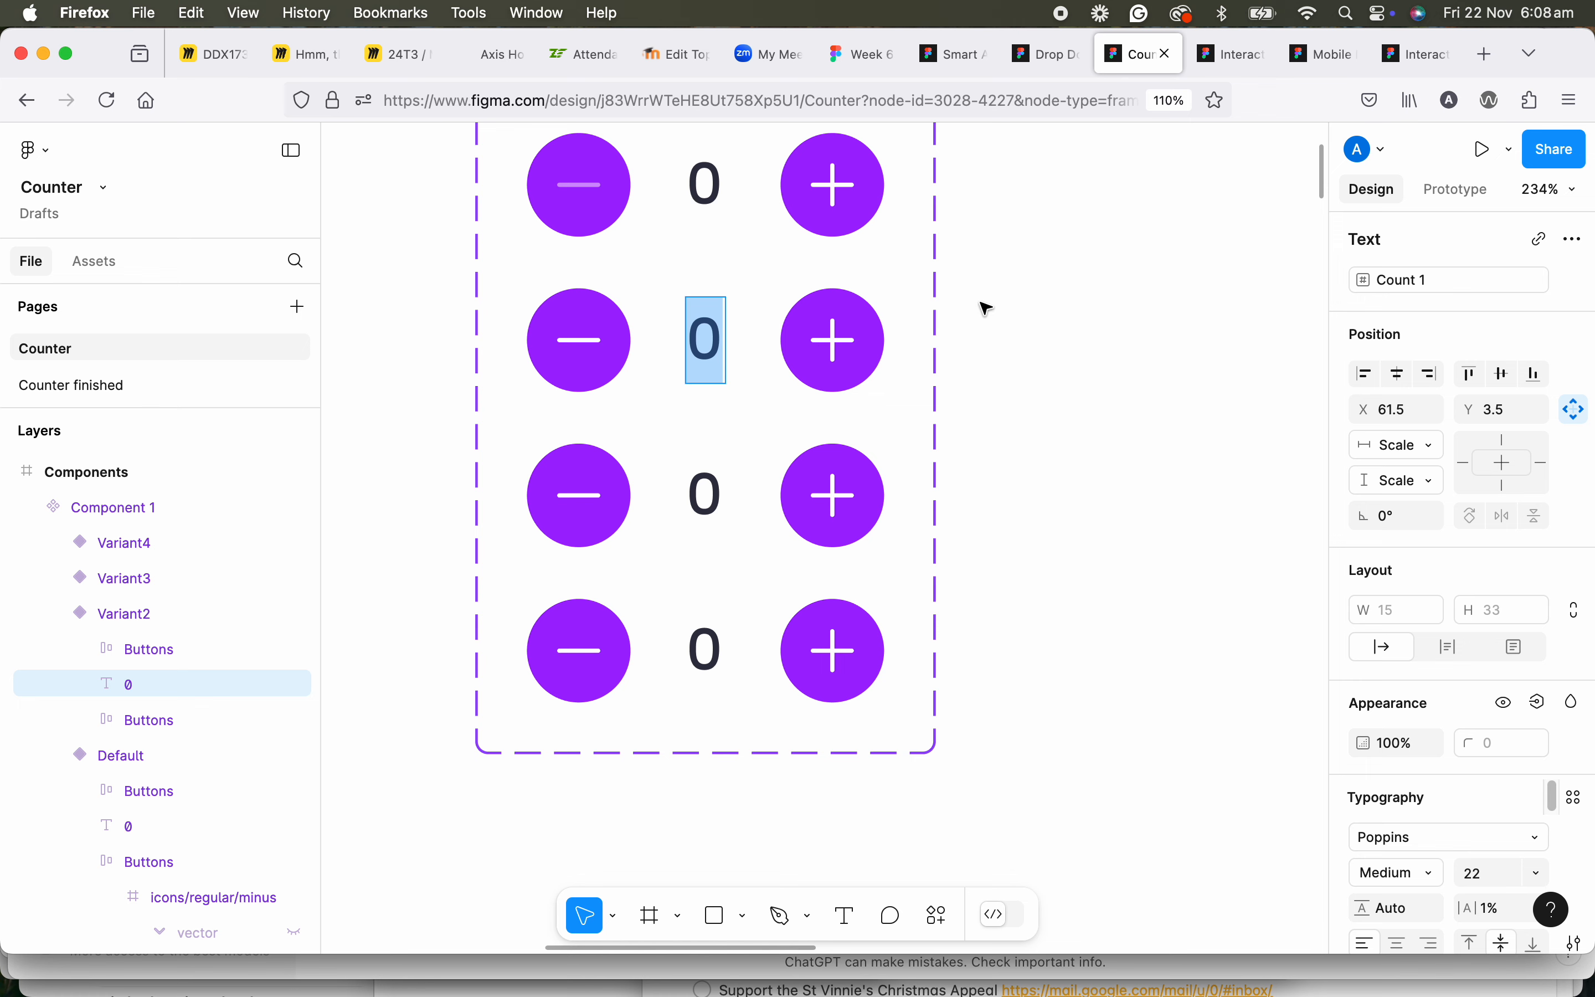
{"action": "key", "text": "Escape"}
Centre-align the text of the count in the component's Default variant.
{"action": "scroll", "coordinate": [745, 323], "scroll_direction": "up", "scroll_amount": 2}
{"action": "left_click_drag", "start_coordinate": [744, 323], "coordinate": [742, 338]}
{"action": "double_click", "coordinate": [708, 288]}
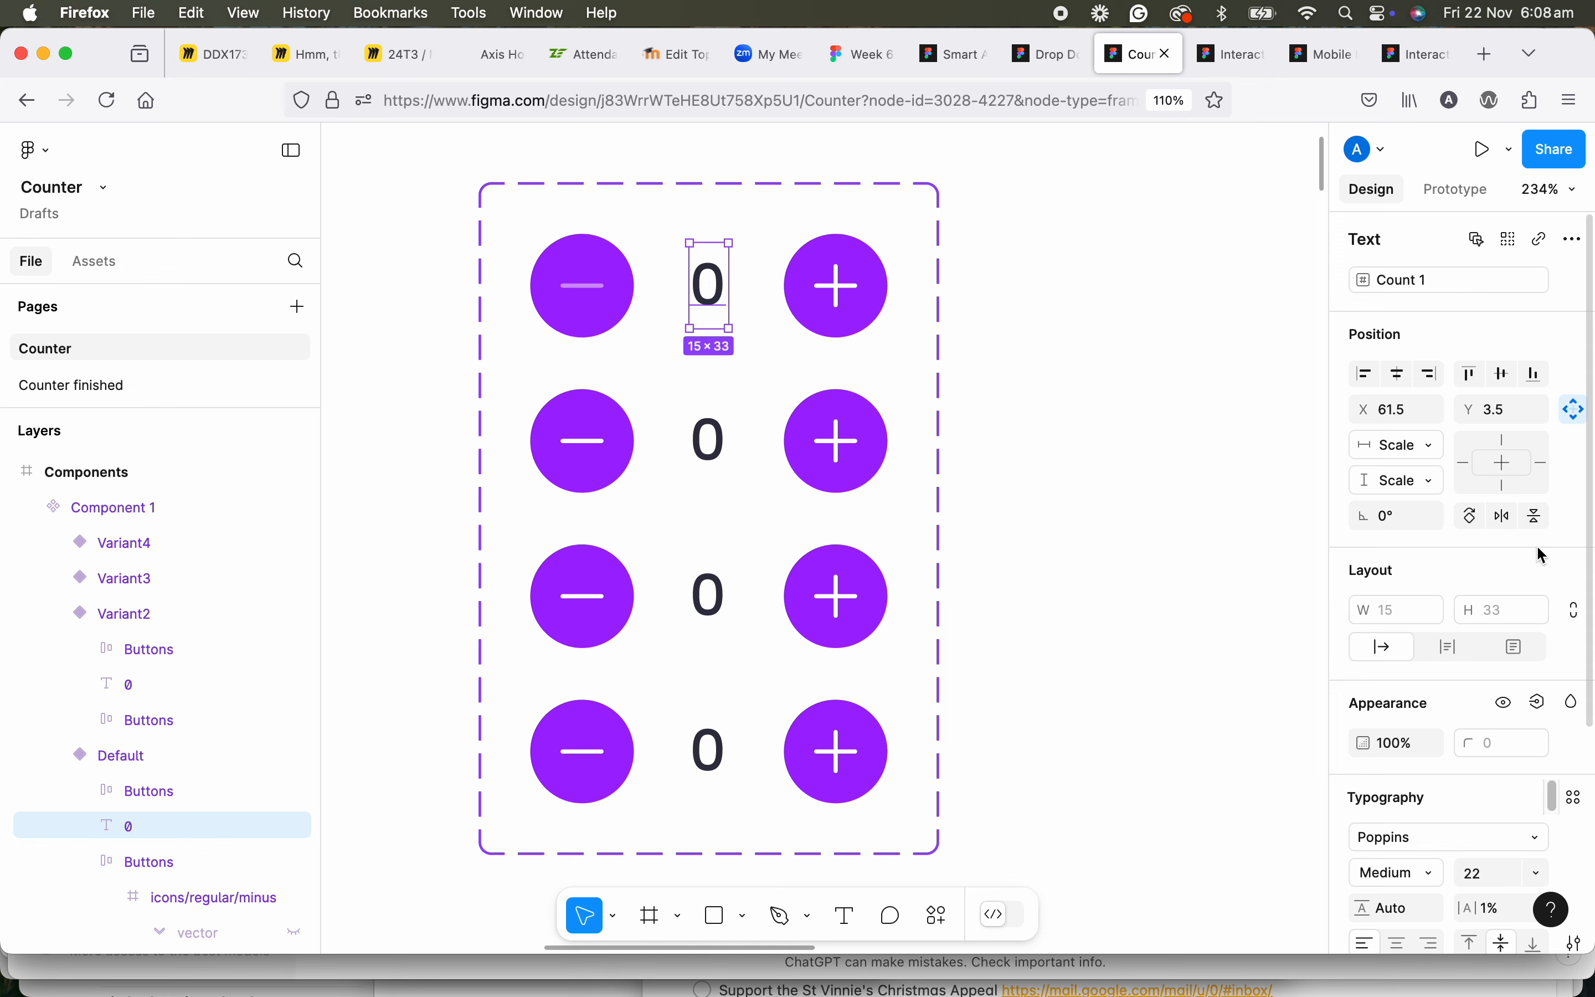
{"action": "scroll", "coordinate": [1456, 667], "scroll_direction": "down", "scroll_amount": 5}
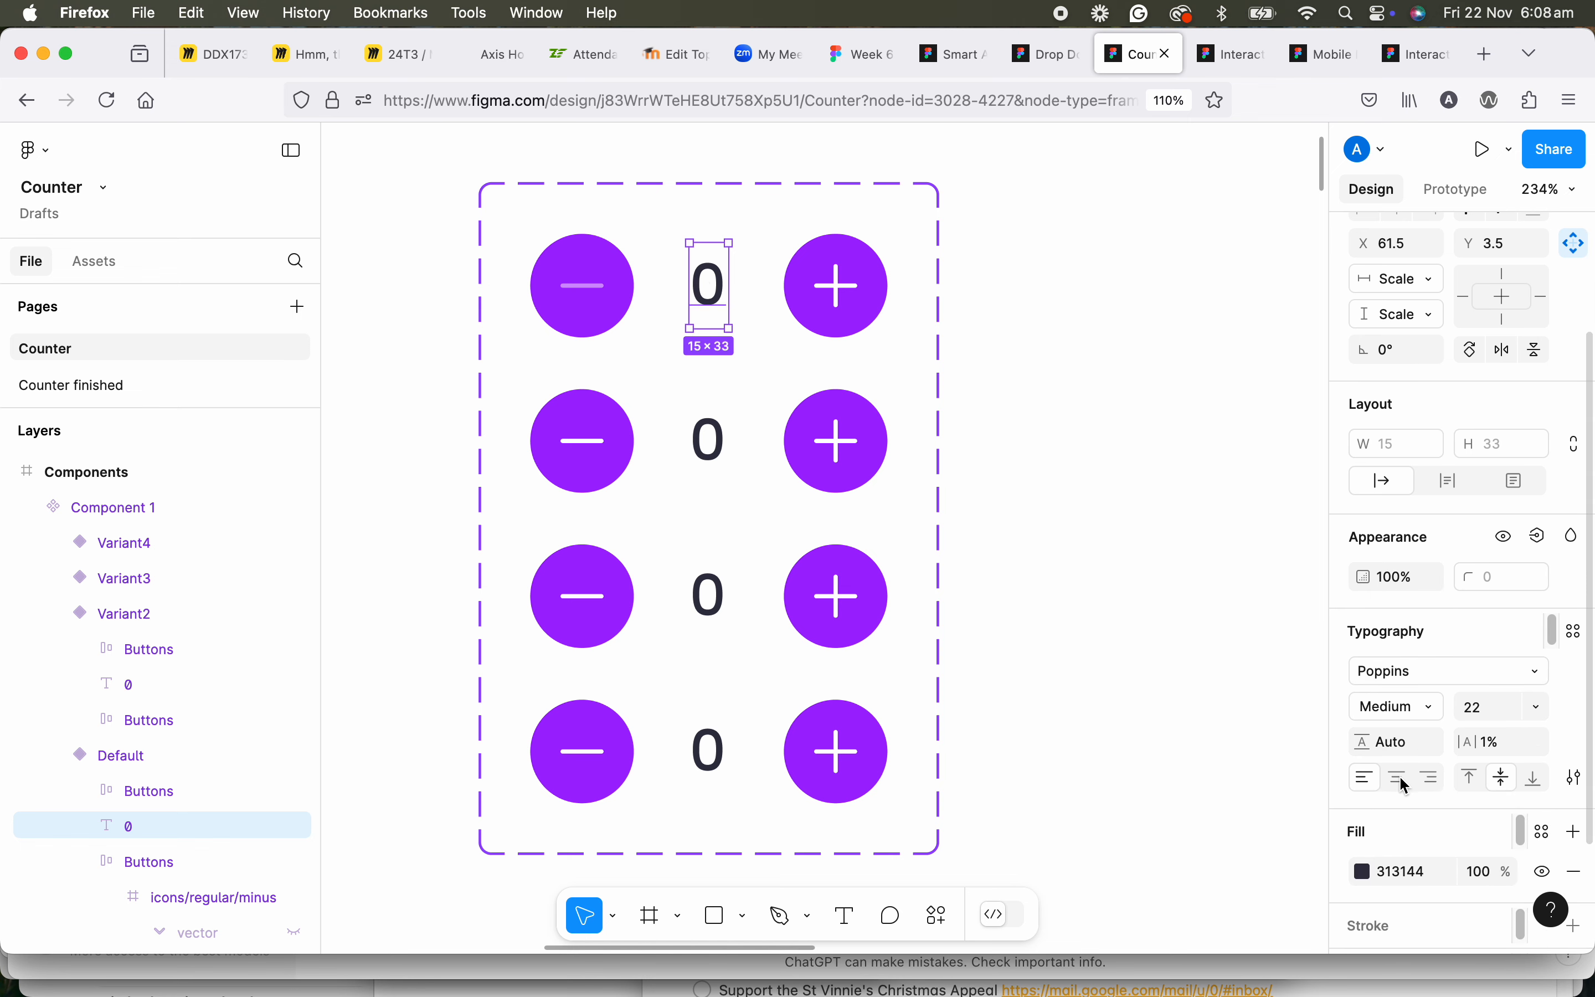
{"action": "scroll", "coordinate": [1404, 786], "scroll_direction": "down", "scroll_amount": 2}
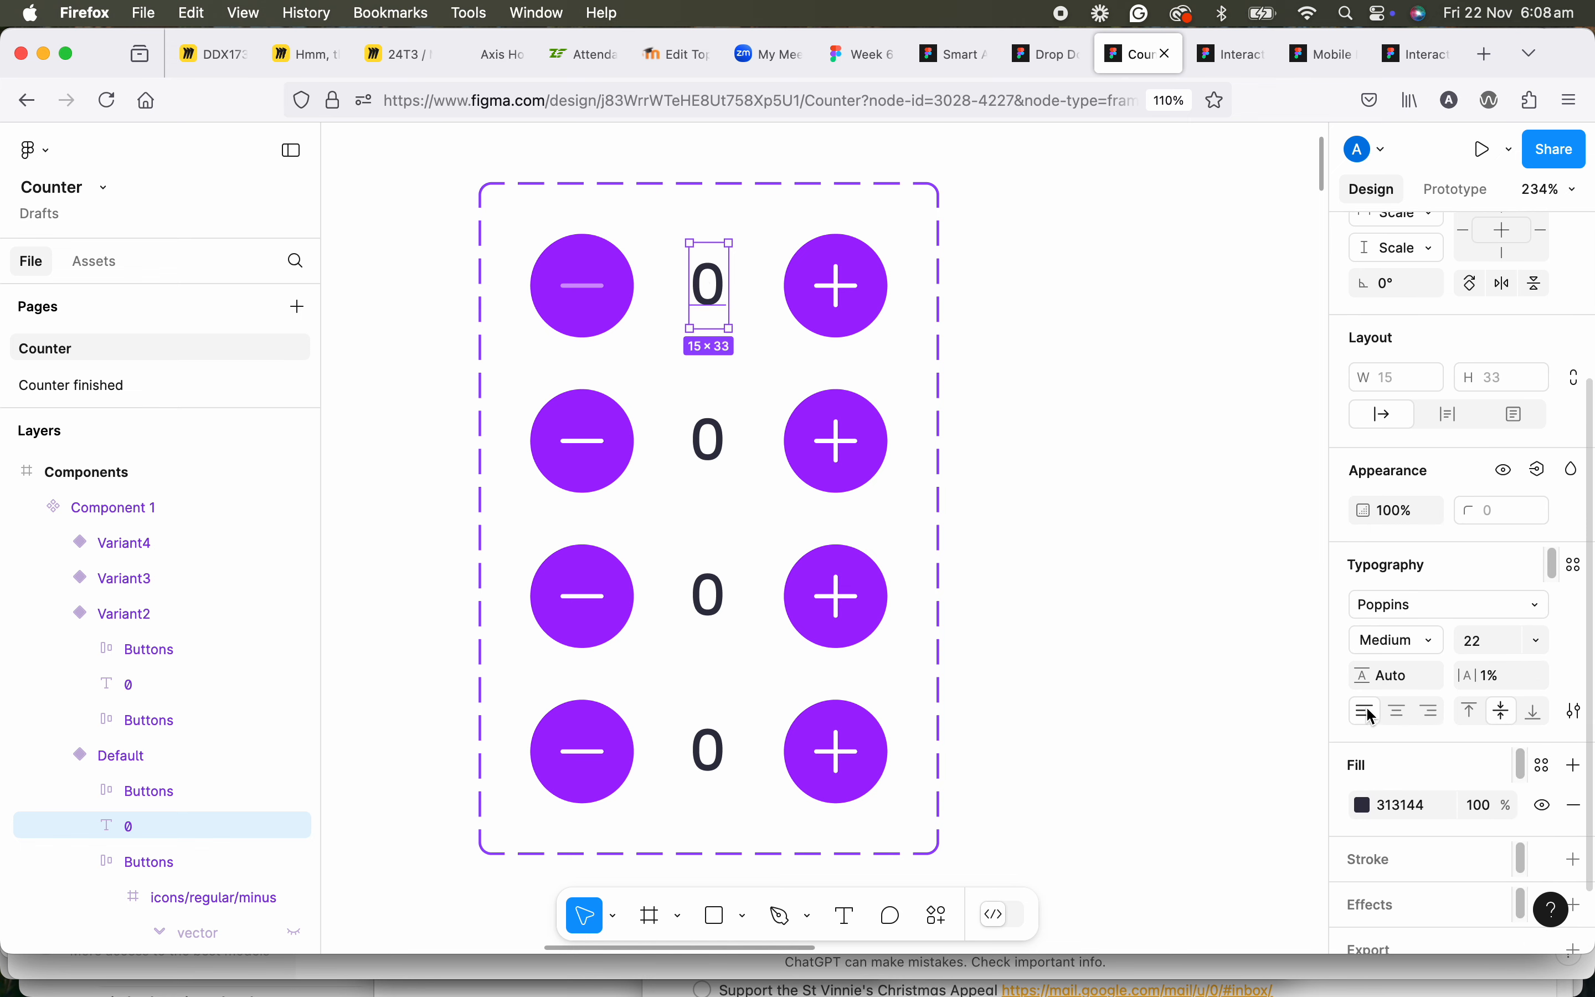
{"action": "left_click", "coordinate": [1399, 712]}
Centre-align the text of the counts in Variant2, Variant3 and Variant4 as well.
{"action": "left_click", "coordinate": [710, 440]}
{"action": "left_click", "coordinate": [710, 440]}
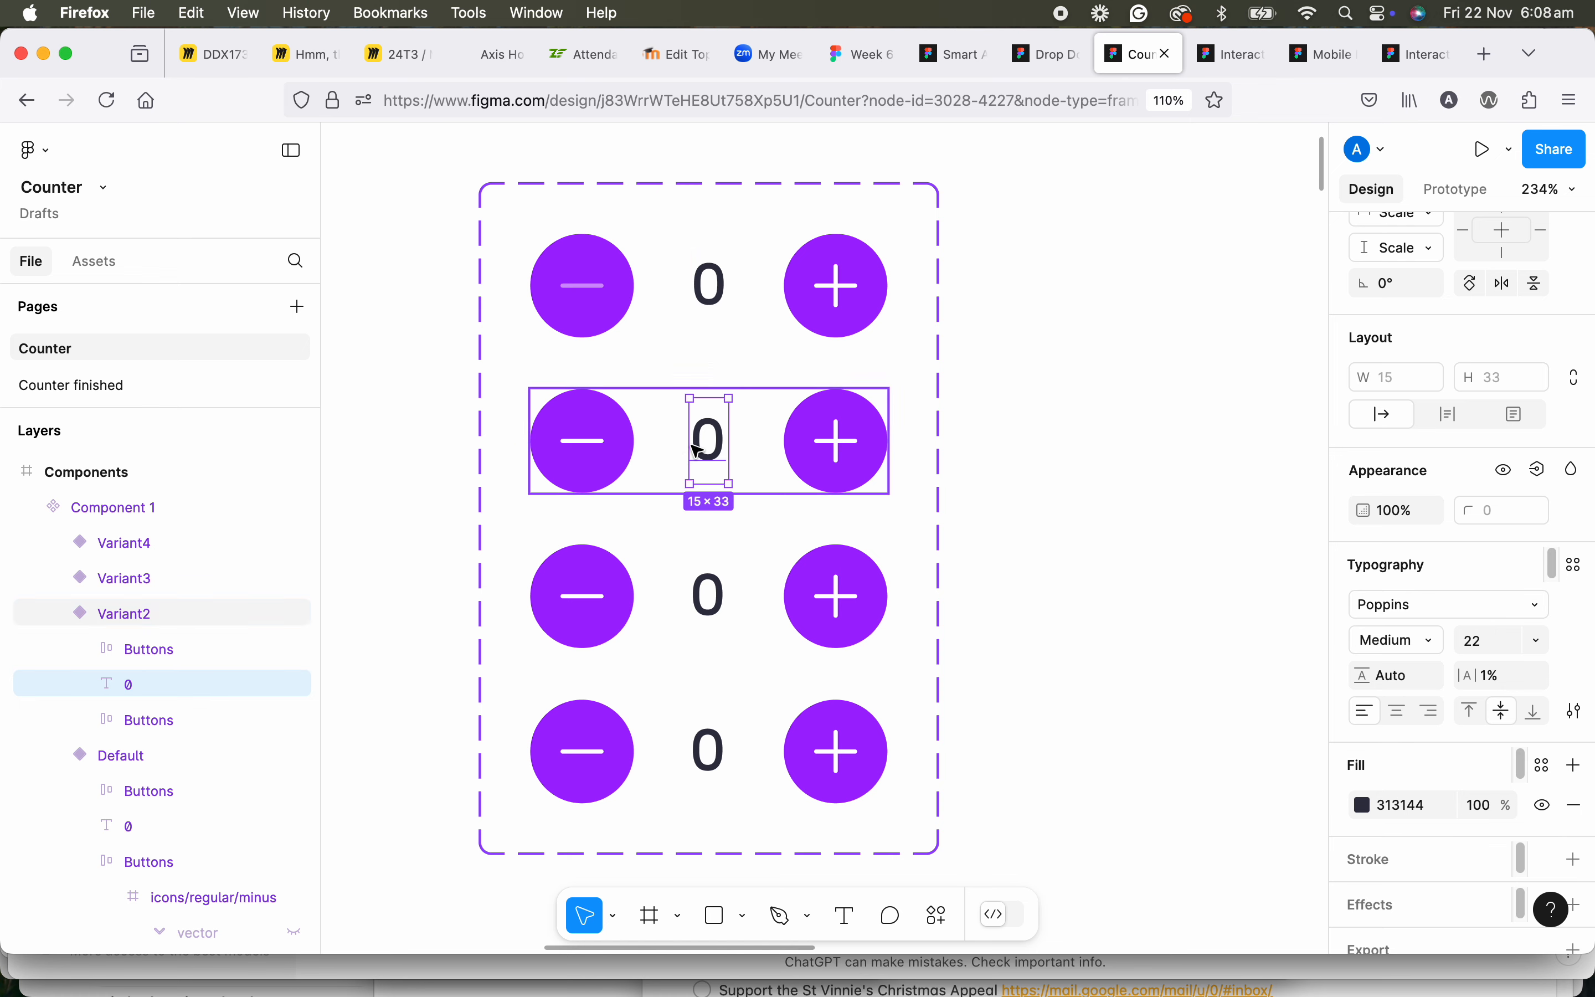
{"action": "left_click", "coordinate": [1400, 712]}
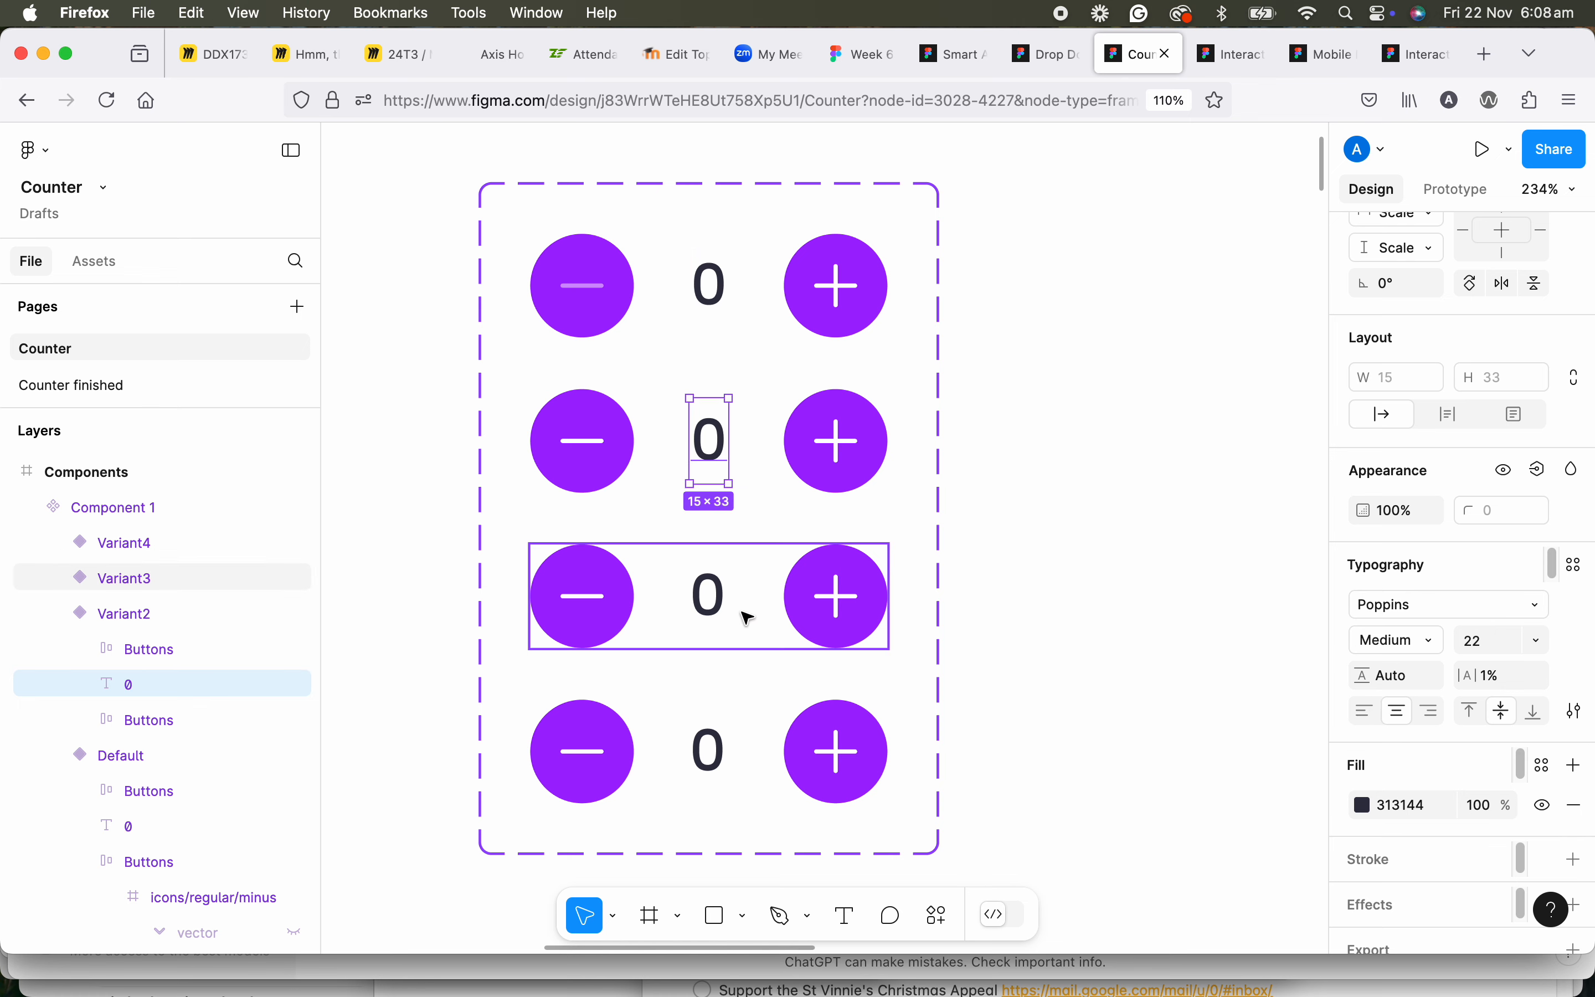
{"action": "double_click", "coordinate": [713, 598]}
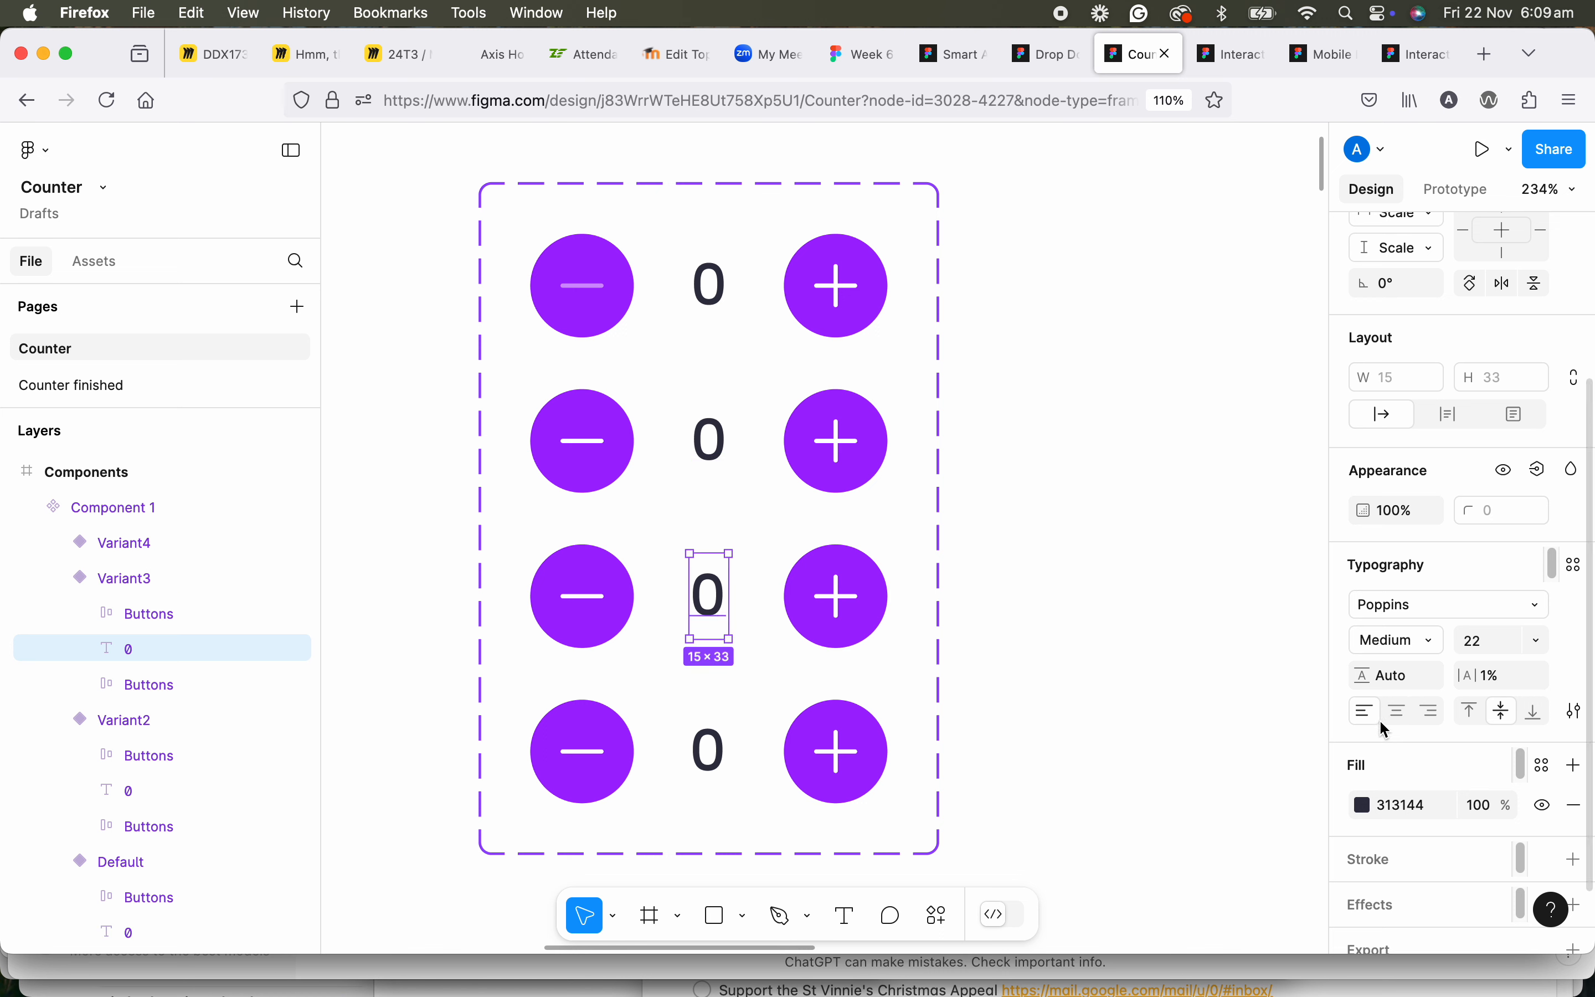
{"action": "double_click", "coordinate": [717, 760]}
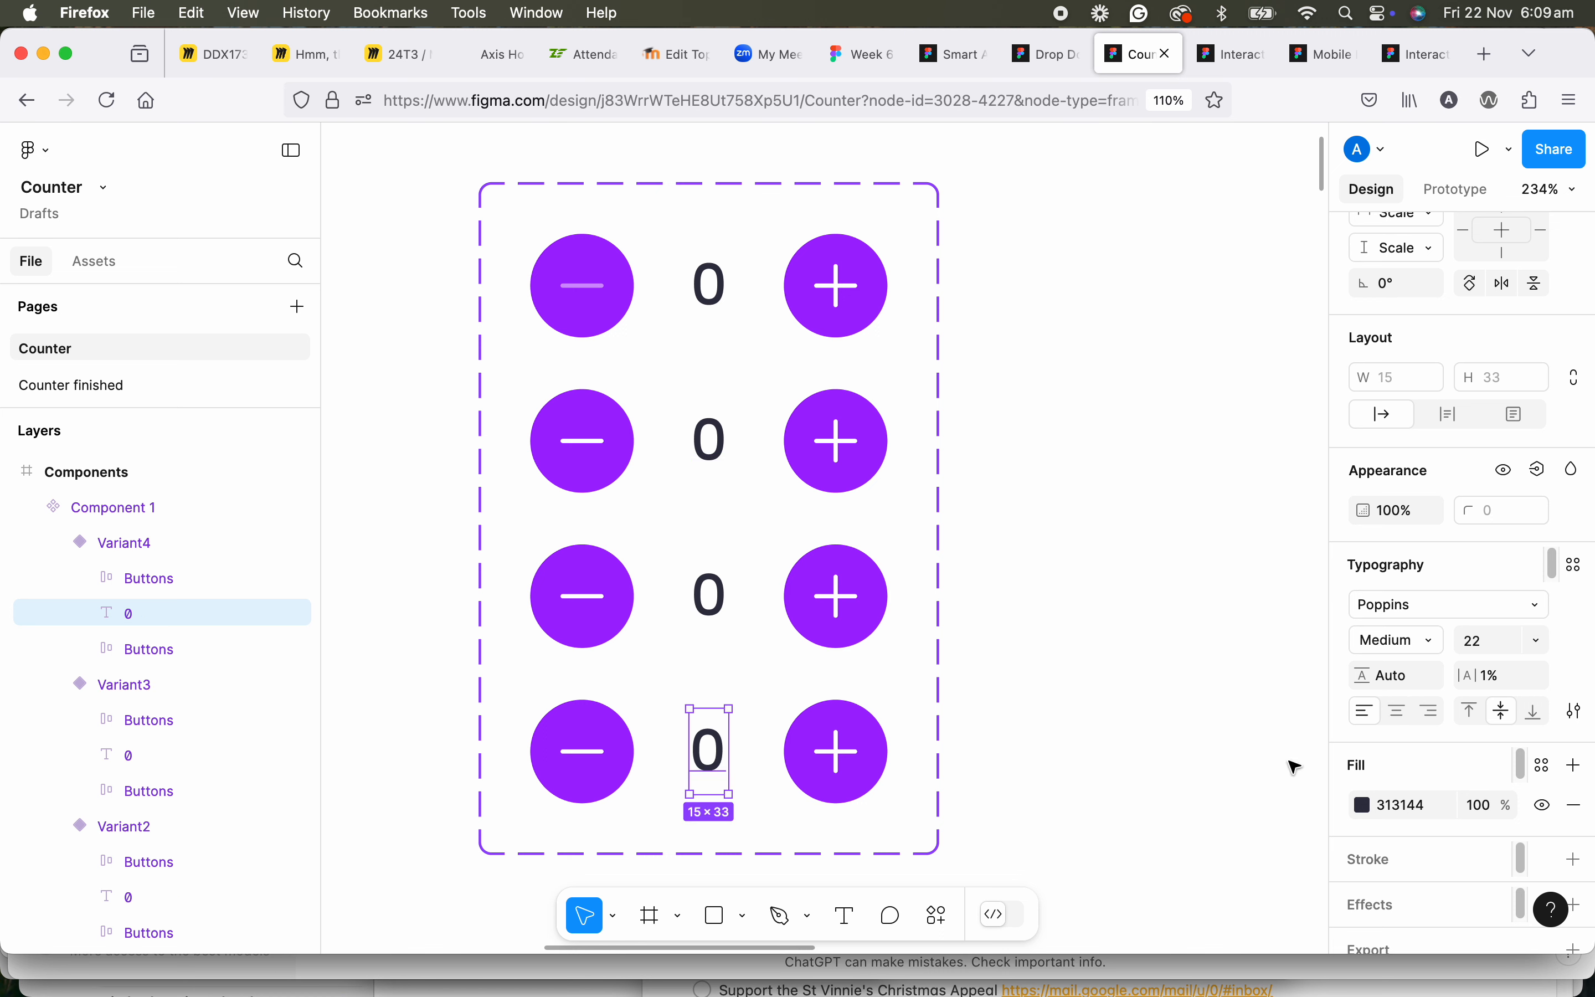
{"action": "left_click", "coordinate": [1404, 717]}
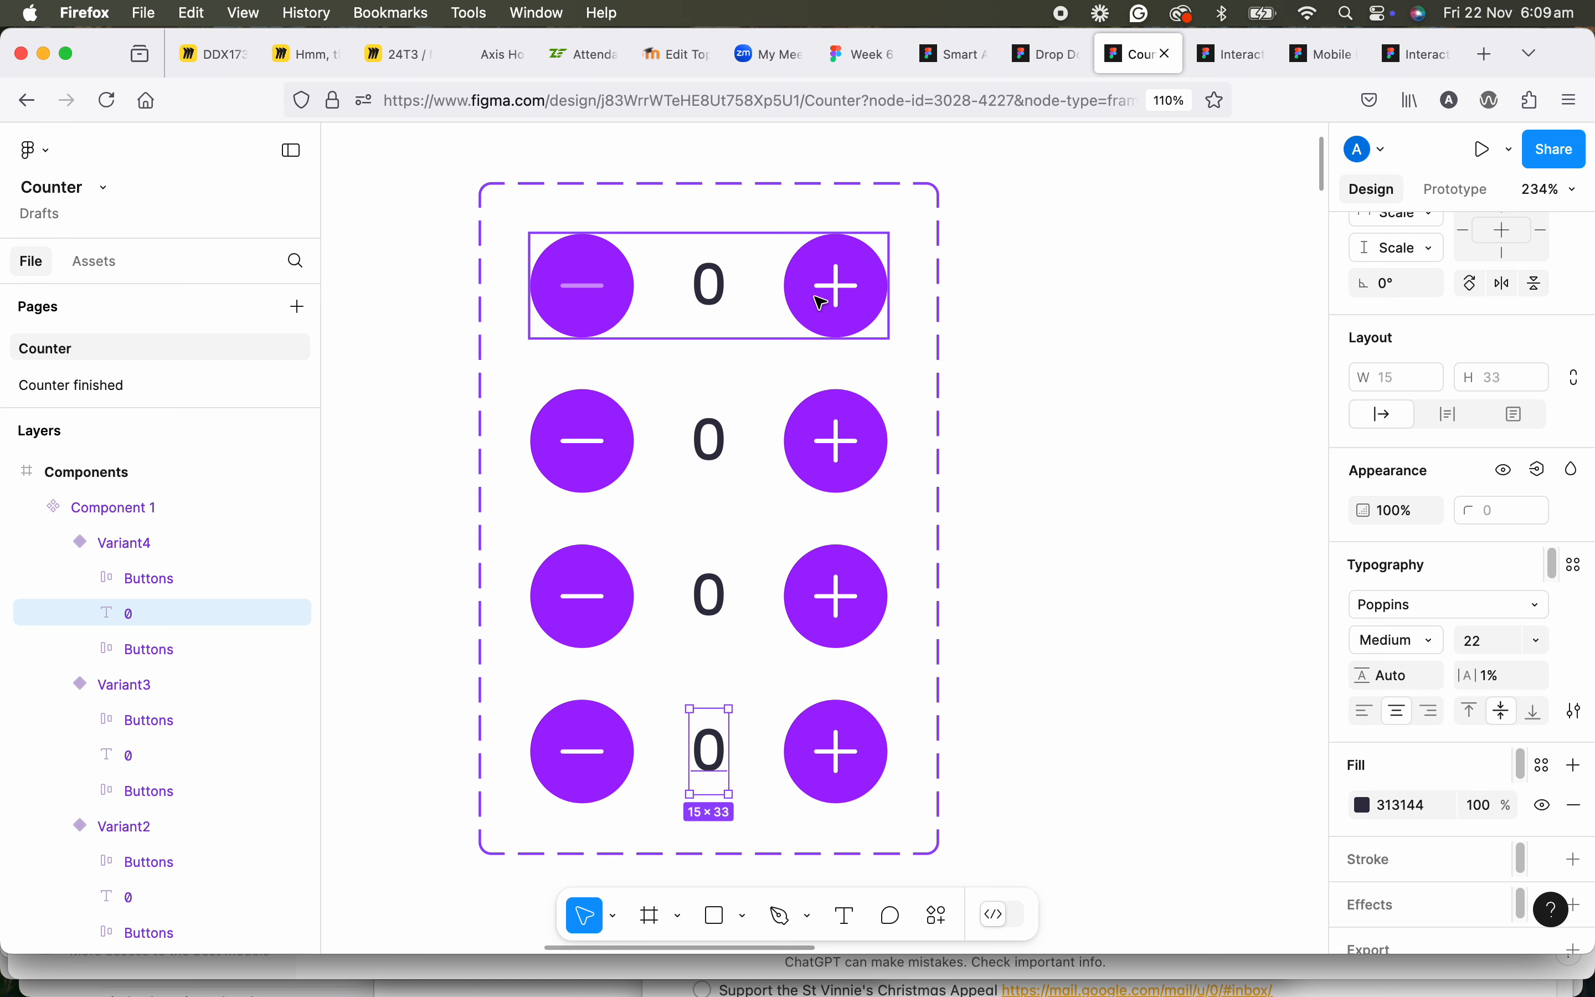
Change the count text to 1 in Variant2, 2 in Variant3 and 3 in Variant4.
{"action": "scroll", "coordinate": [707, 398], "scroll_direction": "up", "scroll_amount": 1}
{"action": "scroll", "coordinate": [697, 333], "scroll_direction": "up", "scroll_amount": 1}
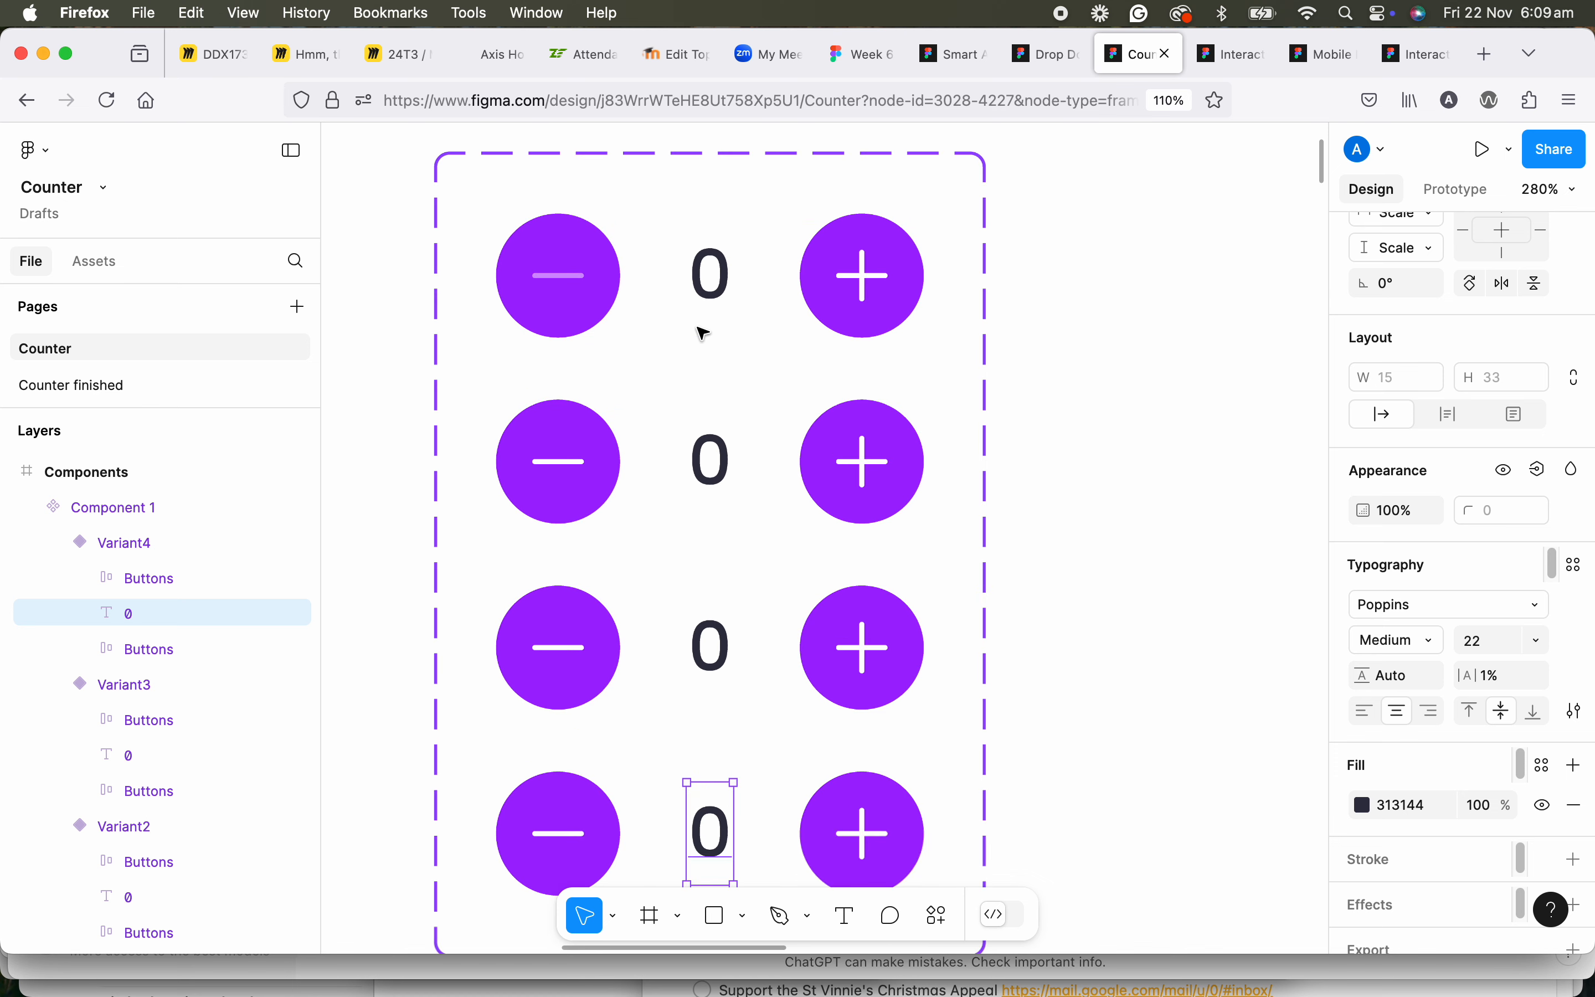
{"action": "left_click", "coordinate": [720, 459]}
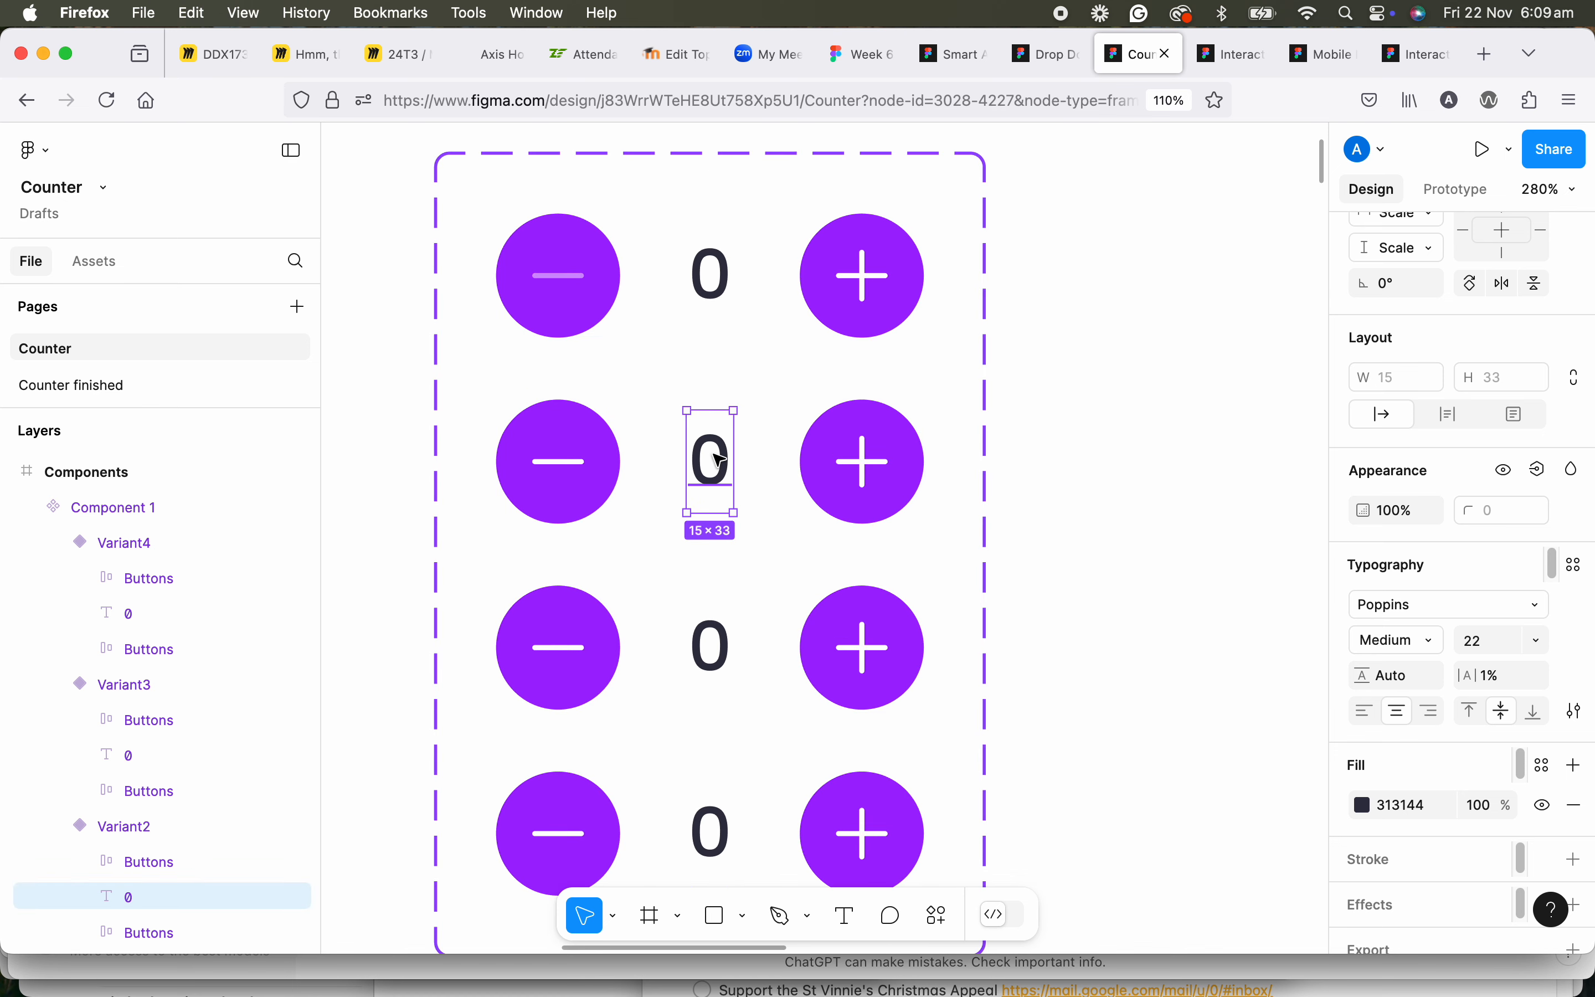
{"action": "double_click", "coordinate": [718, 457]}
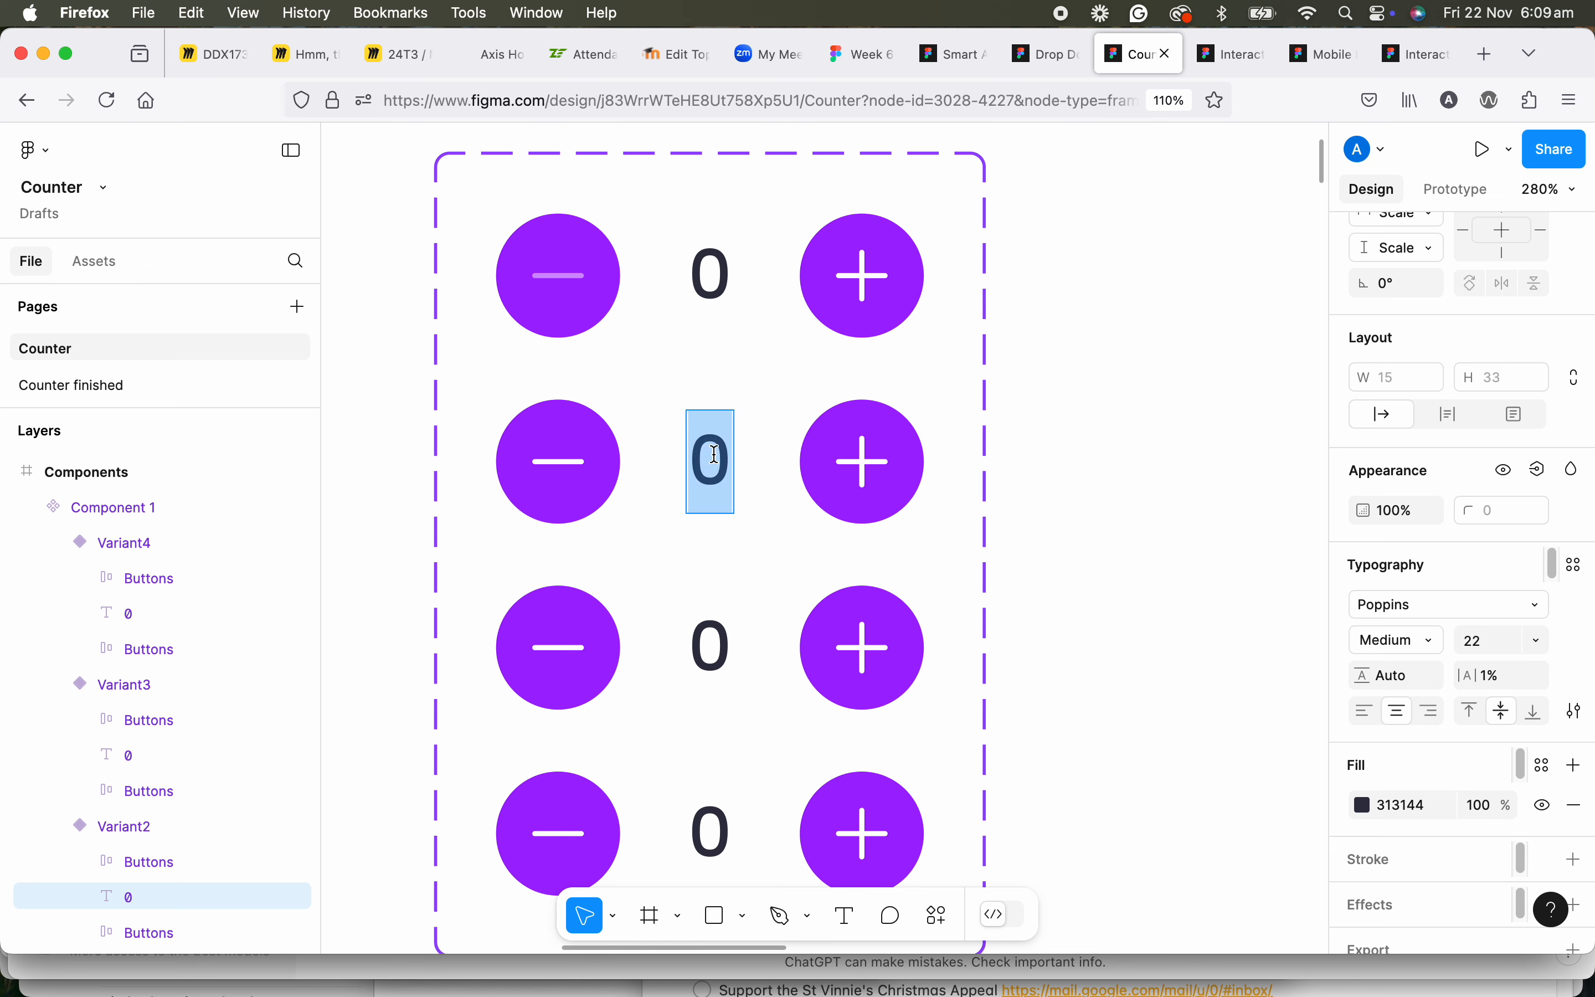
{"action": "type", "text": "1"}
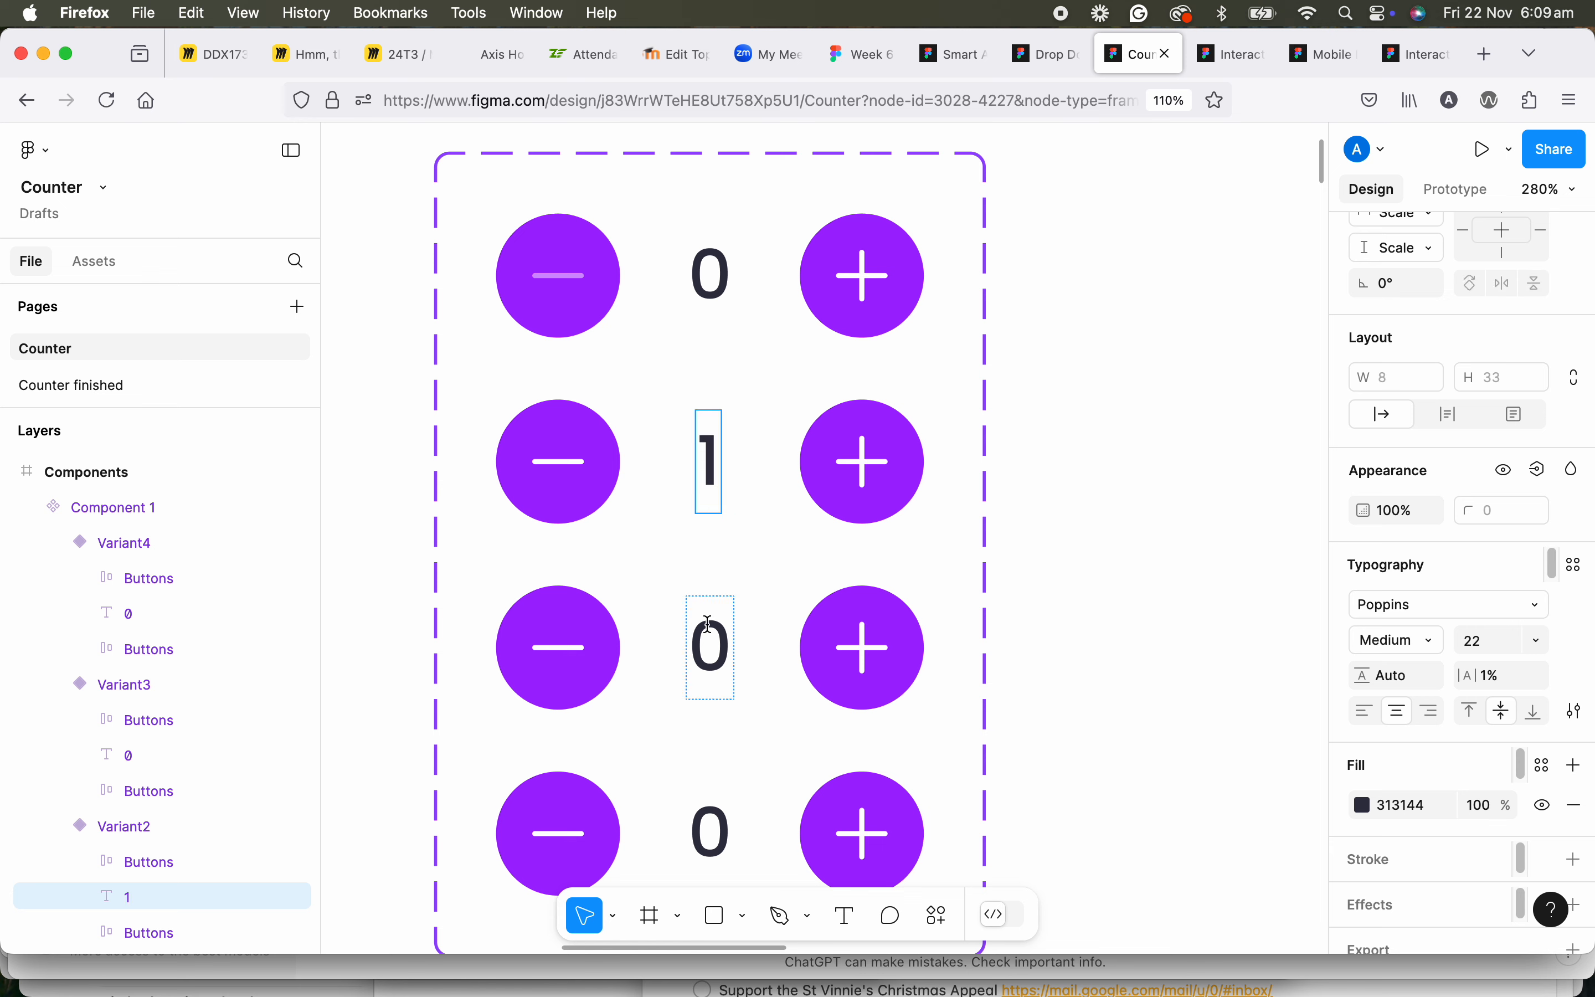
{"action": "double_click", "coordinate": [724, 638]}
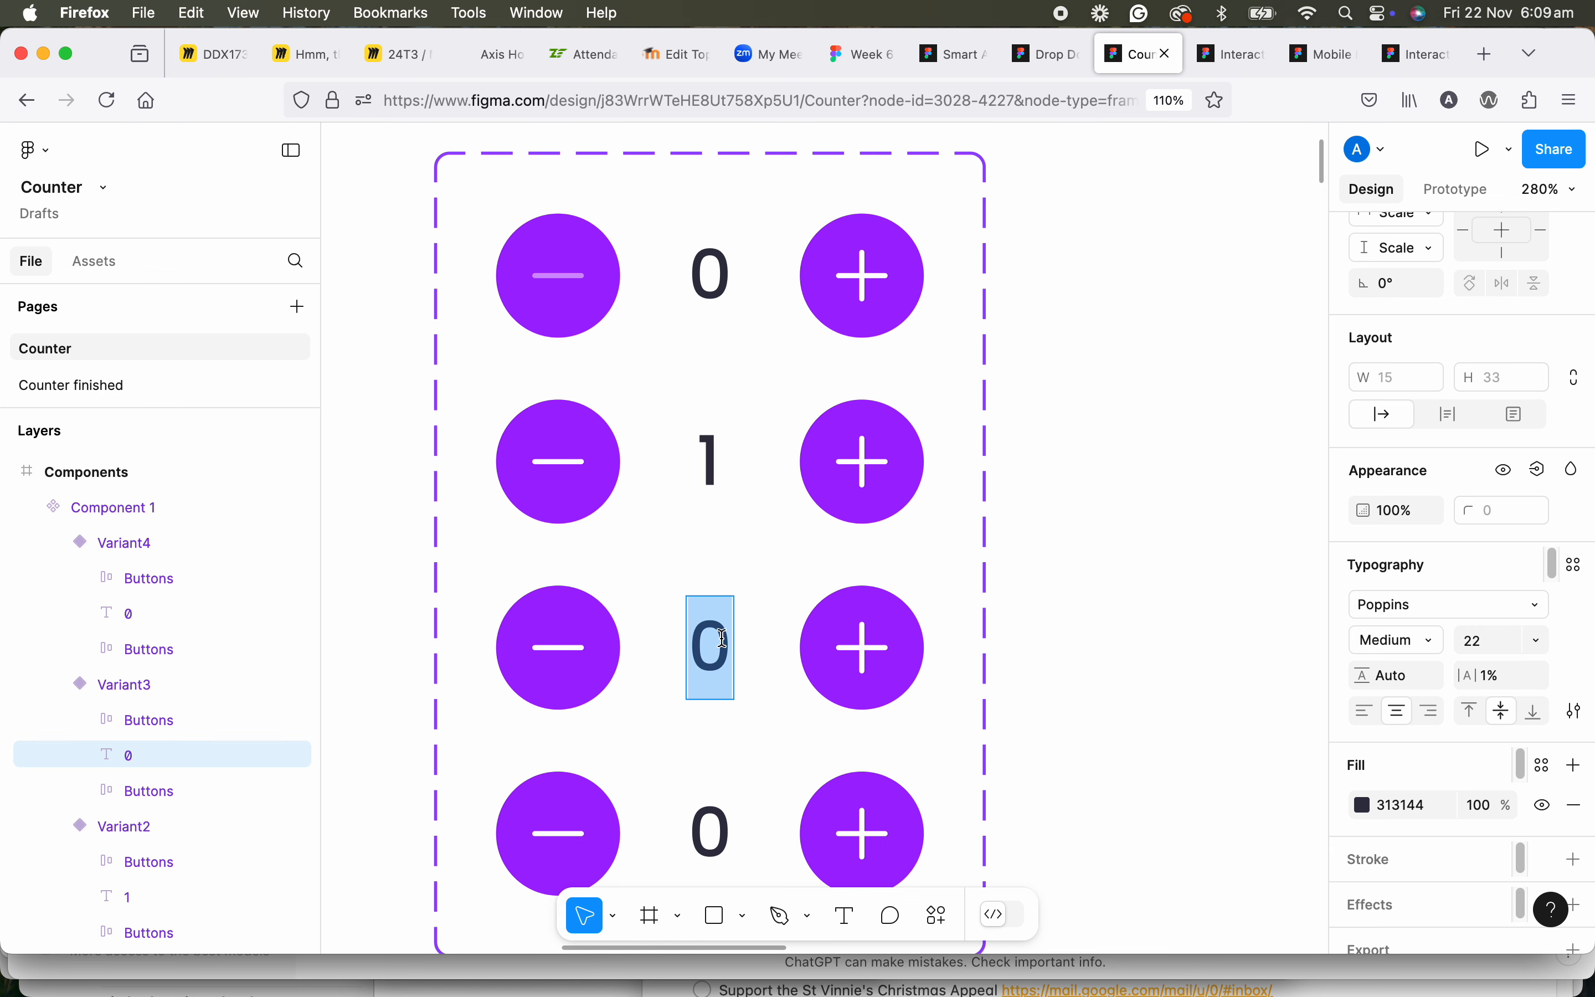
{"action": "type", "text": "2"}
{"action": "double_click", "coordinate": [718, 821]}
{"action": "type", "text": "3"}
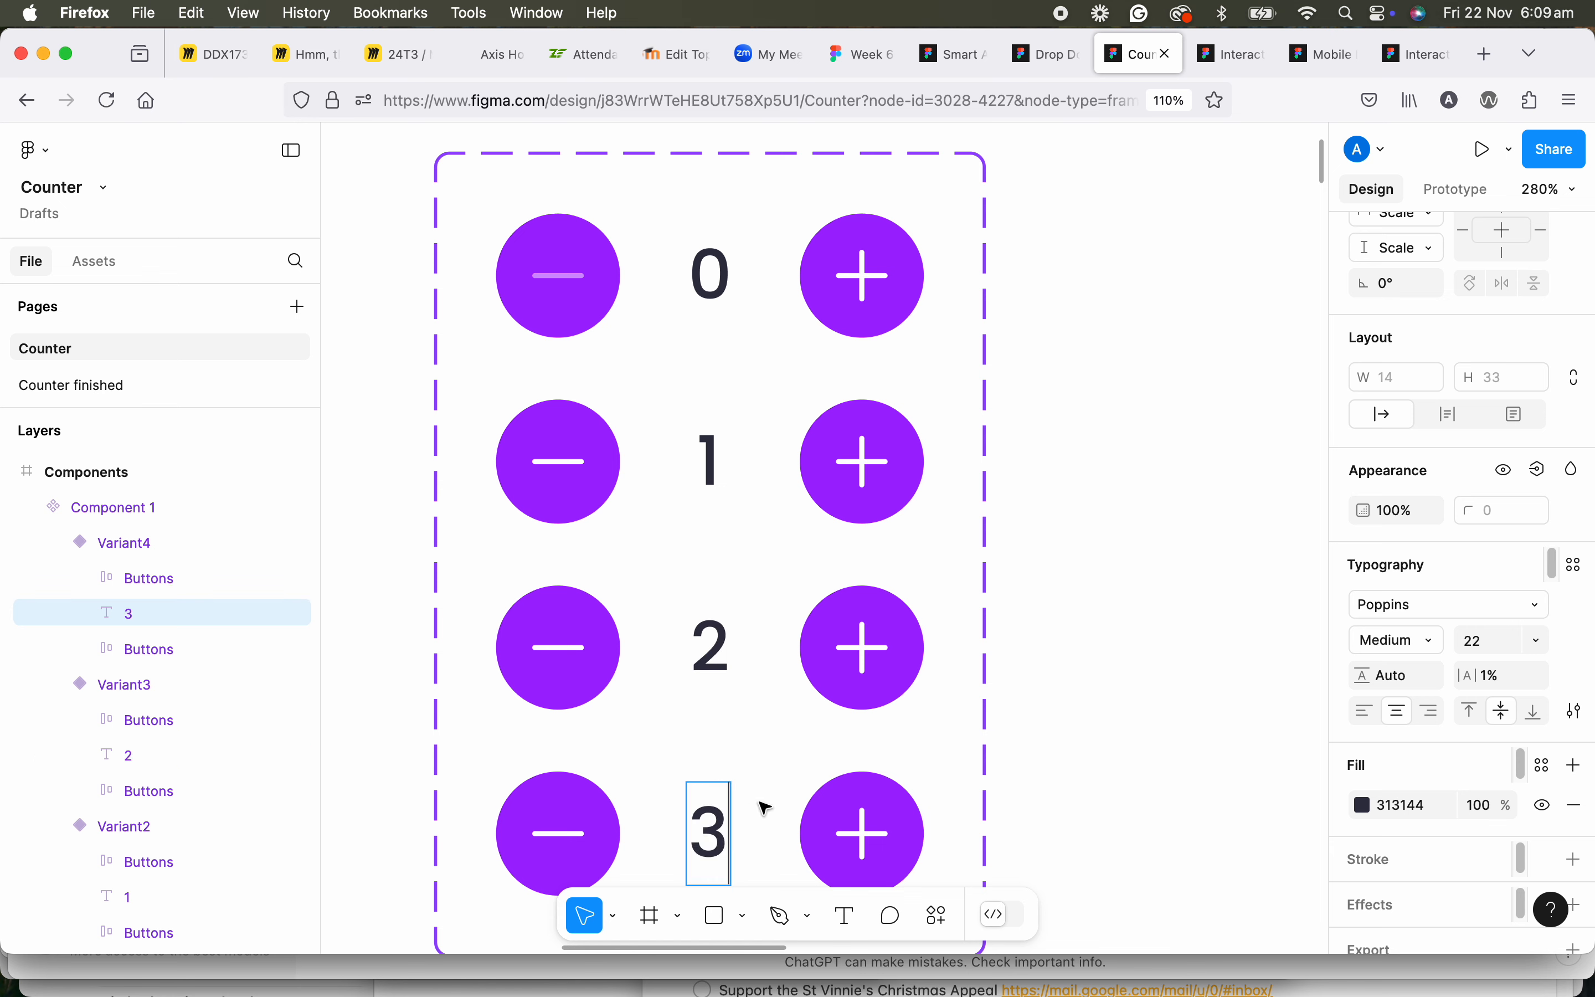
{"action": "key", "text": "Escape"}
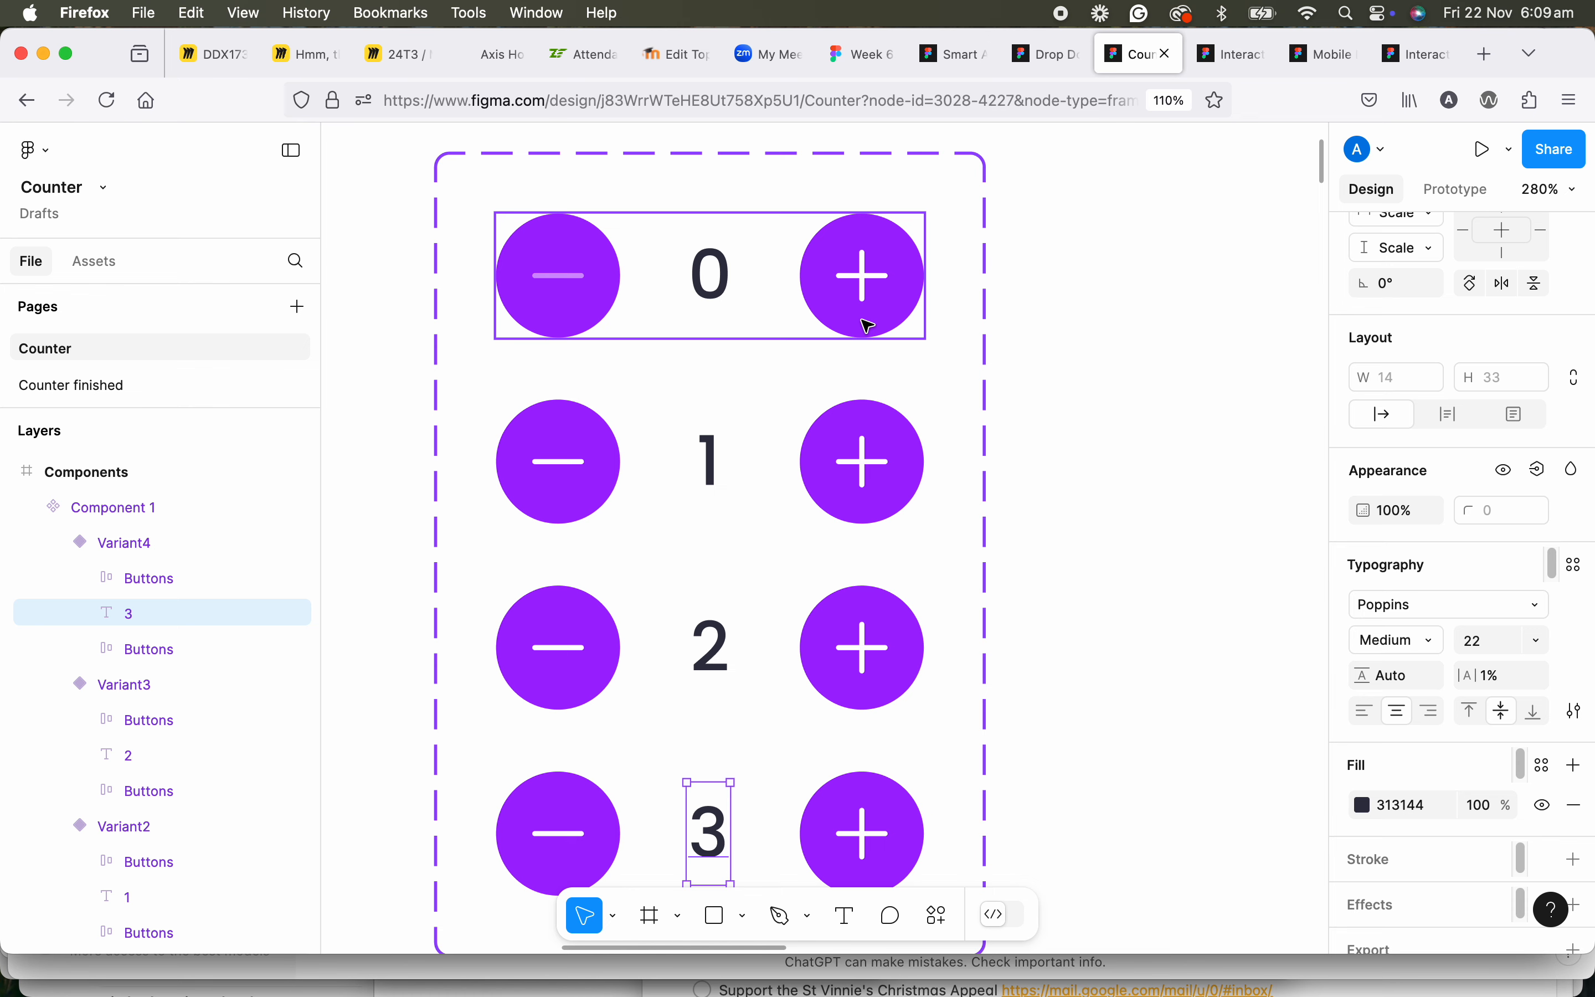
Add an on-click interaction to the Default variant's plus button that changes the component to Variant2.
{"action": "scroll", "coordinate": [869, 325], "scroll_direction": "down", "scroll_amount": 2}
{"action": "scroll", "coordinate": [864, 321], "scroll_direction": "up", "scroll_amount": 1}
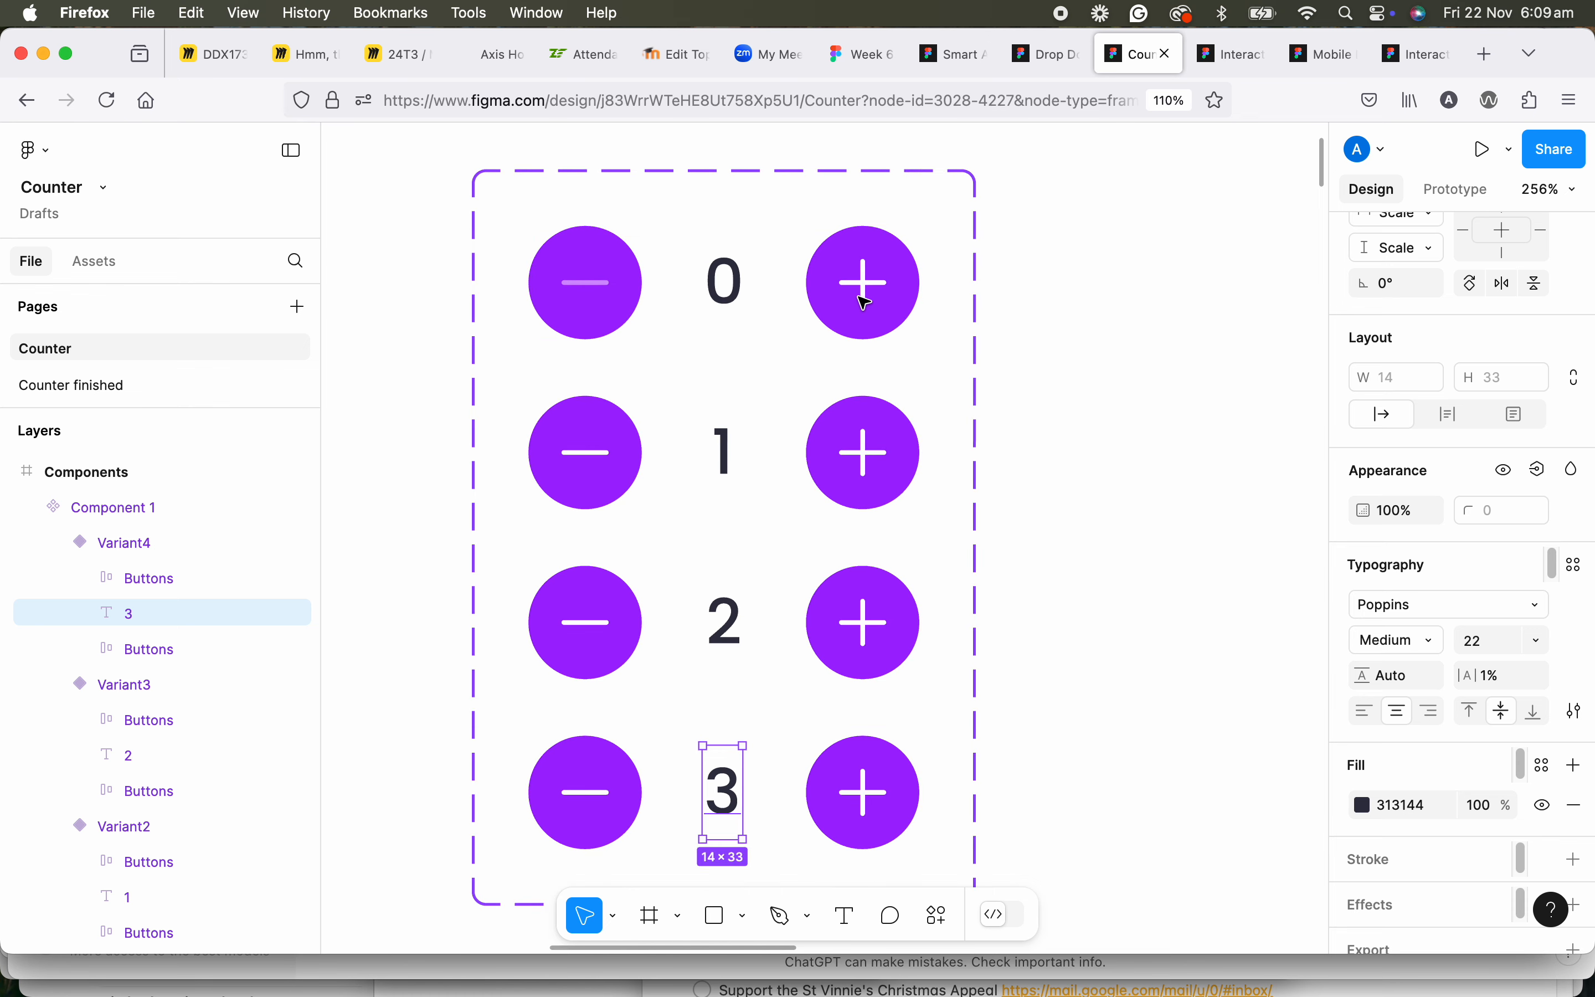
{"action": "left_click", "coordinate": [865, 315]}
{"action": "scroll", "coordinate": [862, 316], "scroll_direction": "up", "scroll_amount": 1}
{"action": "scroll", "coordinate": [862, 317], "scroll_direction": "down", "scroll_amount": 1}
{"action": "scroll", "coordinate": [862, 316], "scroll_direction": "up", "scroll_amount": 1}
{"action": "left_click", "coordinate": [857, 318]}
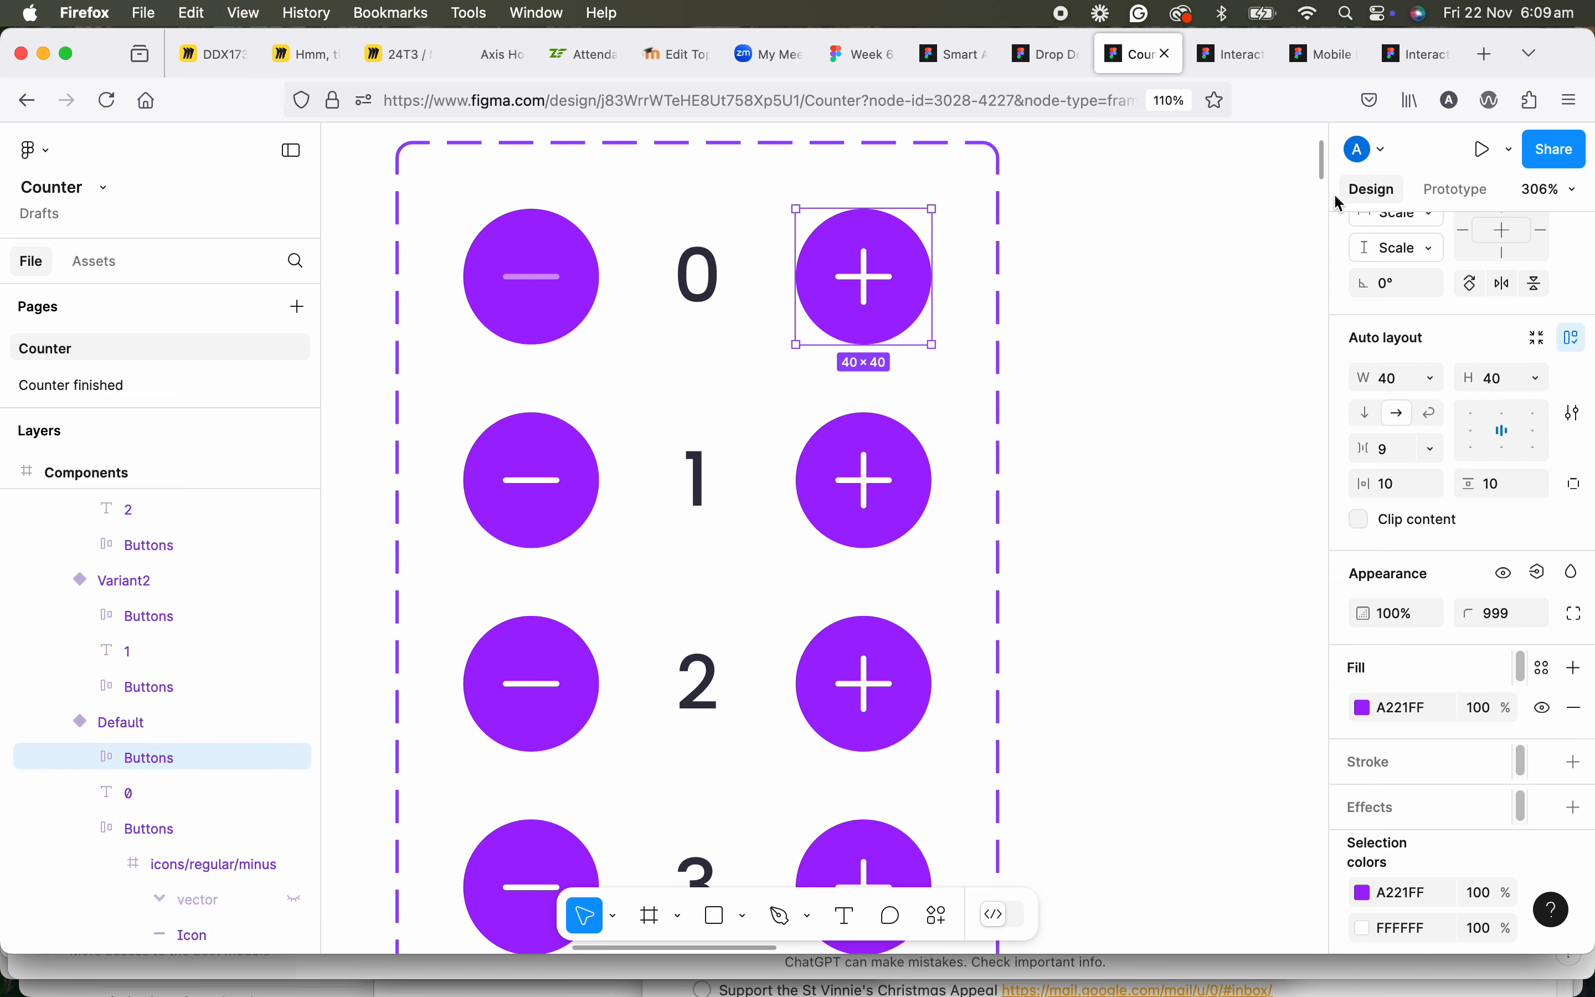
{"action": "left_click", "coordinate": [1448, 201]}
{"action": "mouse_move", "coordinate": [874, 356]}
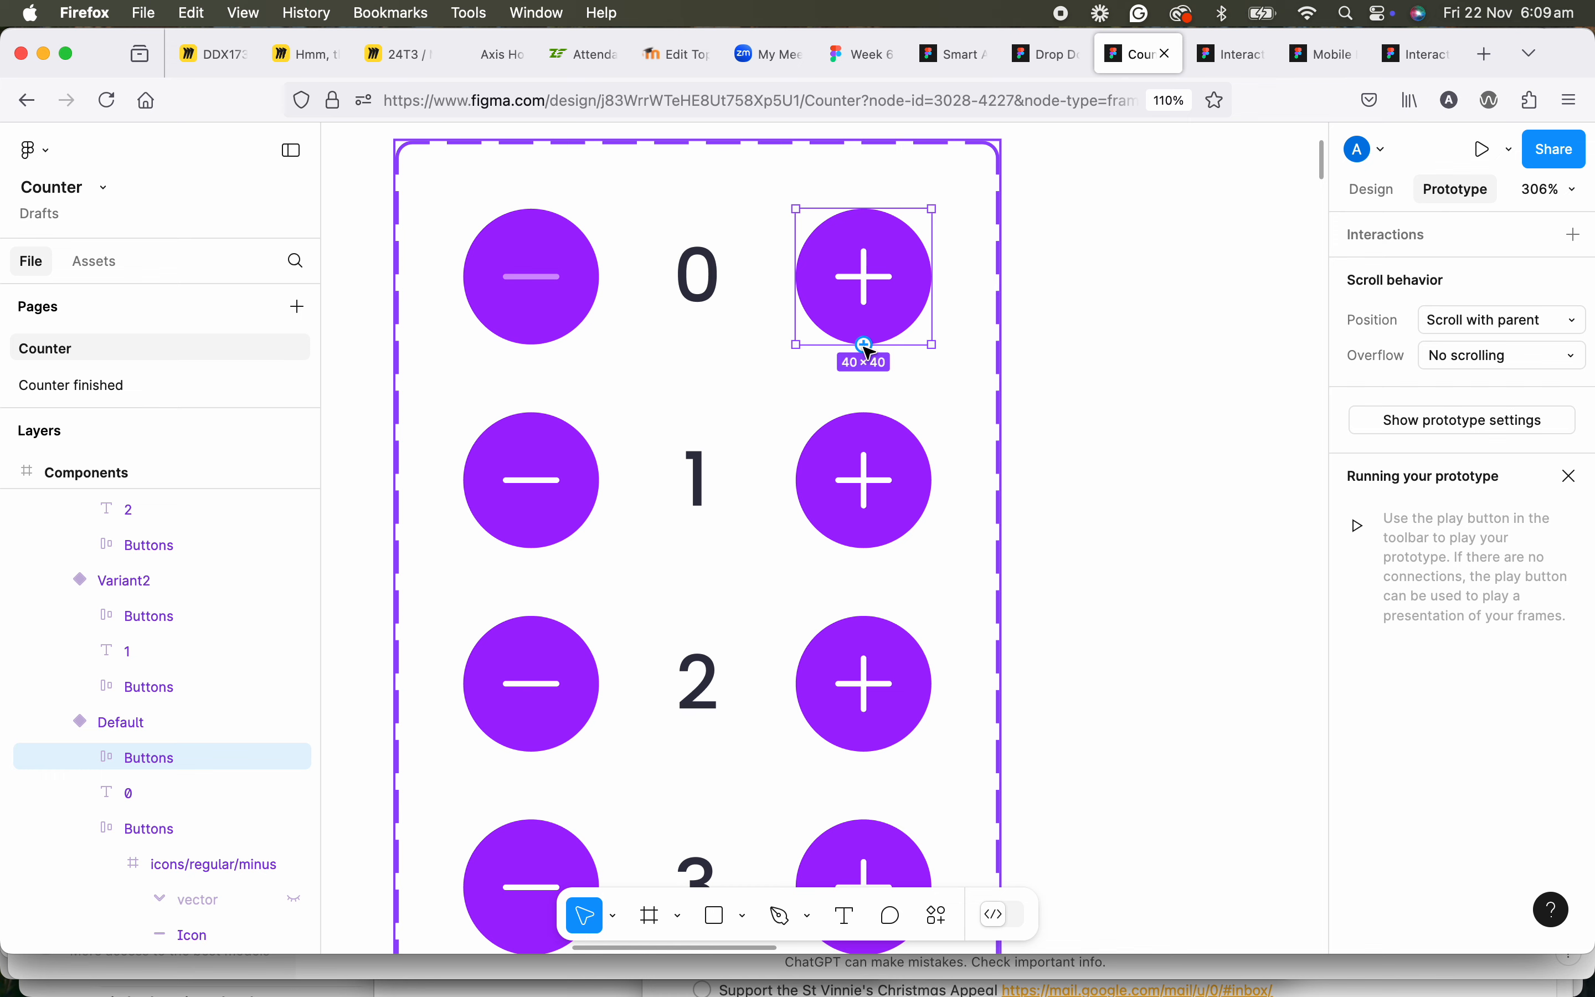
{"action": "left_click", "coordinate": [1574, 235]}
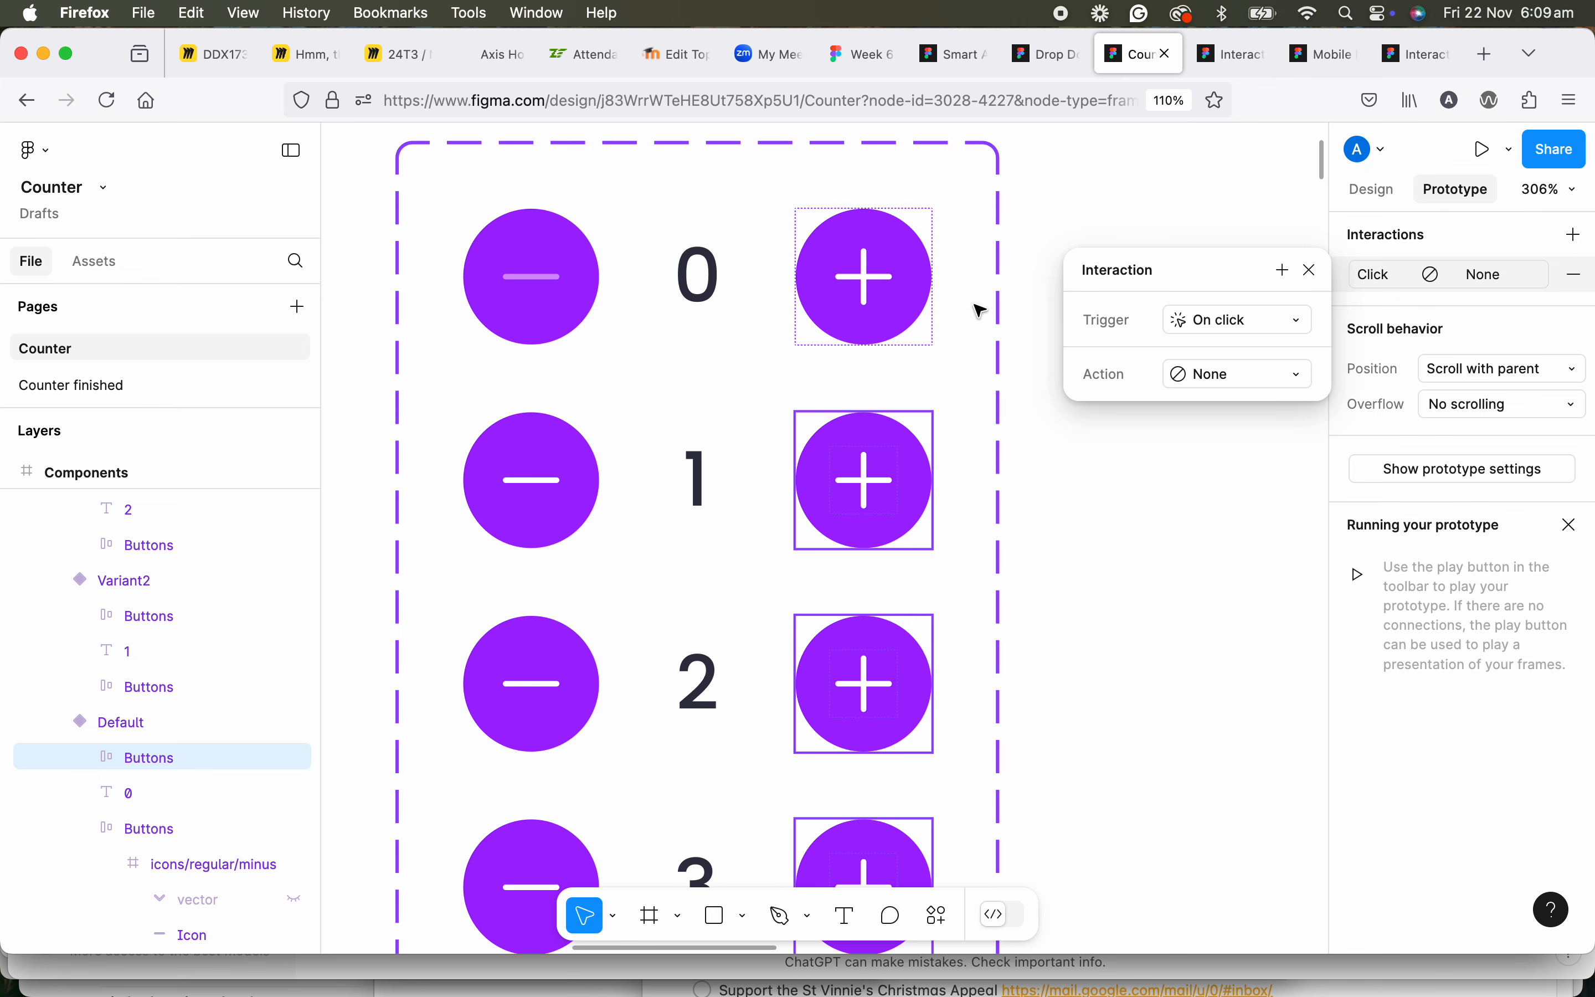
{"action": "left_click", "coordinate": [1278, 374]}
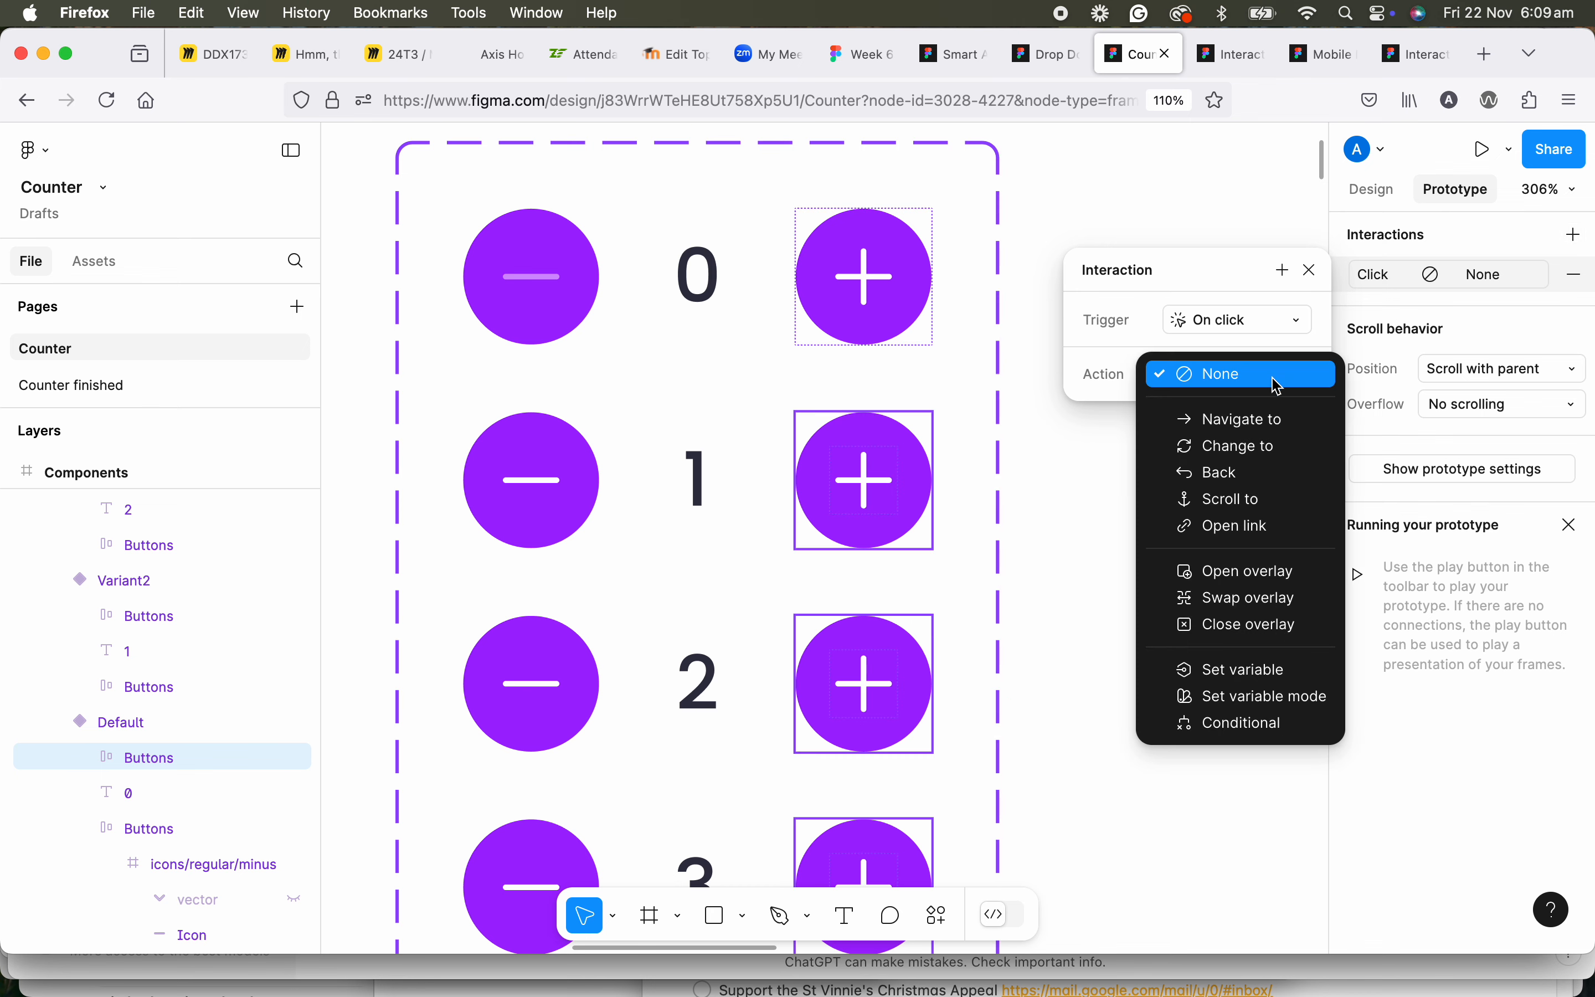
{"action": "left_click", "coordinate": [1279, 452]}
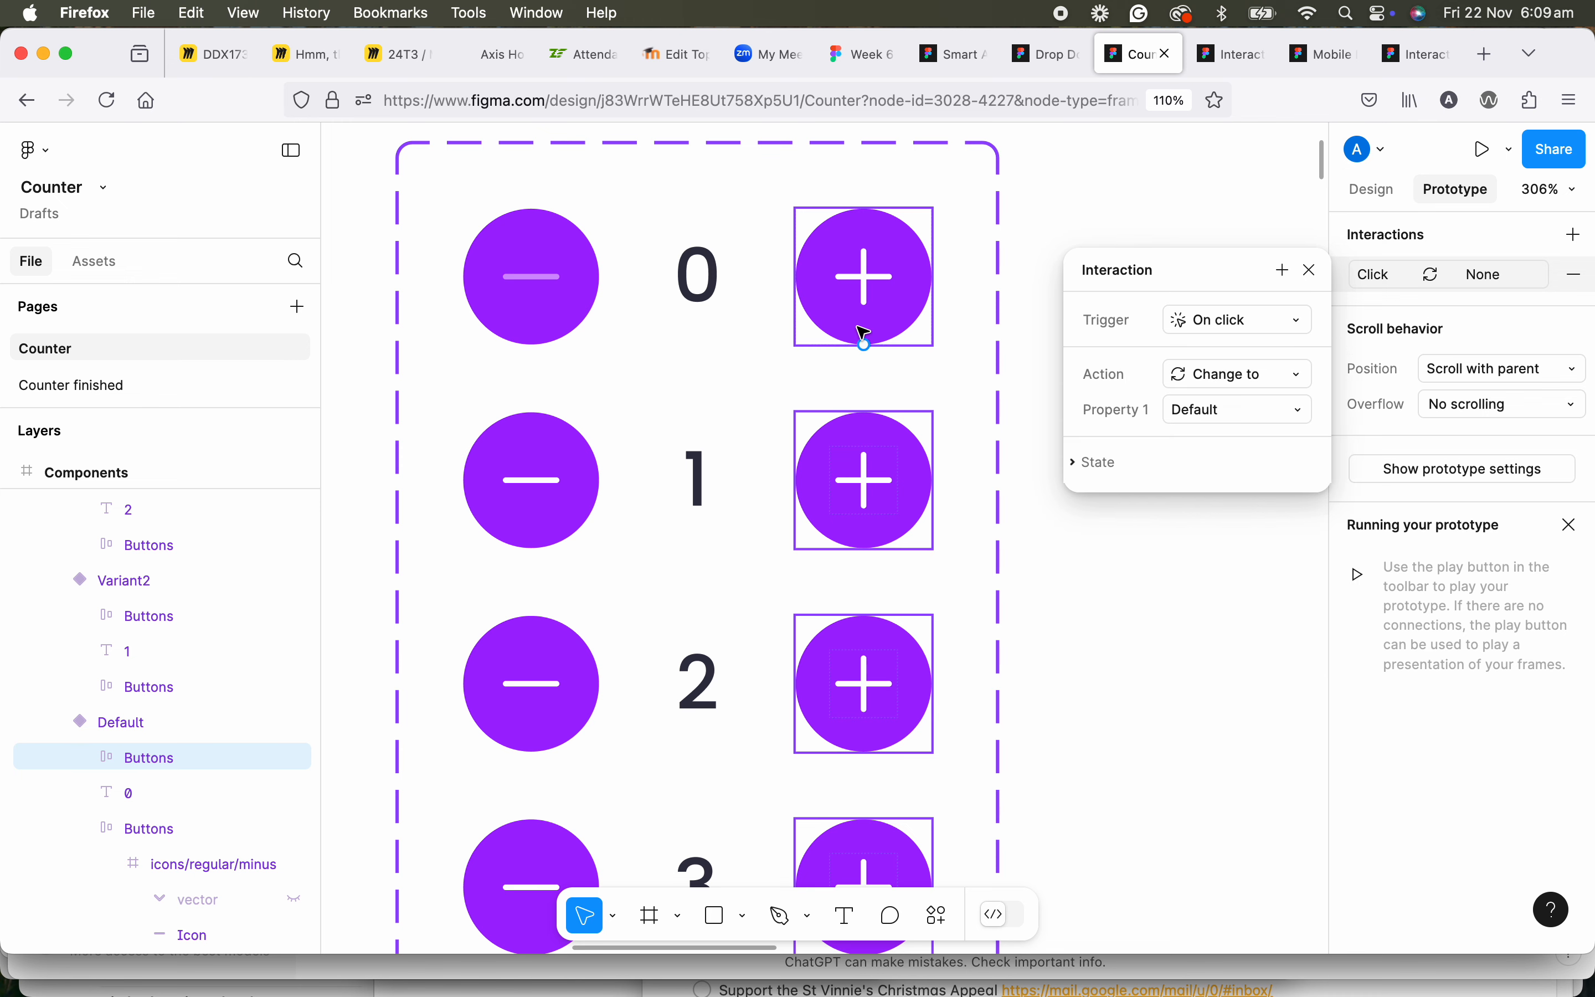
{"action": "left_click", "coordinate": [1230, 412]}
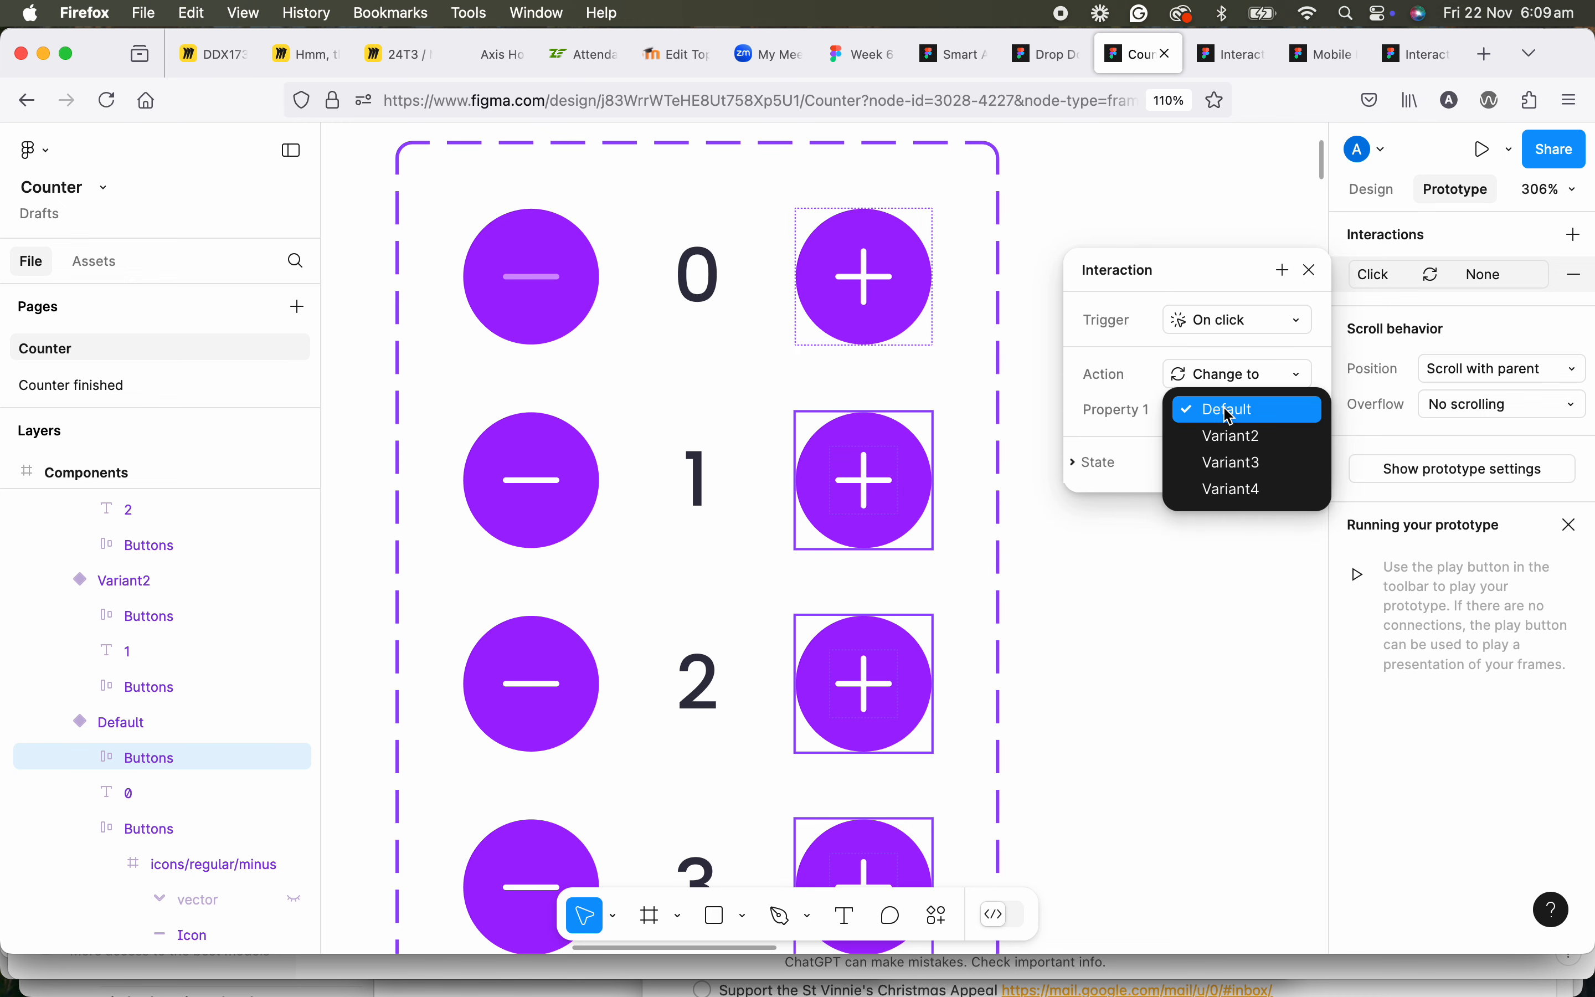
{"action": "left_click", "coordinate": [1233, 437]}
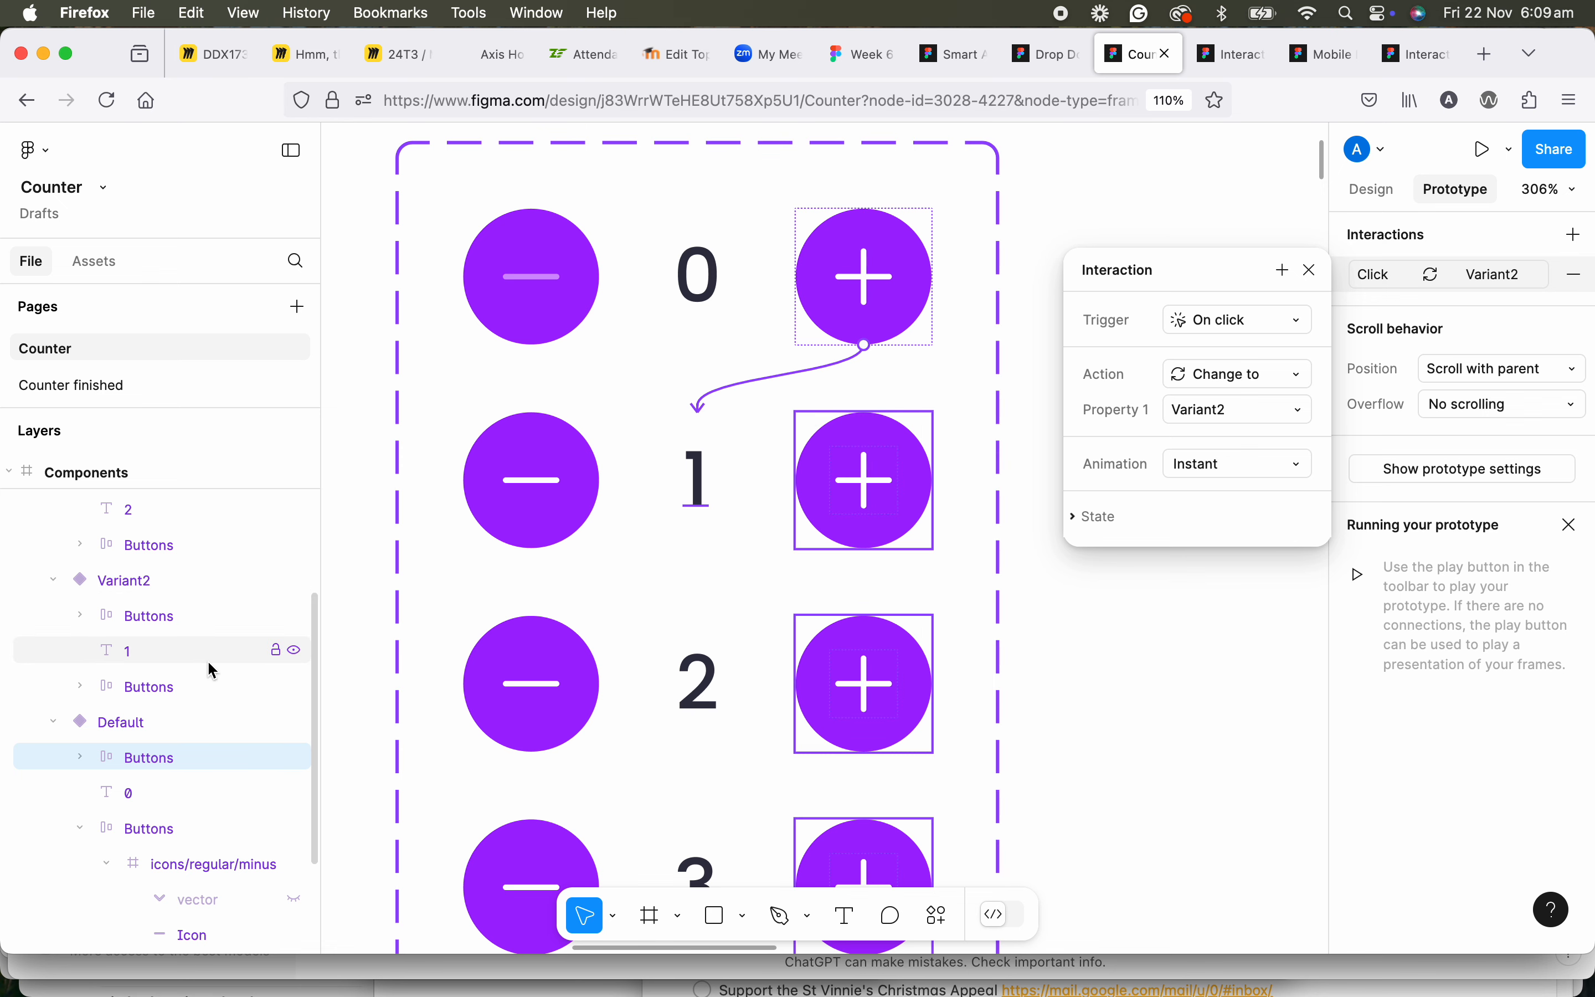
Set the animation of the Default plus button's interaction to Smart animate.
{"action": "scroll", "coordinate": [208, 667], "scroll_direction": "down", "scroll_amount": 1}
{"action": "scroll", "coordinate": [198, 664], "scroll_direction": "up", "scroll_amount": 1}
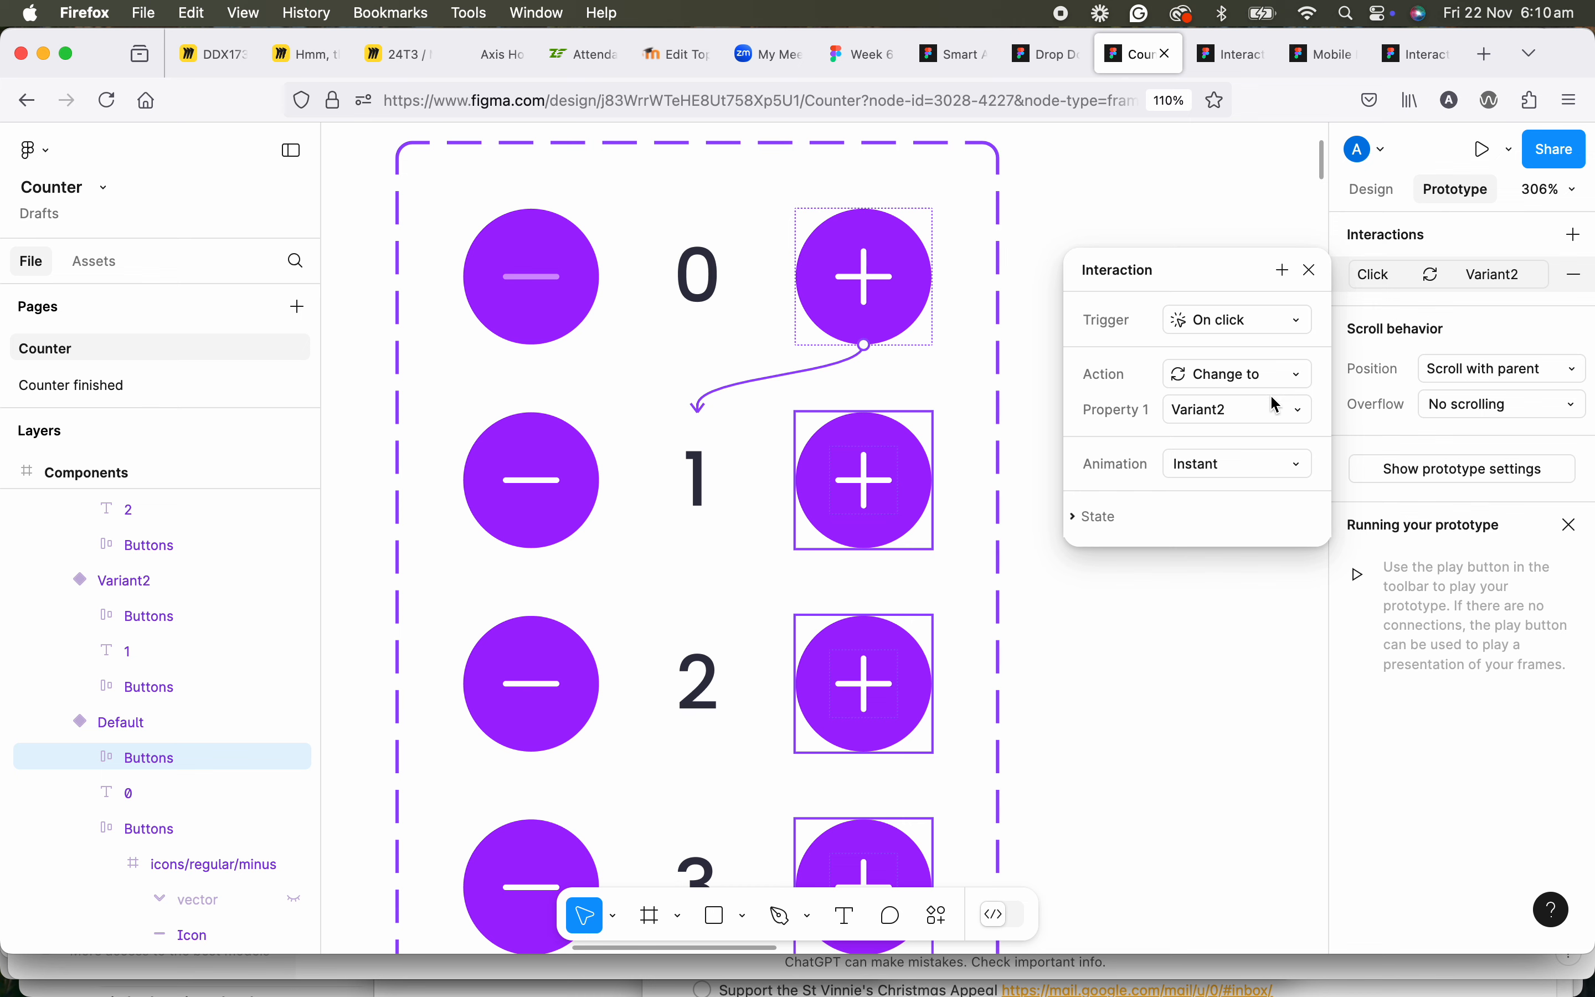
{"action": "left_click", "coordinate": [1244, 473]}
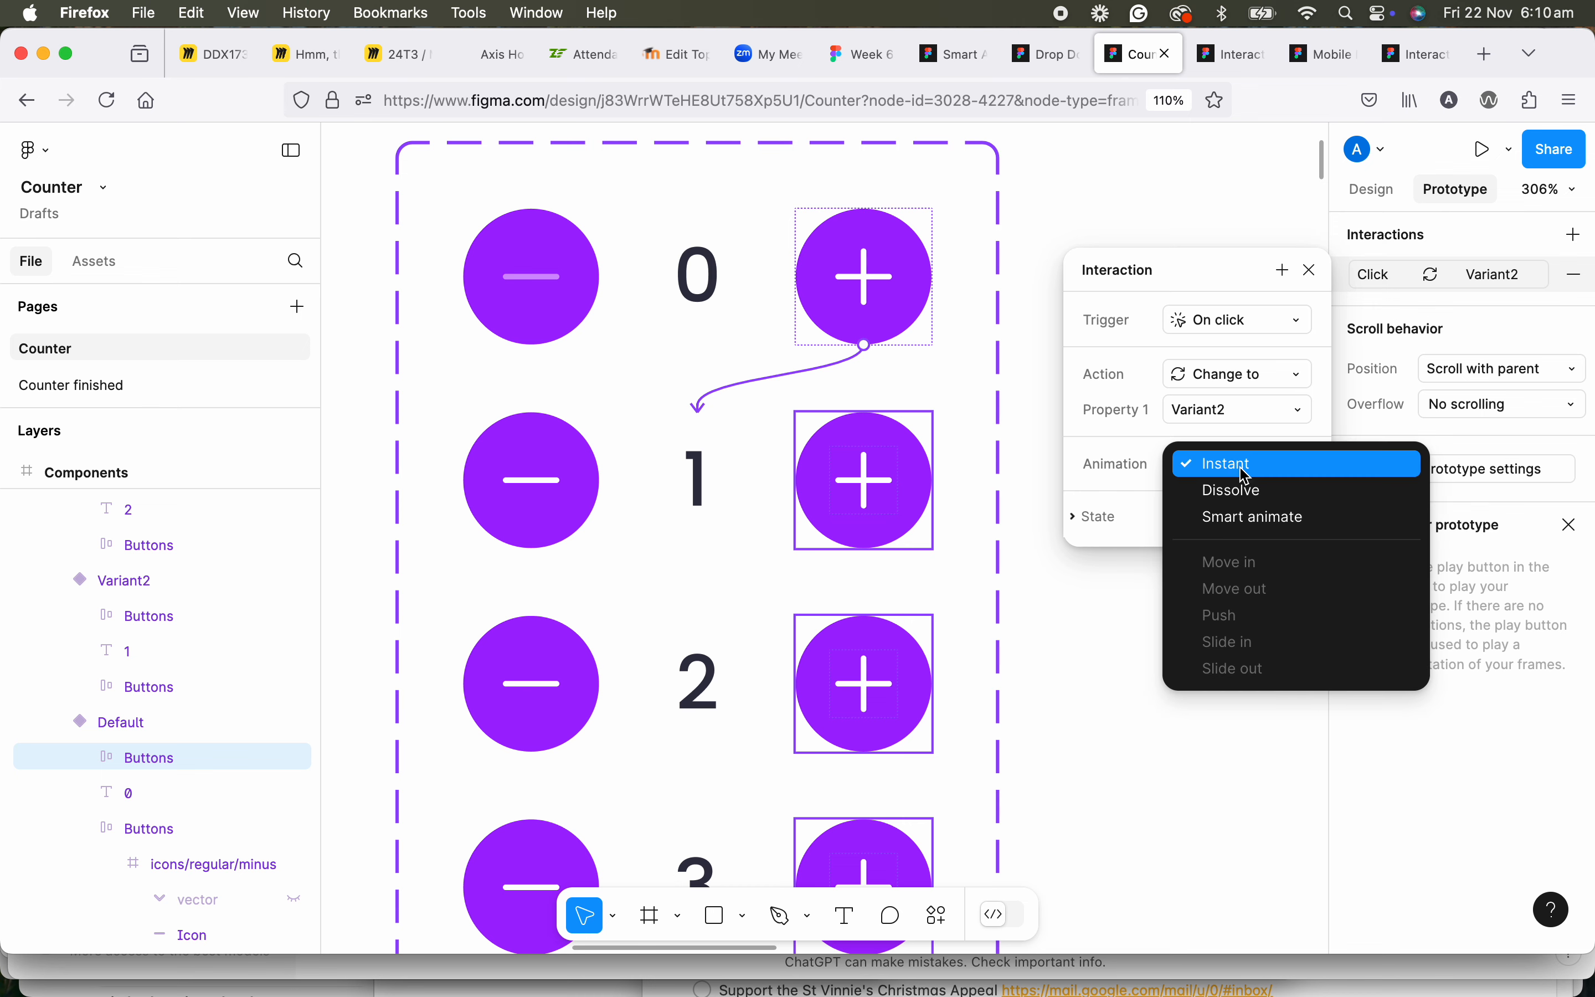
{"action": "left_click", "coordinate": [1245, 521]}
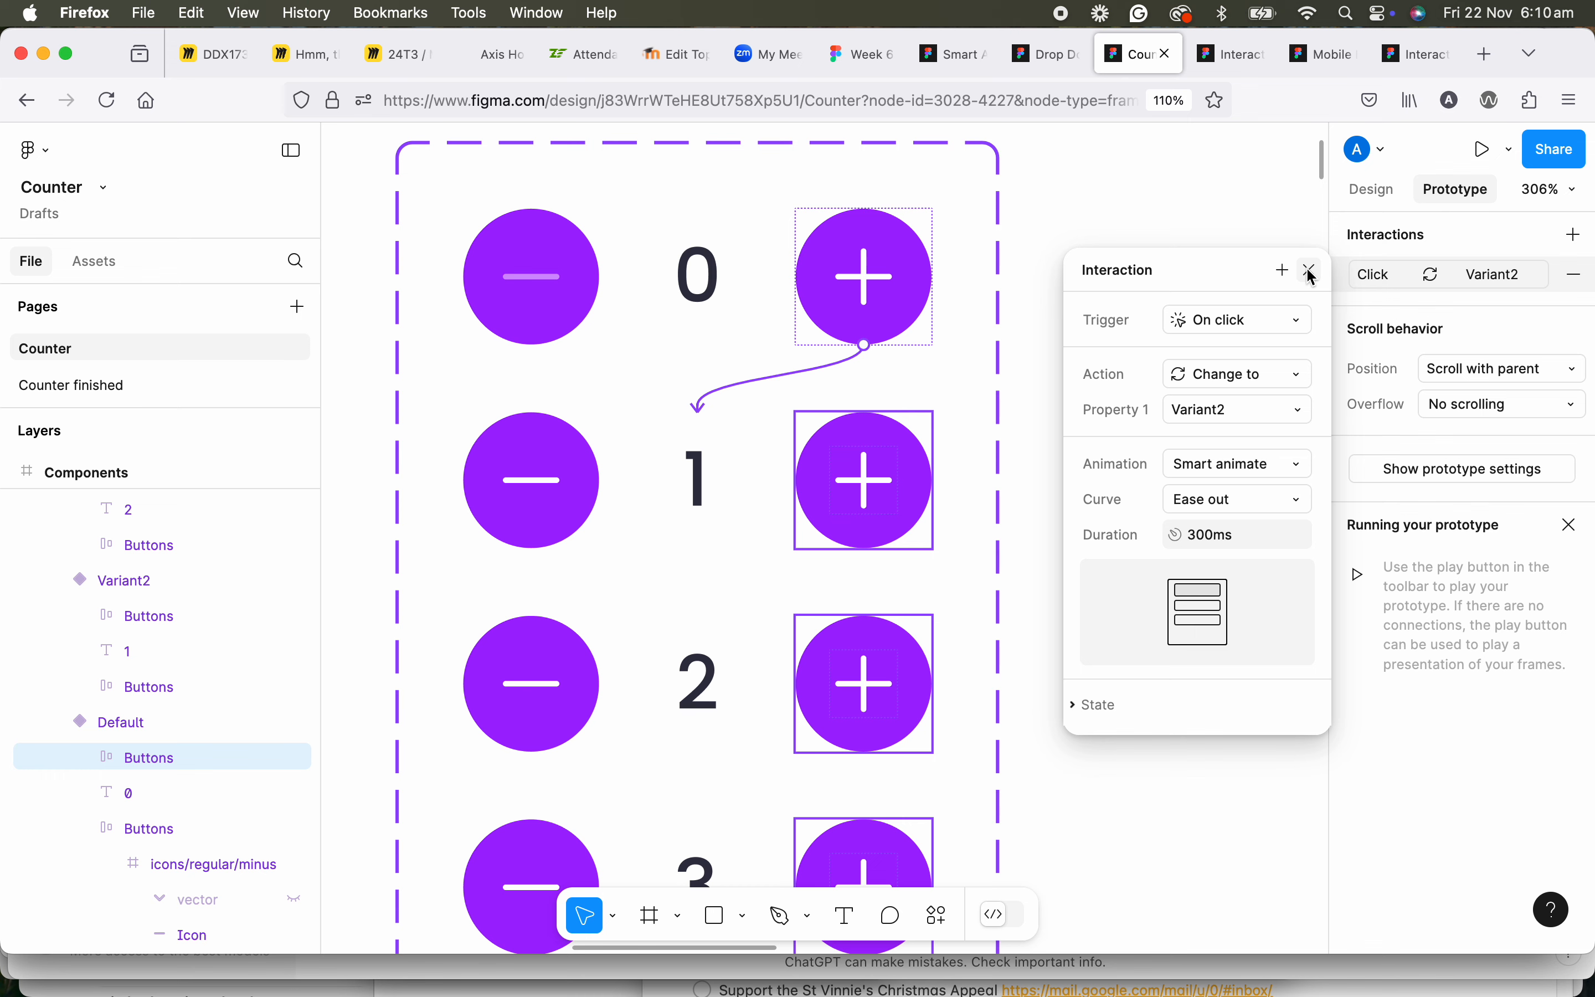
{"action": "left_click", "coordinate": [1230, 470]}
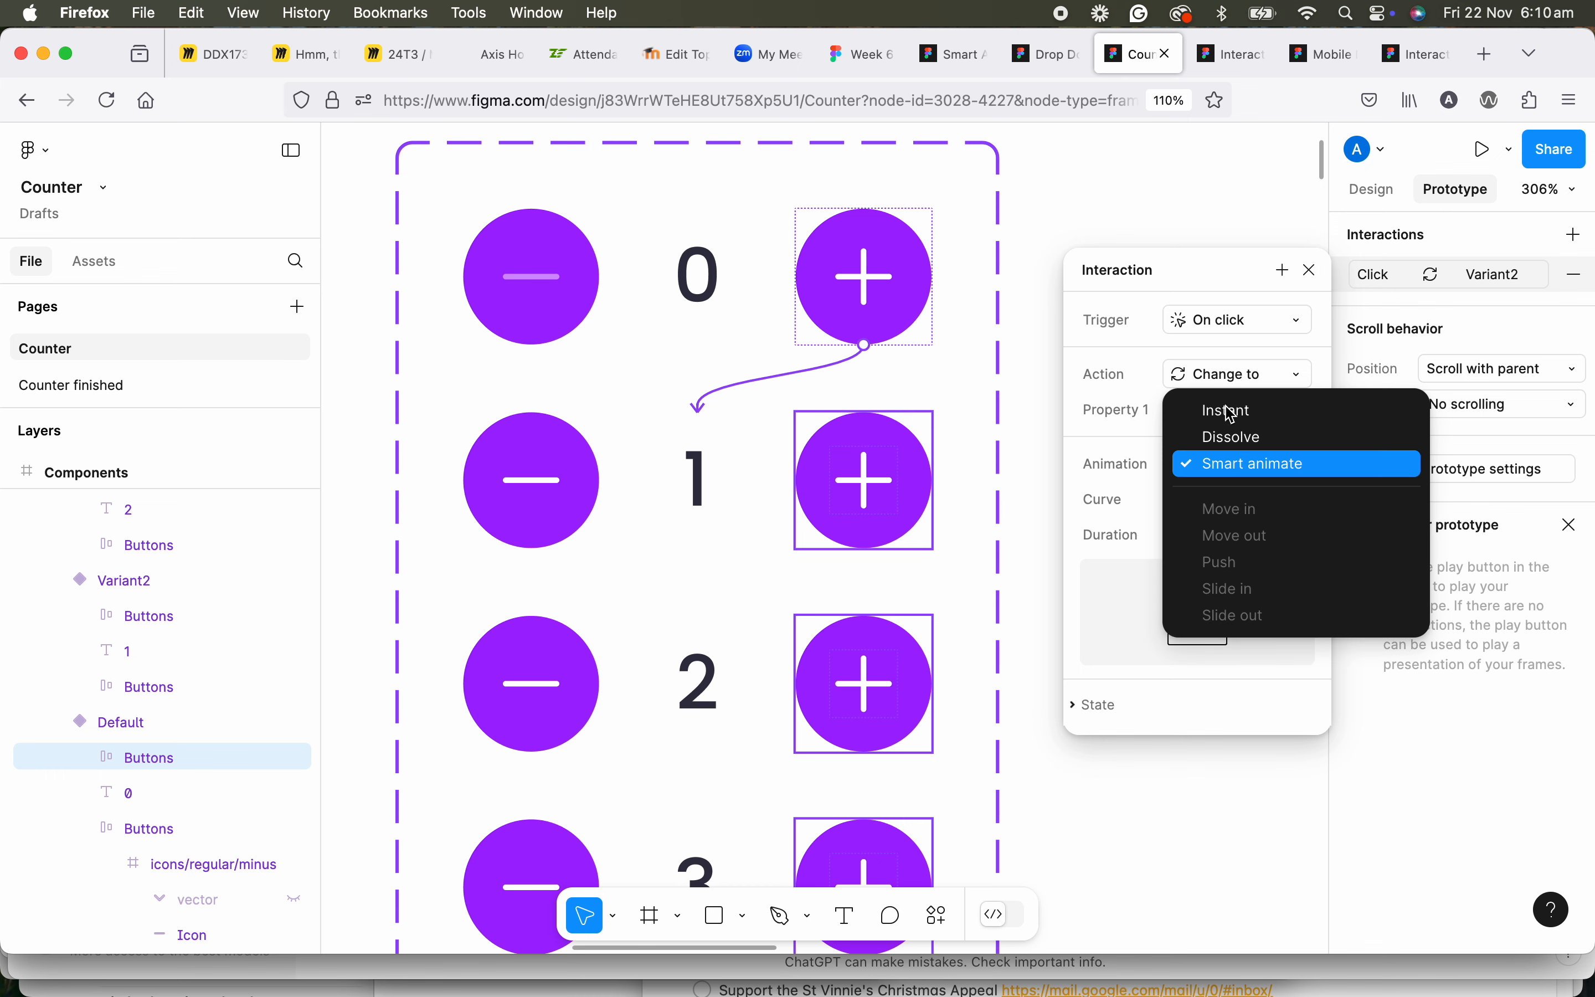
{"action": "left_click", "coordinate": [1251, 465]}
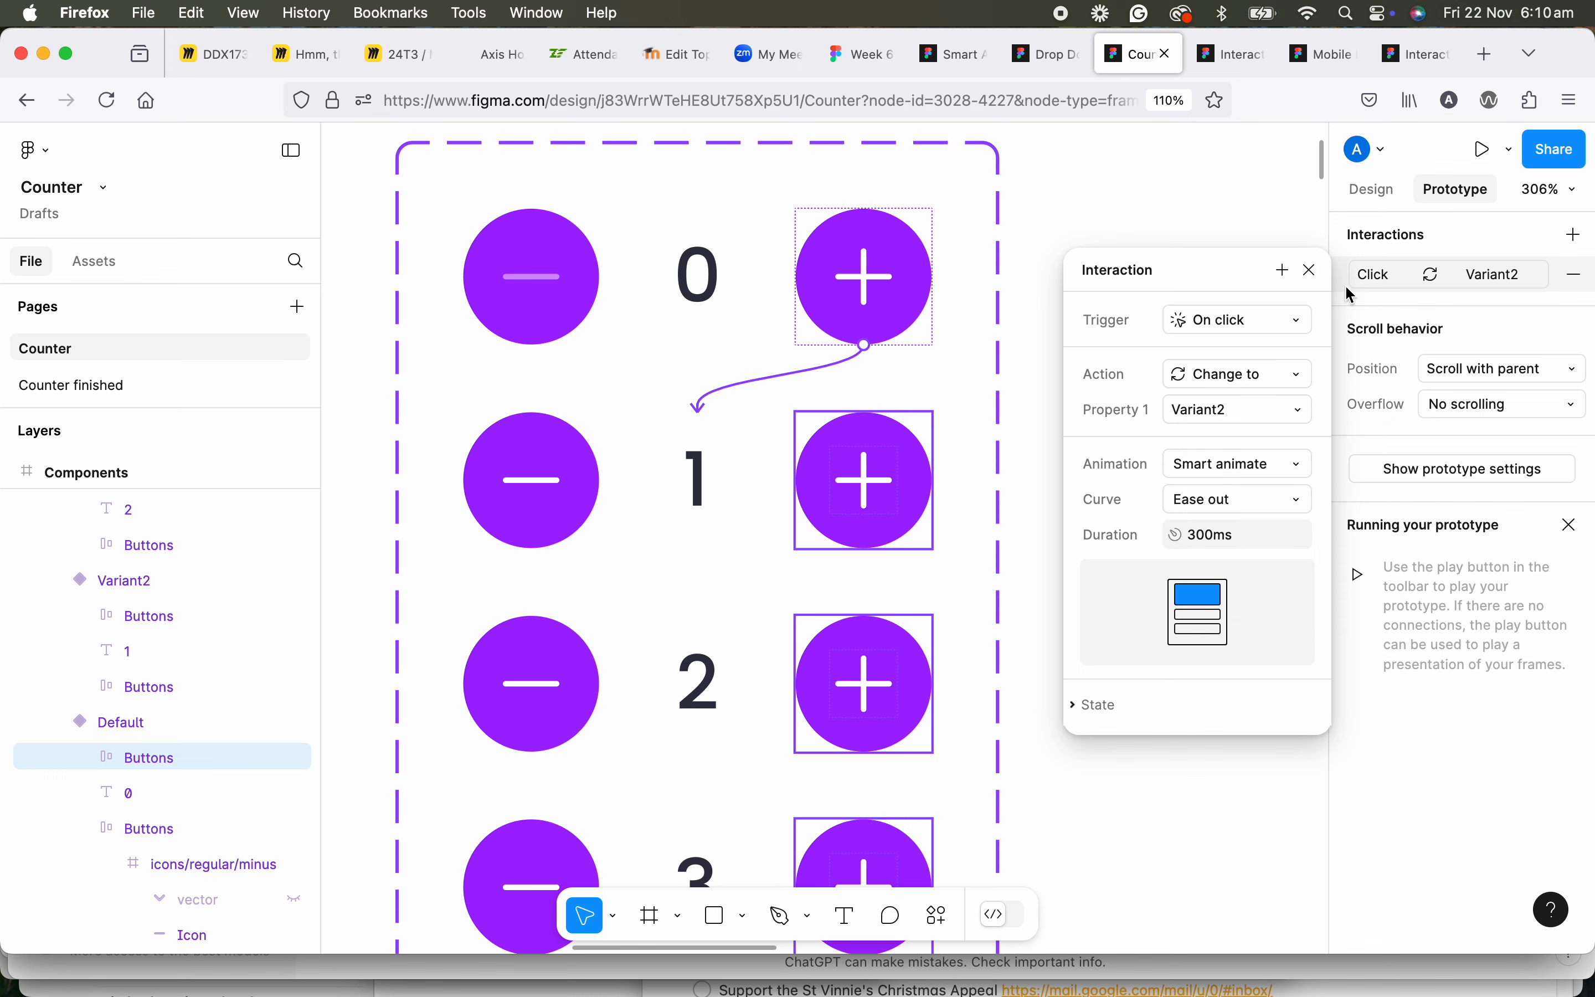
Add an on-click interaction to Variant2's plus button that changes the component to Variant3.
{"action": "left_click", "coordinate": [1312, 270]}
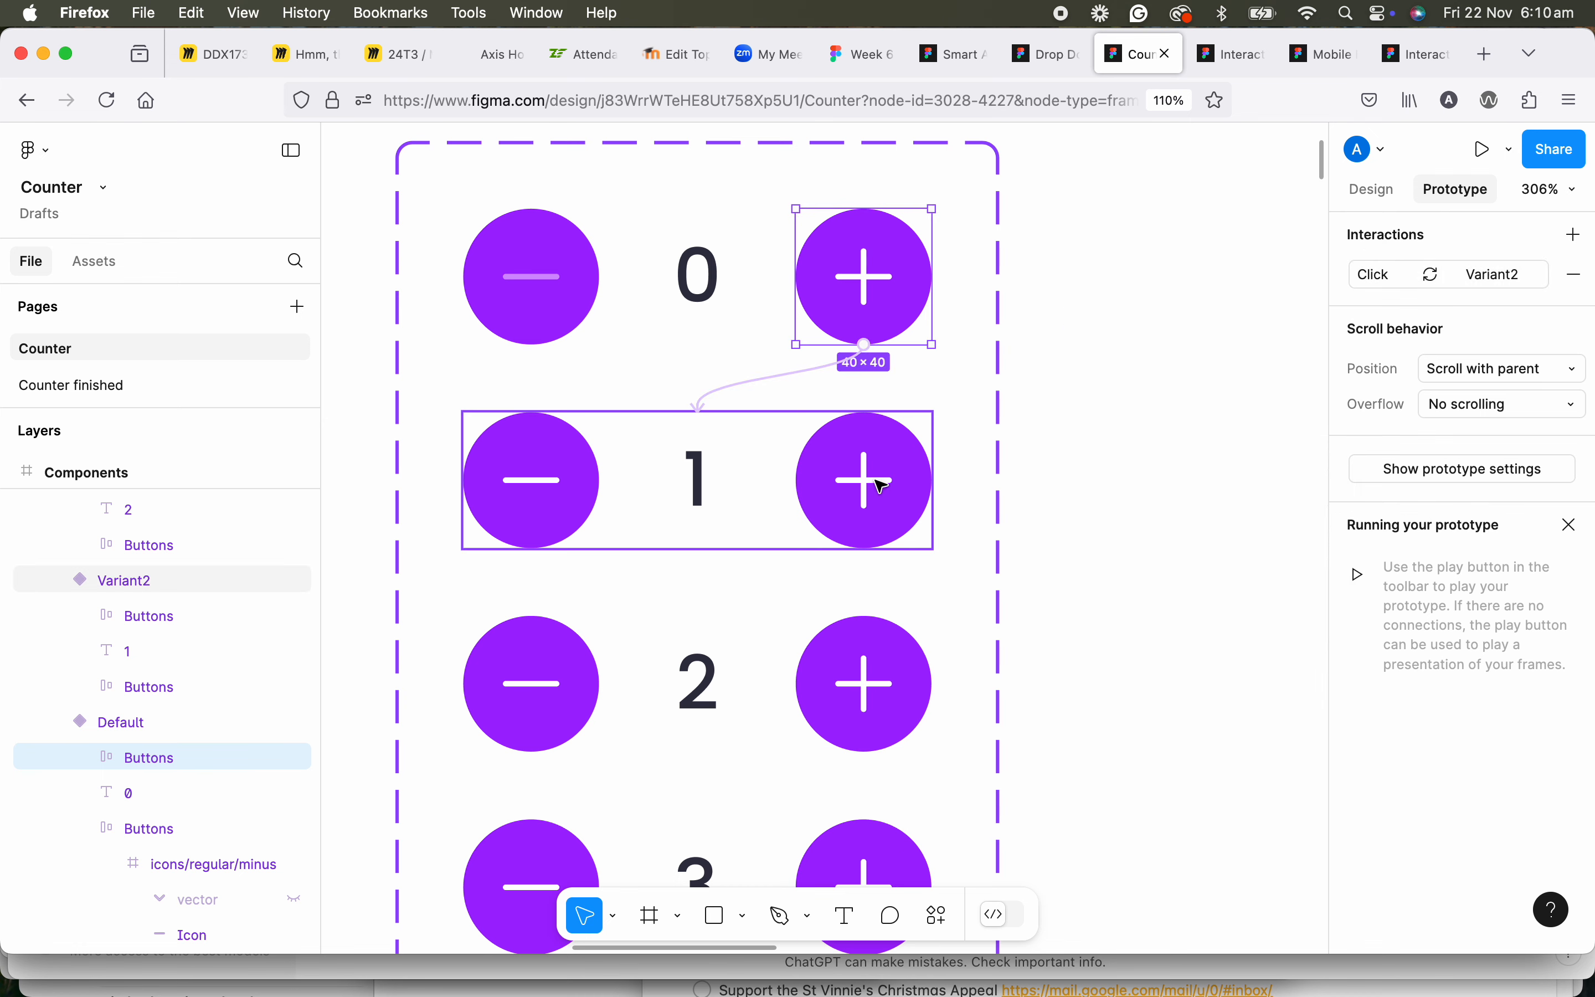
{"action": "scroll", "coordinate": [883, 486], "scroll_direction": "down", "scroll_amount": 2}
{"action": "left_click", "coordinate": [822, 451]}
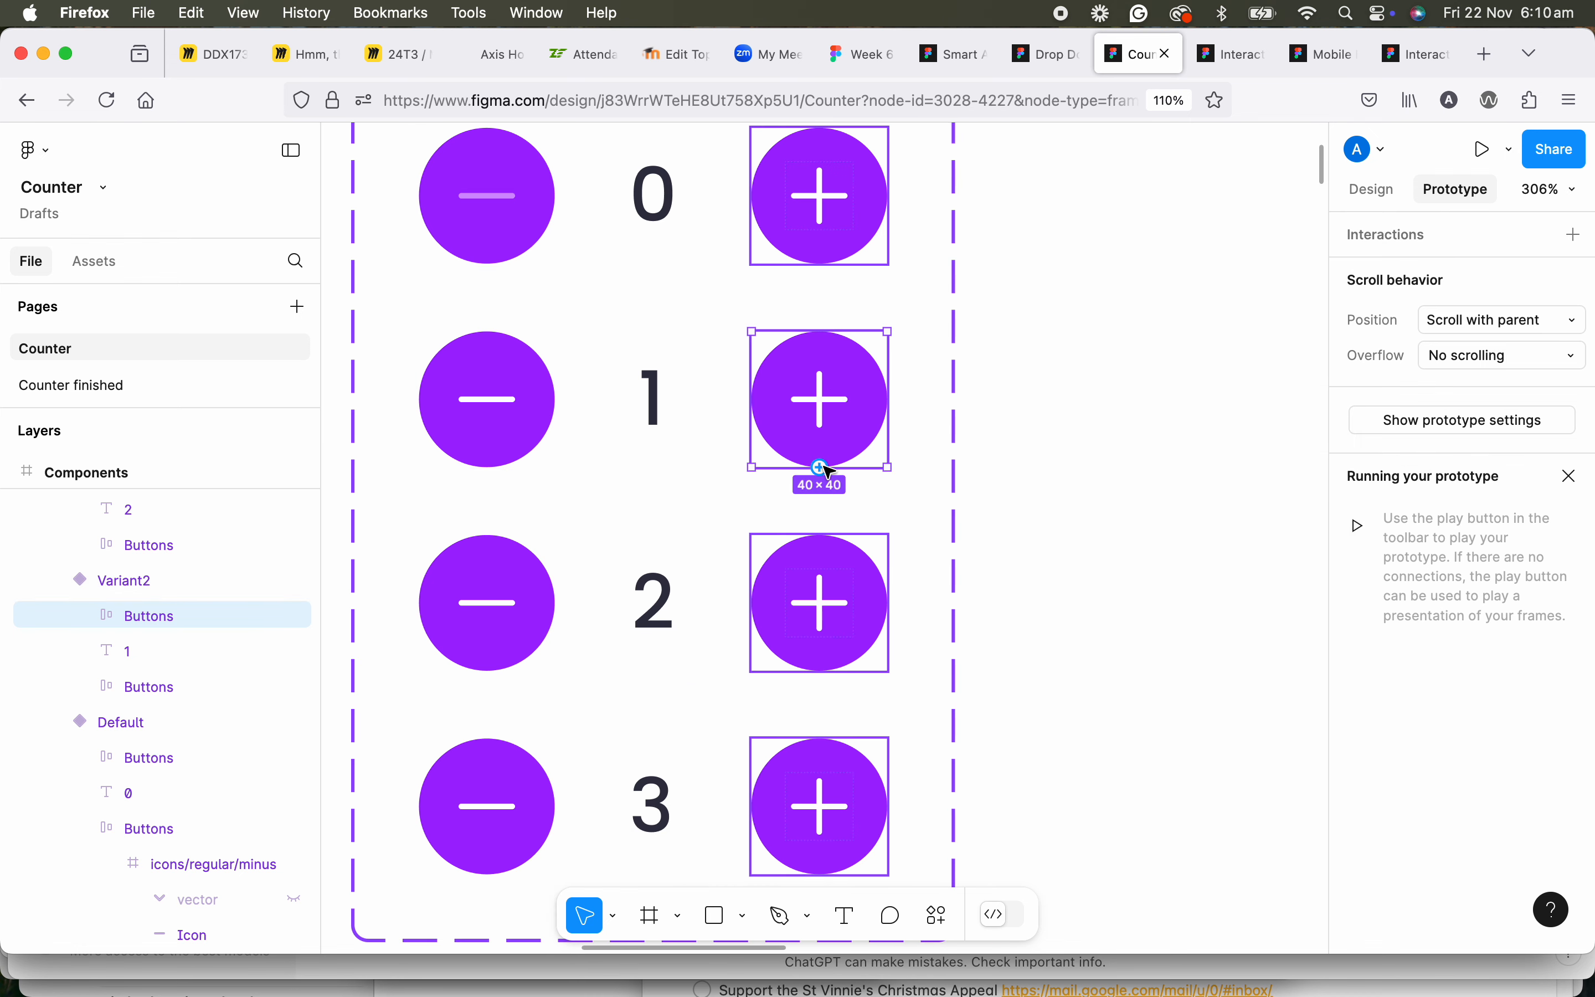
{"action": "left_click_drag", "start_coordinate": [822, 468], "coordinate": [655, 557]}
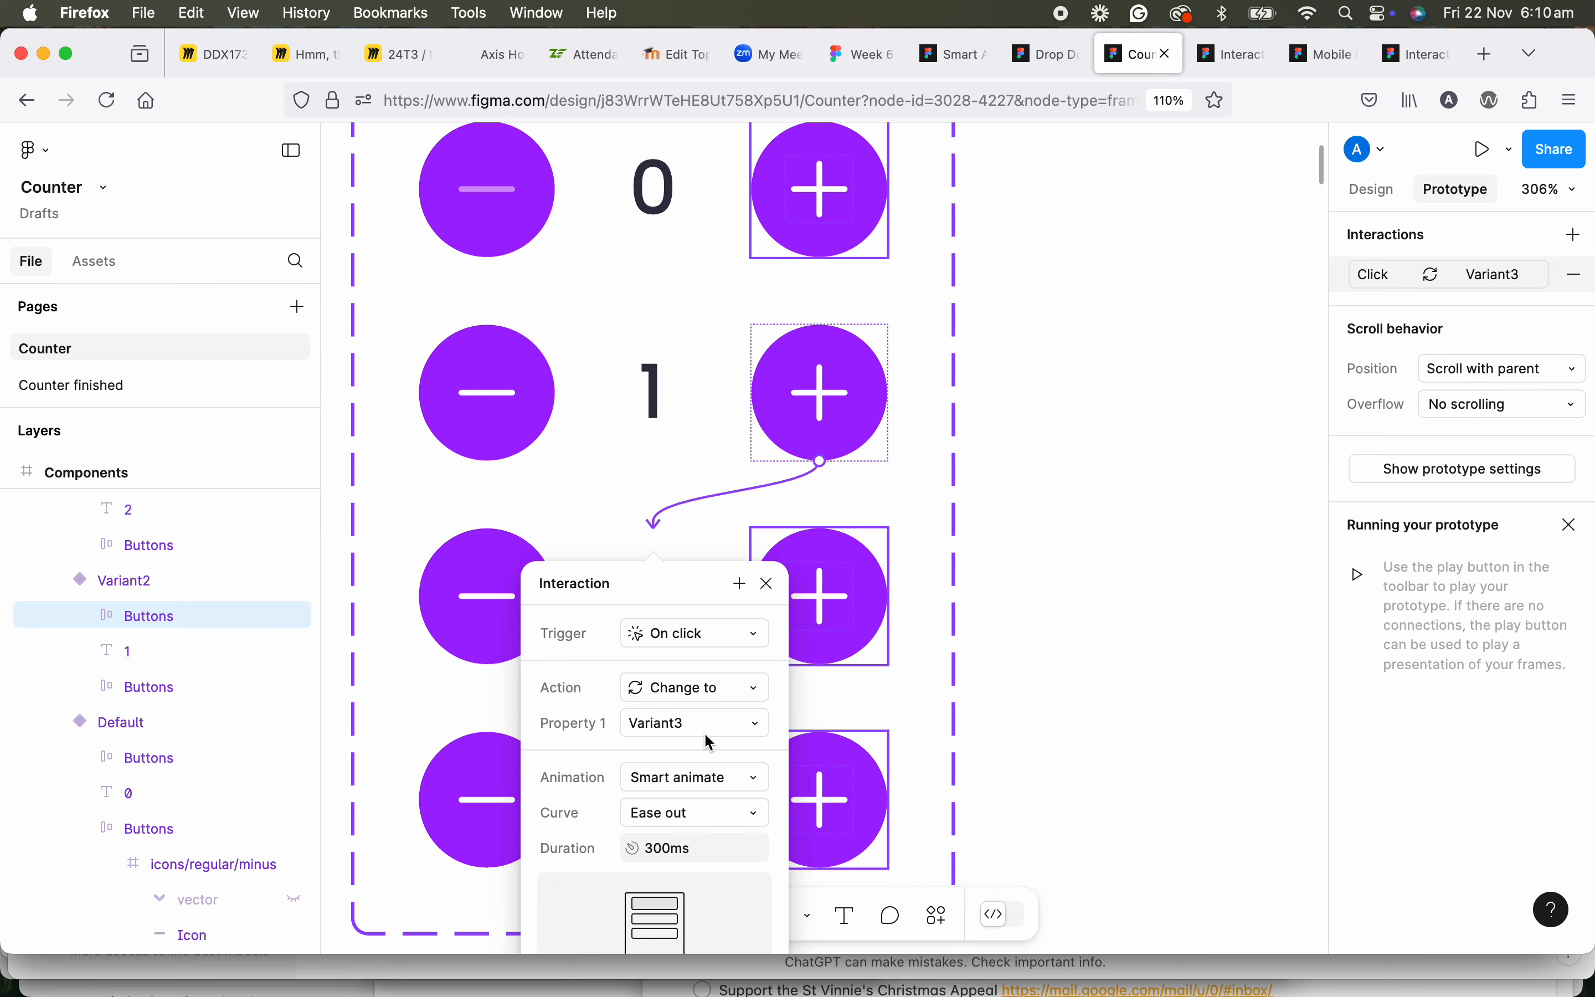
{"action": "scroll", "coordinate": [710, 742], "scroll_direction": "up", "scroll_amount": 3}
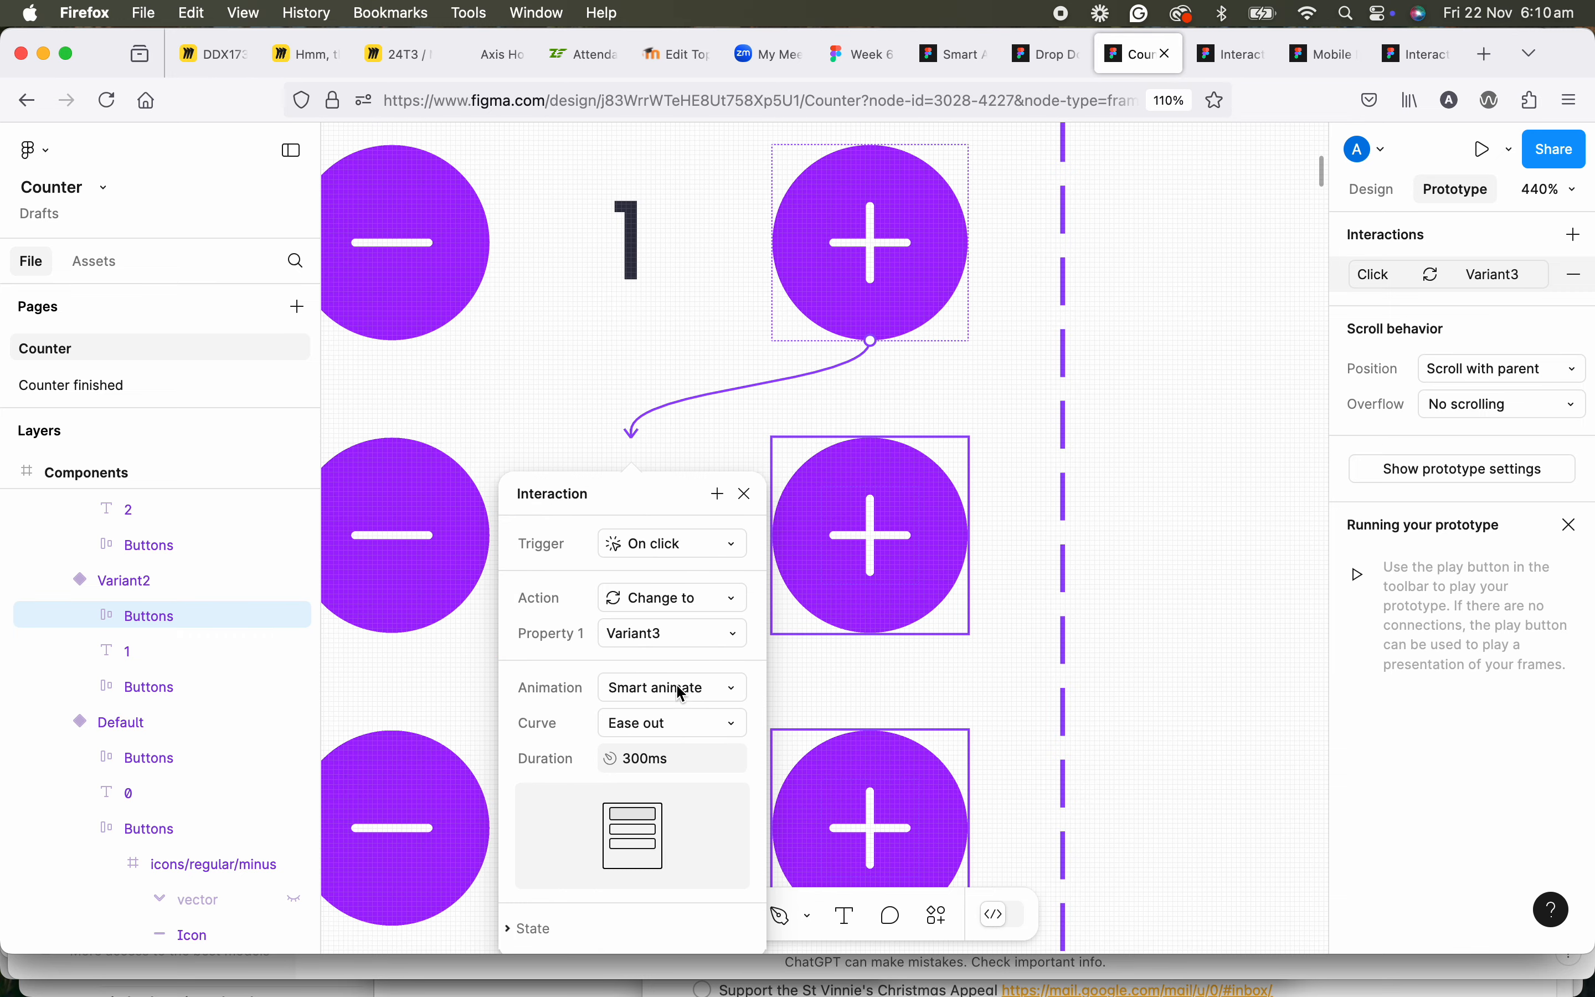
{"action": "left_click", "coordinate": [745, 494]}
Link Variant3's plus button to Variant4 with an on-click Change to interaction.
{"action": "scroll", "coordinate": [826, 562], "scroll_direction": "down", "scroll_amount": 3}
{"action": "left_click", "coordinate": [964, 437]}
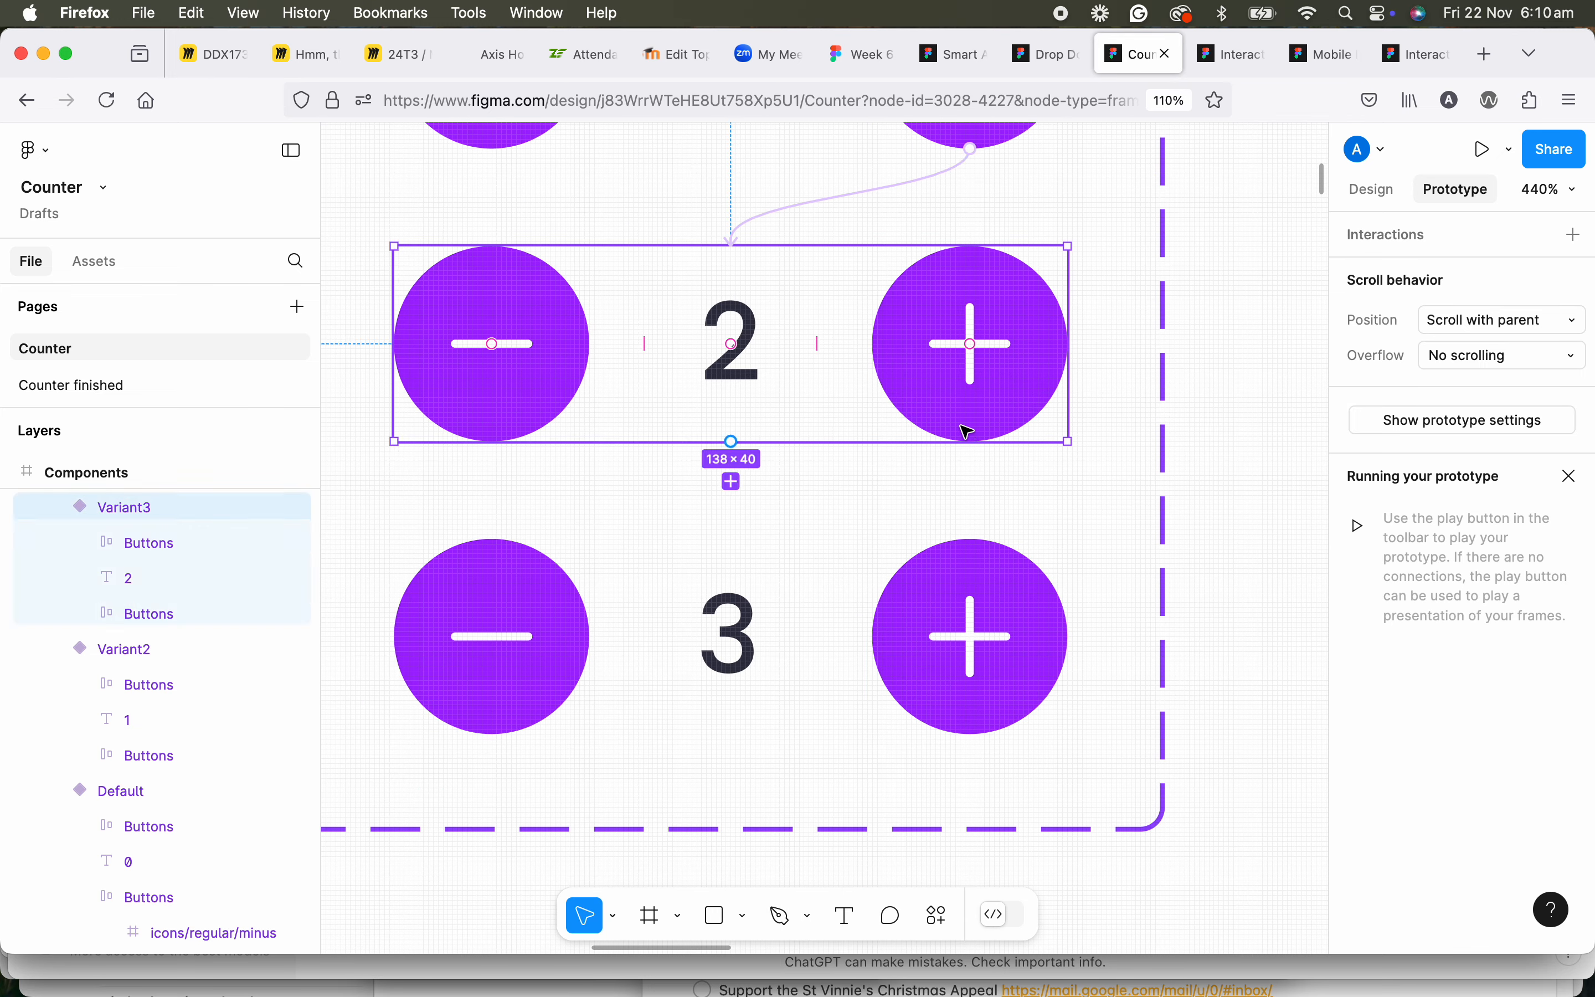
{"action": "left_click", "coordinate": [961, 427]}
{"action": "left_click_drag", "start_coordinate": [971, 441], "coordinate": [725, 559]}
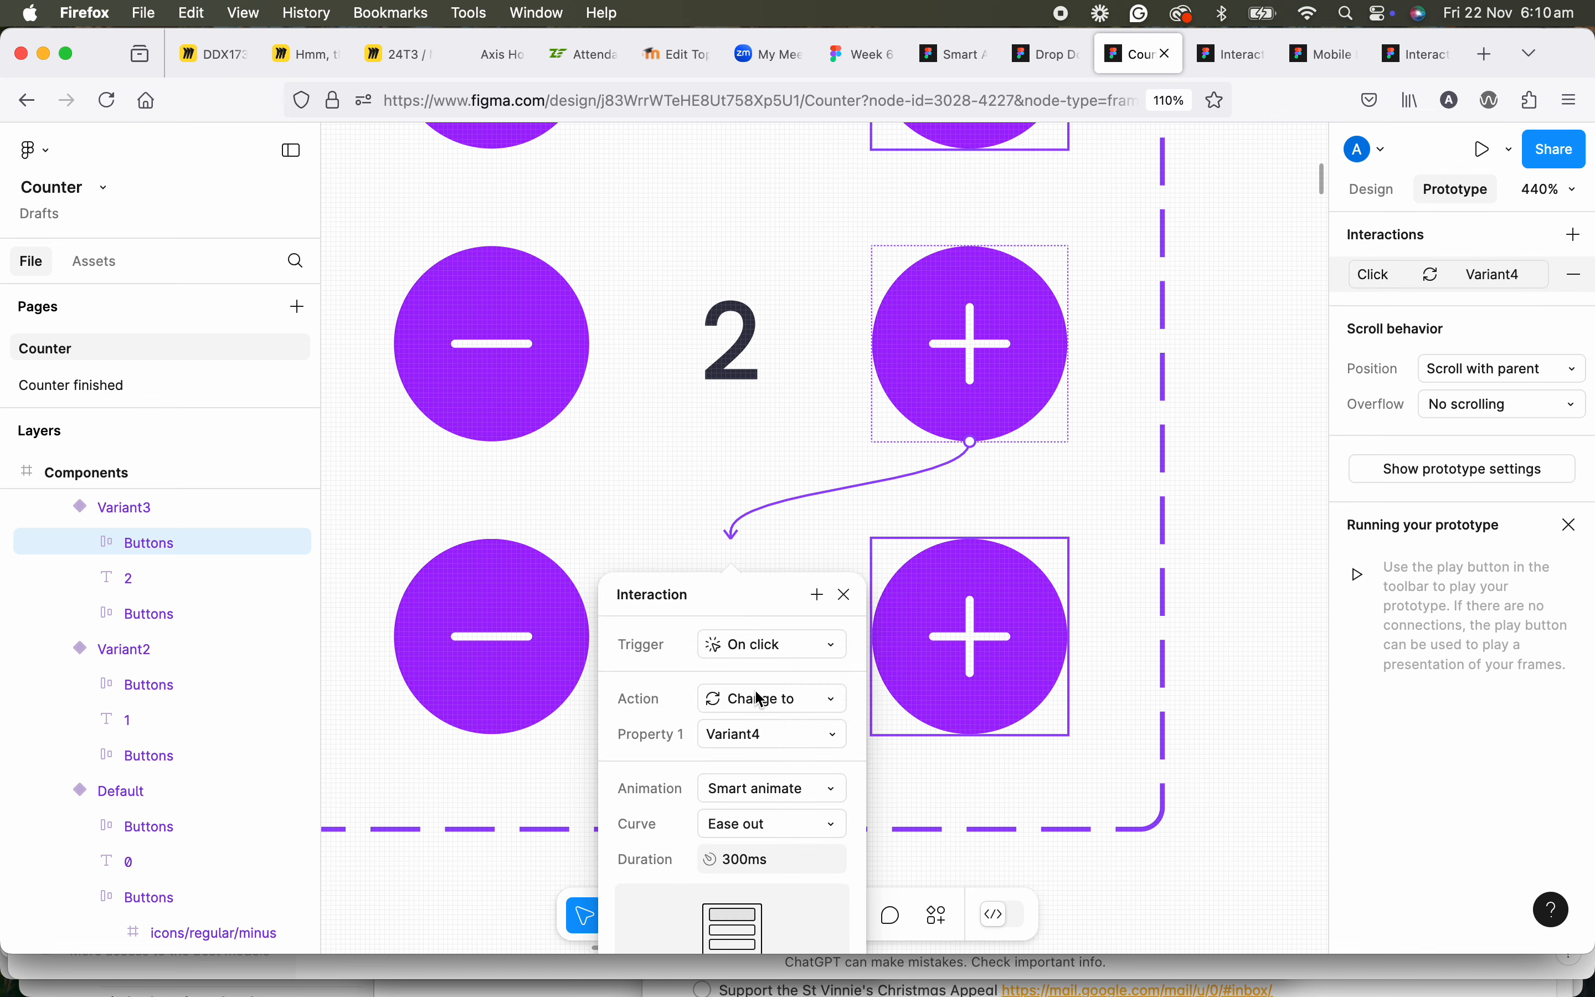
{"action": "left_click", "coordinate": [846, 594]}
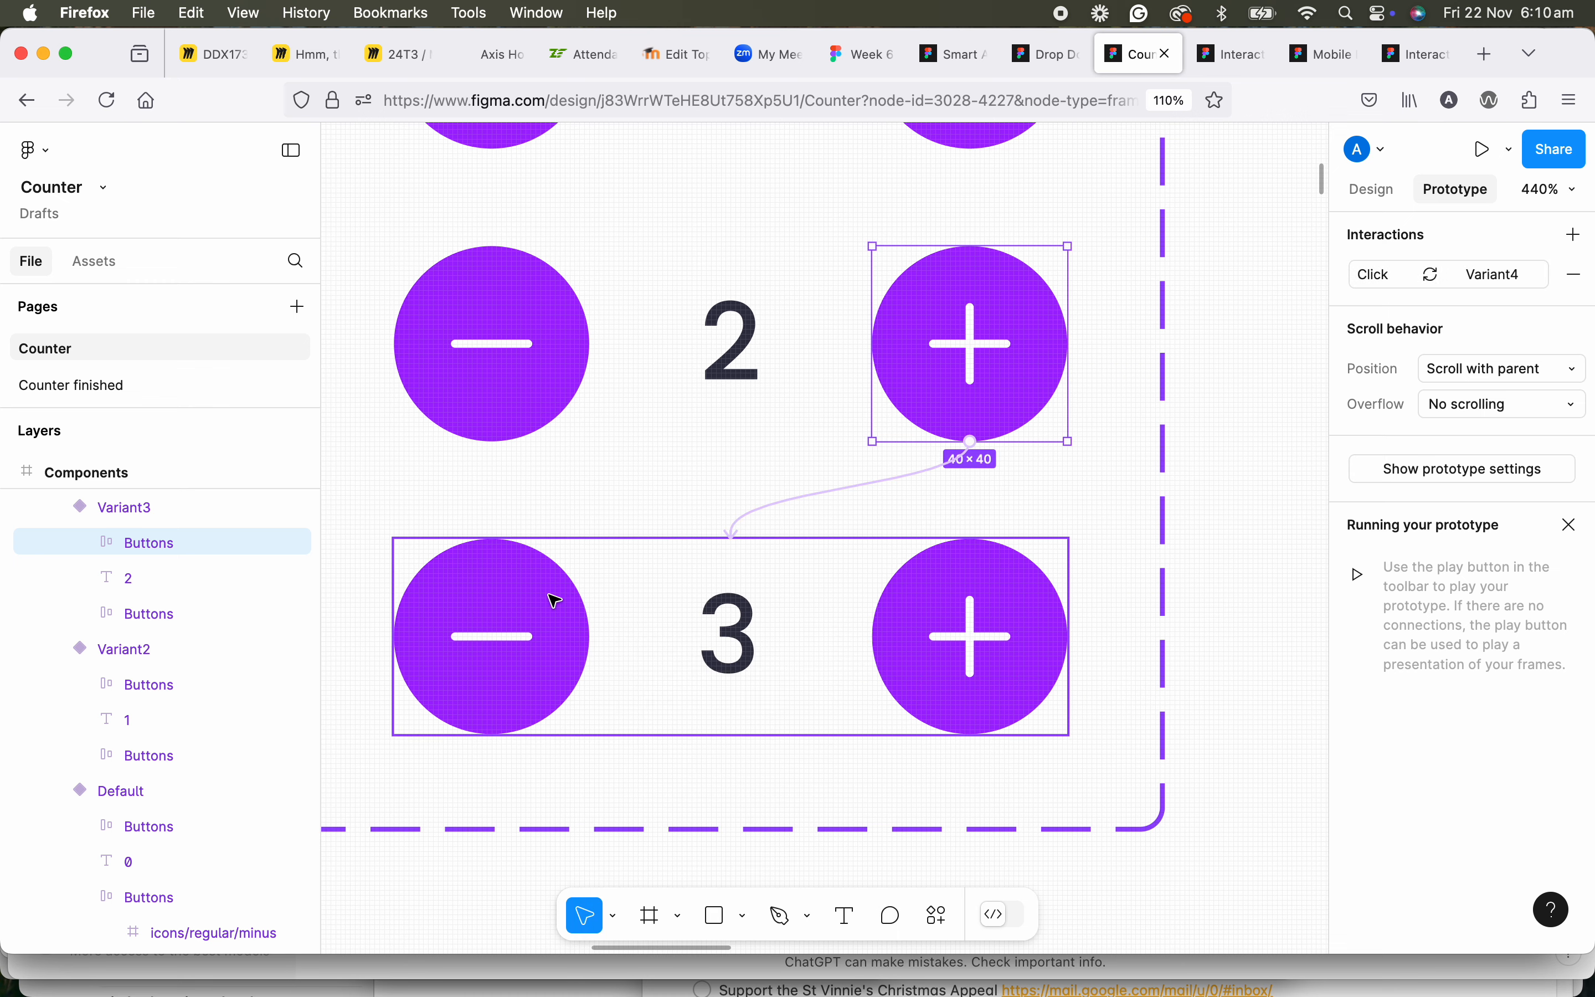
Add an on-click interaction to Variant2's minus button that changes the component back to Default.
{"action": "scroll", "coordinate": [560, 587], "scroll_direction": "up", "scroll_amount": 8}
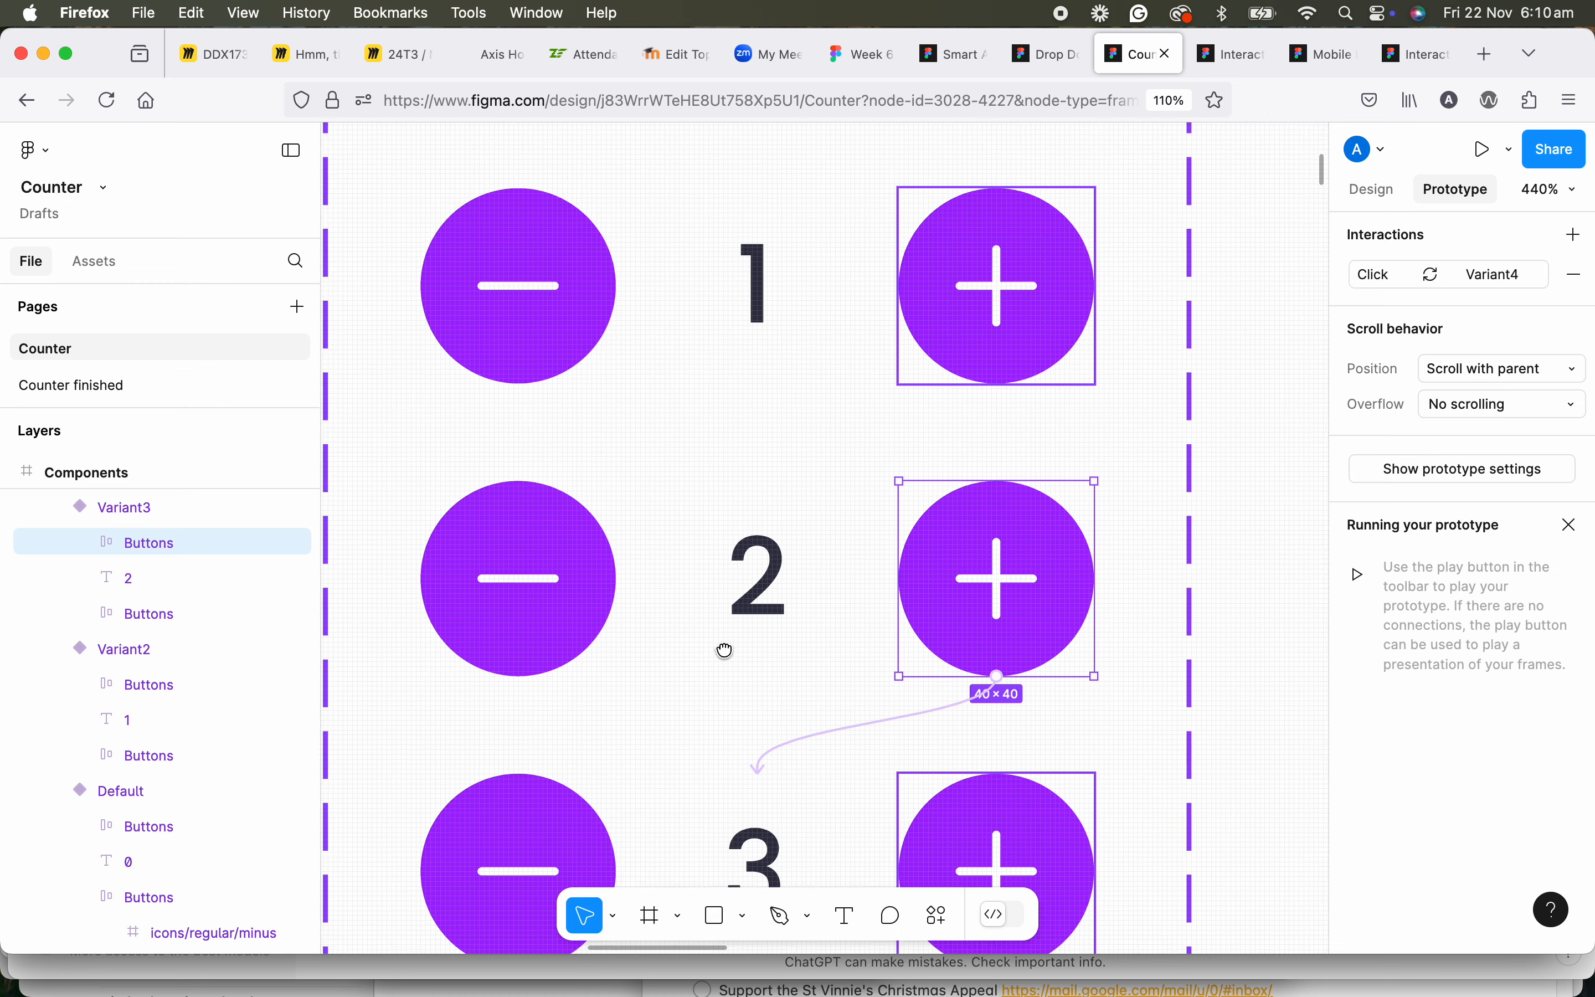
{"action": "left_click", "coordinate": [579, 591]}
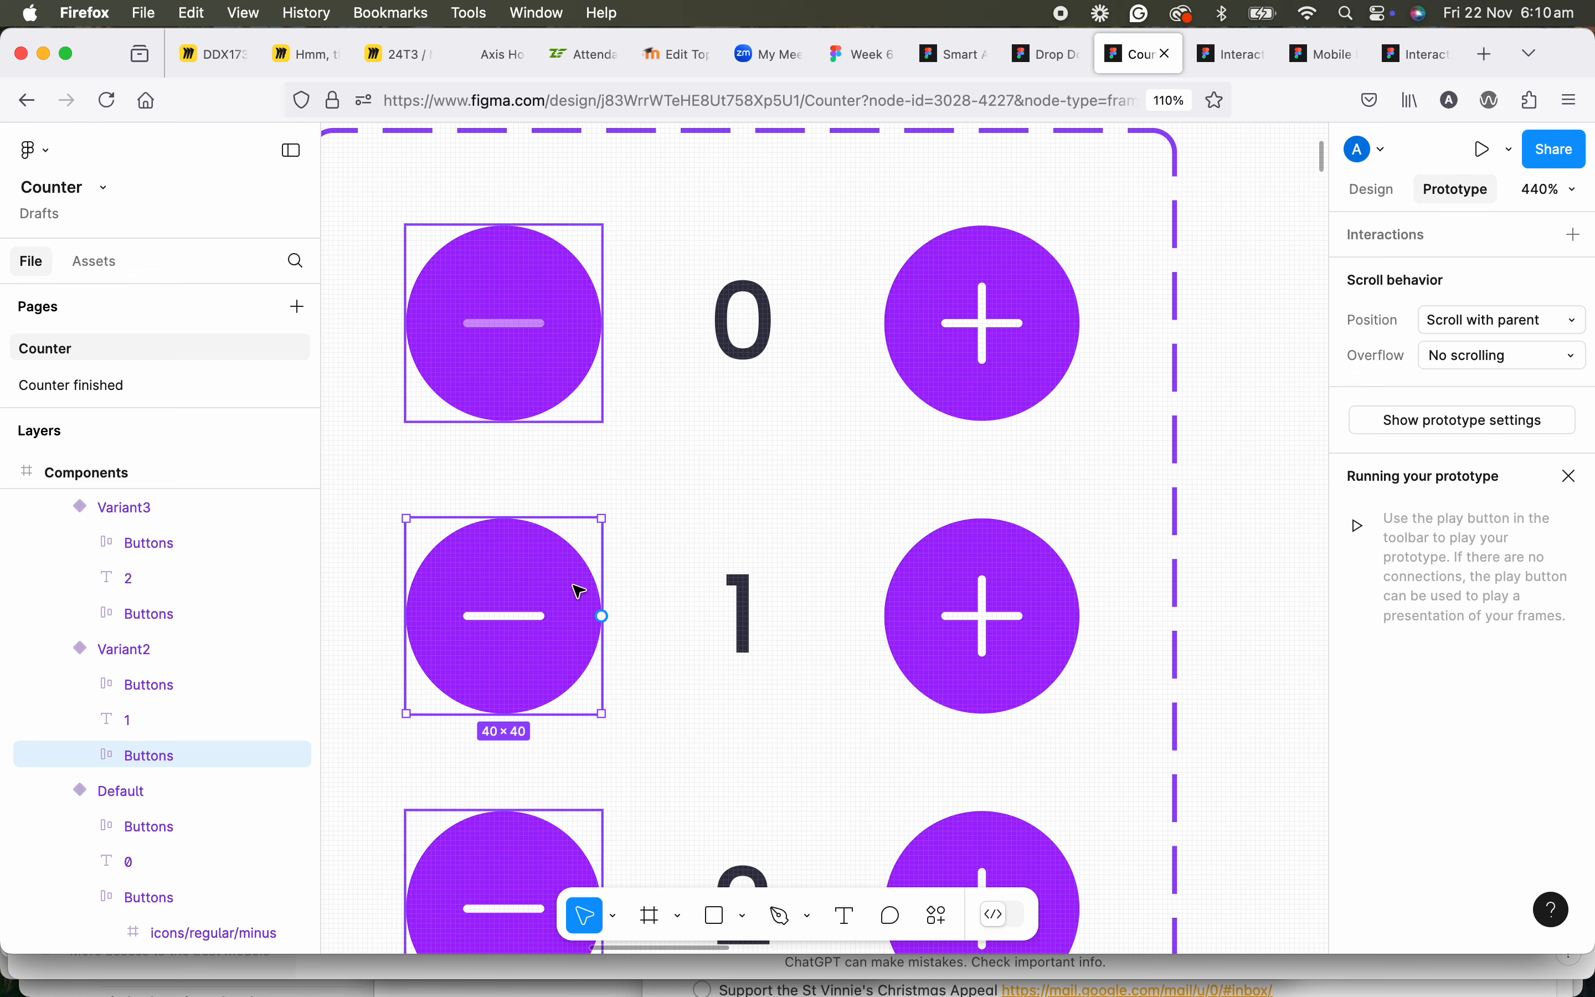
{"action": "left_click_drag", "start_coordinate": [505, 519], "coordinate": [744, 427]}
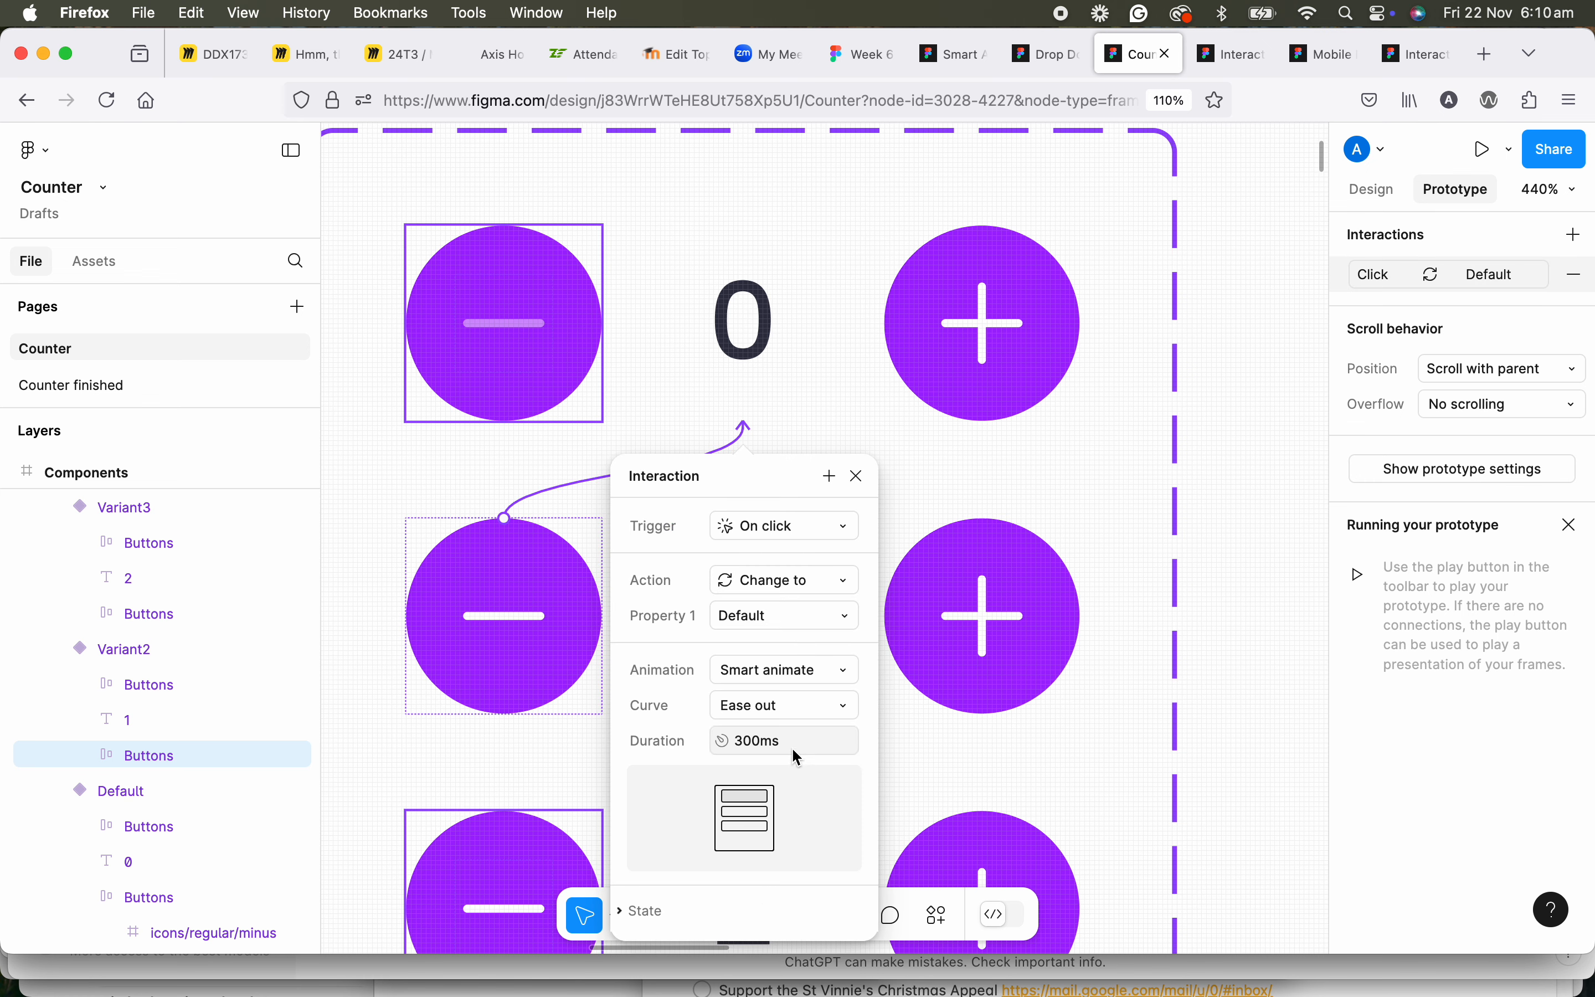
{"action": "left_click", "coordinate": [858, 478]}
Link Variant3's minus button back to Variant2 with an on-click Change to interaction.
{"action": "scroll", "coordinate": [815, 427], "scroll_direction": "down", "scroll_amount": 5}
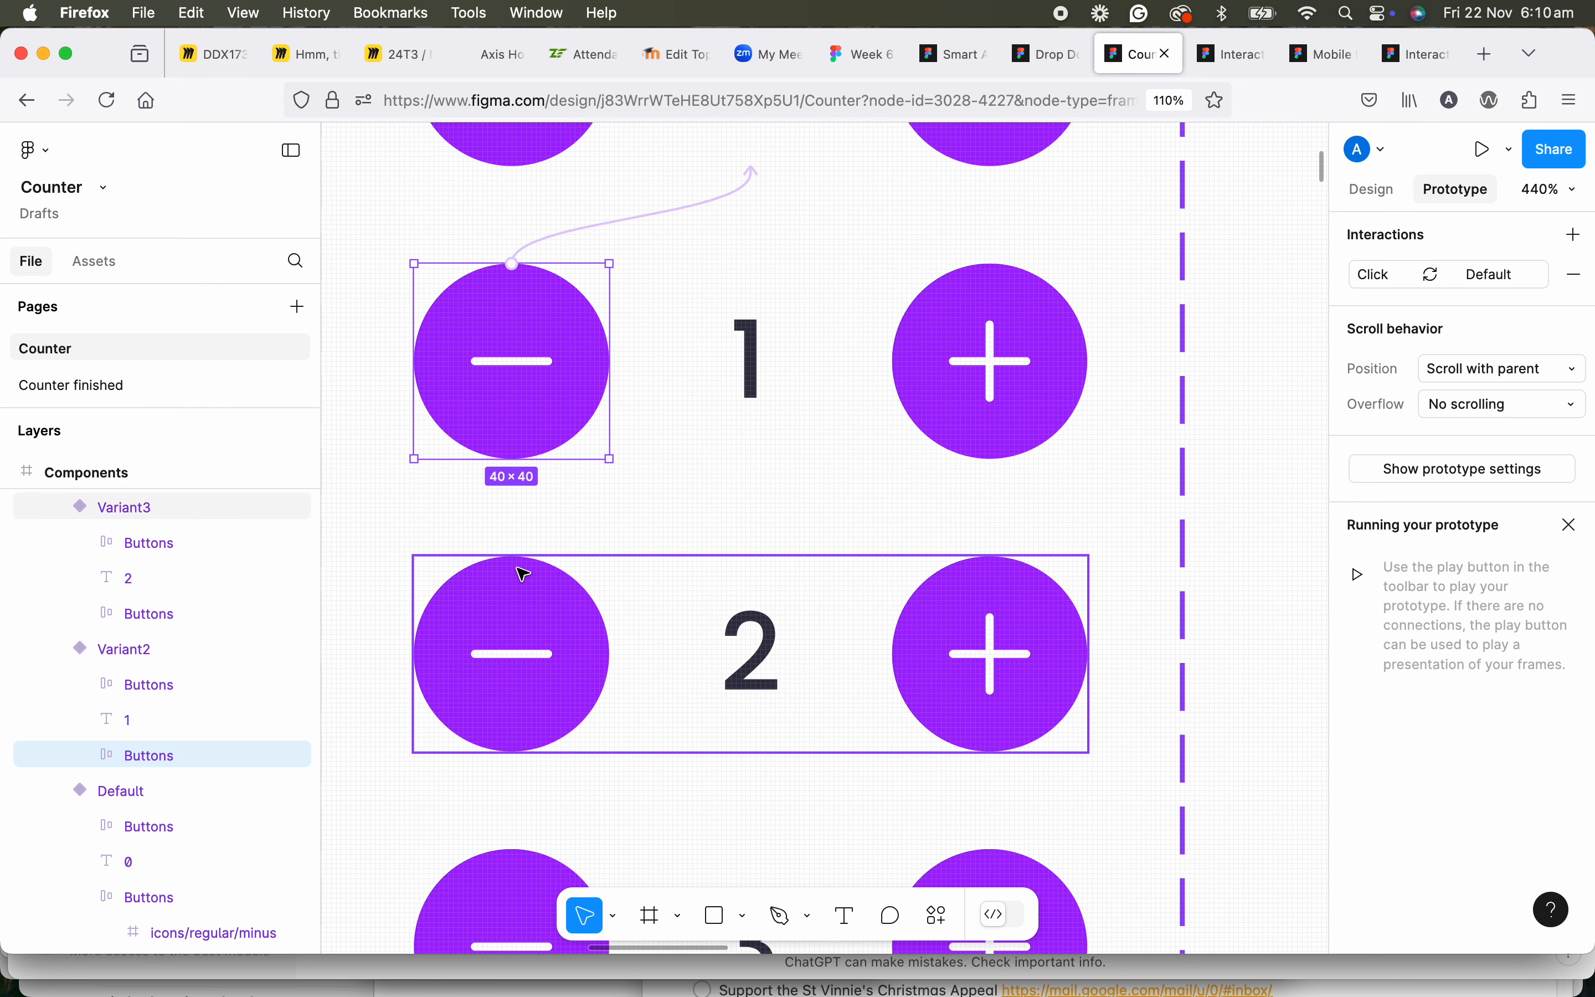
{"action": "left_click", "coordinate": [524, 574]}
{"action": "left_click_drag", "start_coordinate": [512, 556], "coordinate": [812, 432]}
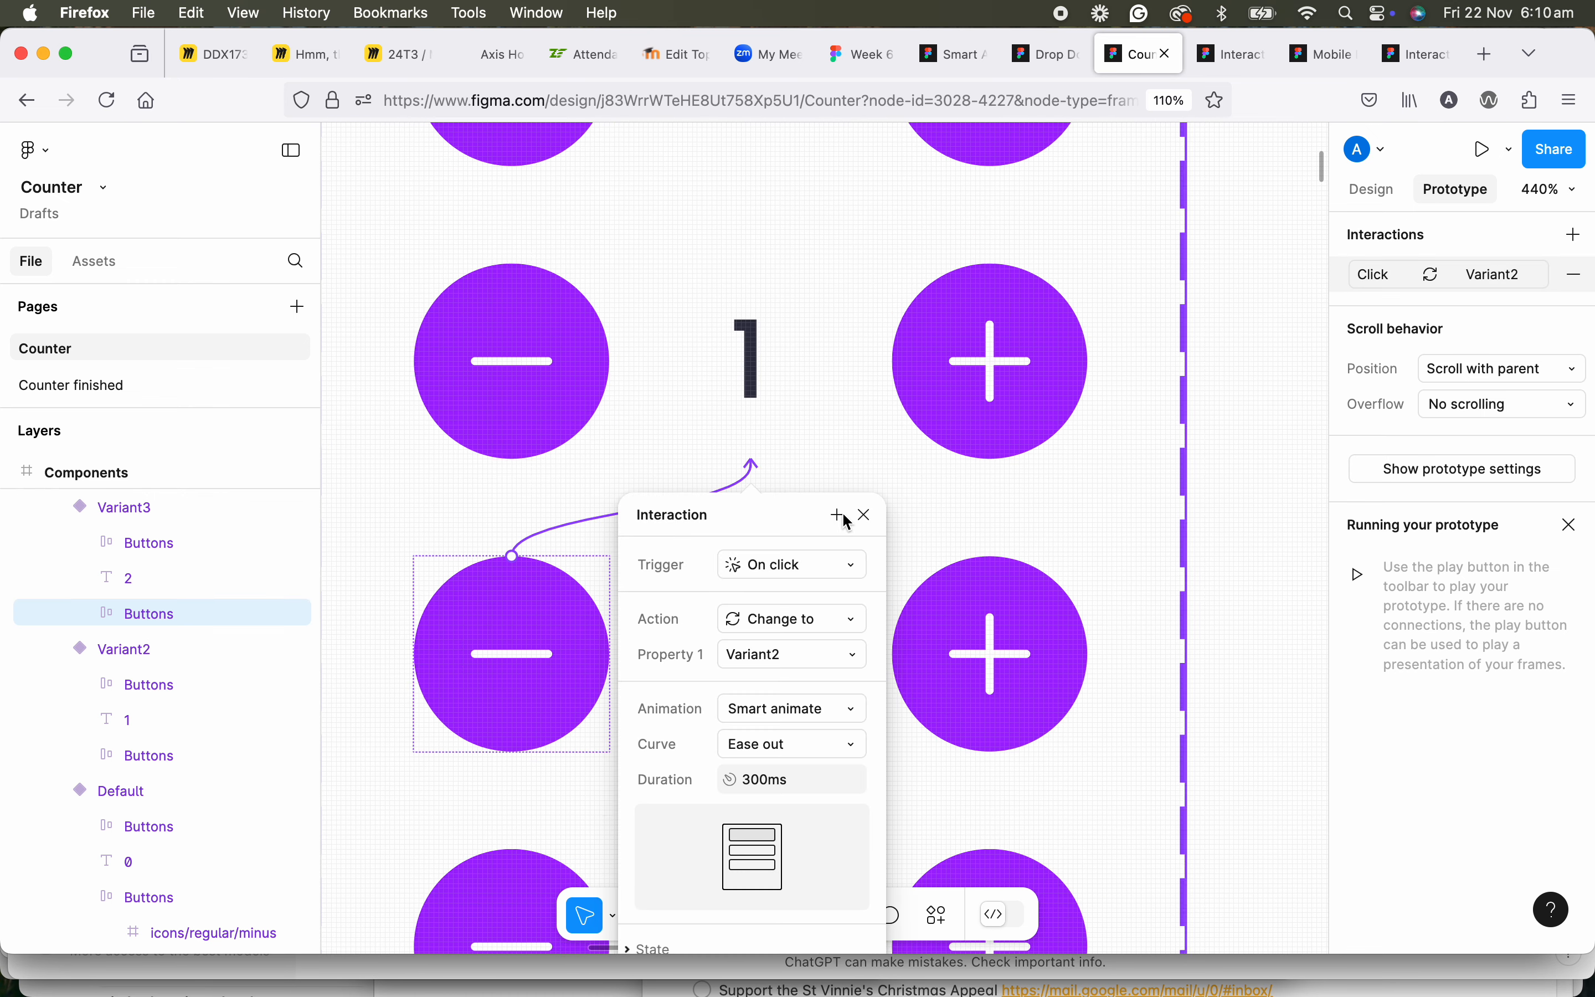
{"action": "left_click", "coordinate": [863, 515]}
Add an on-click interaction to Variant4's minus button that changes the component back to Variant3.
{"action": "scroll", "coordinate": [737, 527], "scroll_direction": "down", "scroll_amount": 4}
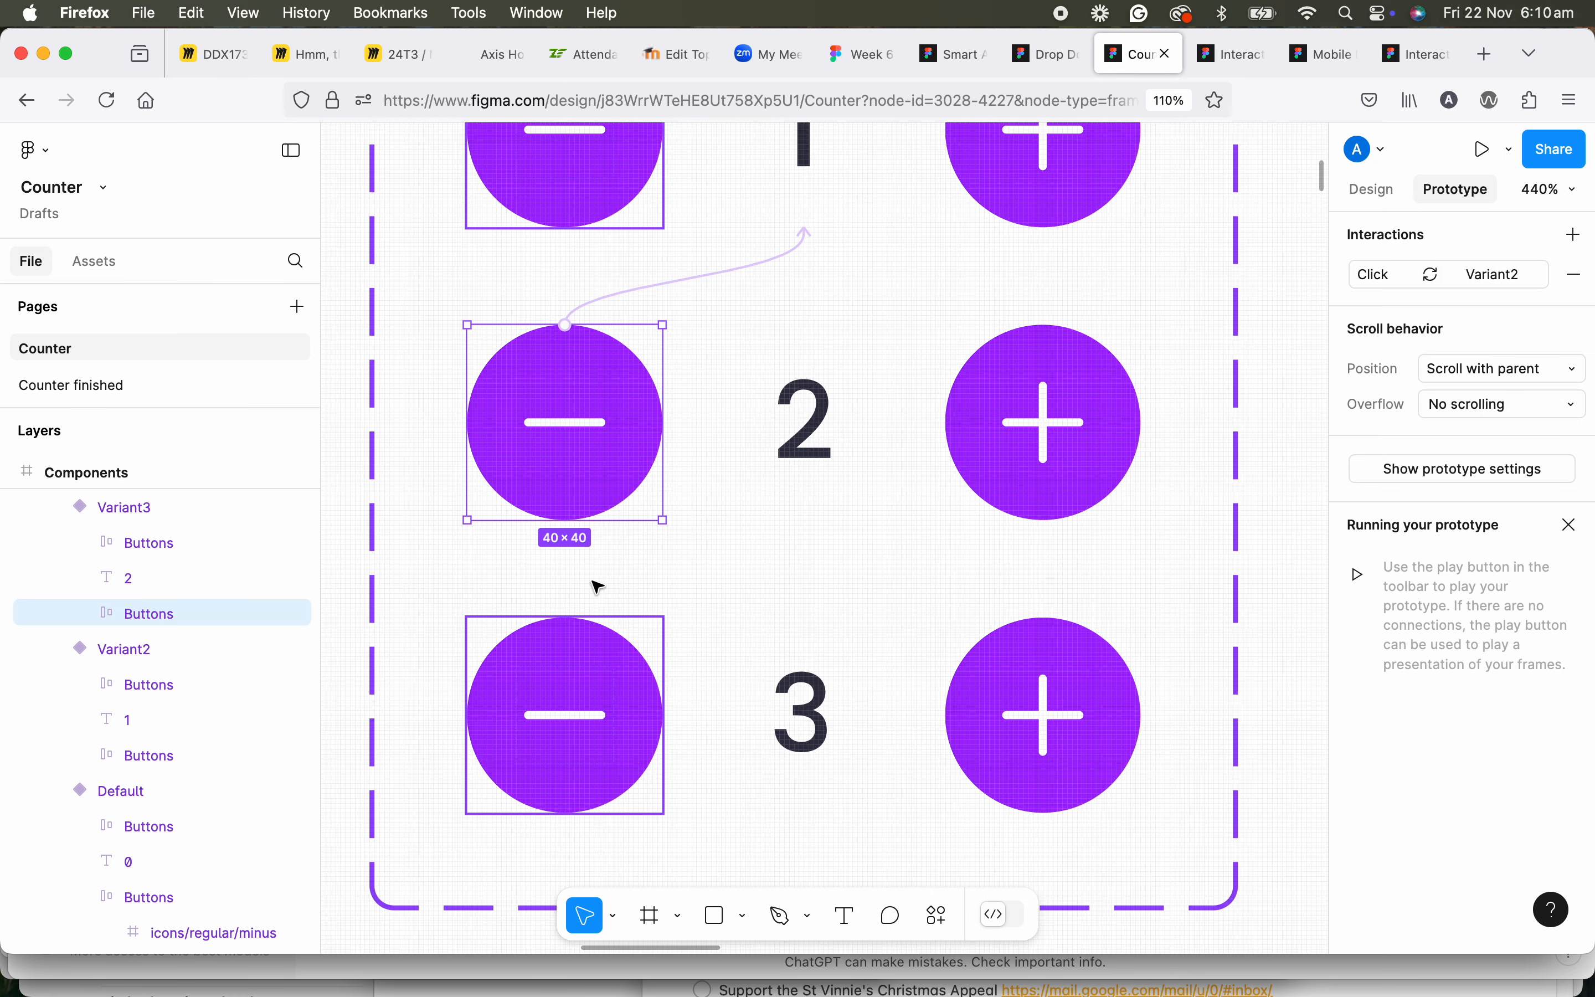
{"action": "left_click", "coordinate": [559, 645]}
{"action": "left_click", "coordinate": [562, 620]}
{"action": "left_click_drag", "start_coordinate": [566, 616], "coordinate": [844, 510]}
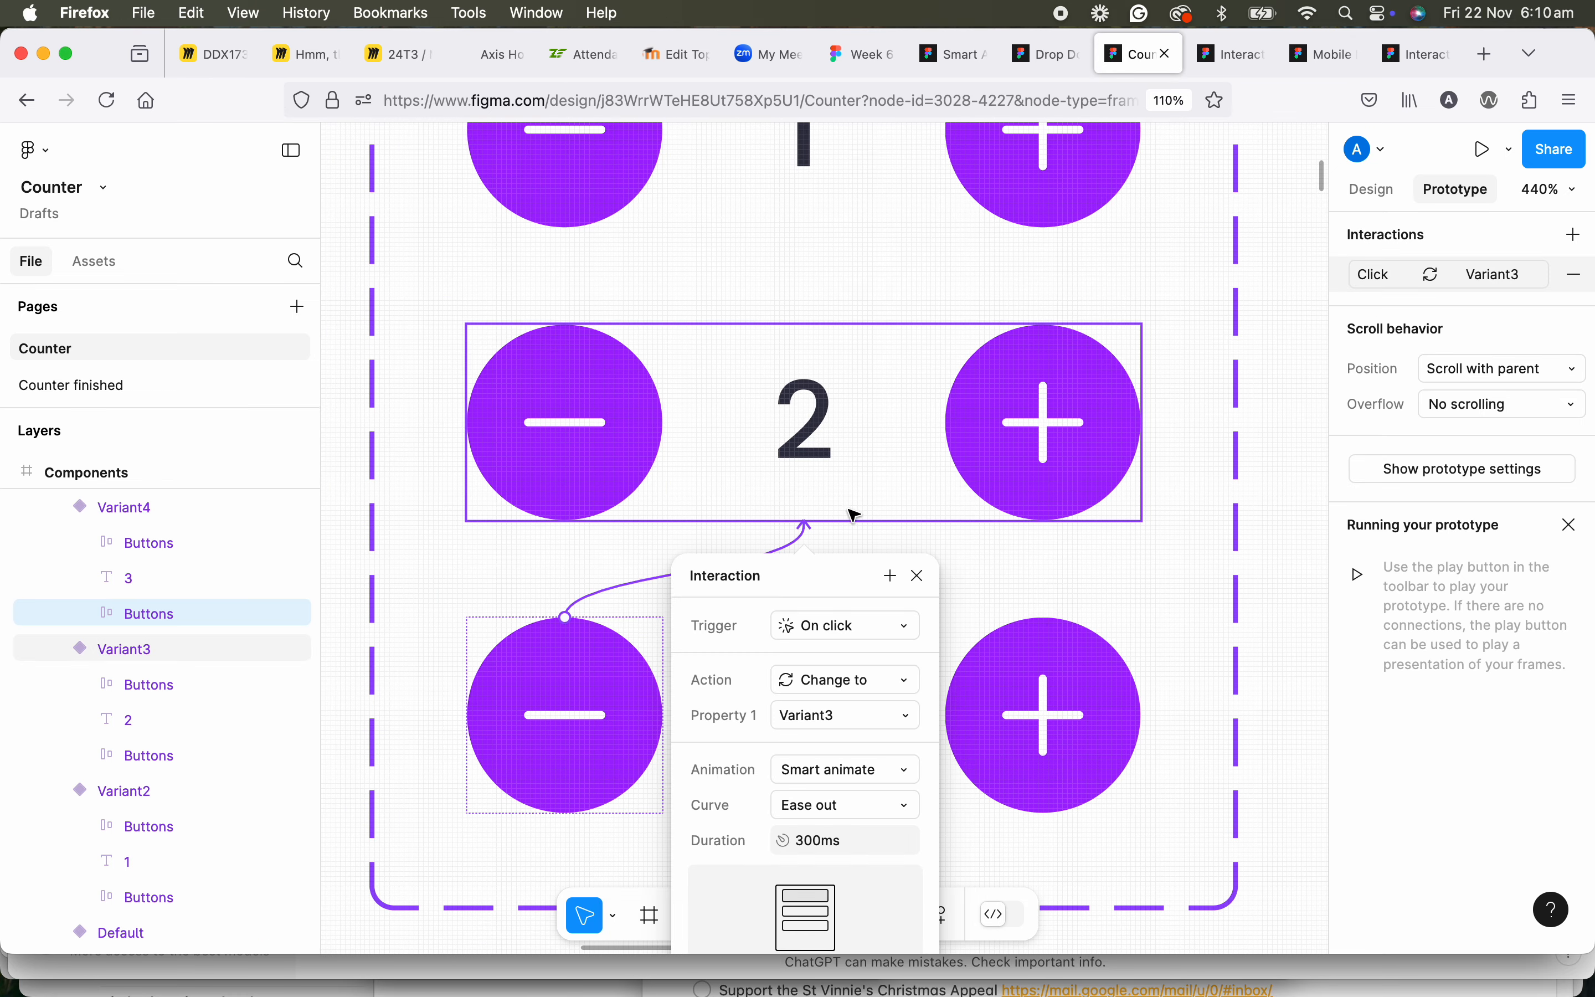
{"action": "left_click", "coordinate": [921, 583]}
Examine the interaction links between the four counter variants and the Page 1 layout below the Components frame.
{"action": "scroll", "coordinate": [918, 628], "scroll_direction": "down", "scroll_amount": 10}
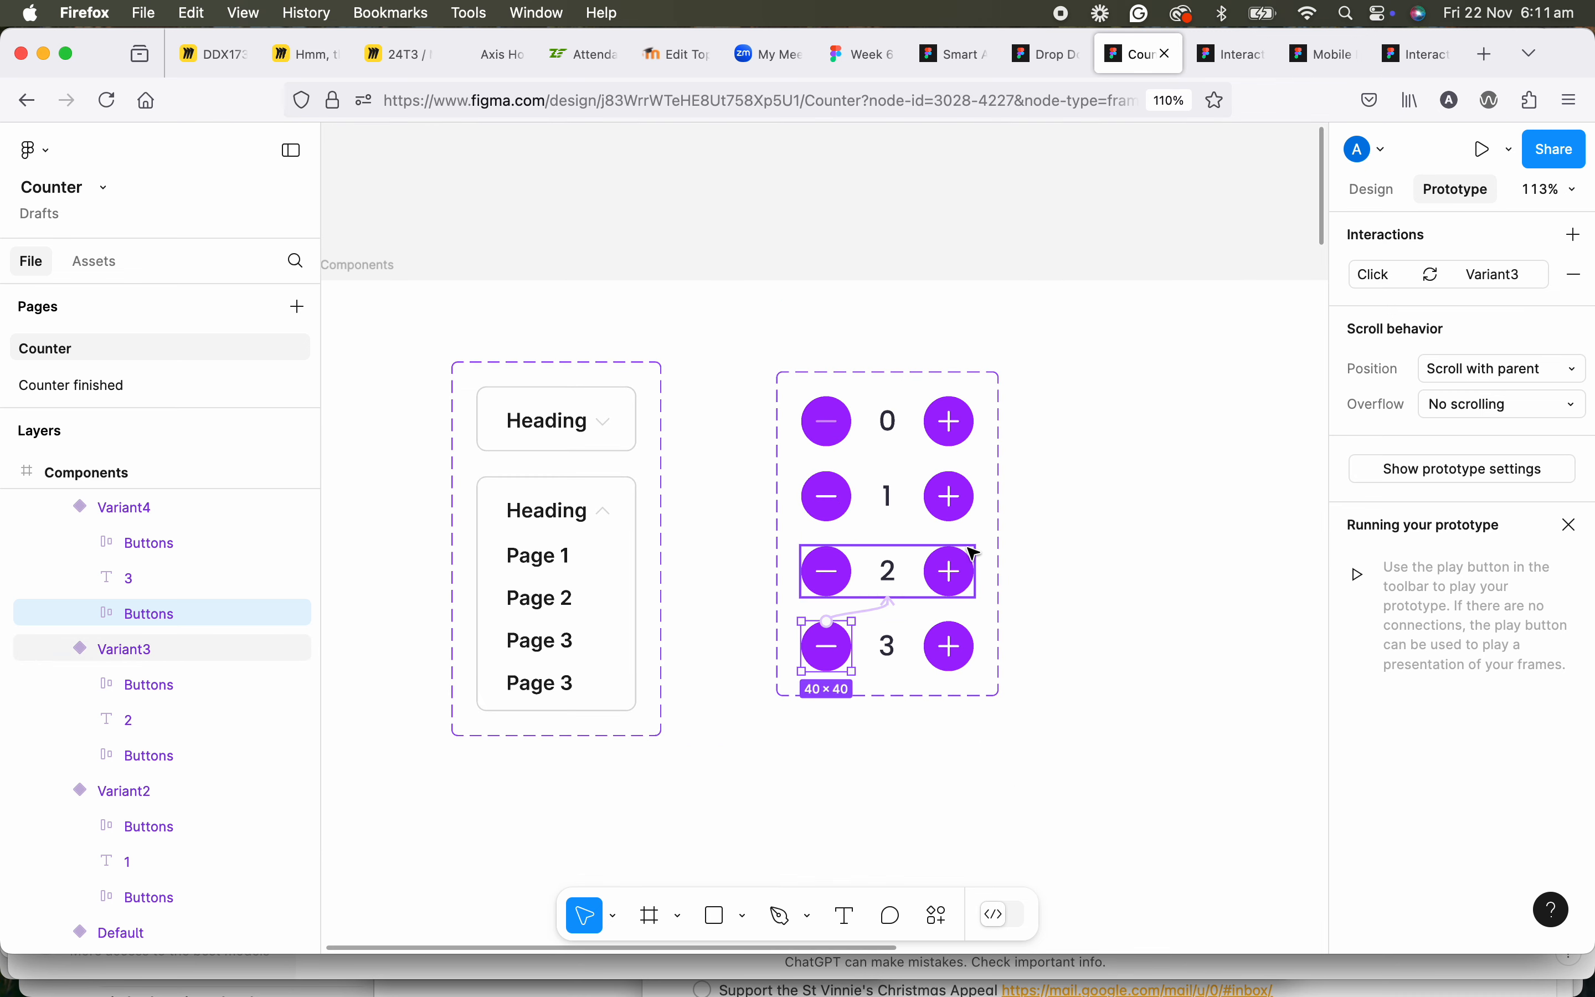
{"action": "left_click", "coordinate": [1122, 525]}
{"action": "left_click_drag", "start_coordinate": [1108, 559], "coordinate": [670, 494]}
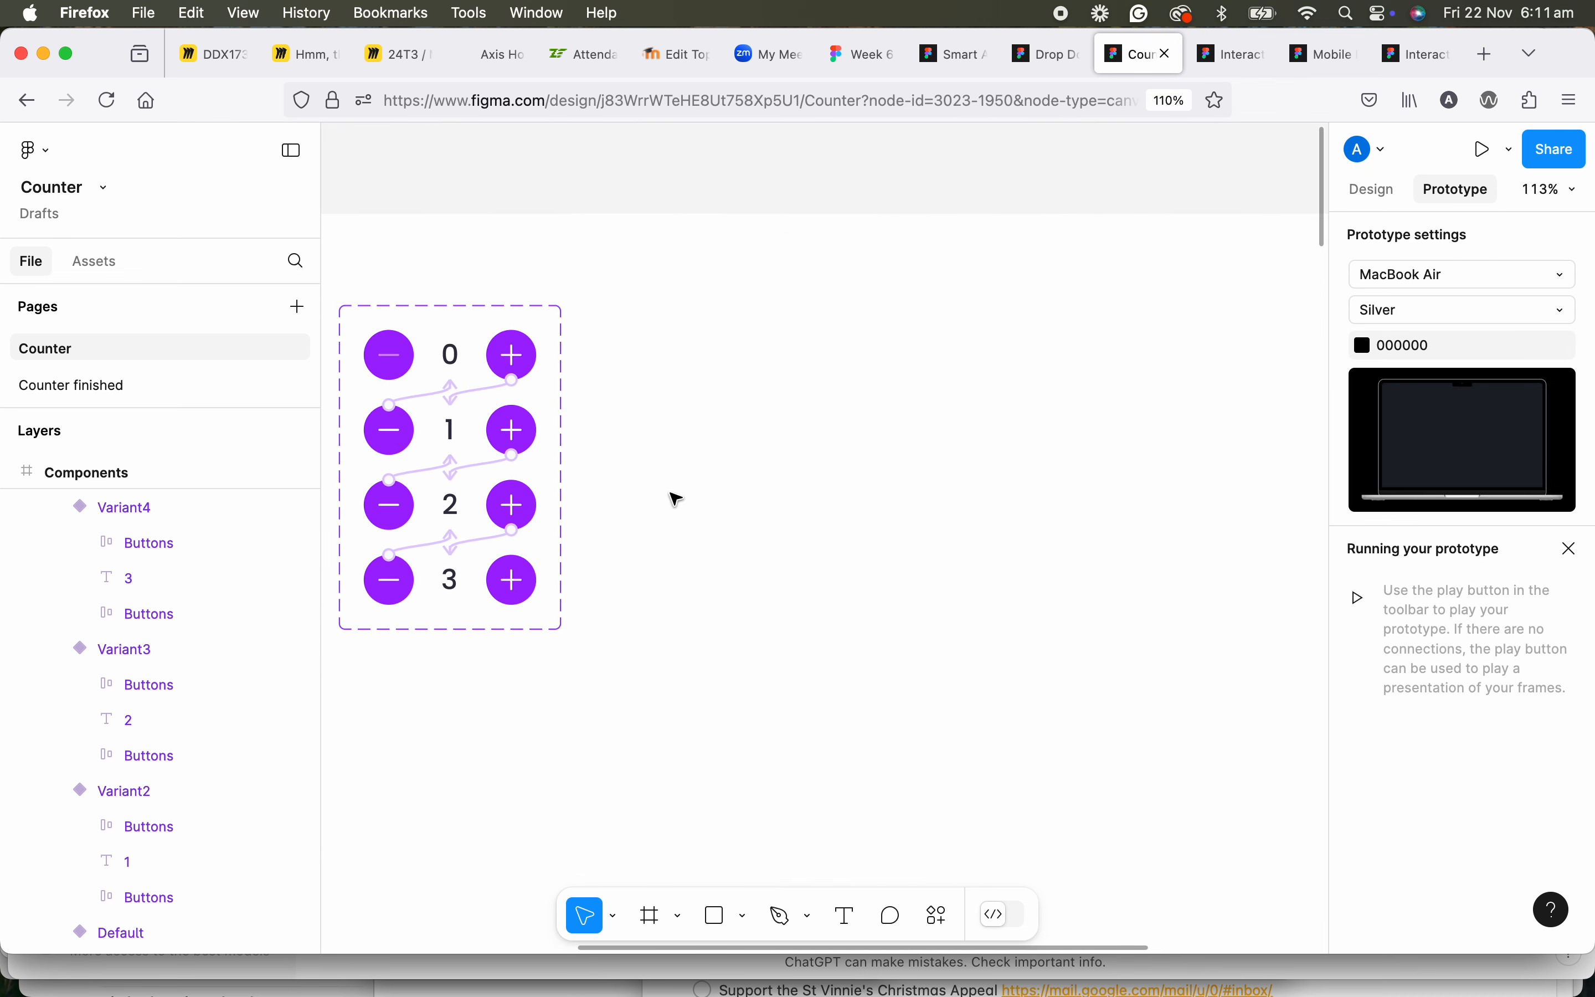
{"action": "scroll", "coordinate": [676, 499], "scroll_direction": "down", "scroll_amount": 3}
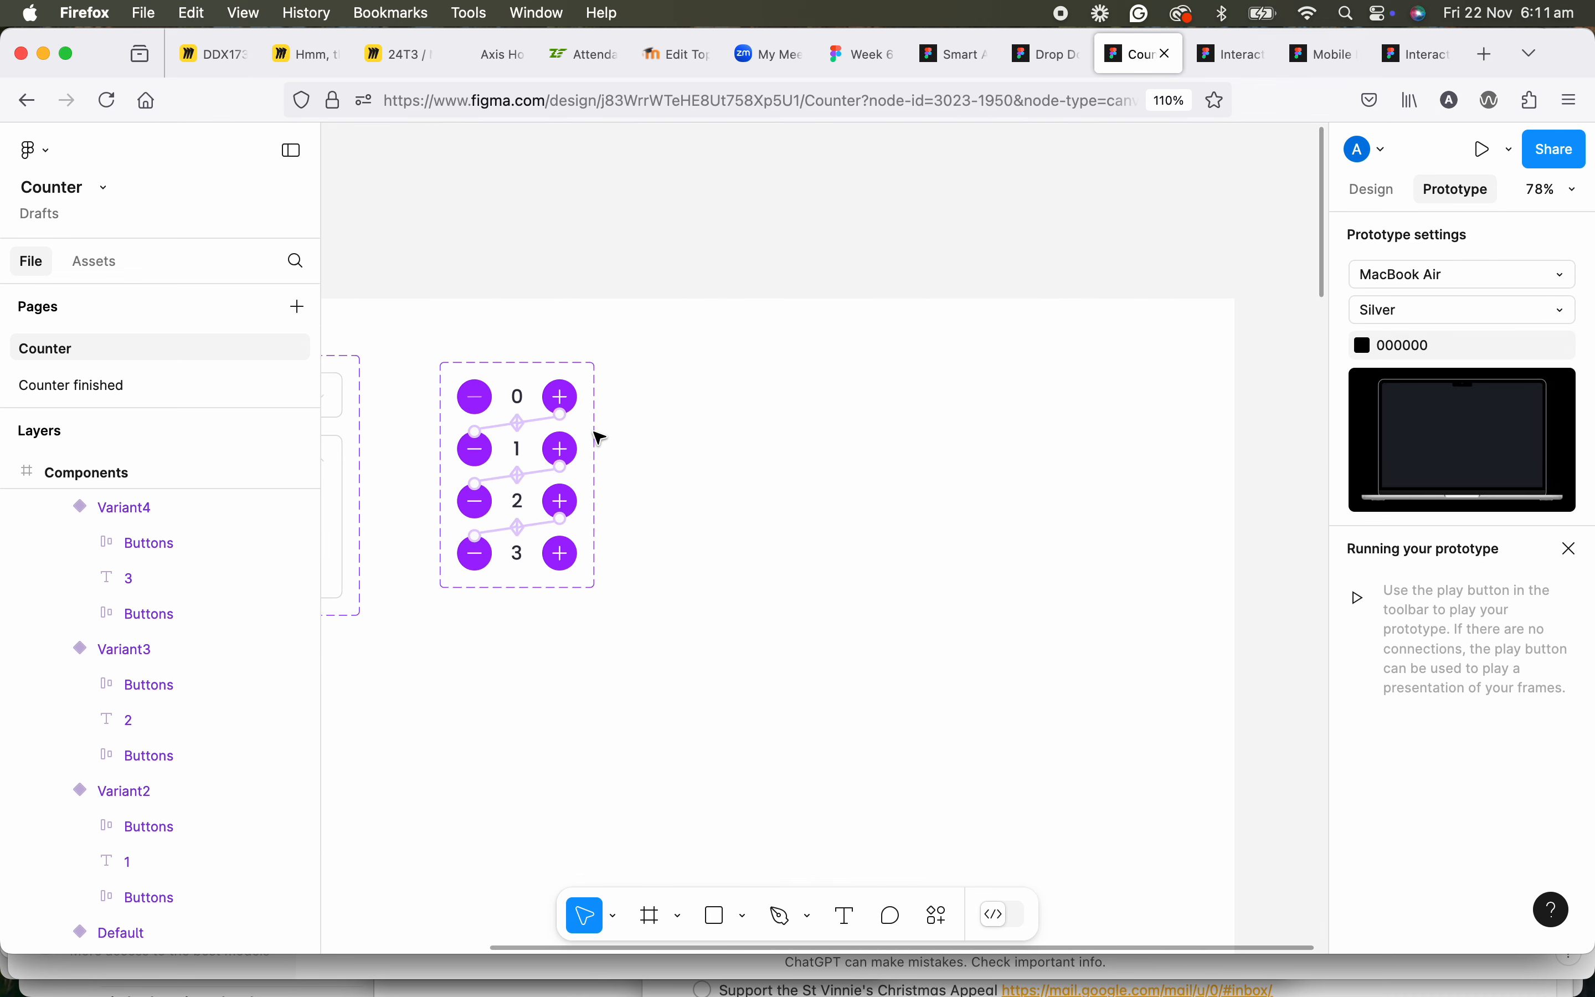
{"action": "scroll", "coordinate": [460, 427], "scroll_direction": "down", "scroll_amount": 2}
{"action": "scroll", "coordinate": [506, 671], "scroll_direction": "down", "scroll_amount": 3}
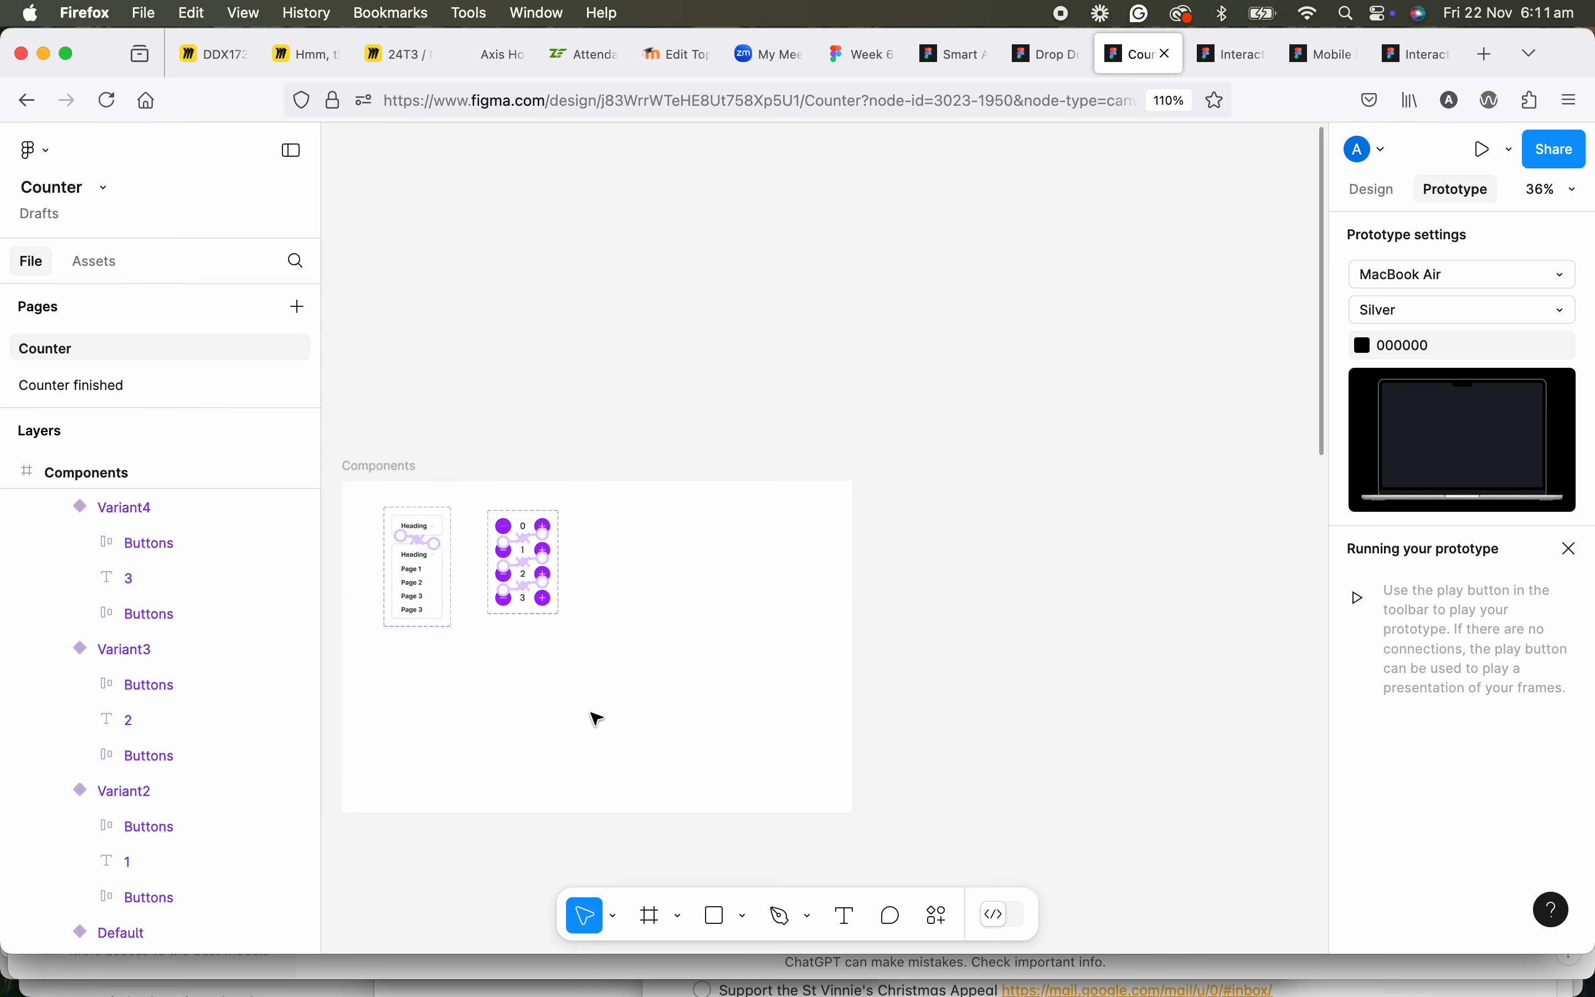
{"action": "scroll", "coordinate": [758, 541], "scroll_direction": "down", "scroll_amount": 10}
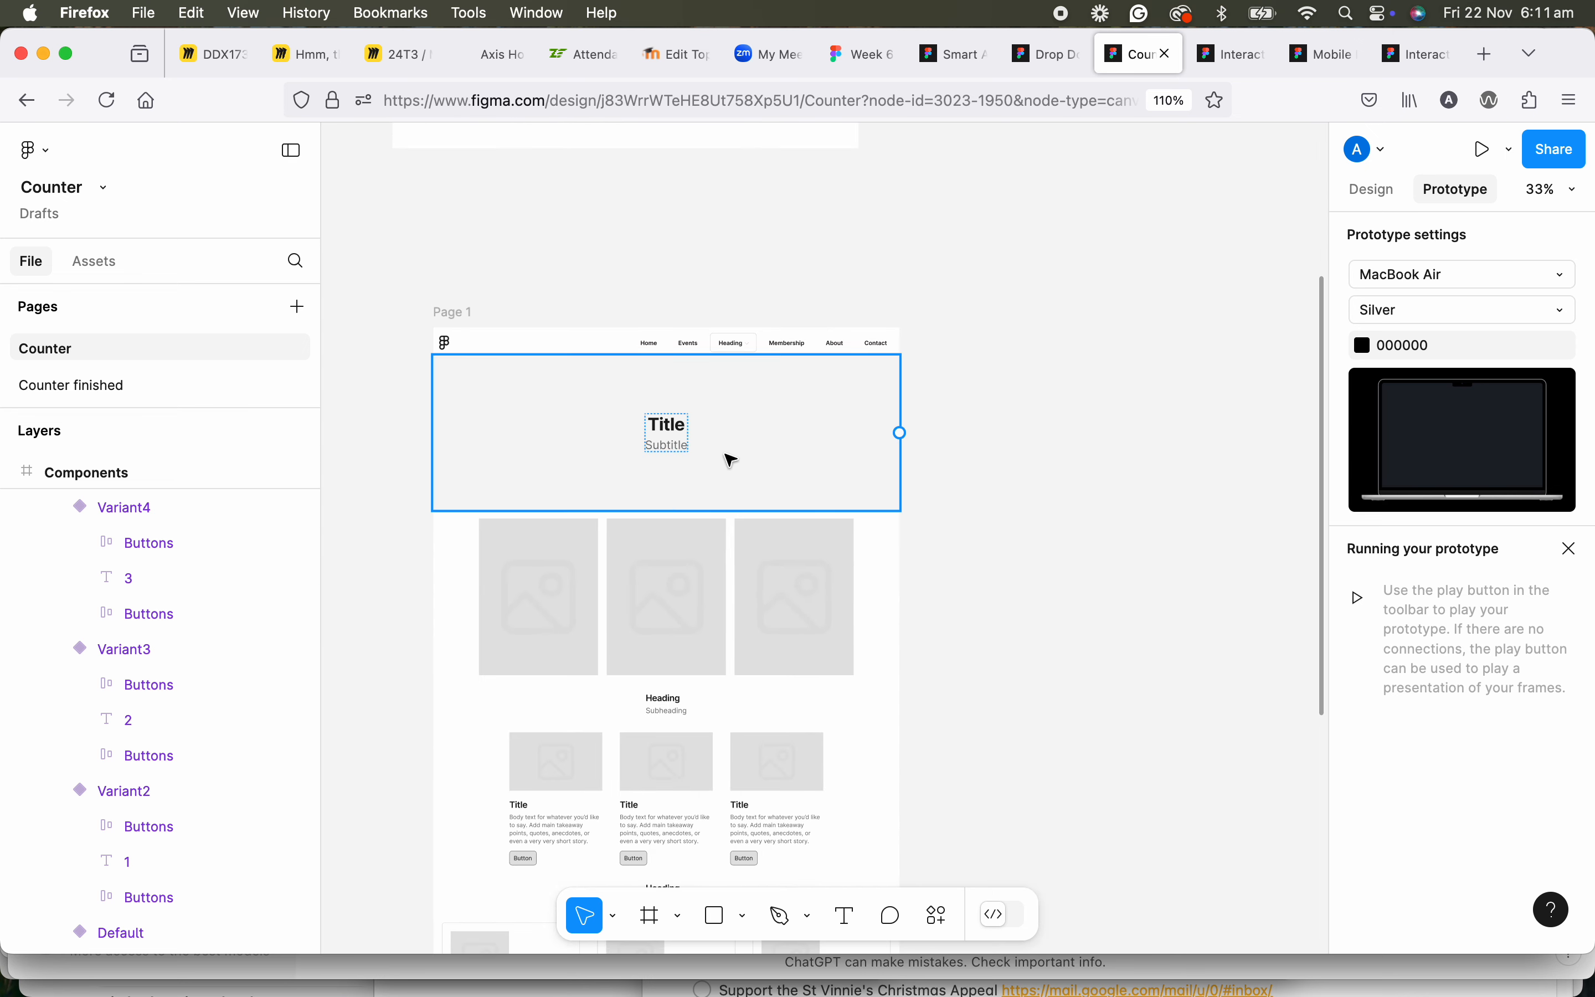
{"action": "scroll", "coordinate": [725, 501], "scroll_direction": "up", "scroll_amount": 8}
{"action": "scroll", "coordinate": [689, 554], "scroll_direction": "up", "scroll_amount": 10}
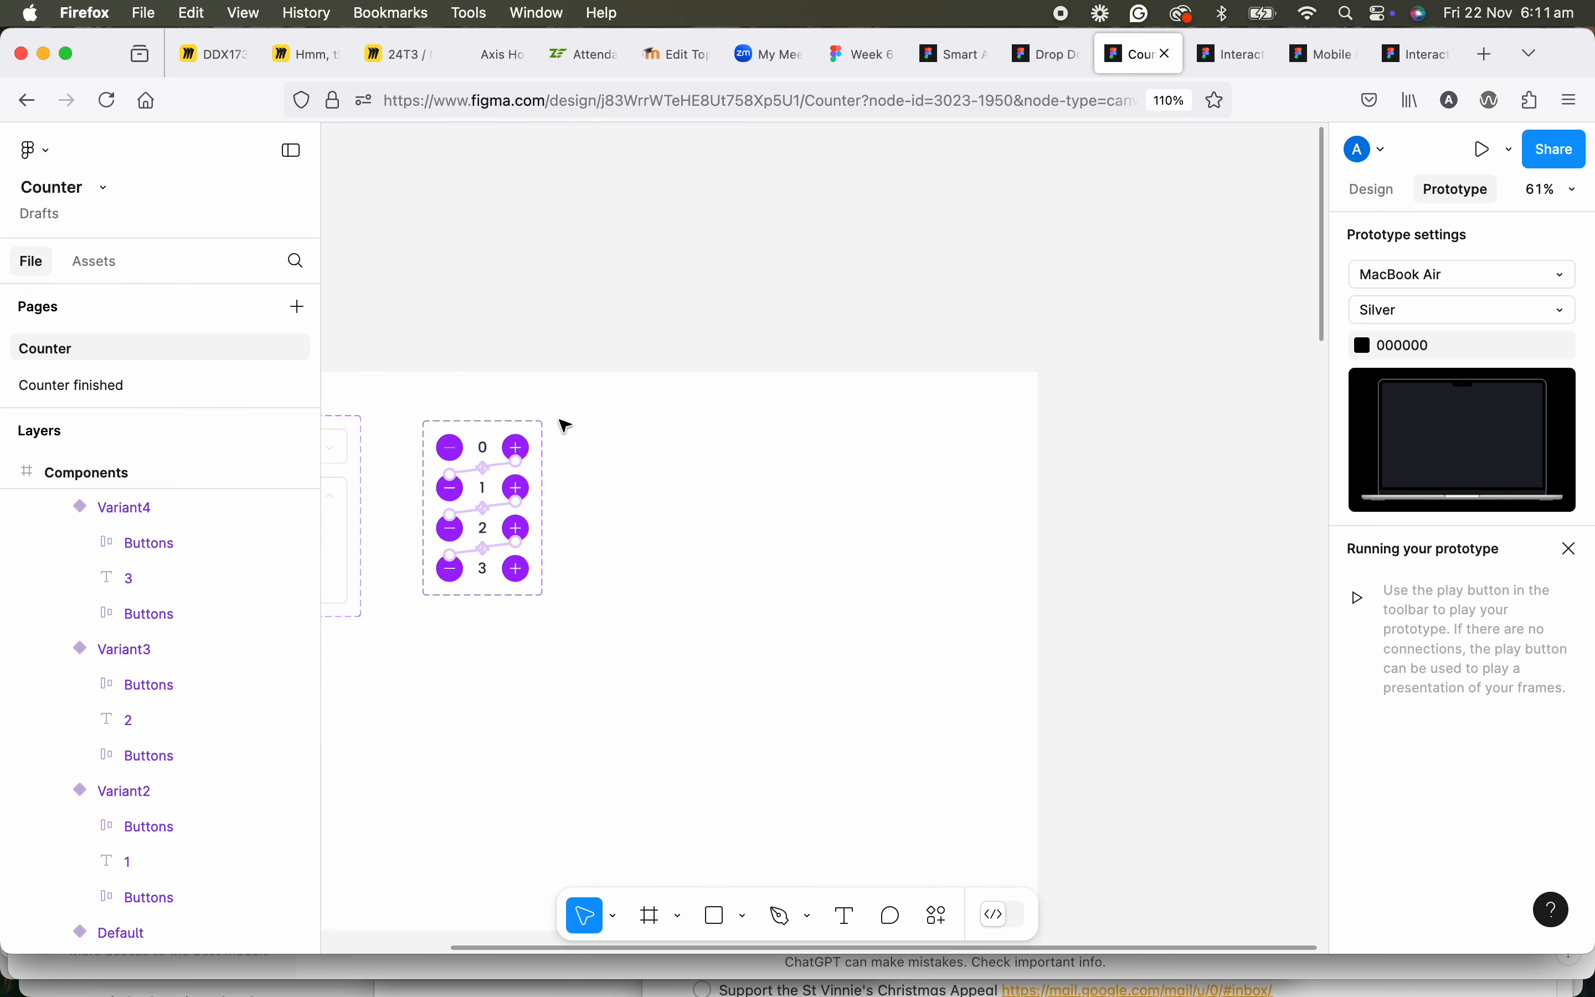
{"action": "scroll", "coordinate": [649, 494], "scroll_direction": "down", "scroll_amount": 5}
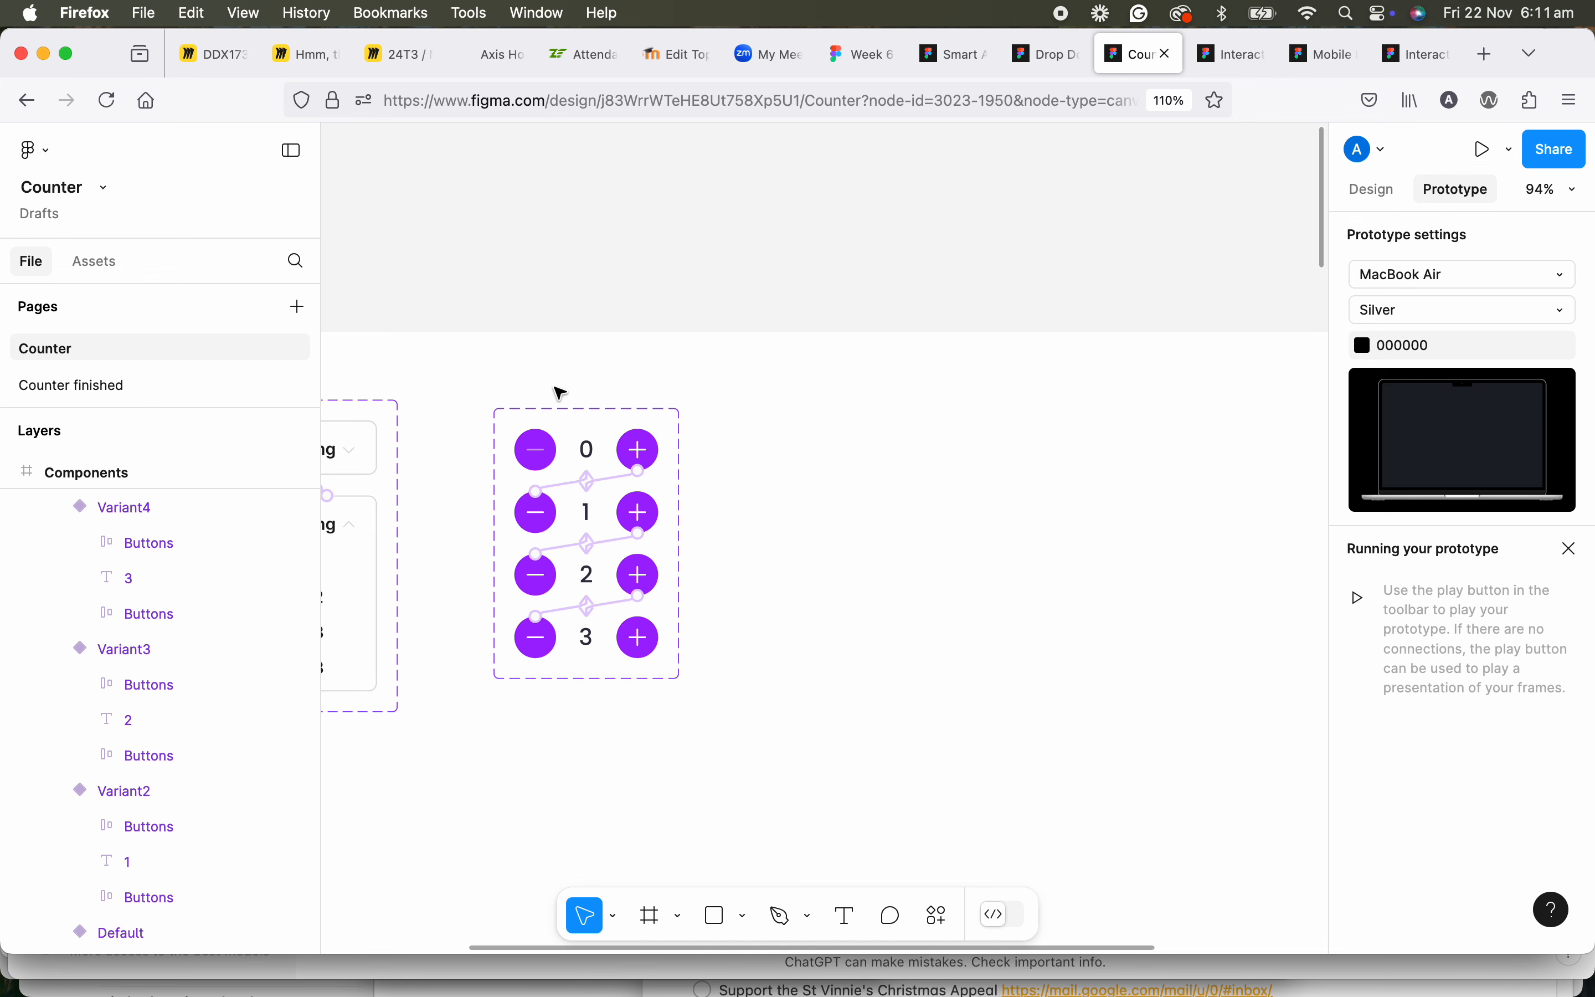
Preview the Components frame with the counter as a prototype, and close the preview.
{"action": "left_click", "coordinate": [582, 430]}
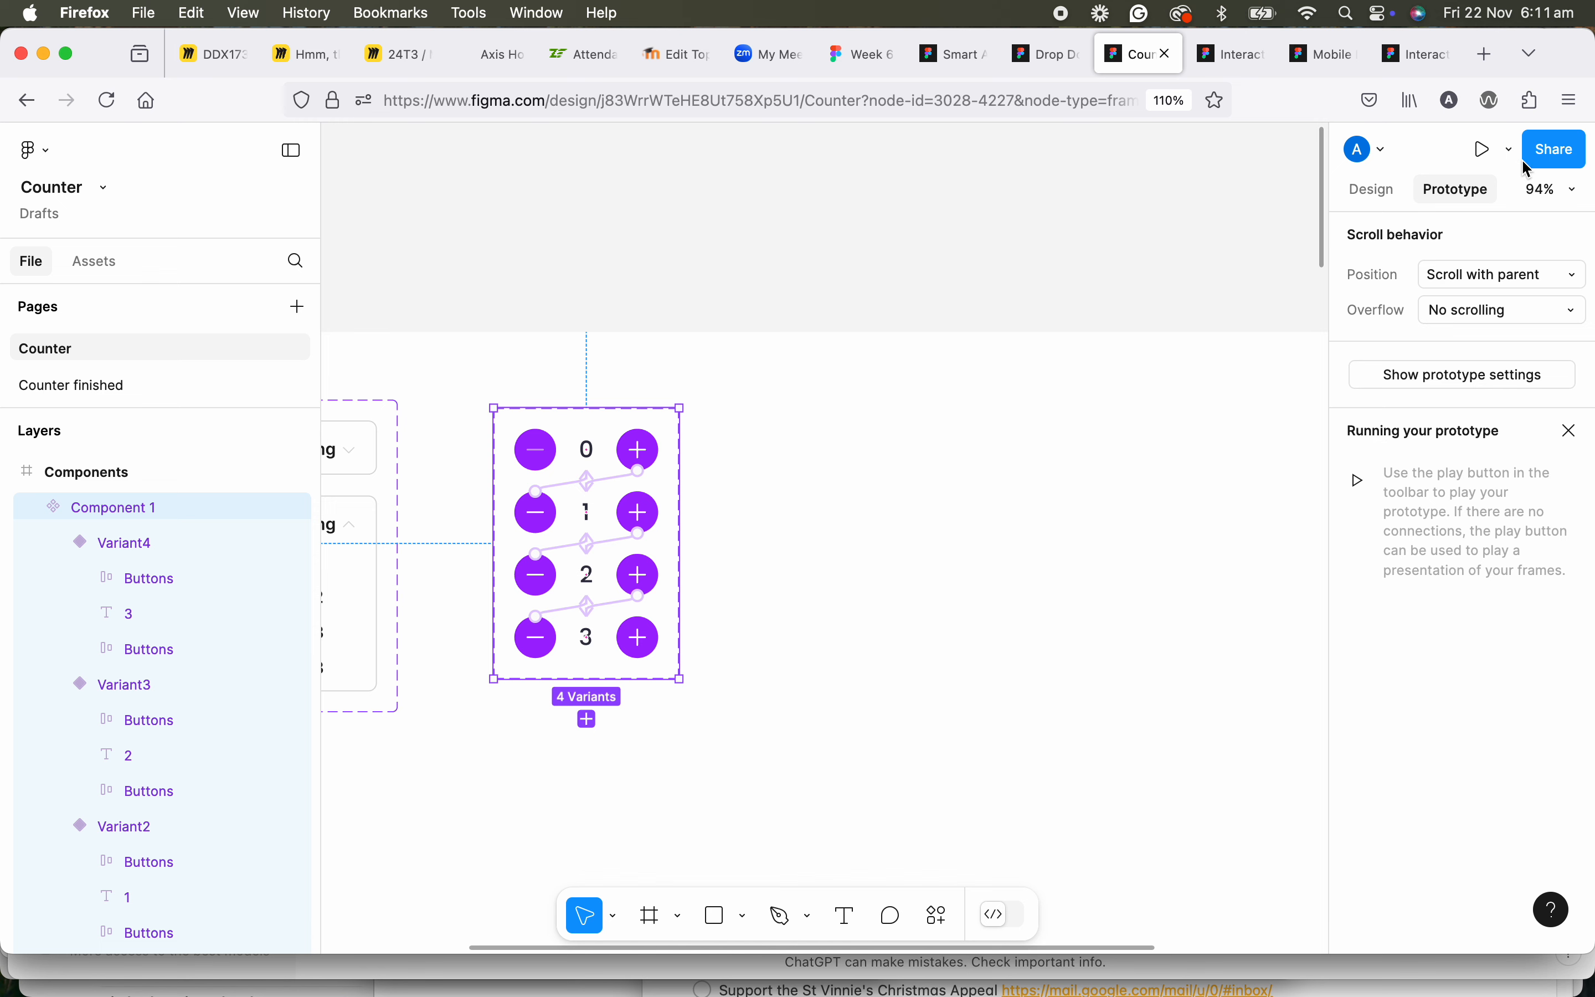
{"action": "left_click", "coordinate": [1493, 152]}
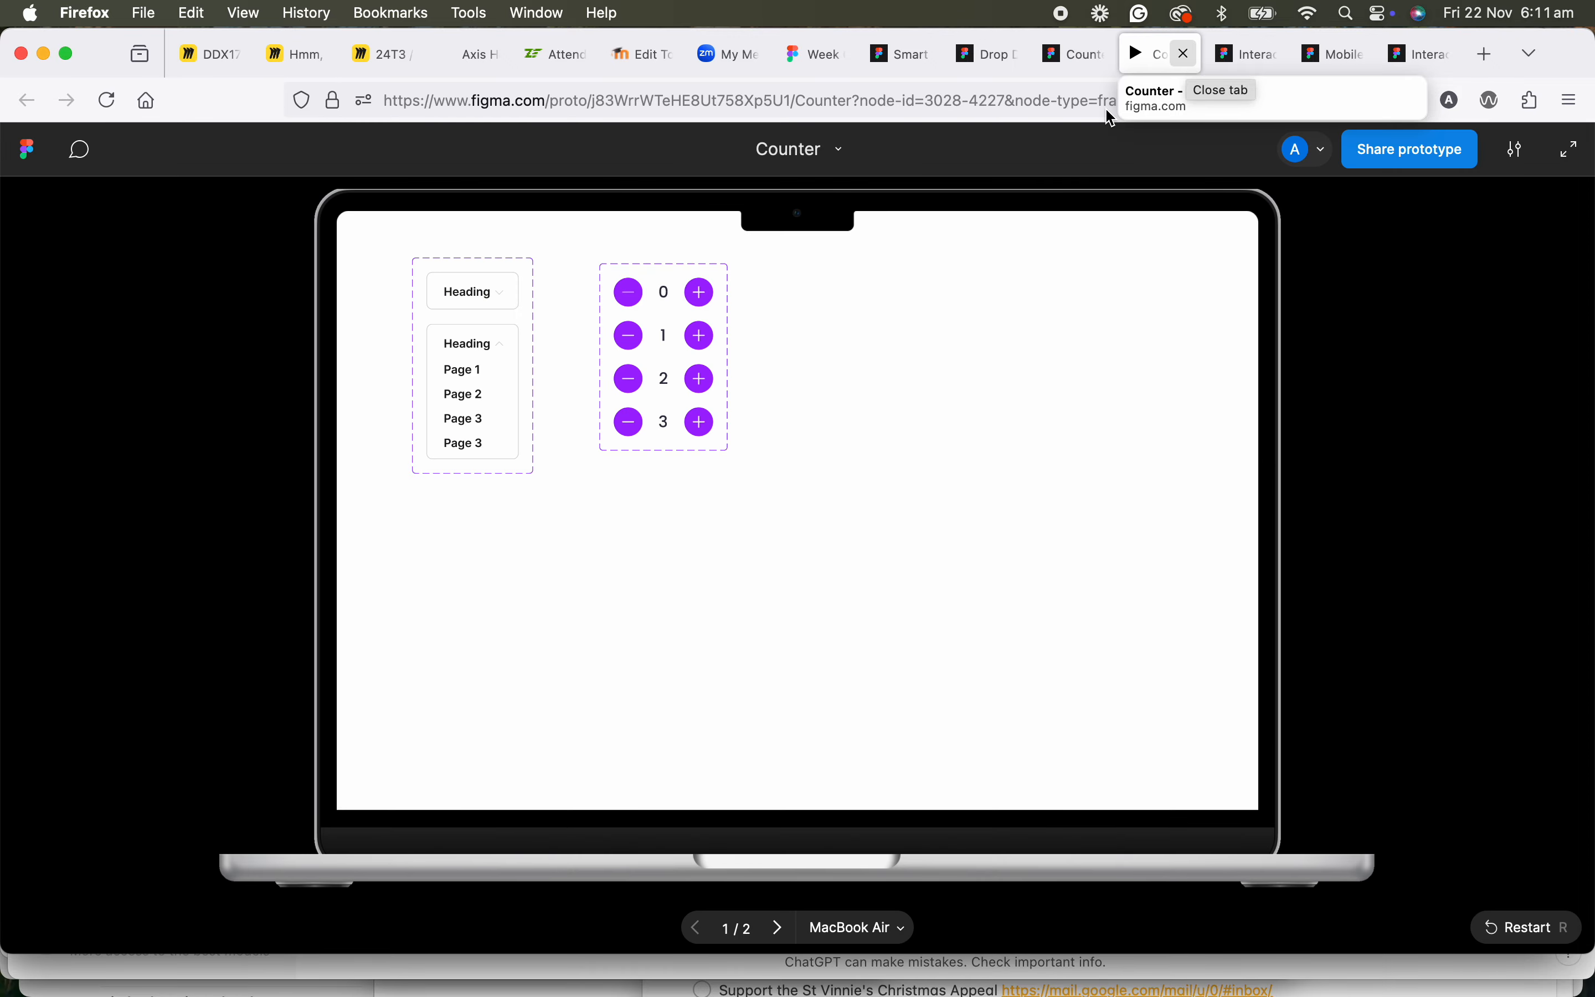
{"action": "left_click", "coordinate": [1185, 52]}
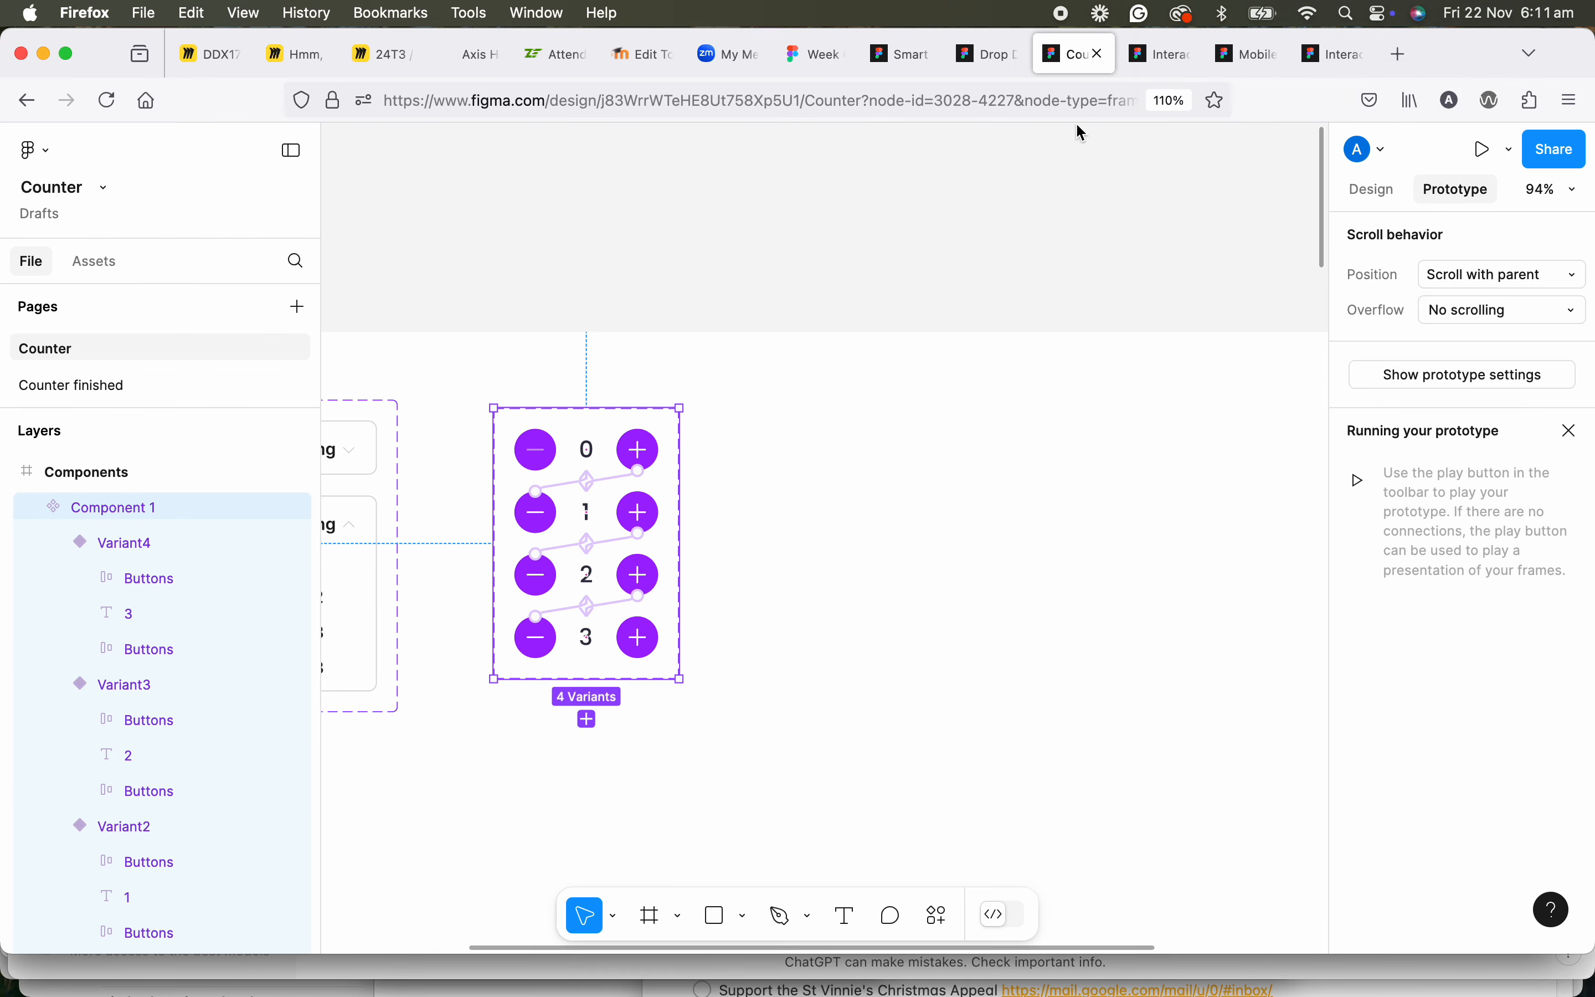
Look through the local component assets, including the Counter page's group, and return to the page's layers.
{"action": "scroll", "coordinate": [774, 491], "scroll_direction": "down", "scroll_amount": 2}
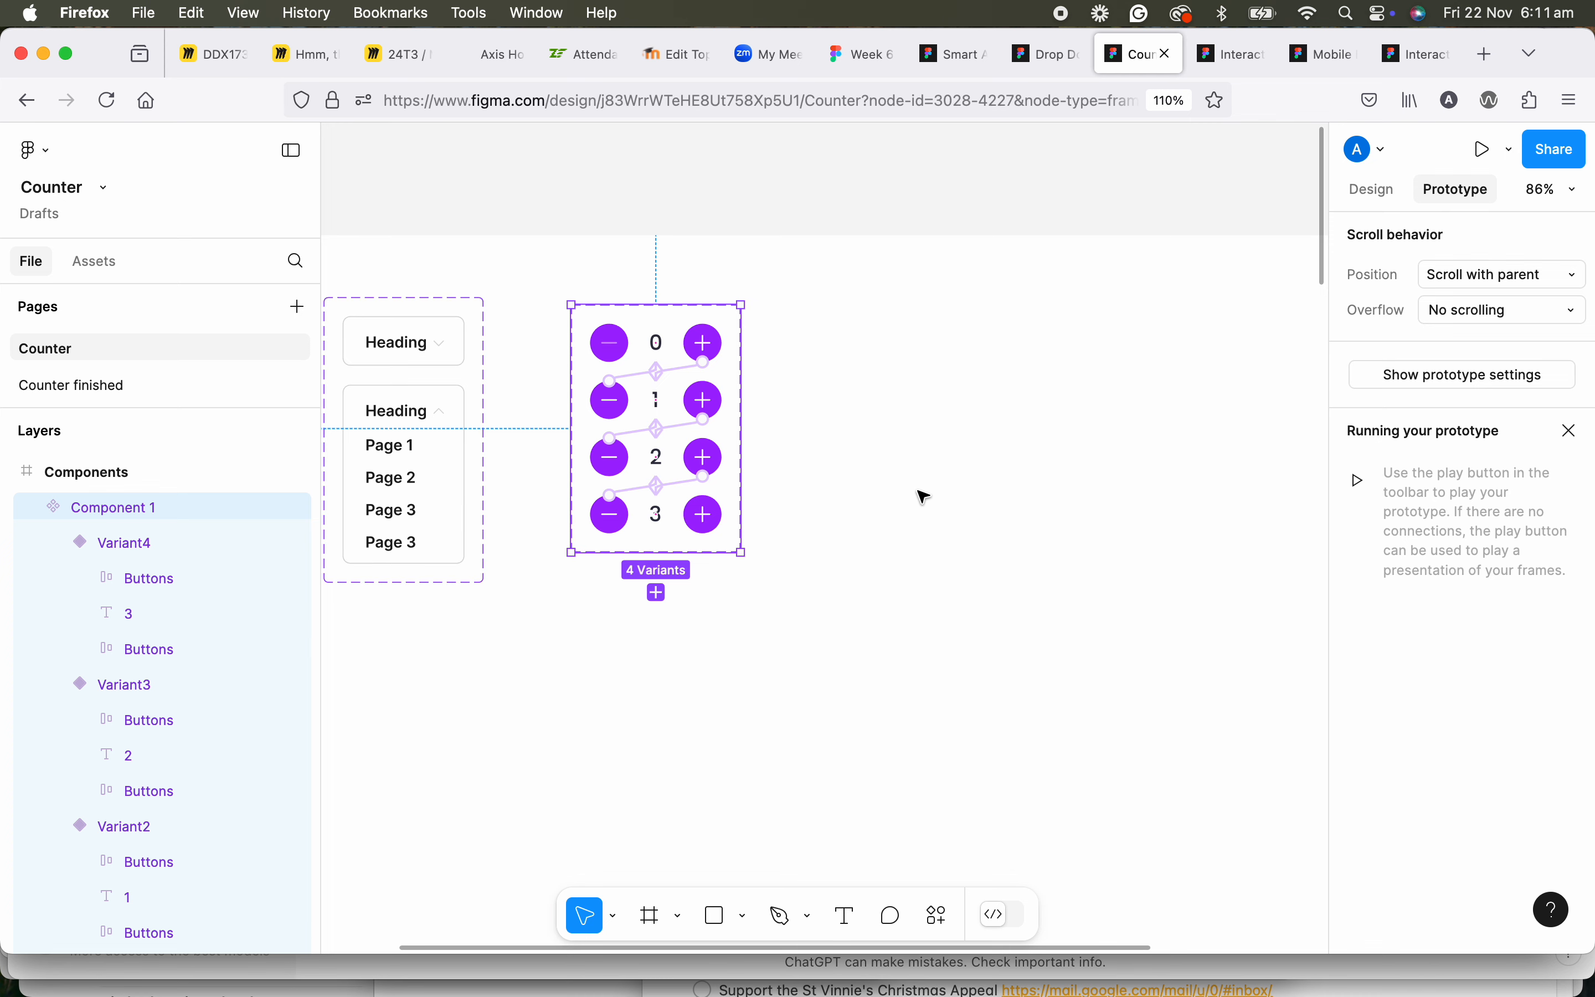
{"action": "scroll", "coordinate": [836, 478], "scroll_direction": "right", "scroll_amount": 3}
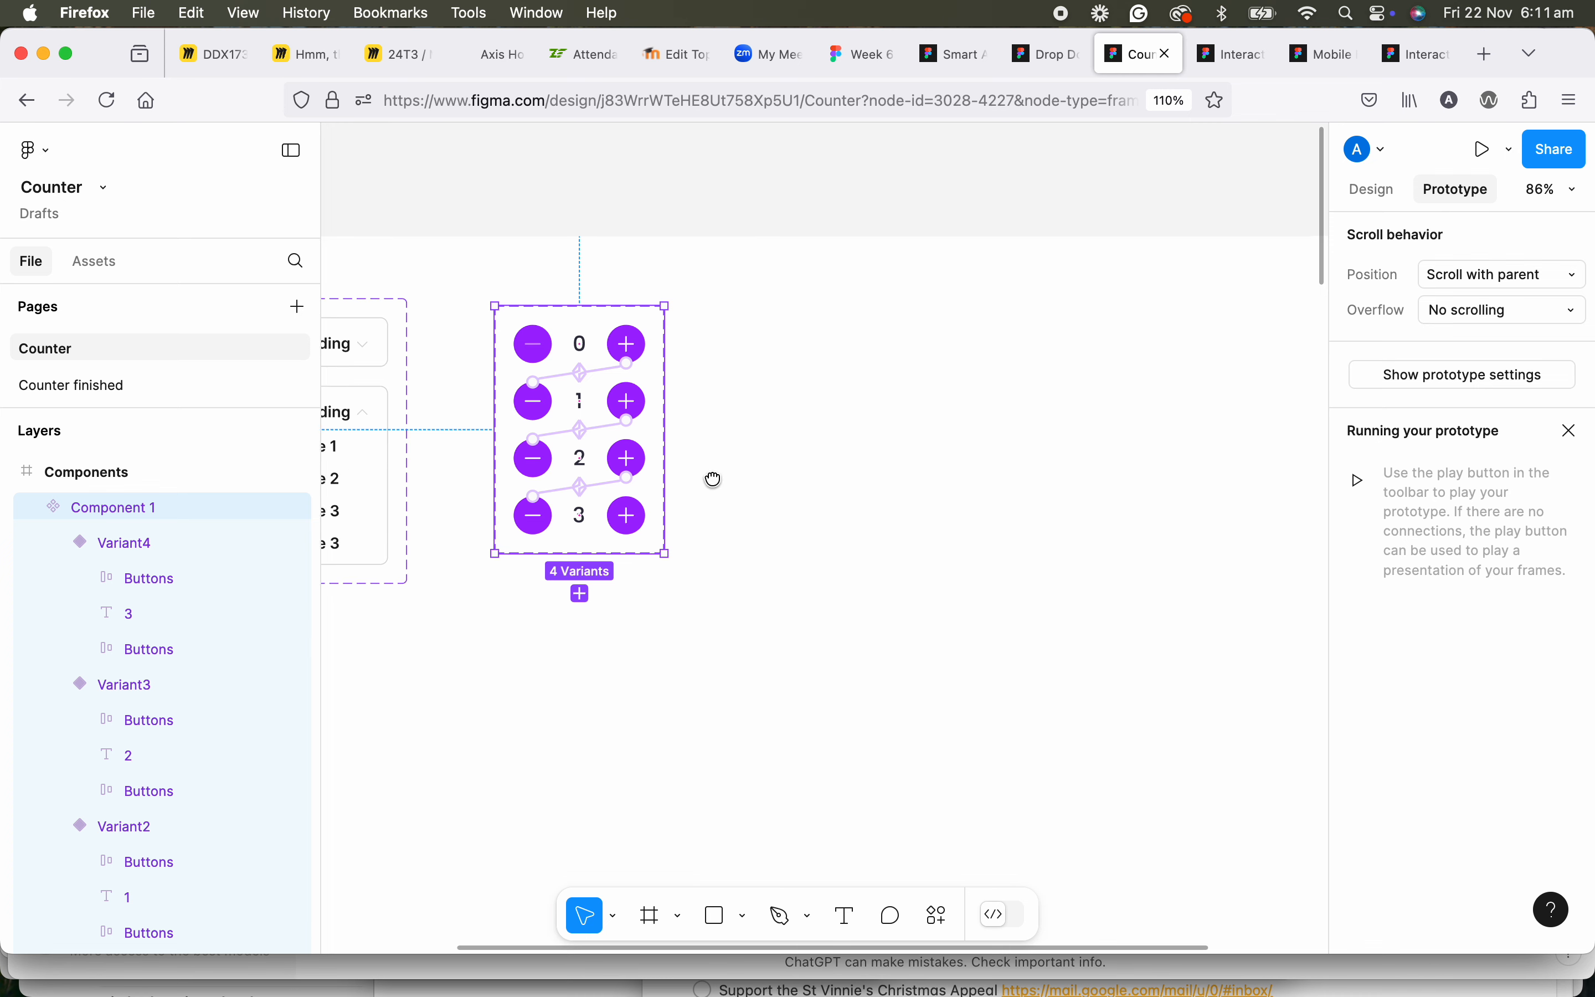
{"action": "left_click", "coordinate": [821, 478]}
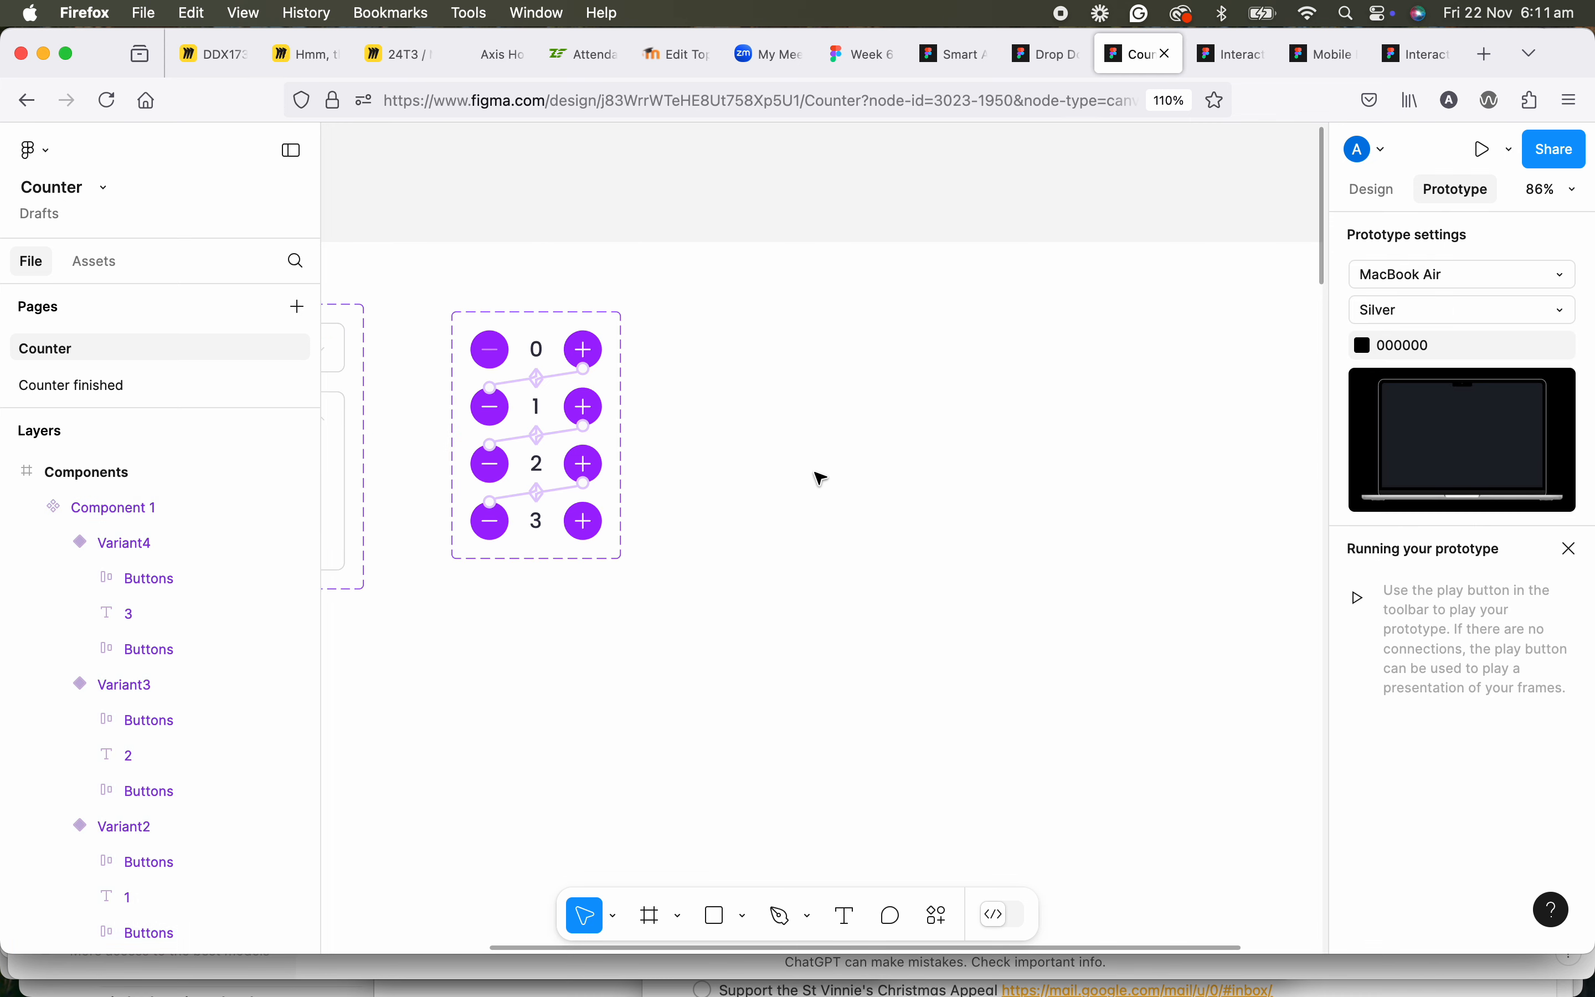
{"action": "left_click", "coordinate": [112, 270]}
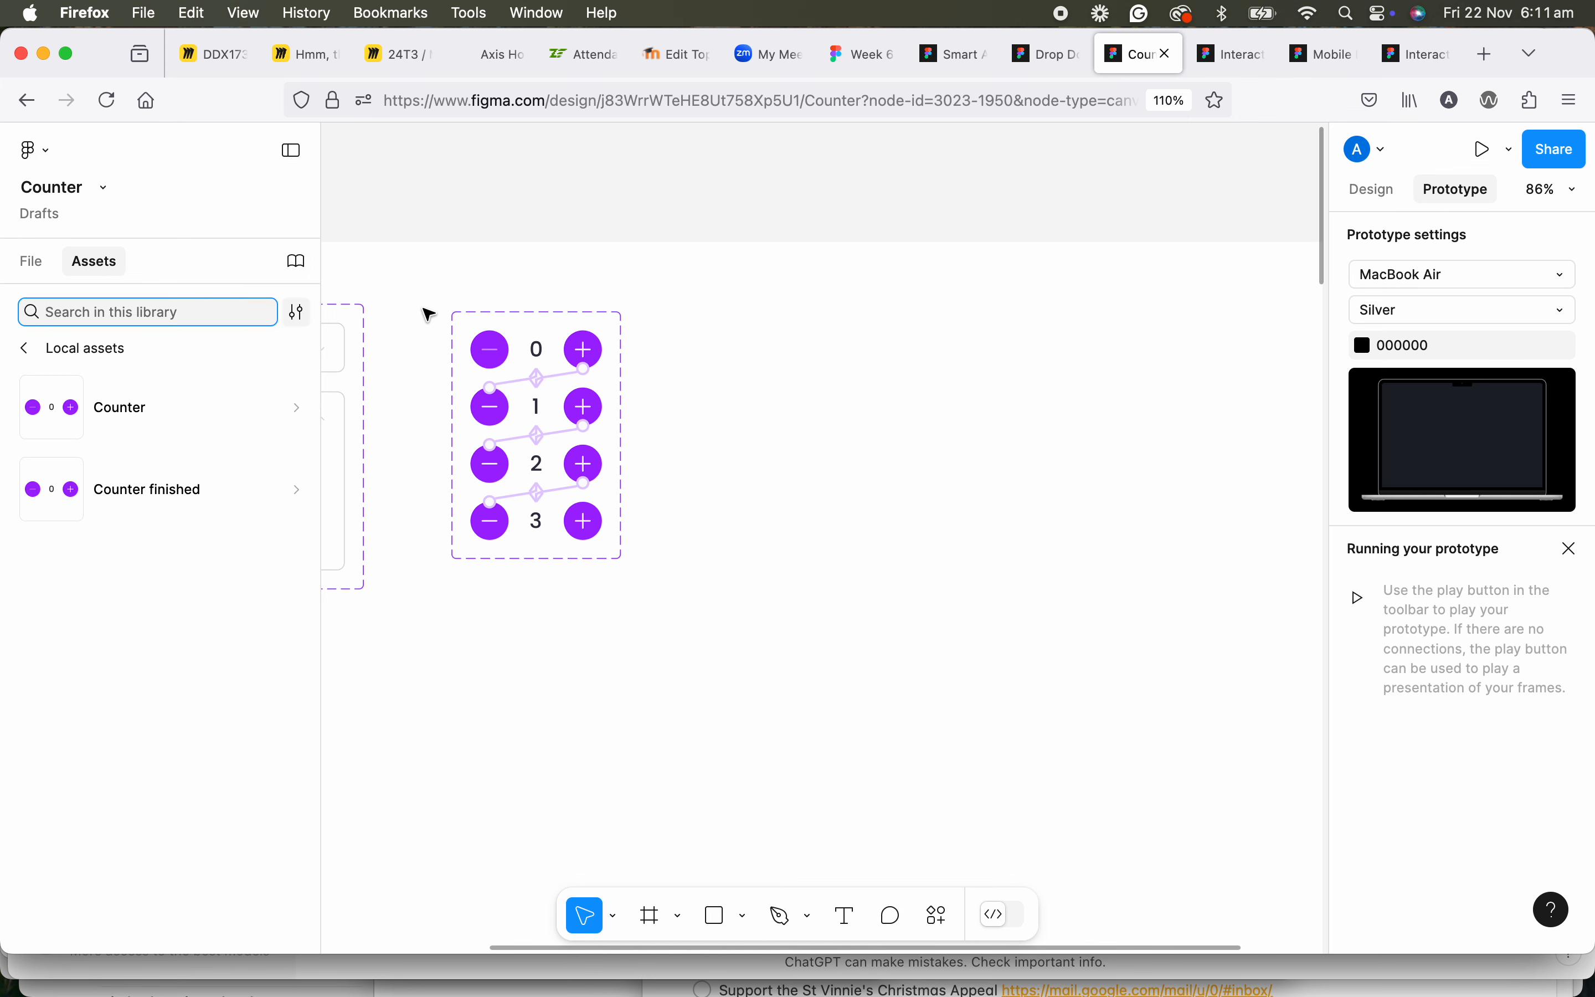
{"action": "scroll", "coordinate": [432, 316], "scroll_direction": "down", "scroll_amount": 2}
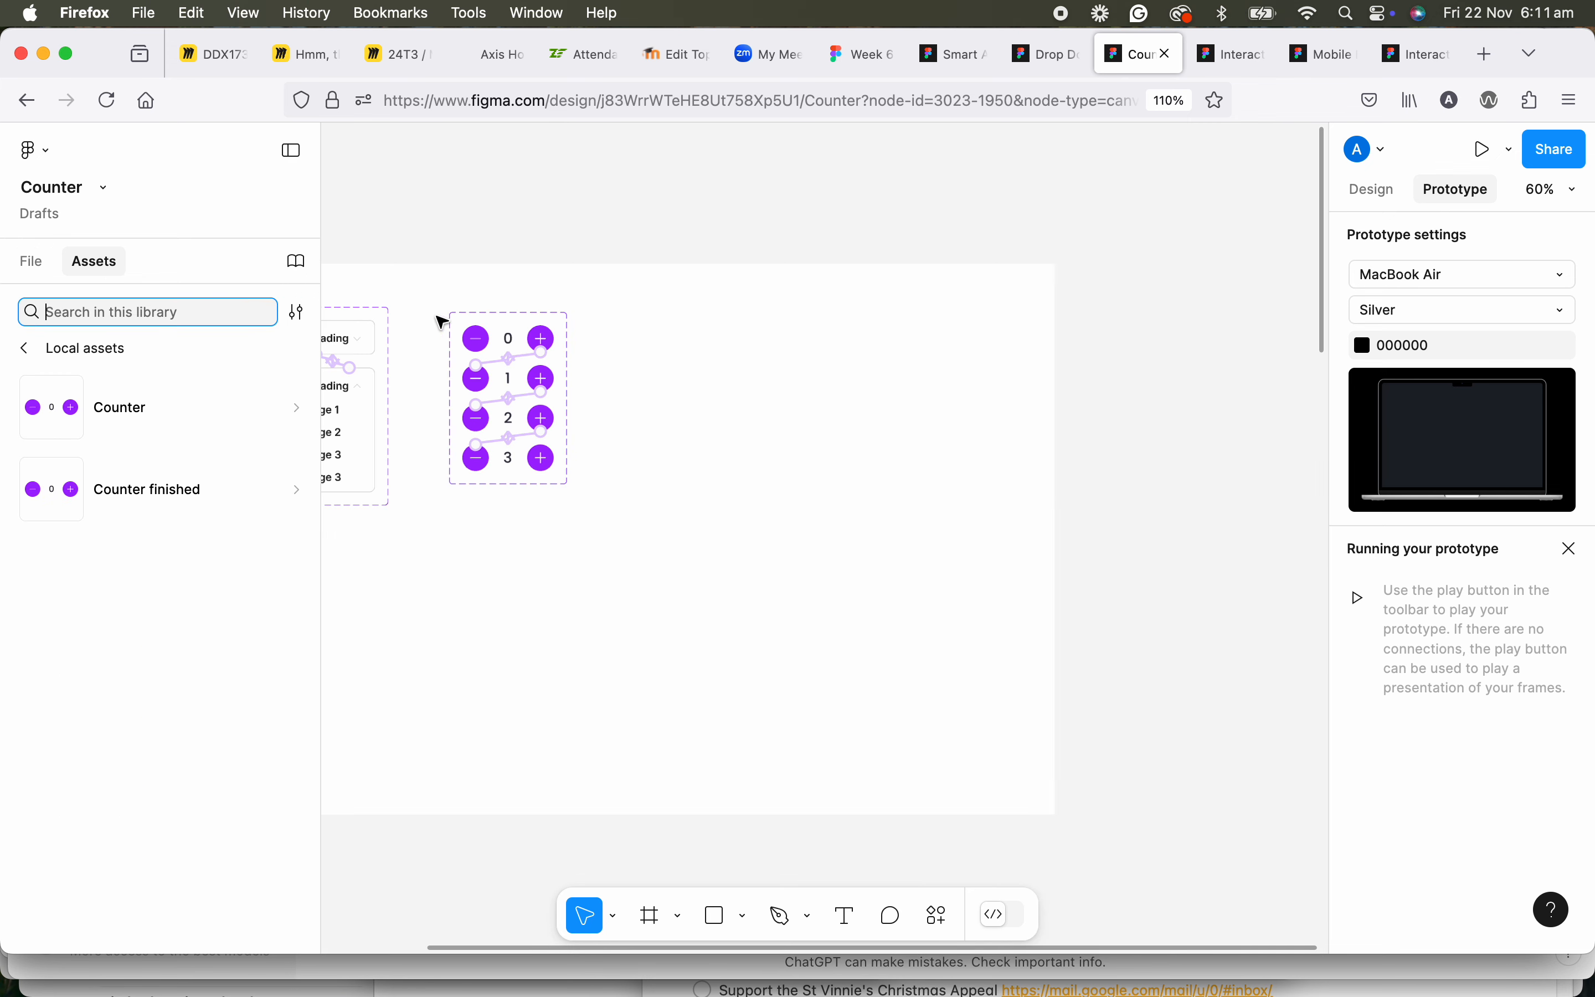
{"action": "left_click", "coordinate": [130, 415]}
{"action": "left_click", "coordinate": [46, 264]}
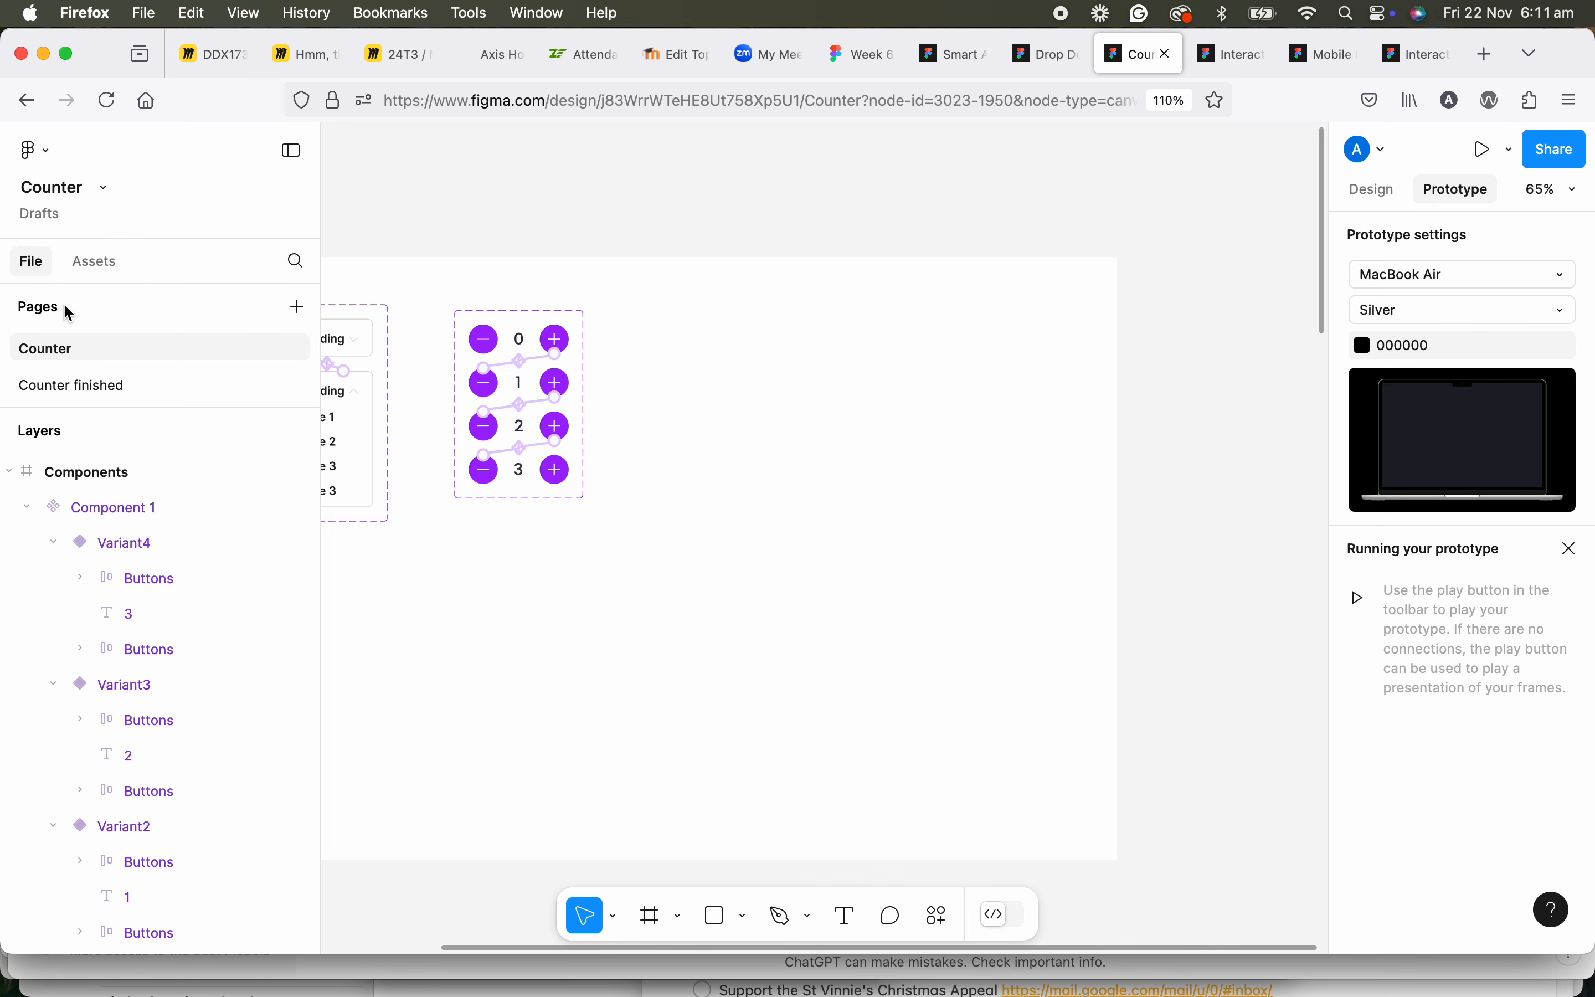
{"action": "left_click", "coordinate": [95, 262]}
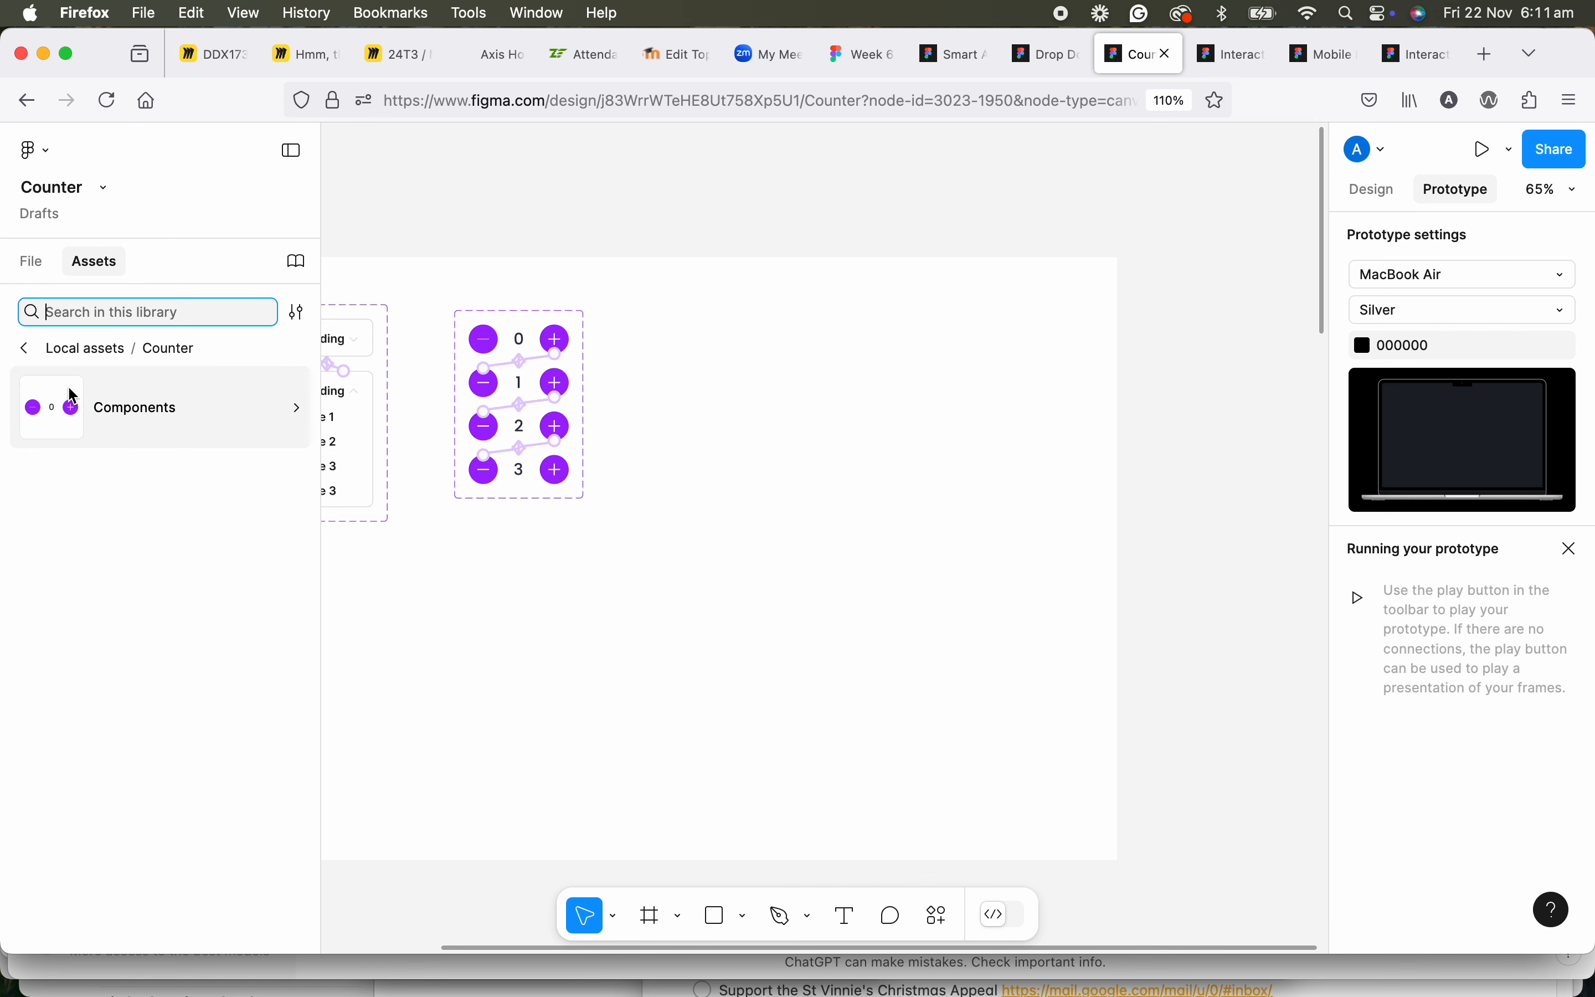
{"action": "left_click", "coordinate": [25, 348]}
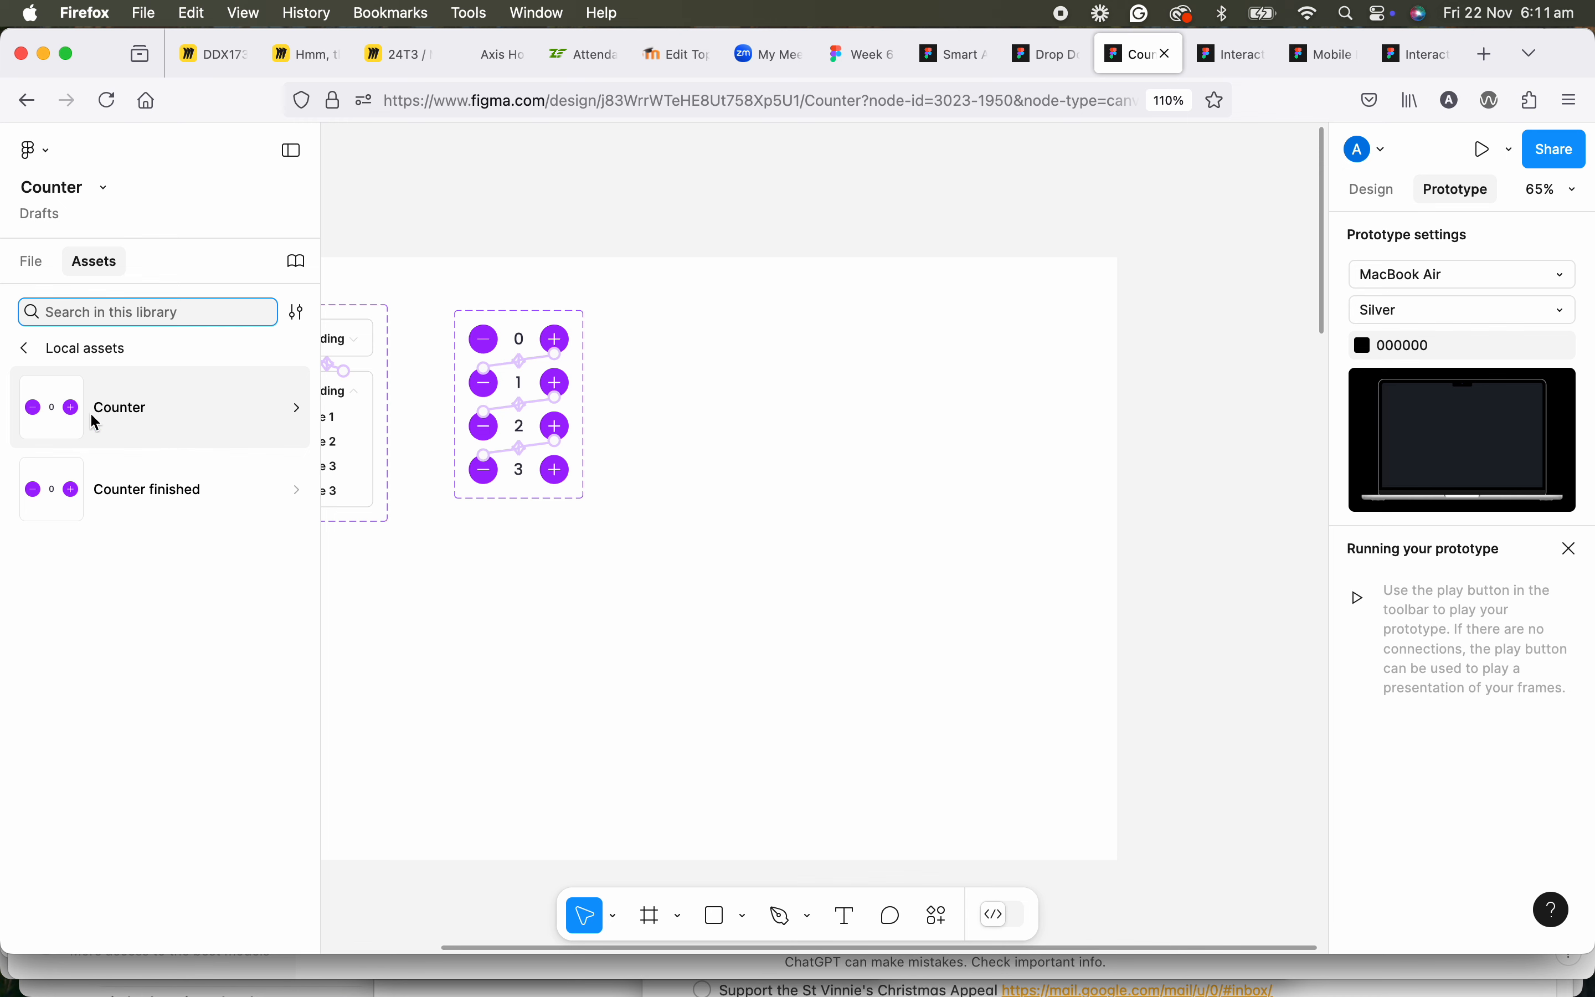
{"action": "left_click", "coordinate": [35, 263]}
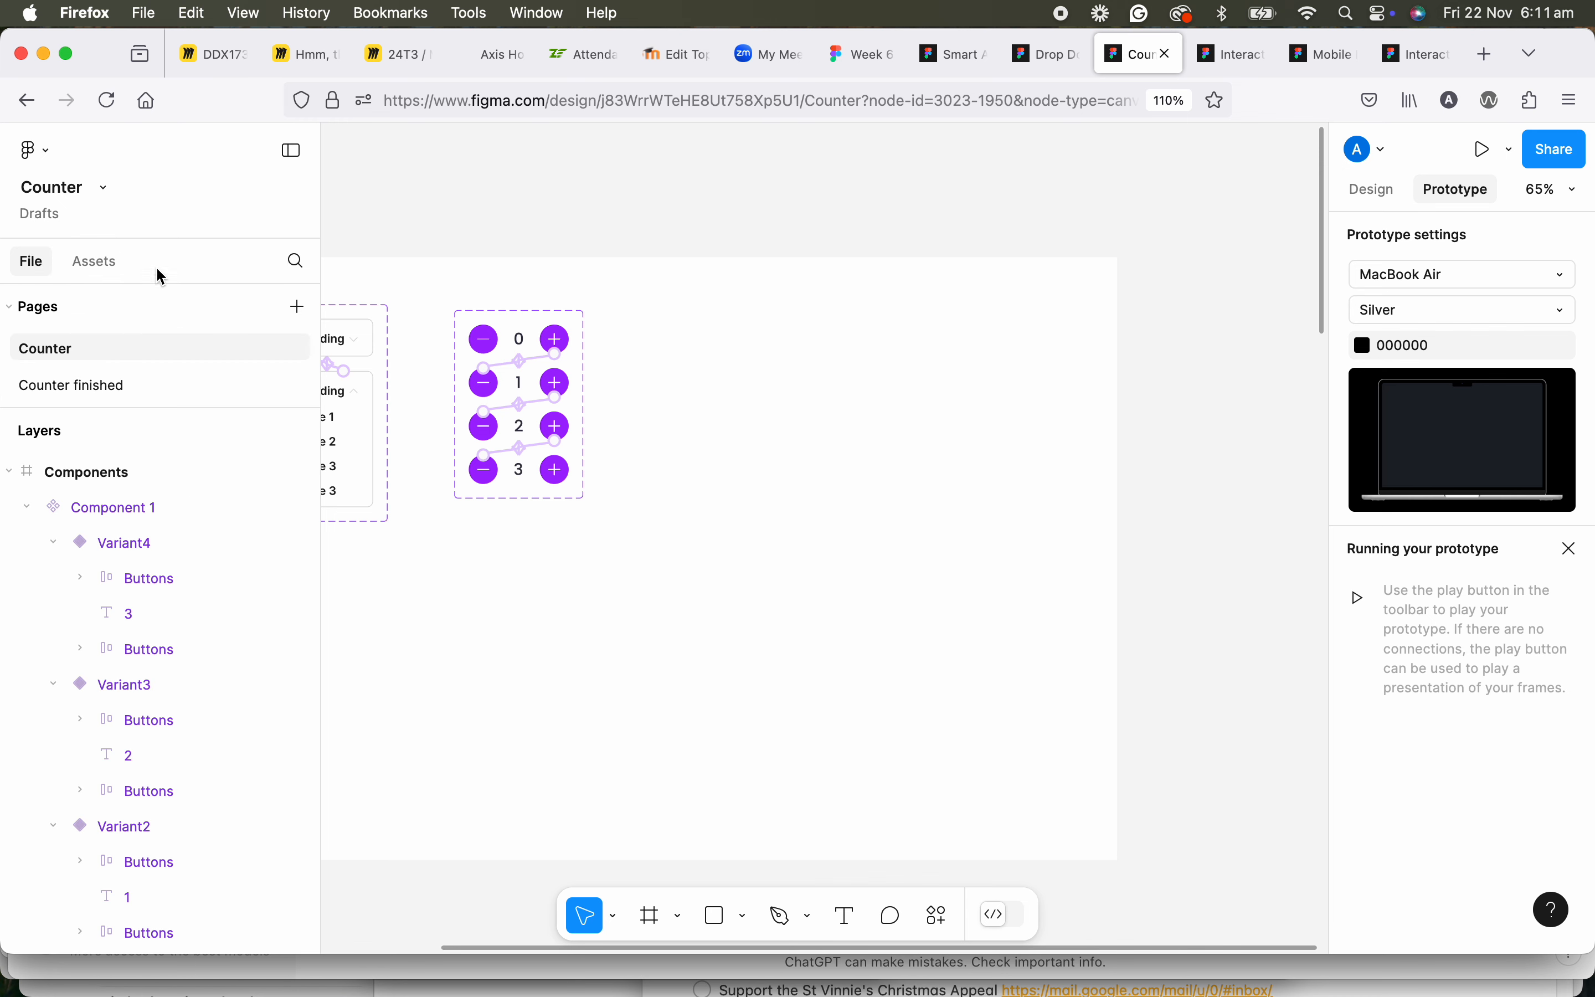
Open the Components group of the Counter page in the local assets to show its components.
{"action": "left_click", "coordinate": [114, 257]}
{"action": "left_click", "coordinate": [117, 416]}
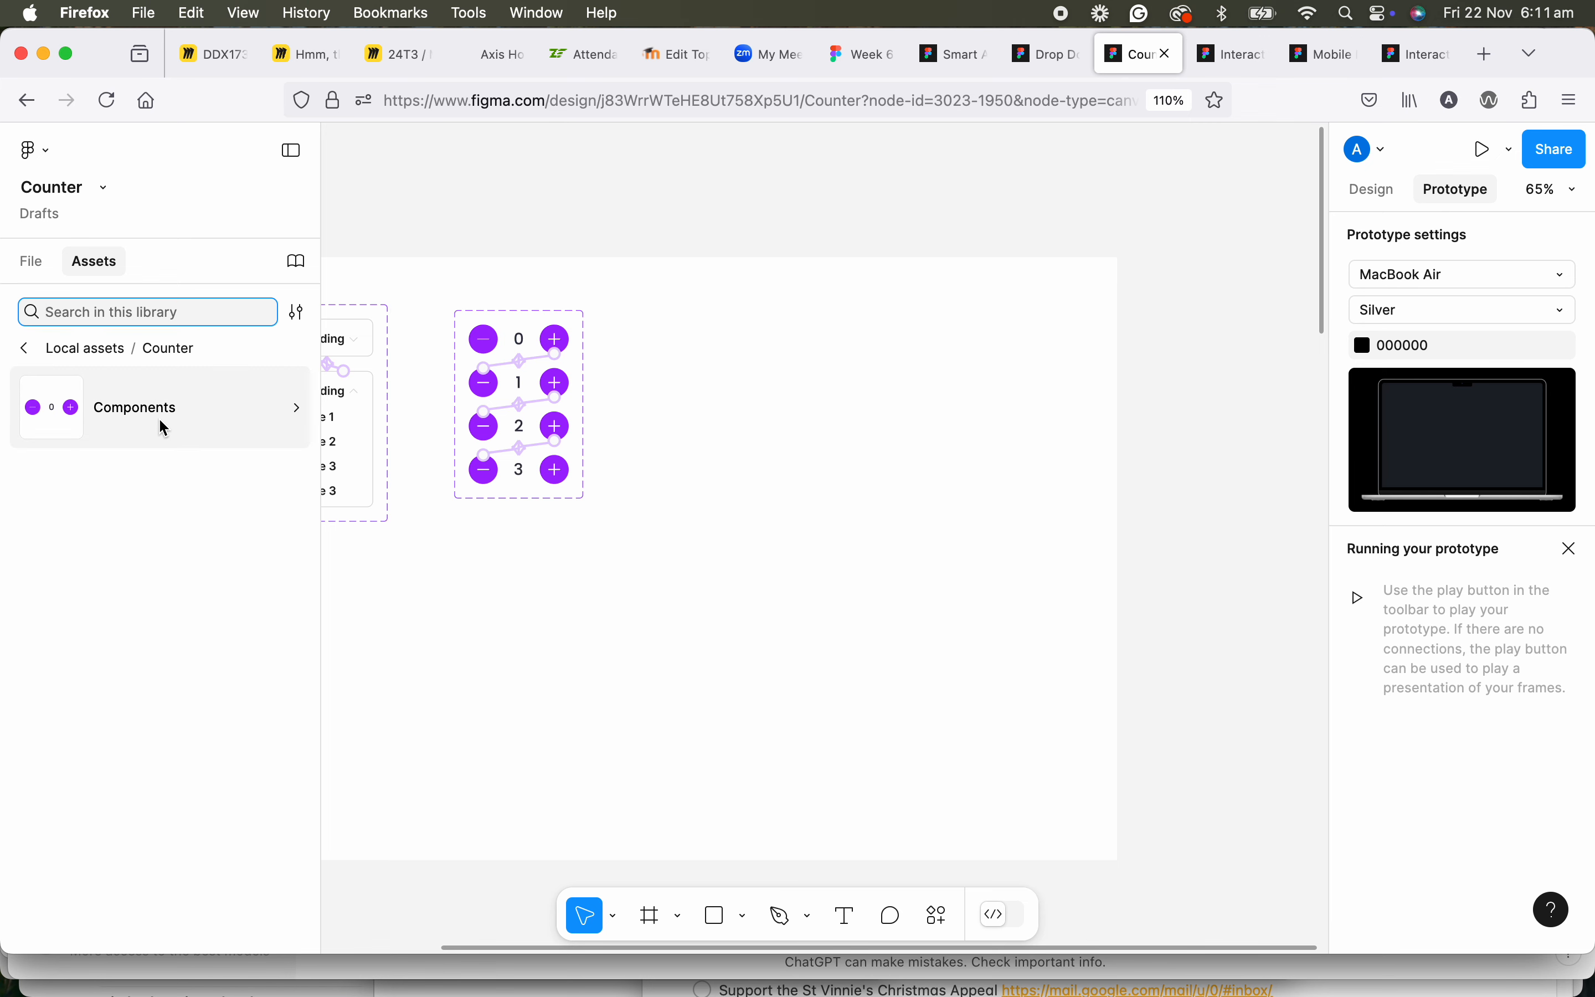
{"action": "scroll", "coordinate": [626, 284], "scroll_direction": "left", "scroll_amount": 6}
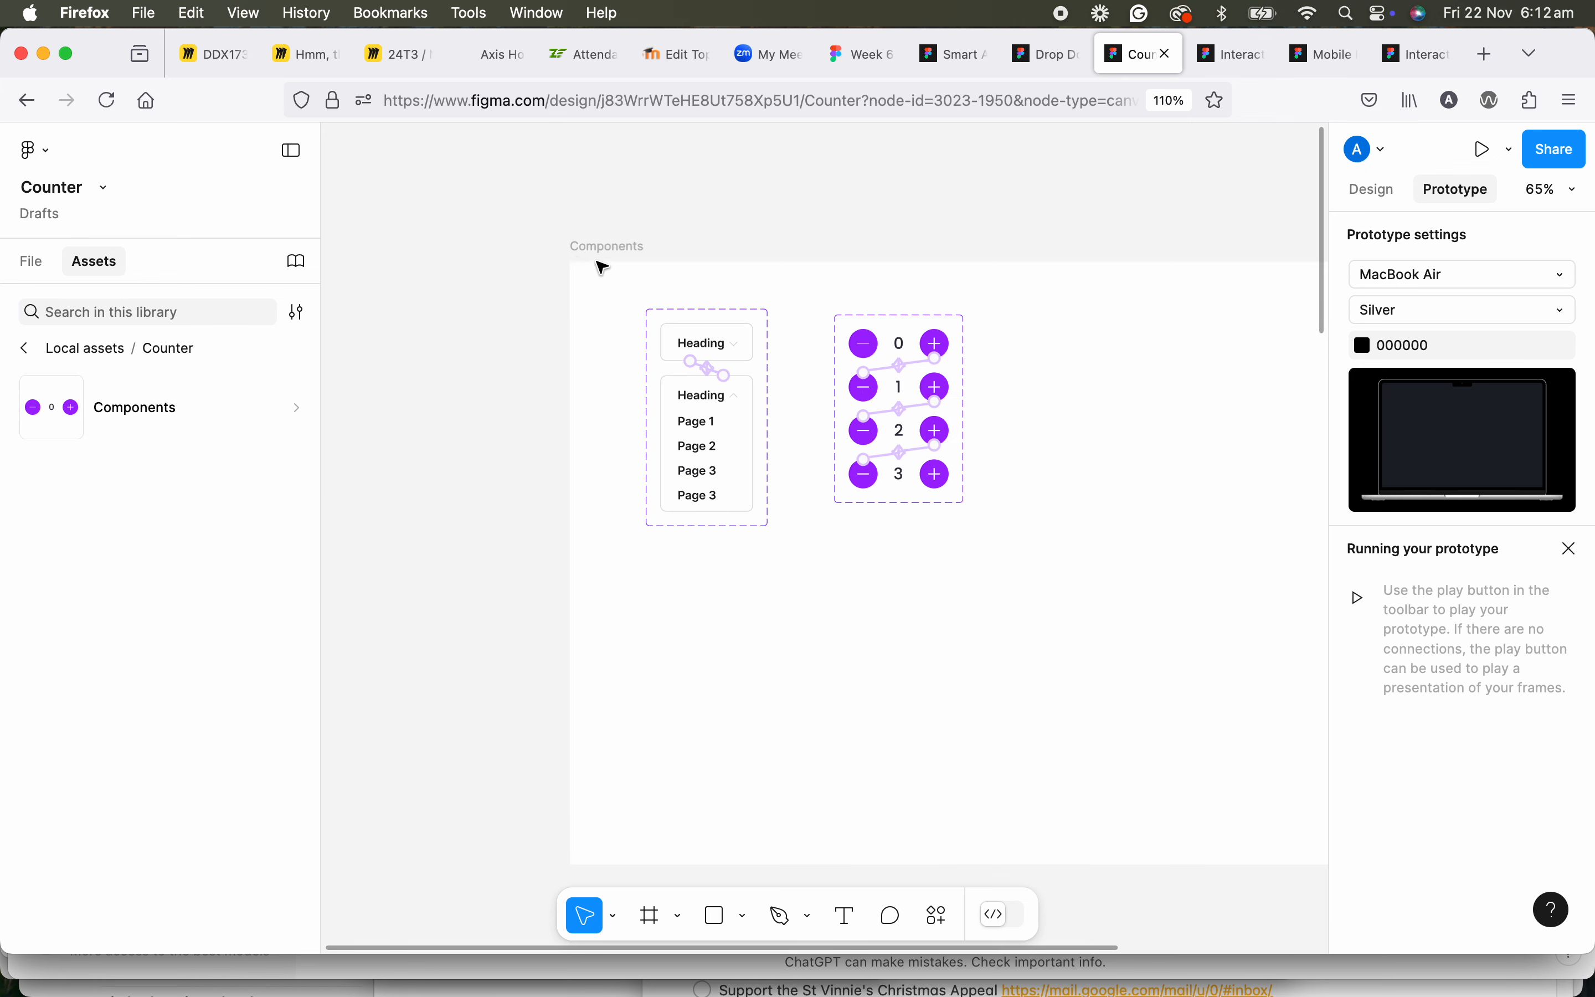
{"action": "scroll", "coordinate": [856, 350], "scroll_direction": "right", "scroll_amount": 3}
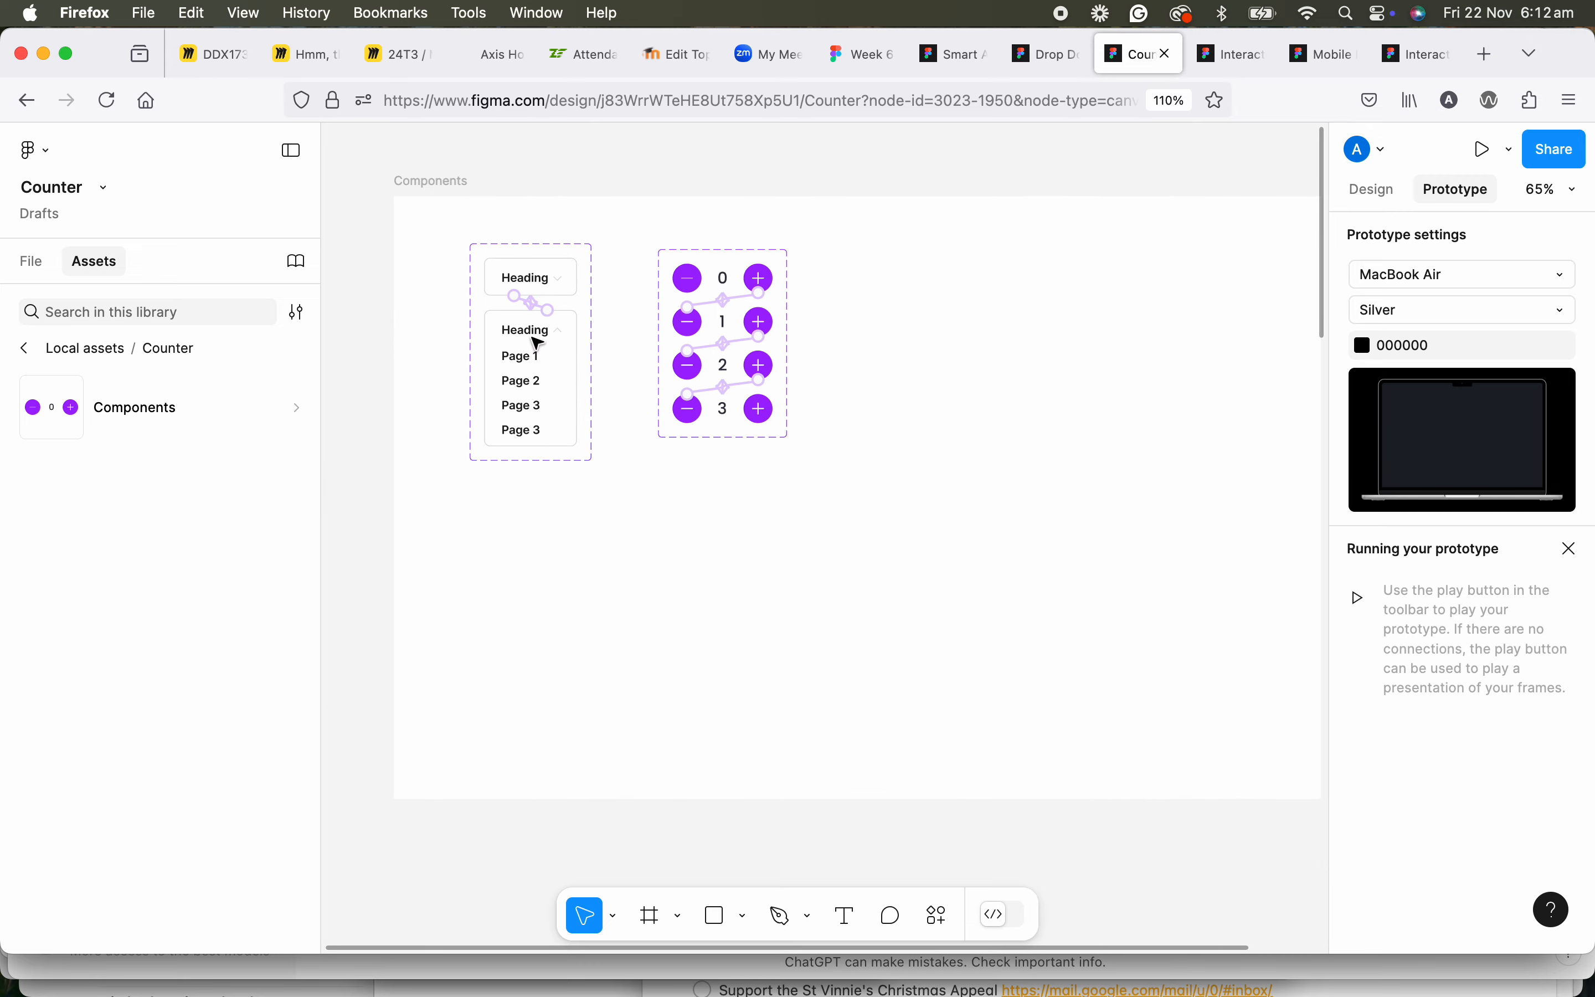
{"action": "left_click", "coordinate": [155, 416]}
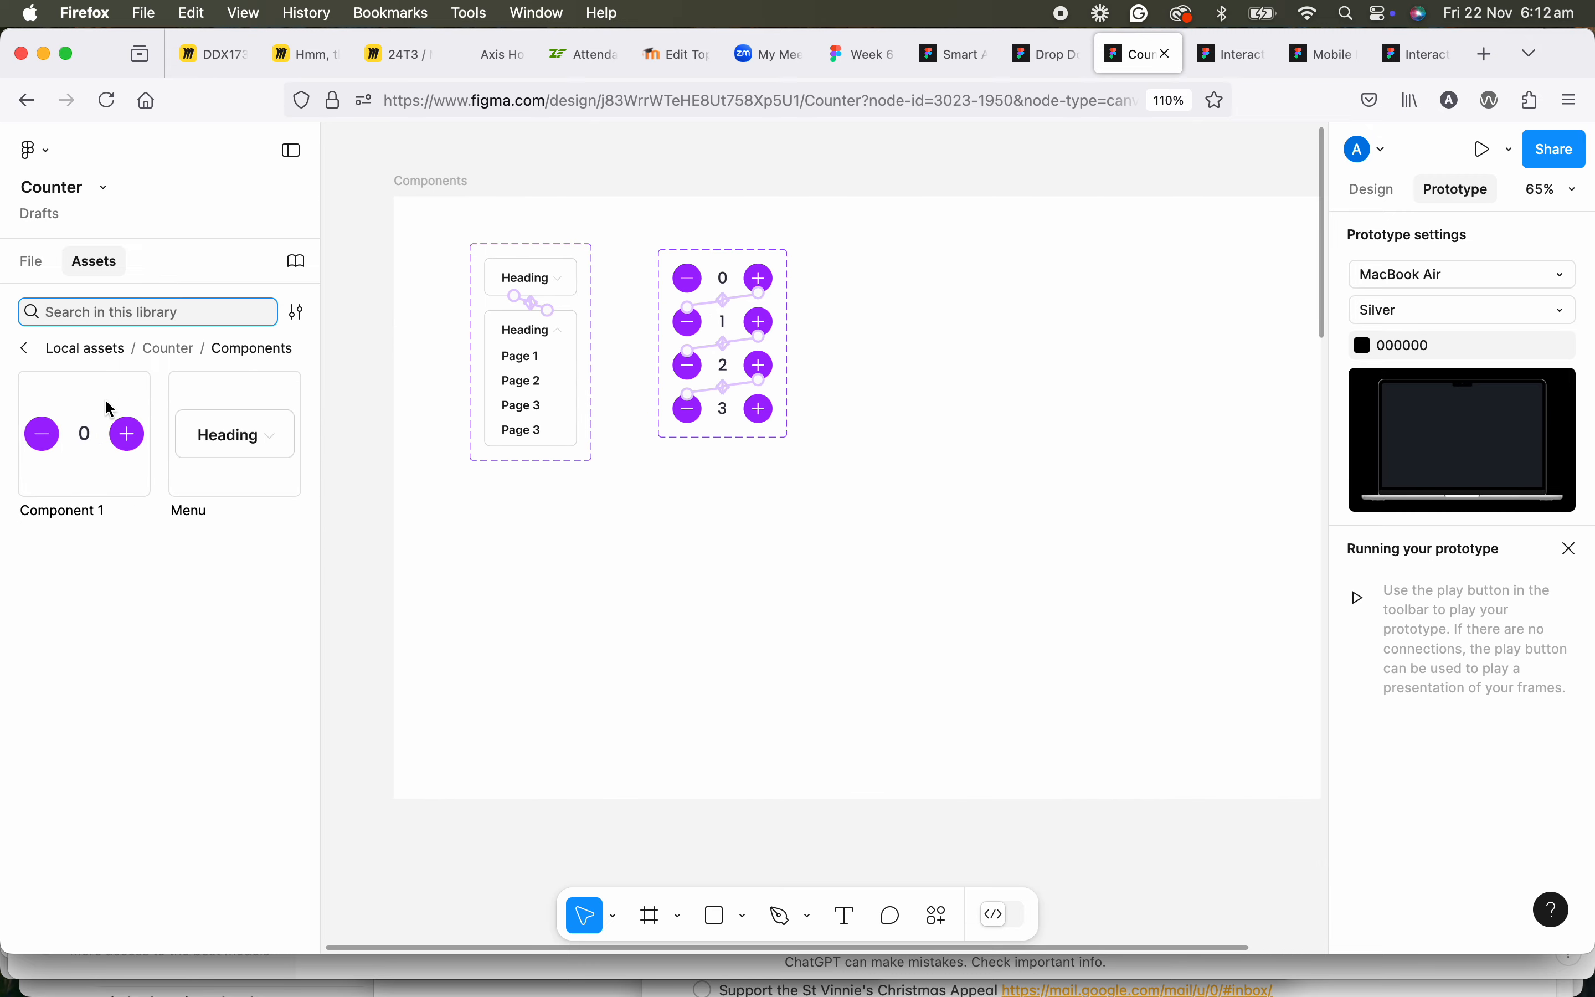
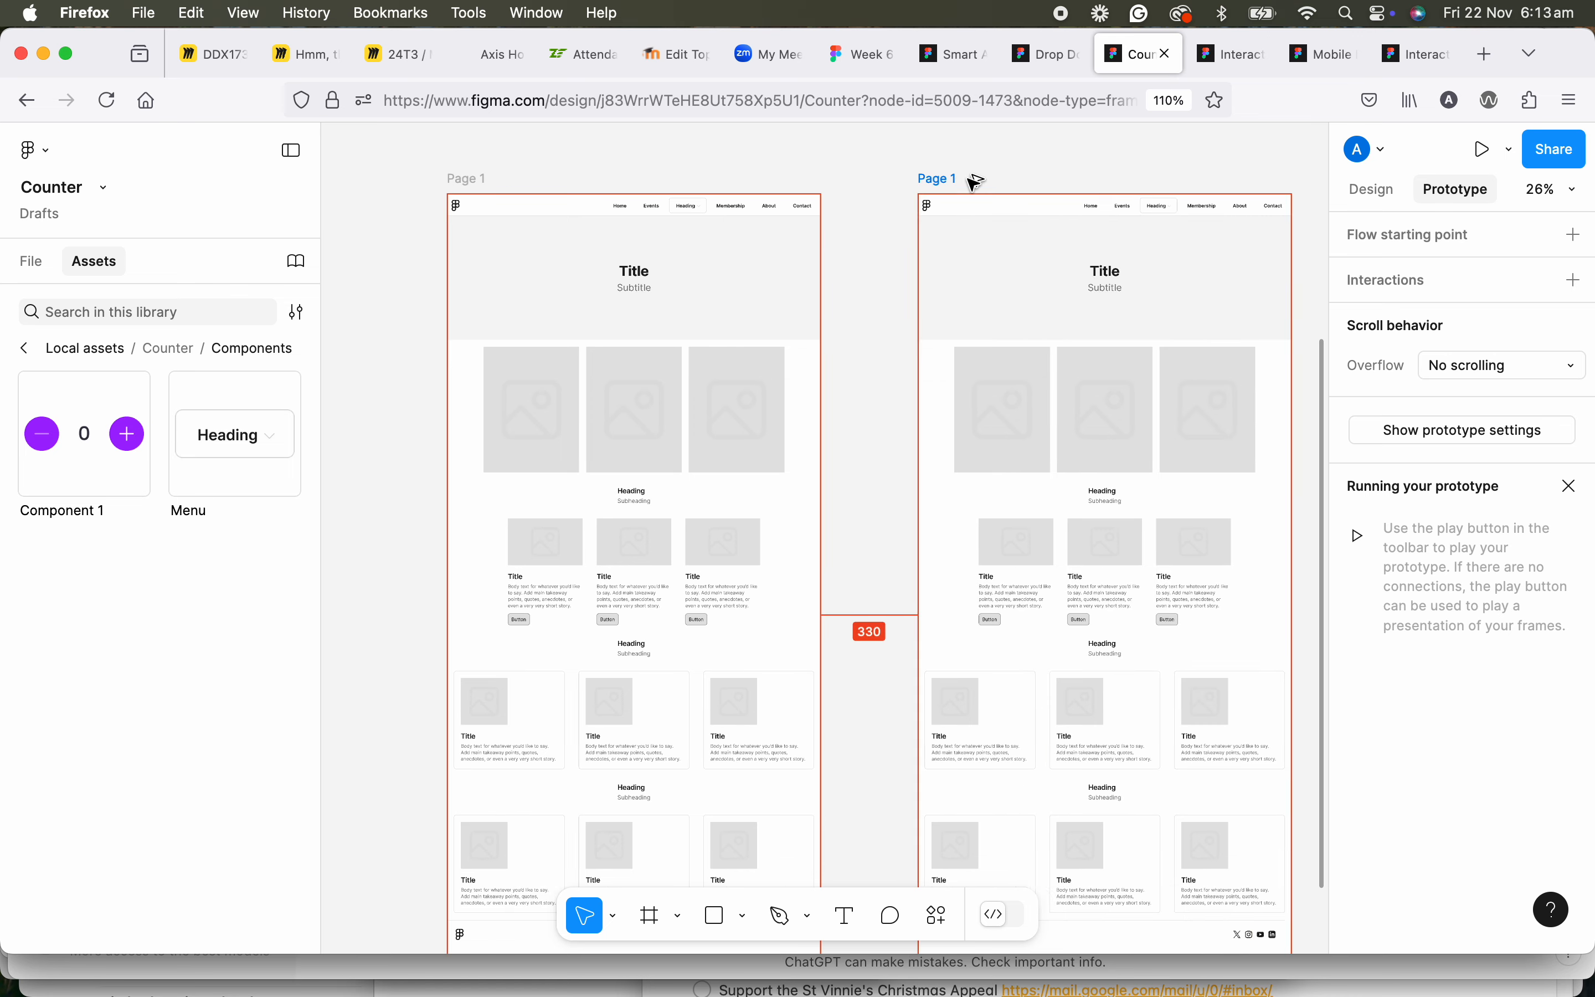
Add auto layout to the Page 1 frame and compare its layout settings with those of the Page 2 frame.
{"action": "left_click", "coordinate": [467, 179]}
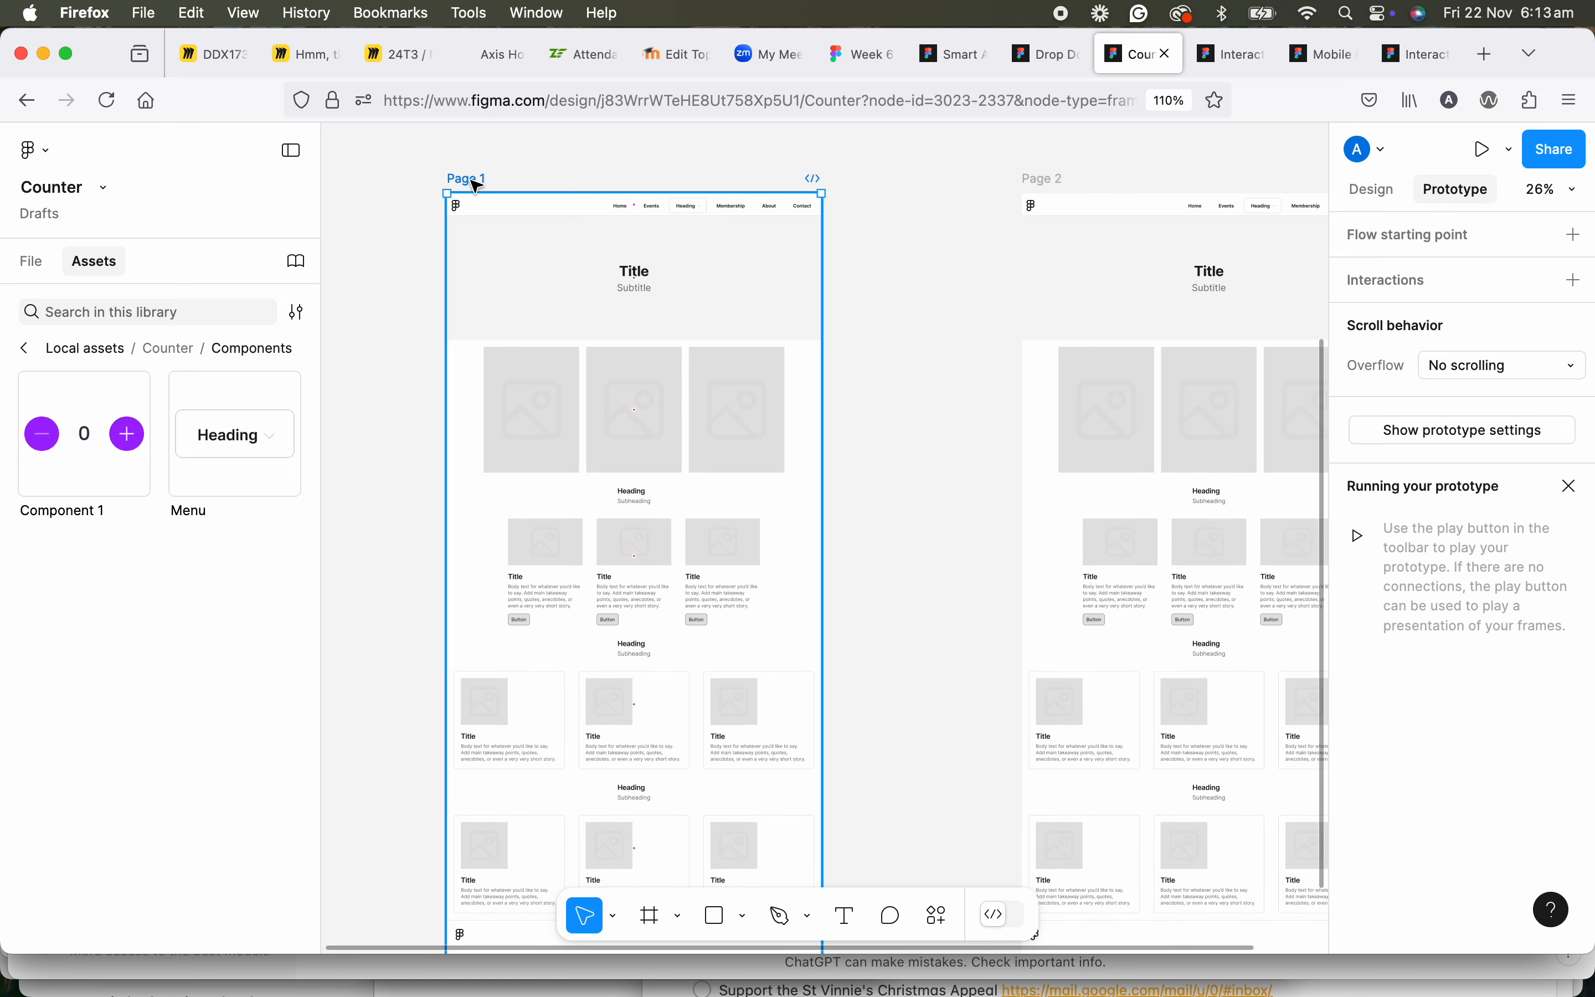
{"action": "left_click", "coordinate": [1378, 201]}
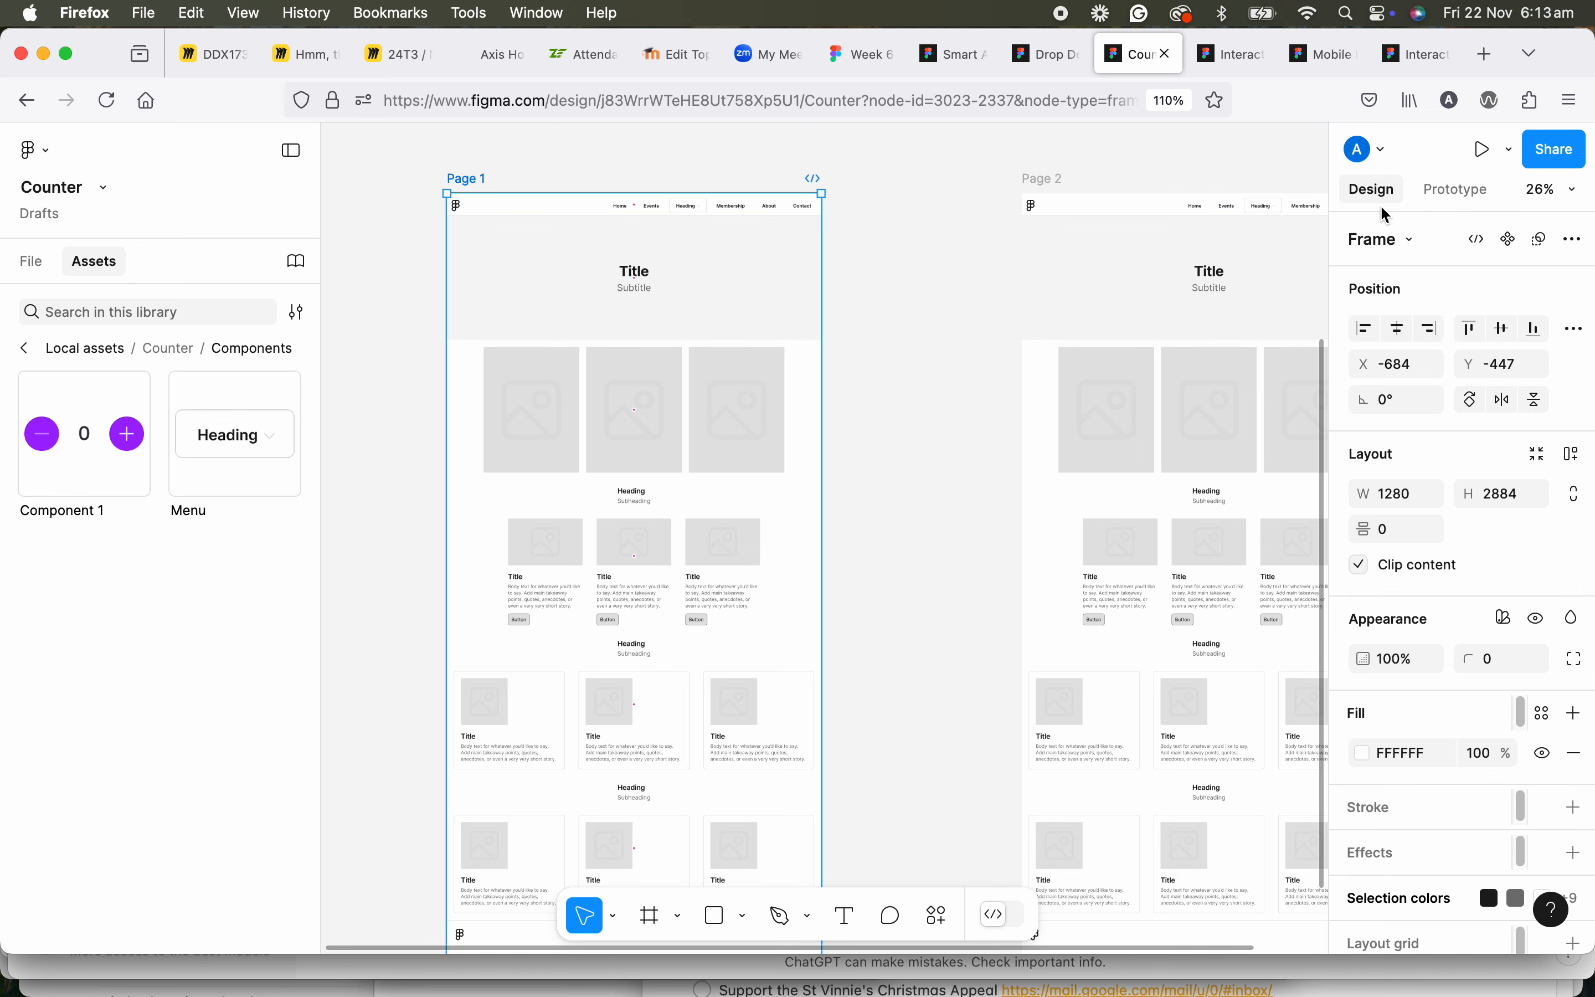
{"action": "left_click", "coordinate": [1577, 460]}
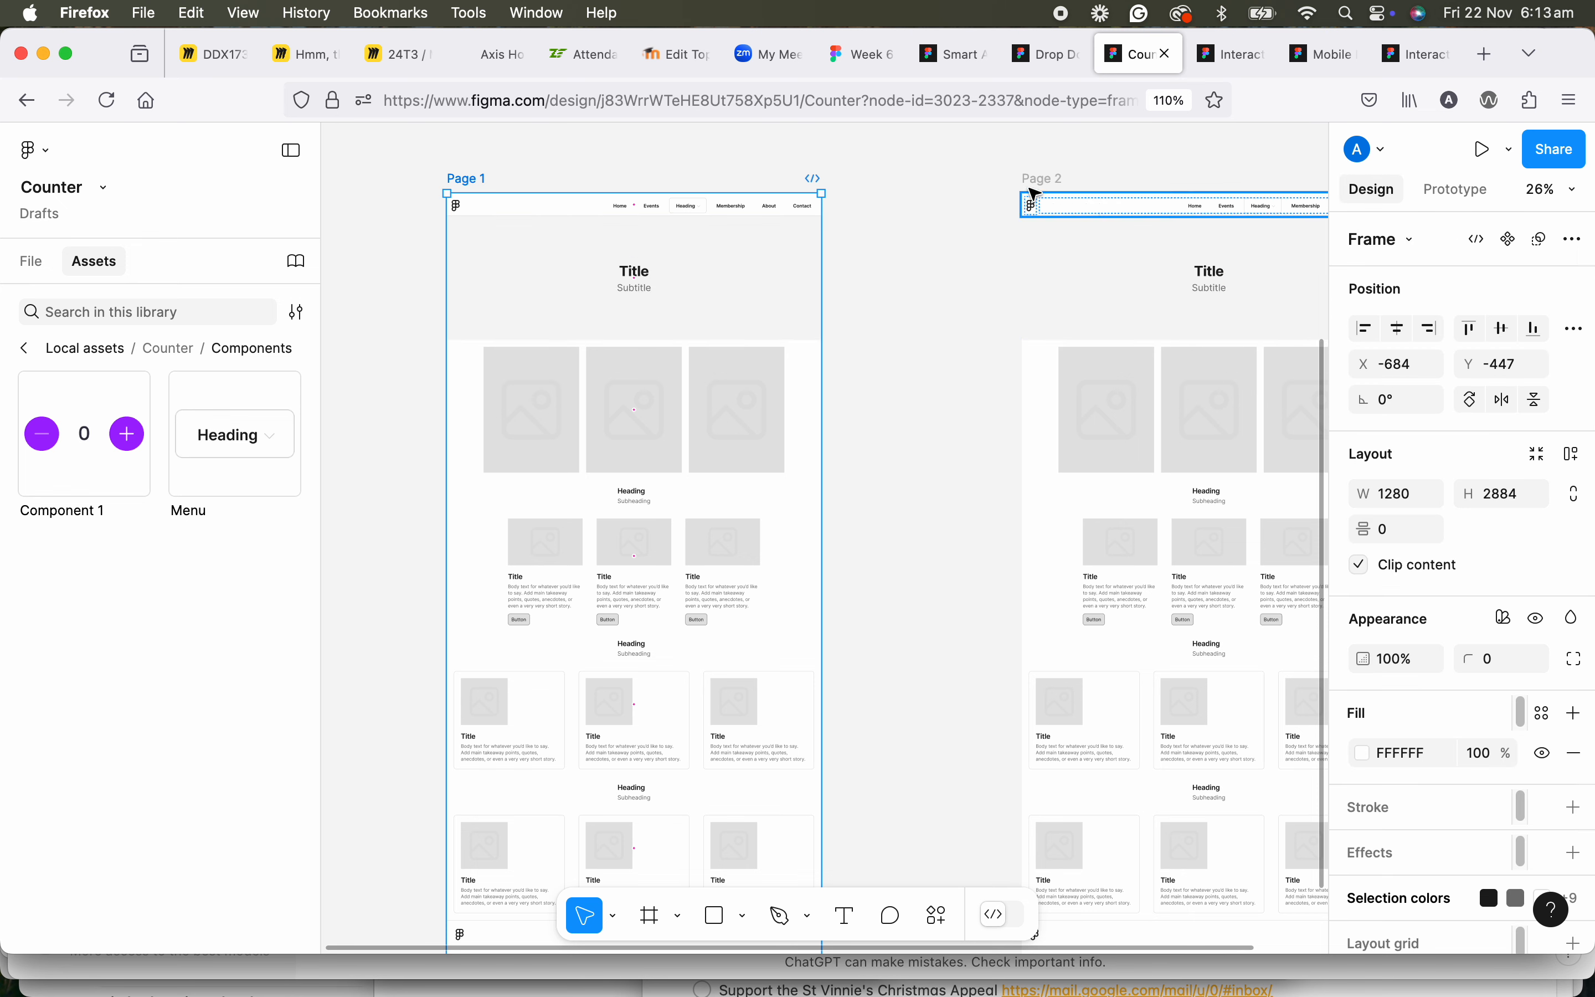
{"action": "left_click", "coordinate": [465, 181]}
{"action": "left_click", "coordinate": [1573, 455]}
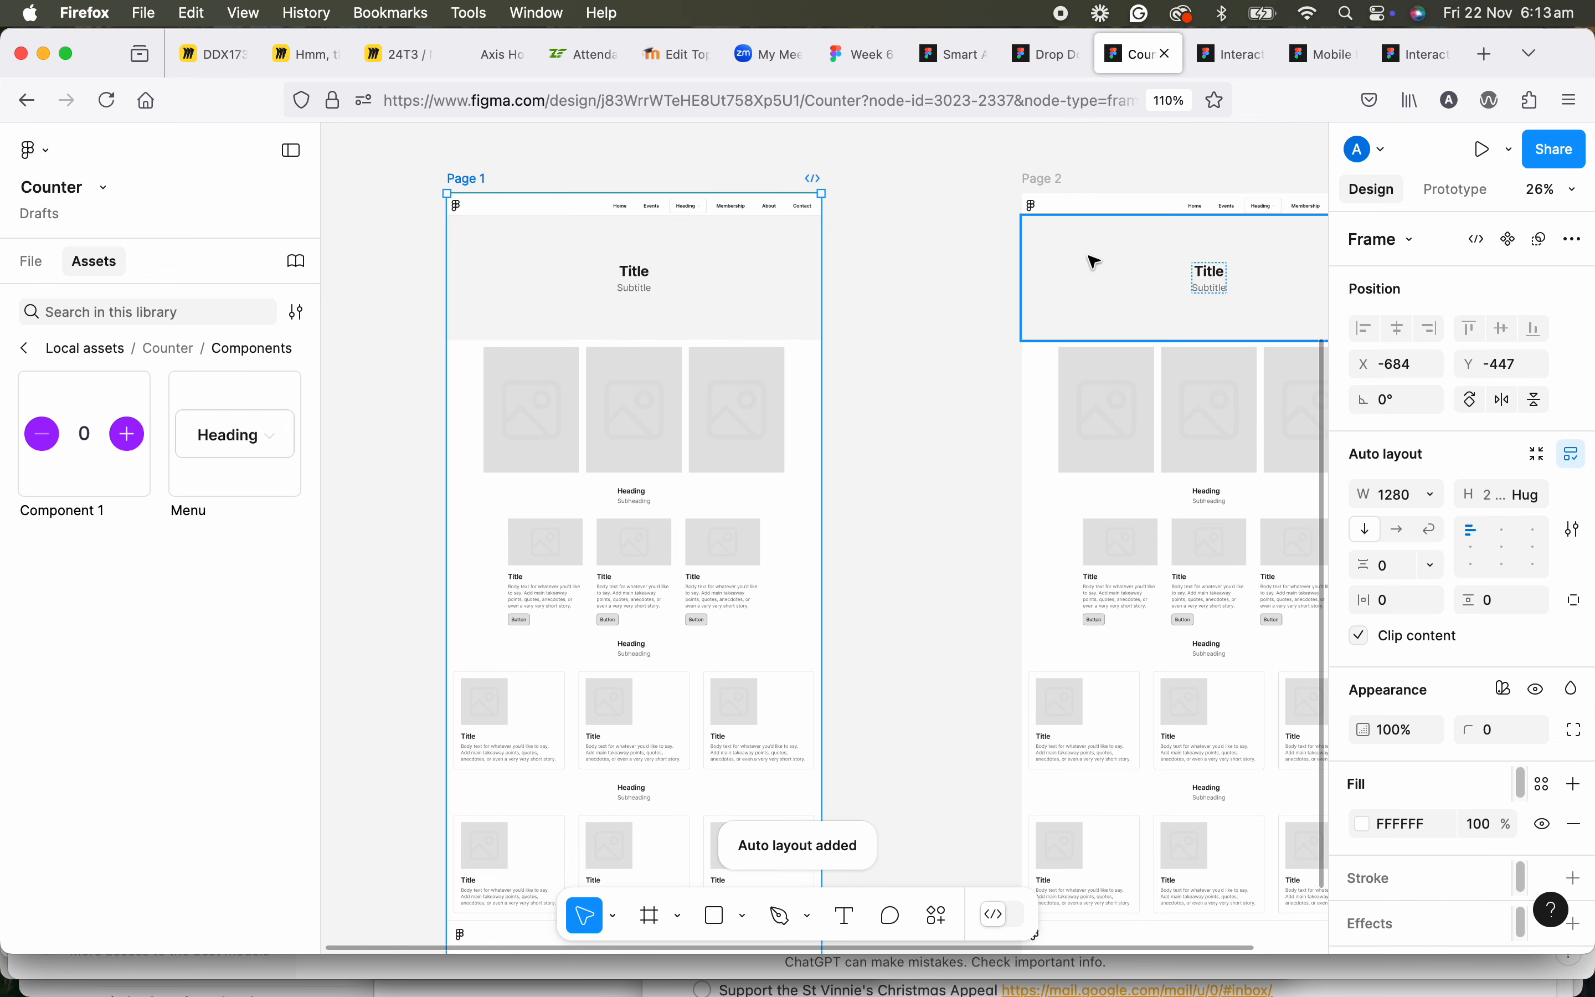
{"action": "left_click", "coordinate": [1051, 181]}
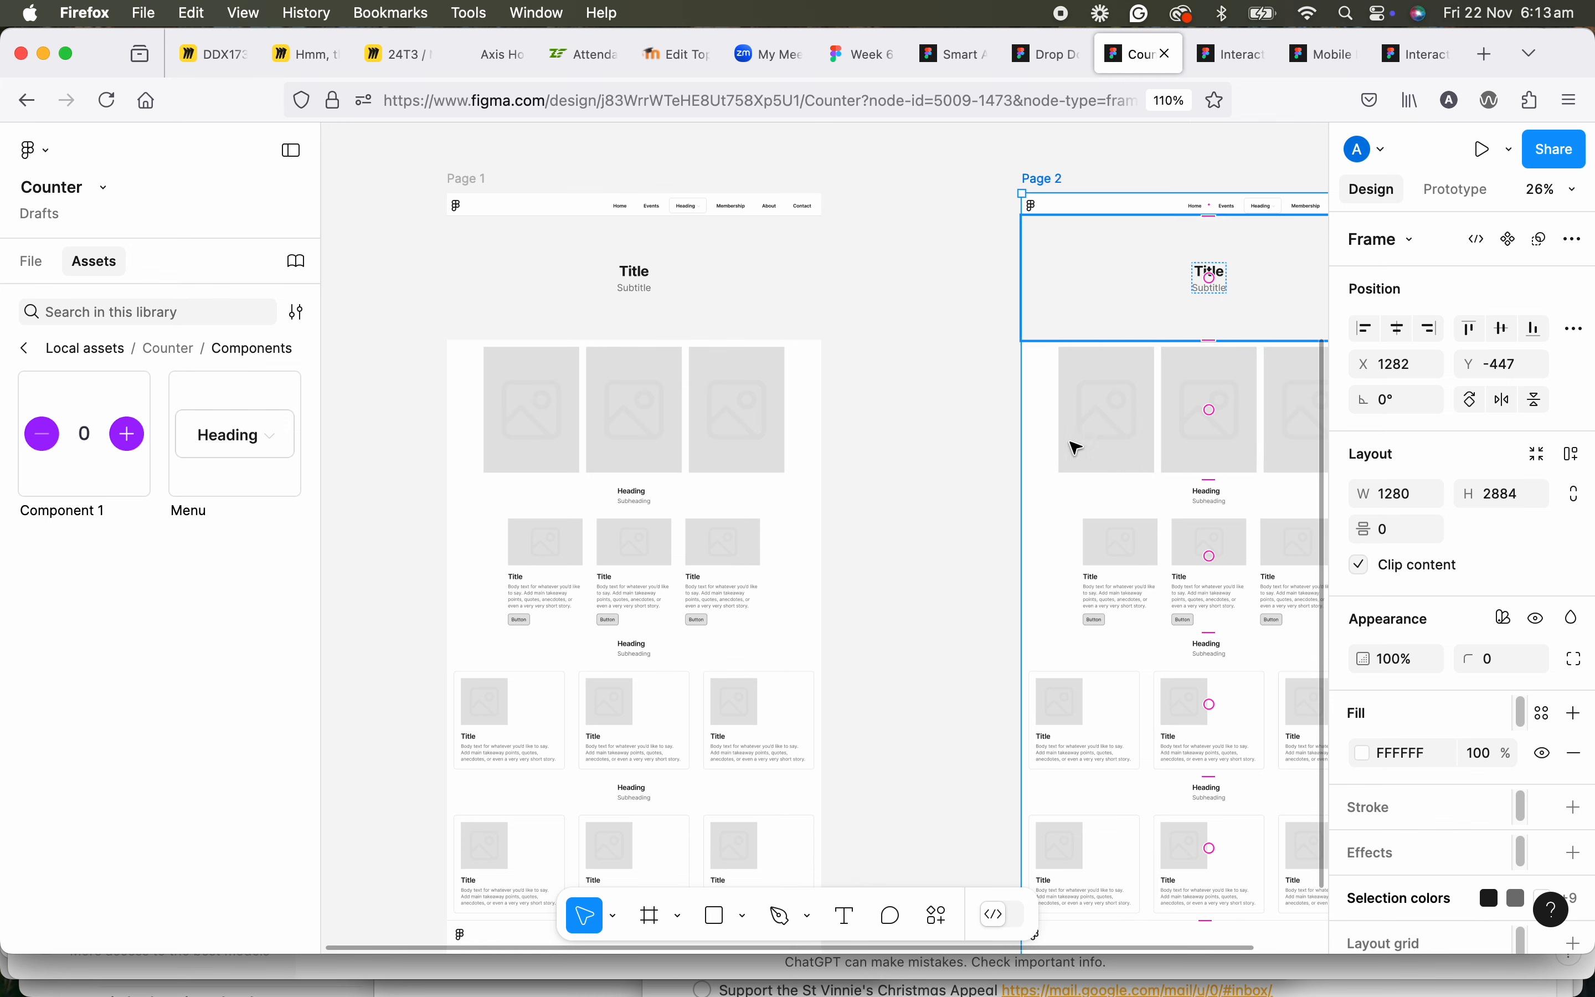
{"action": "left_click", "coordinate": [465, 179]}
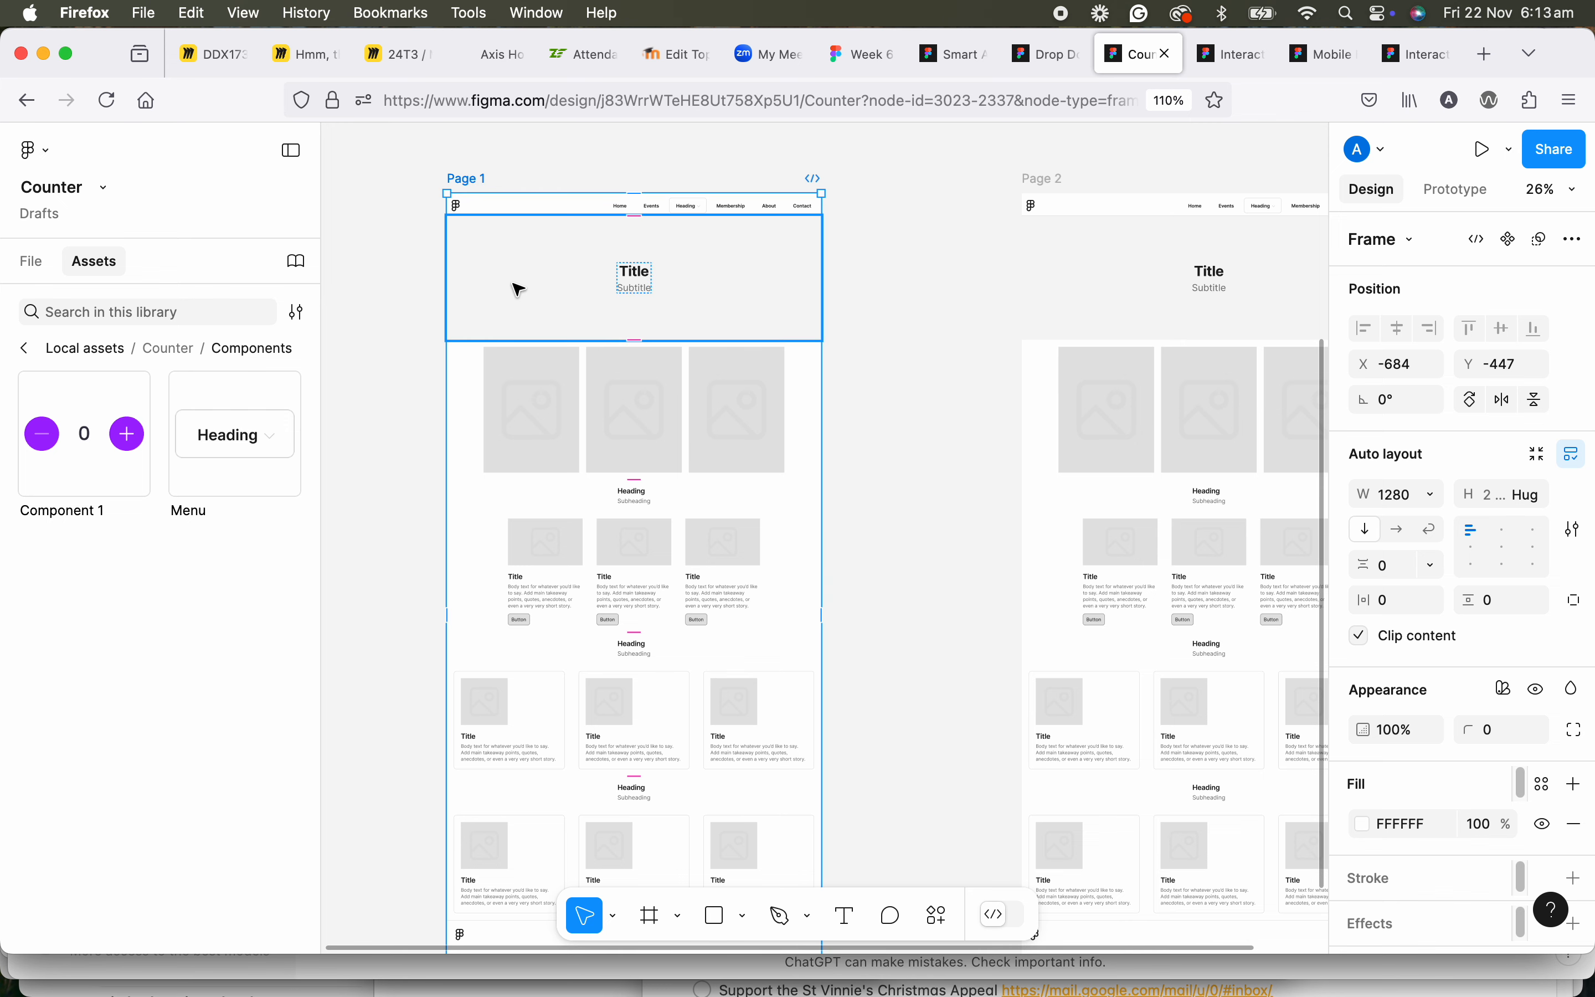
Copy the standalone counter instance beside the variants in the Components frame.
{"action": "scroll", "coordinate": [517, 291], "scroll_direction": "down", "scroll_amount": 1}
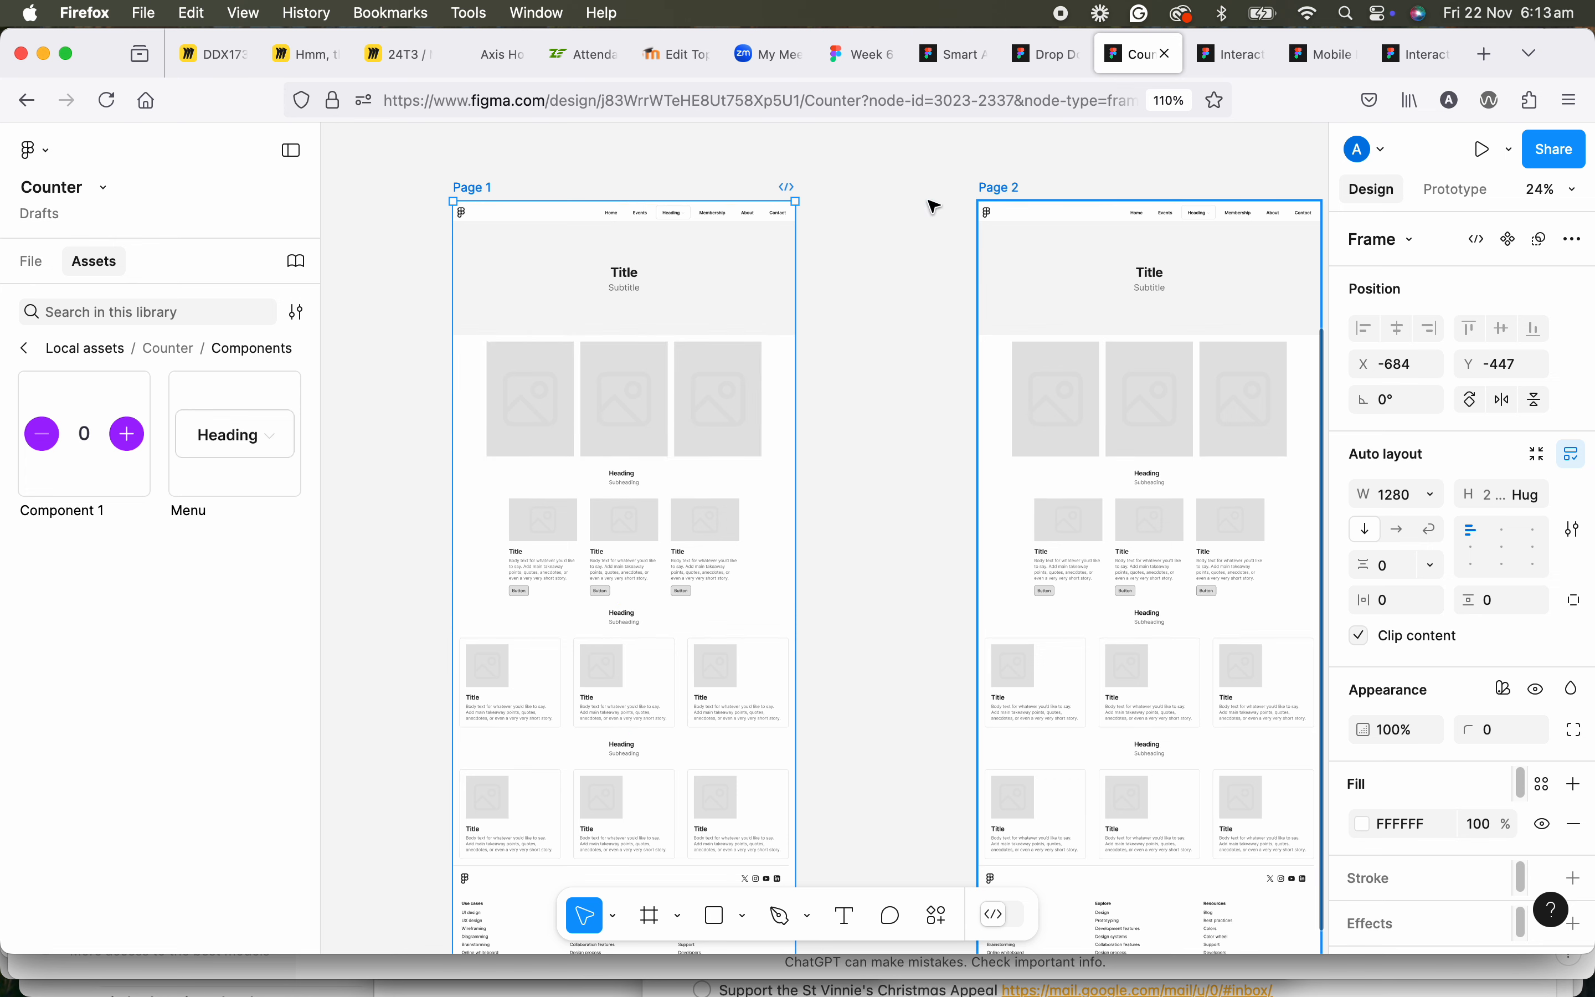
{"action": "left_click_drag", "start_coordinate": [624, 333], "coordinate": [620, 517]}
{"action": "left_click_drag", "start_coordinate": [671, 297], "coordinate": [699, 531]}
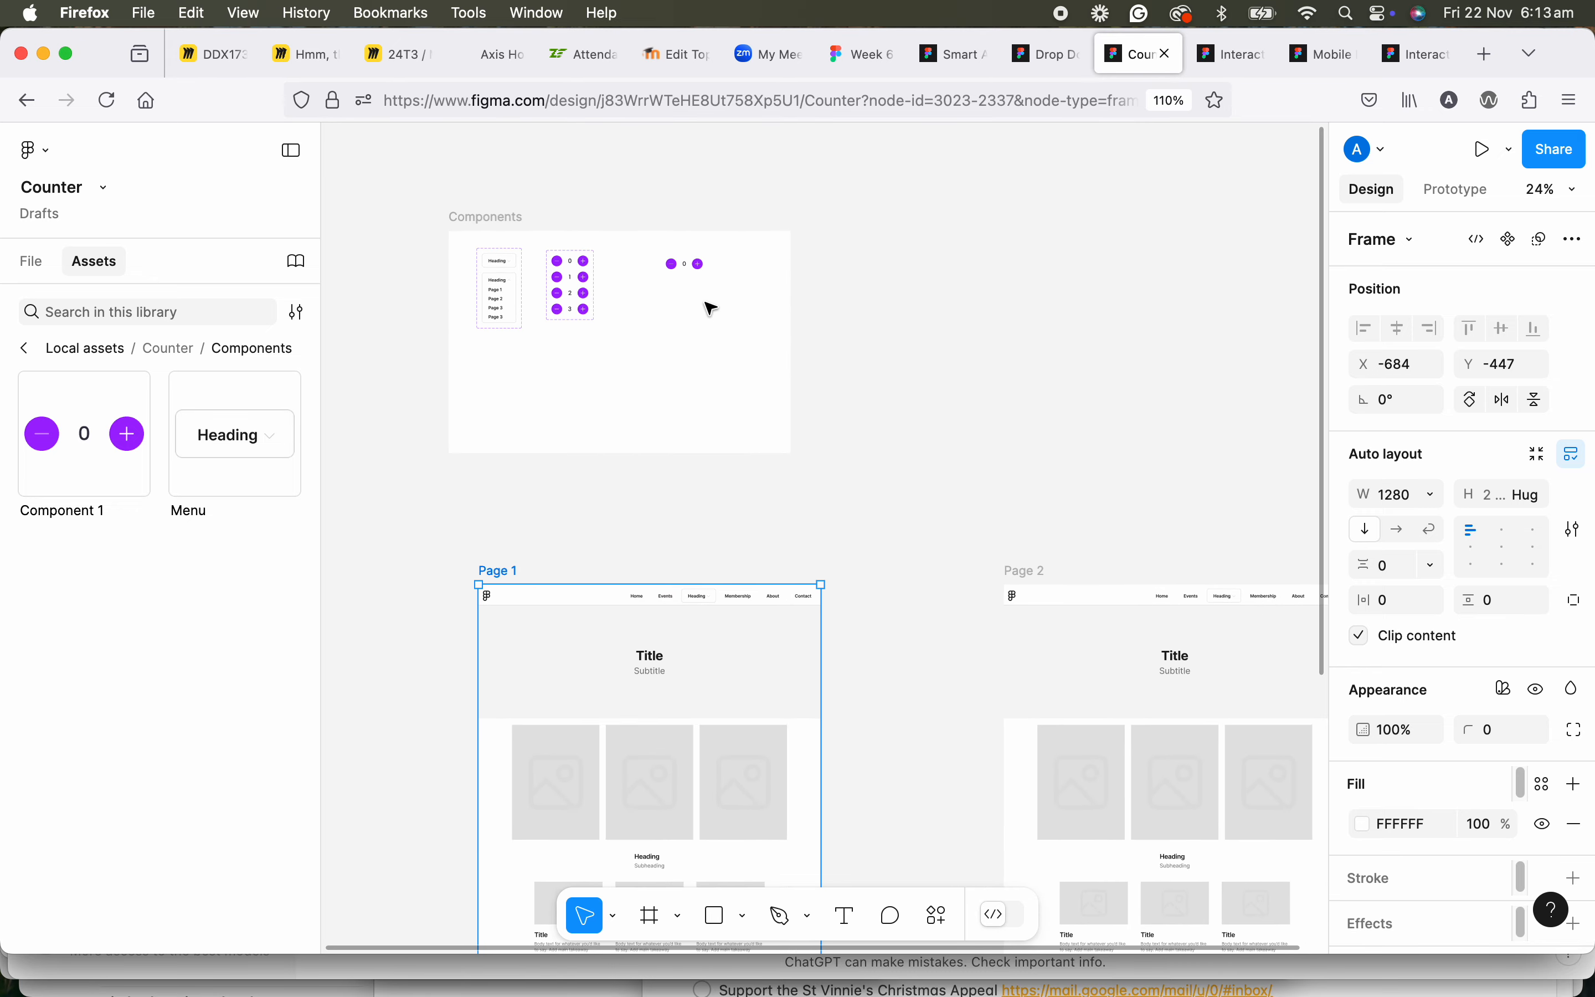
{"action": "left_click", "coordinate": [695, 273]}
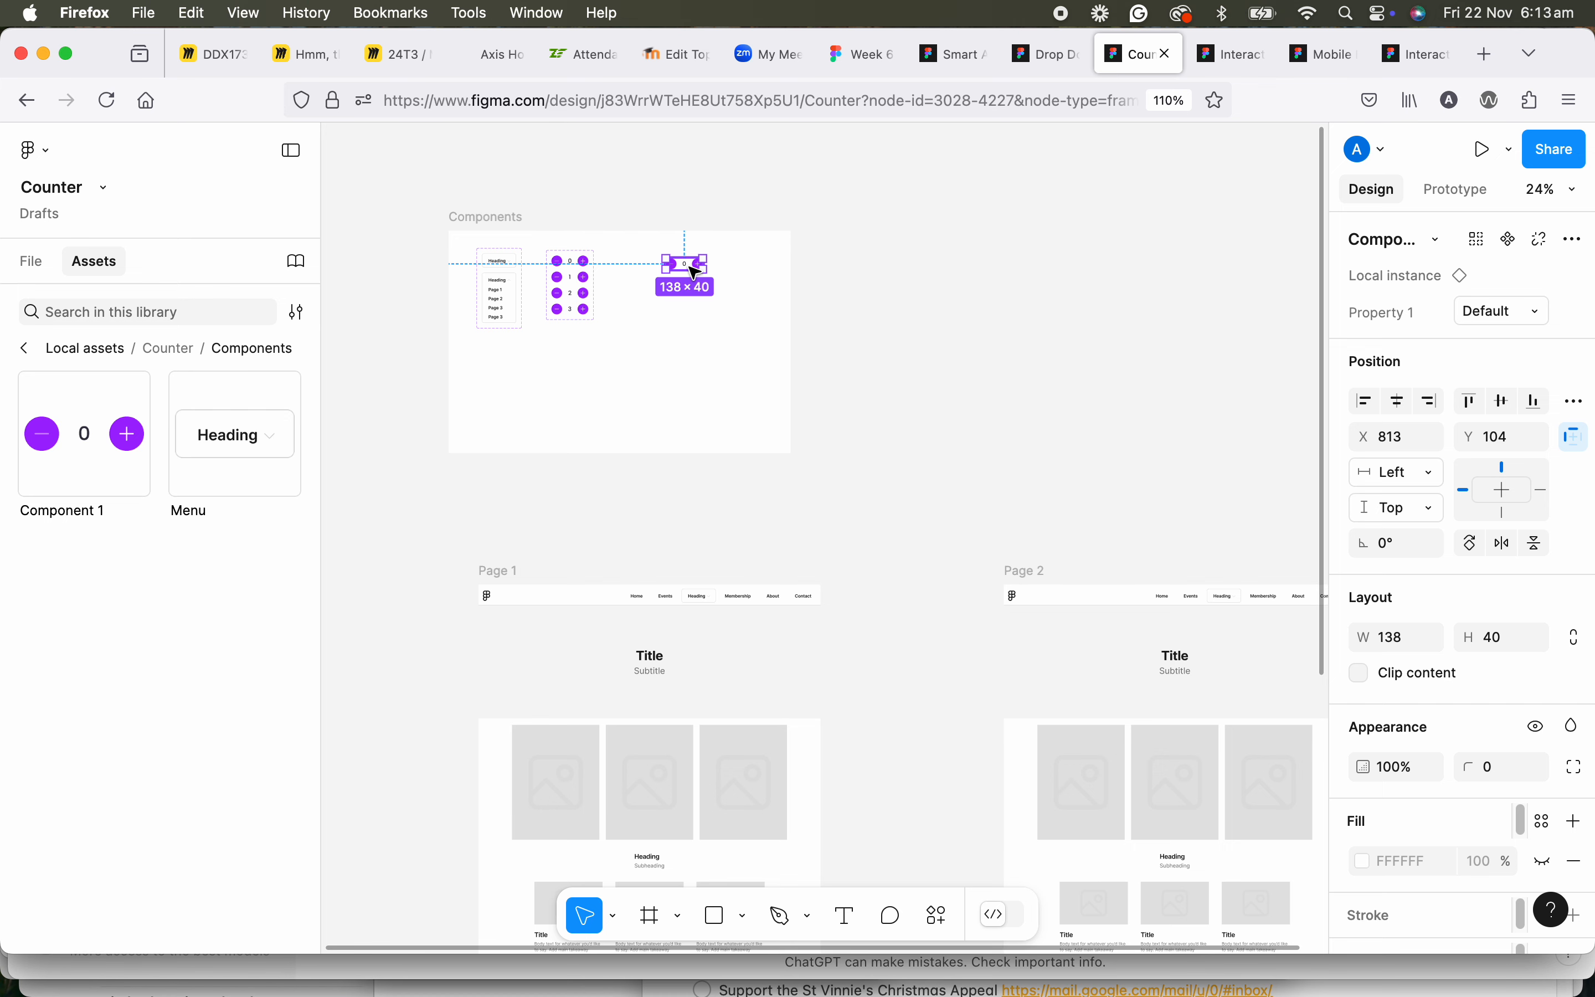
Select the Card Grid Content List section of Page 1 and show it in the file's layers.
{"action": "left_click_drag", "start_coordinate": [730, 473], "coordinate": [711, 225]}
{"action": "left_click_drag", "start_coordinate": [701, 346], "coordinate": [673, 250]}
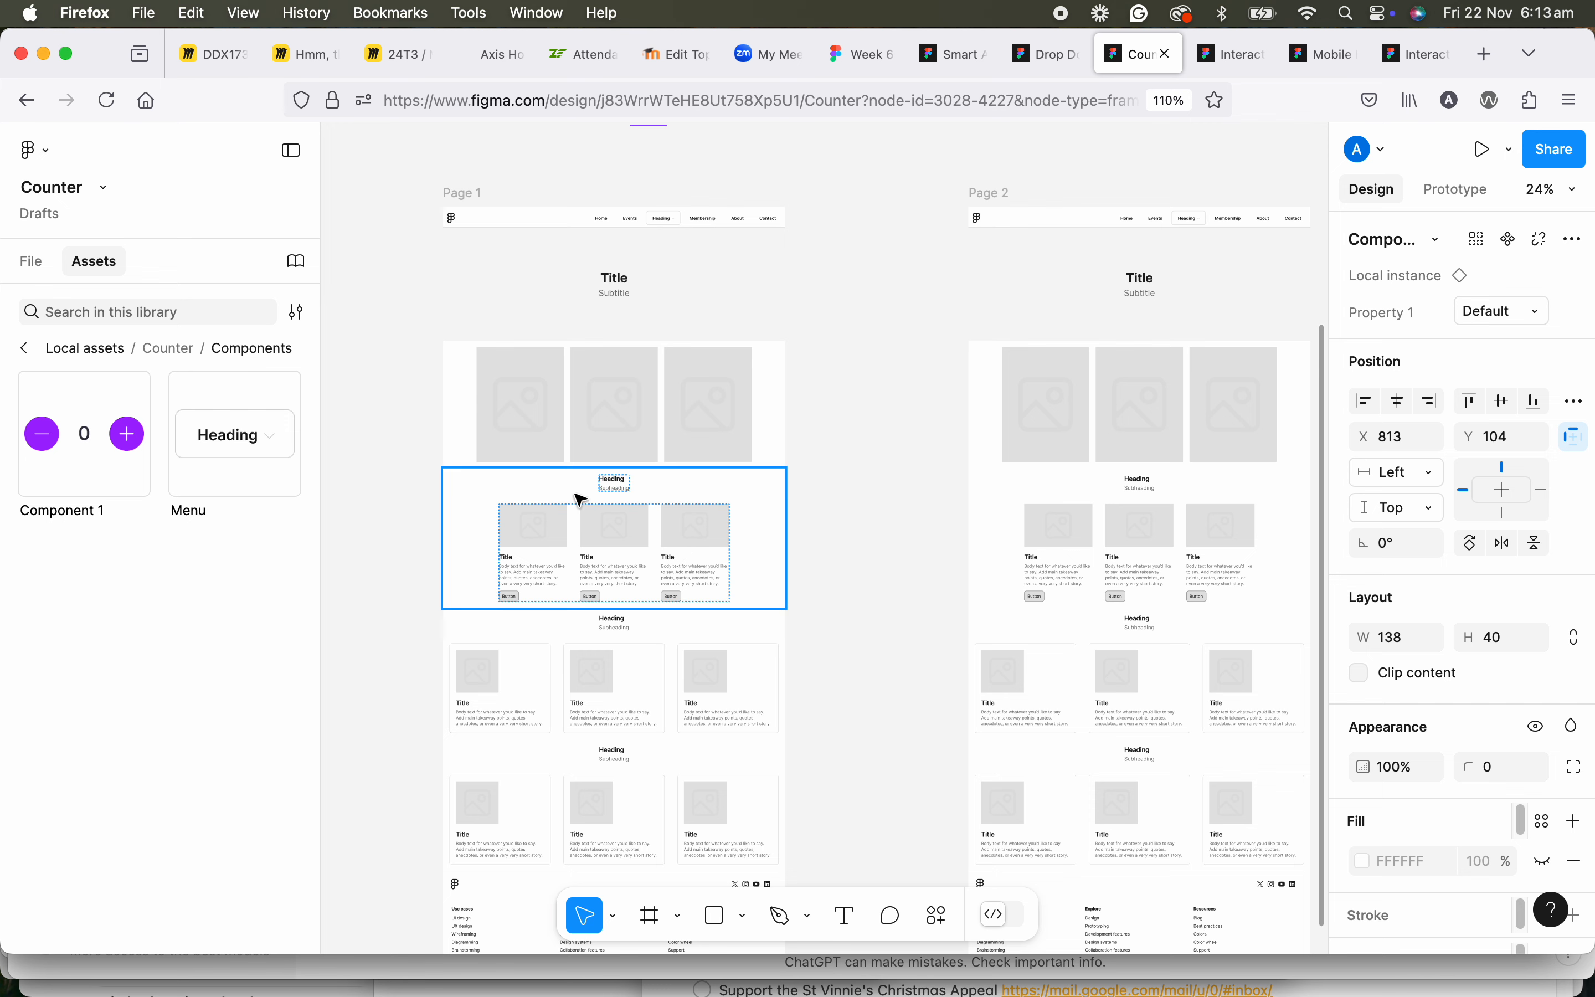
{"action": "left_click", "coordinate": [473, 193]}
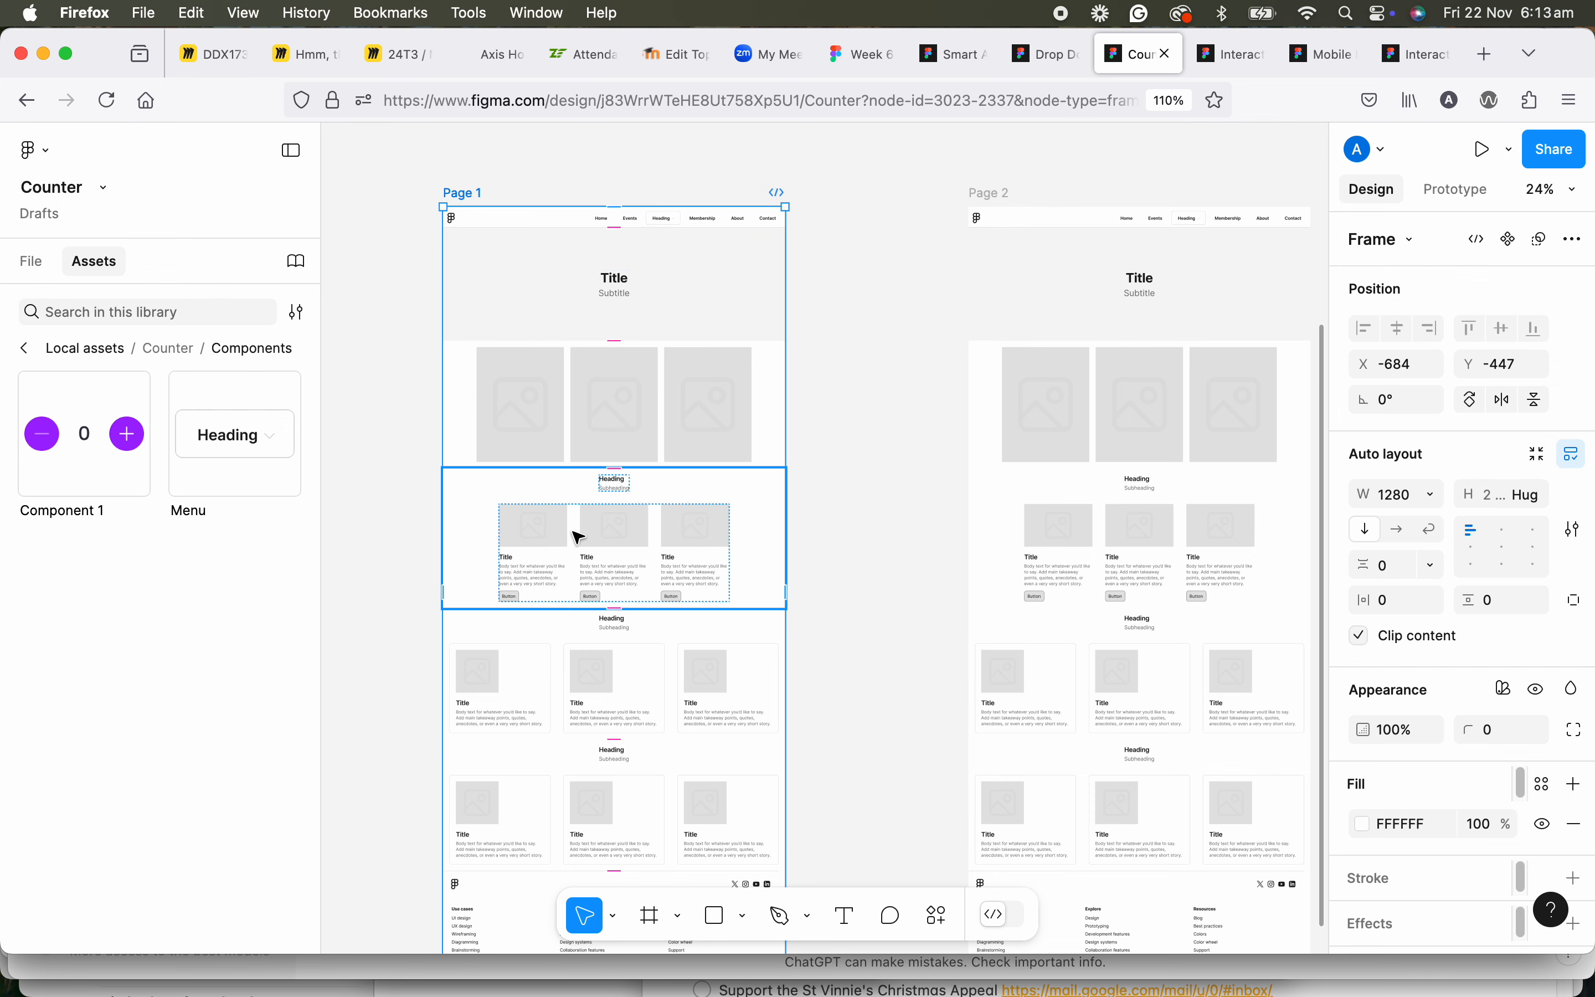
{"action": "left_click_drag", "start_coordinate": [572, 530], "coordinate": [587, 481]}
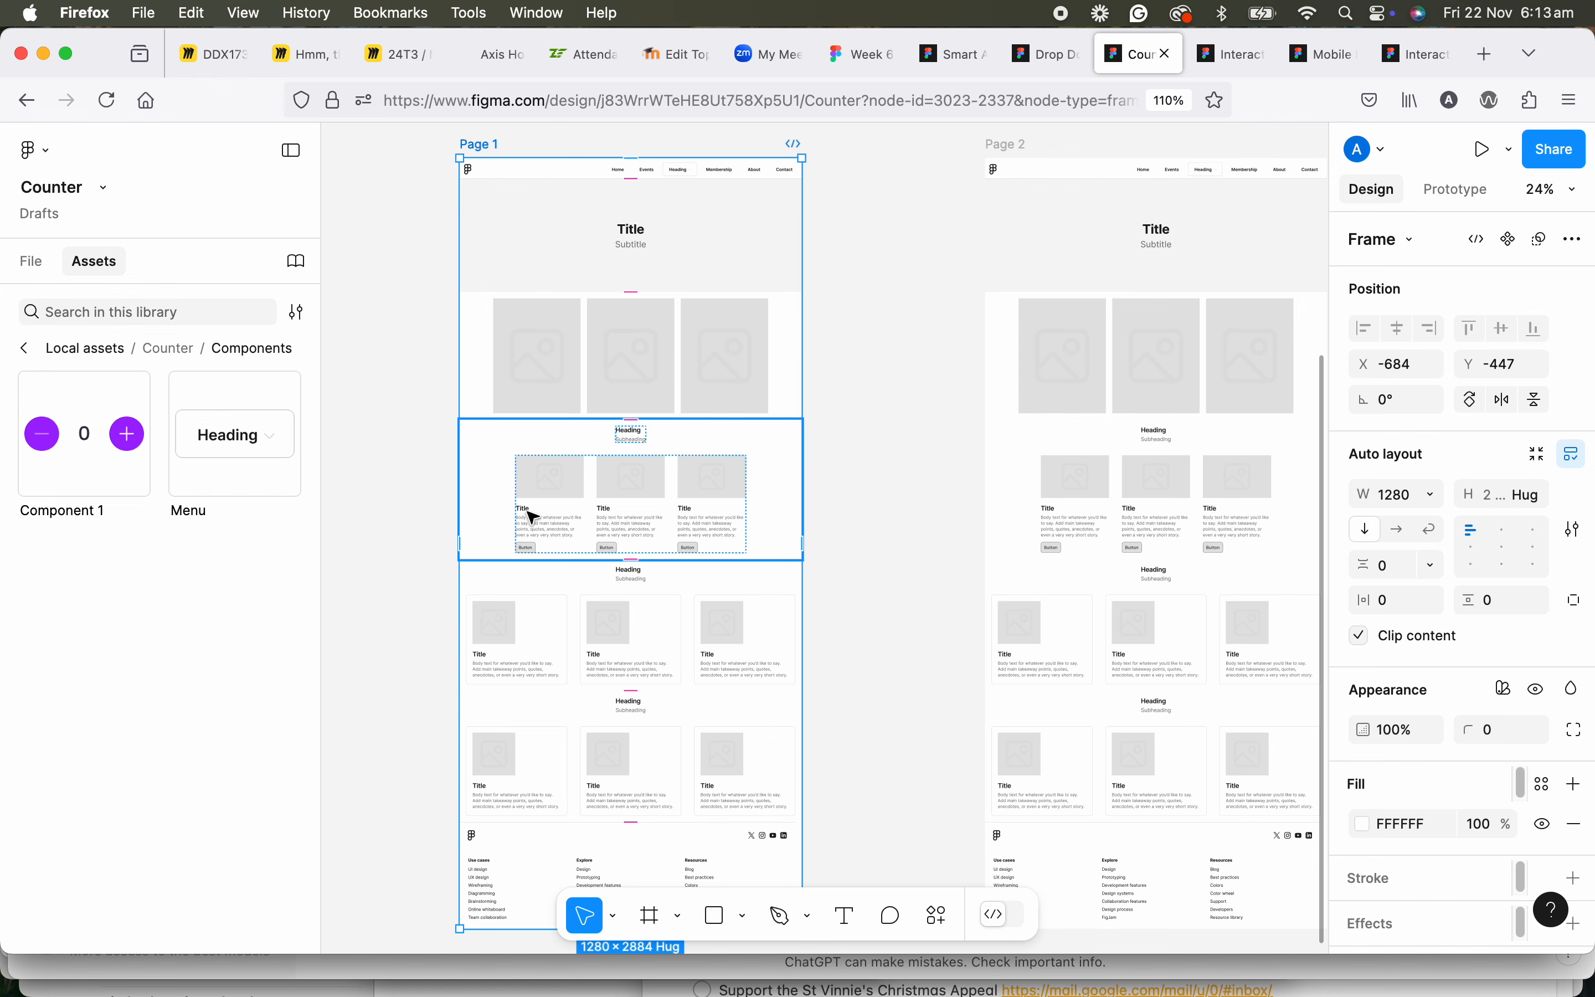
{"action": "scroll", "coordinate": [535, 518], "scroll_direction": "up", "scroll_amount": 4}
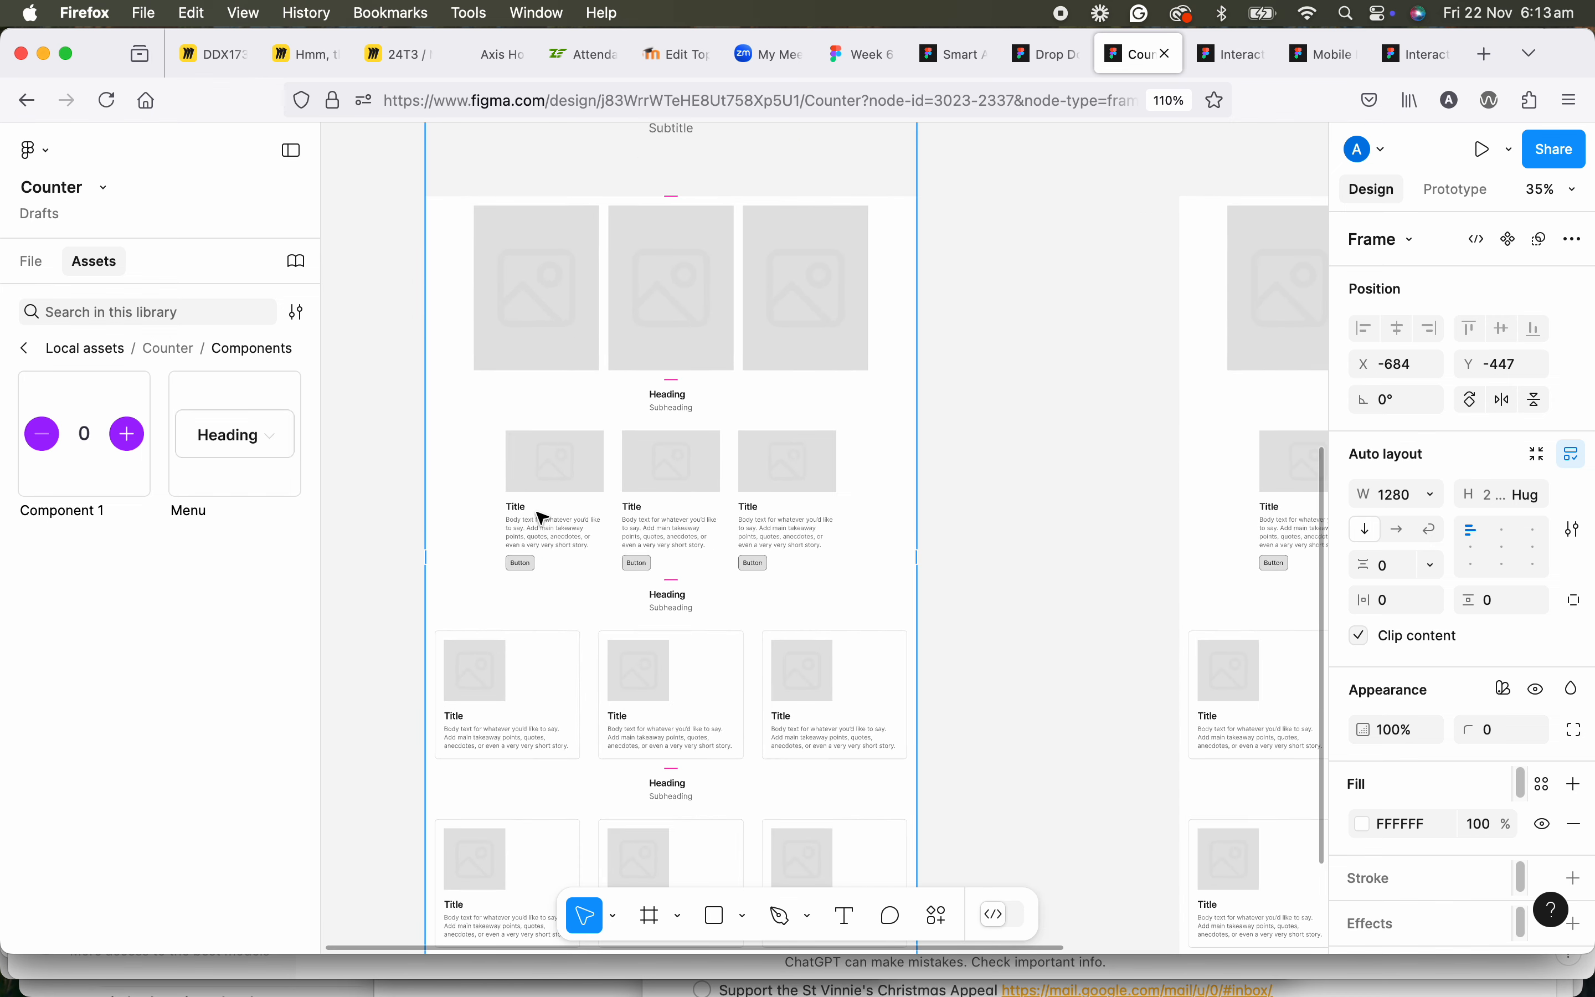
{"action": "scroll", "coordinate": [541, 519], "scroll_direction": "up", "scroll_amount": 3}
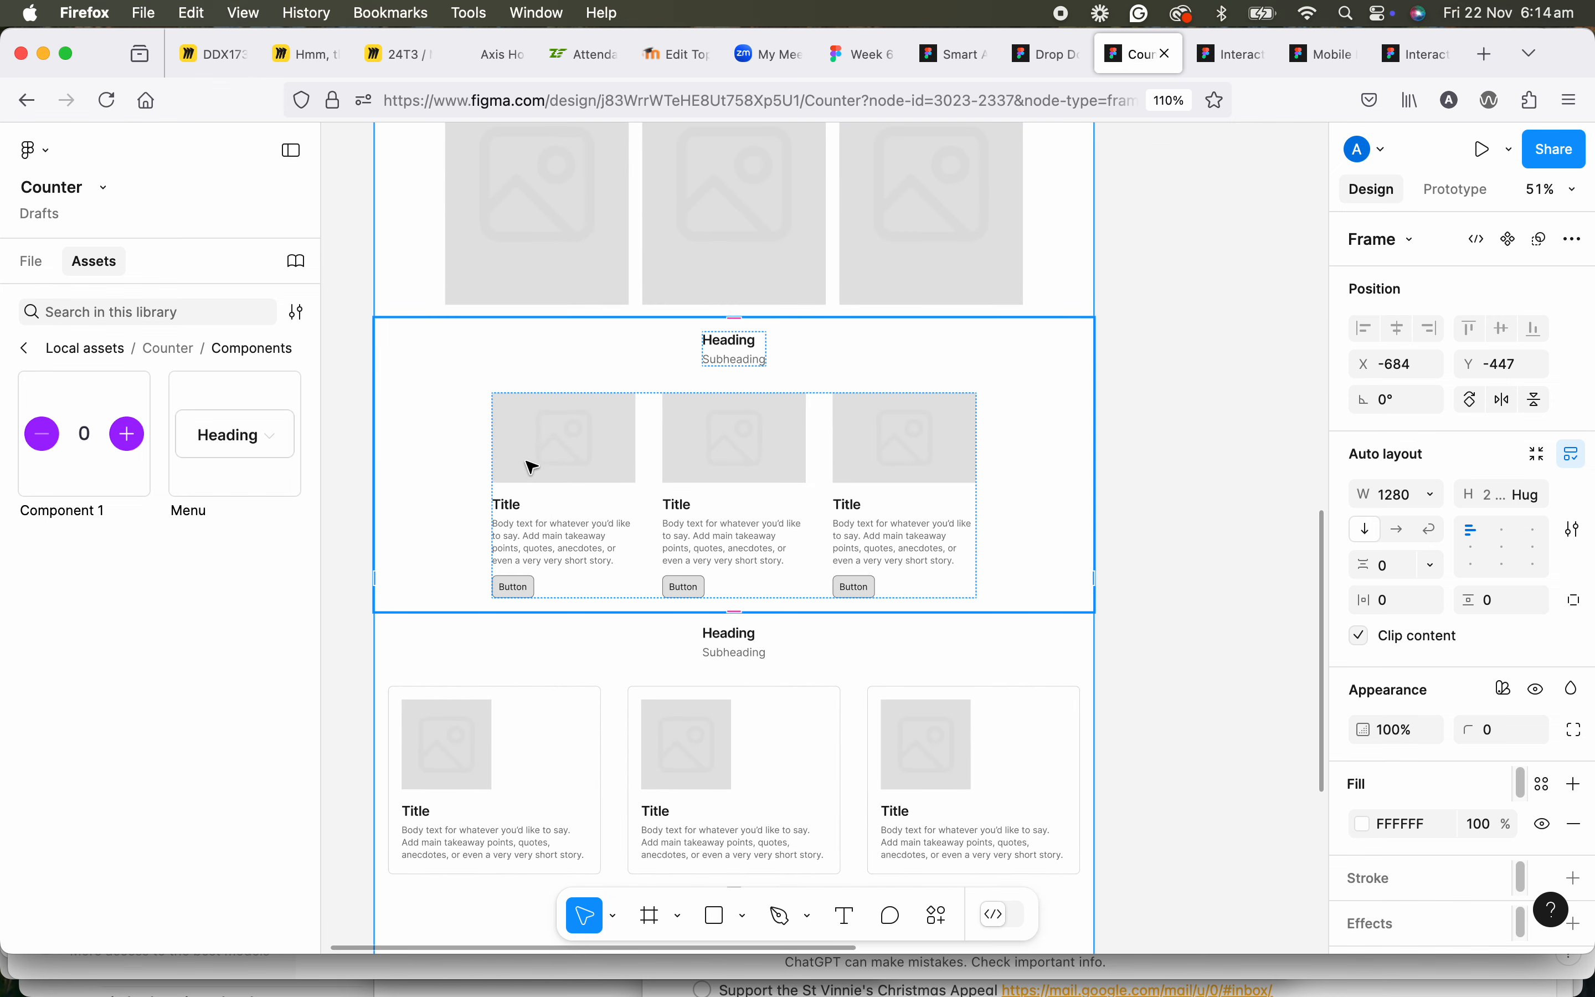
{"action": "scroll", "coordinate": [517, 587], "scroll_direction": "up", "scroll_amount": 3}
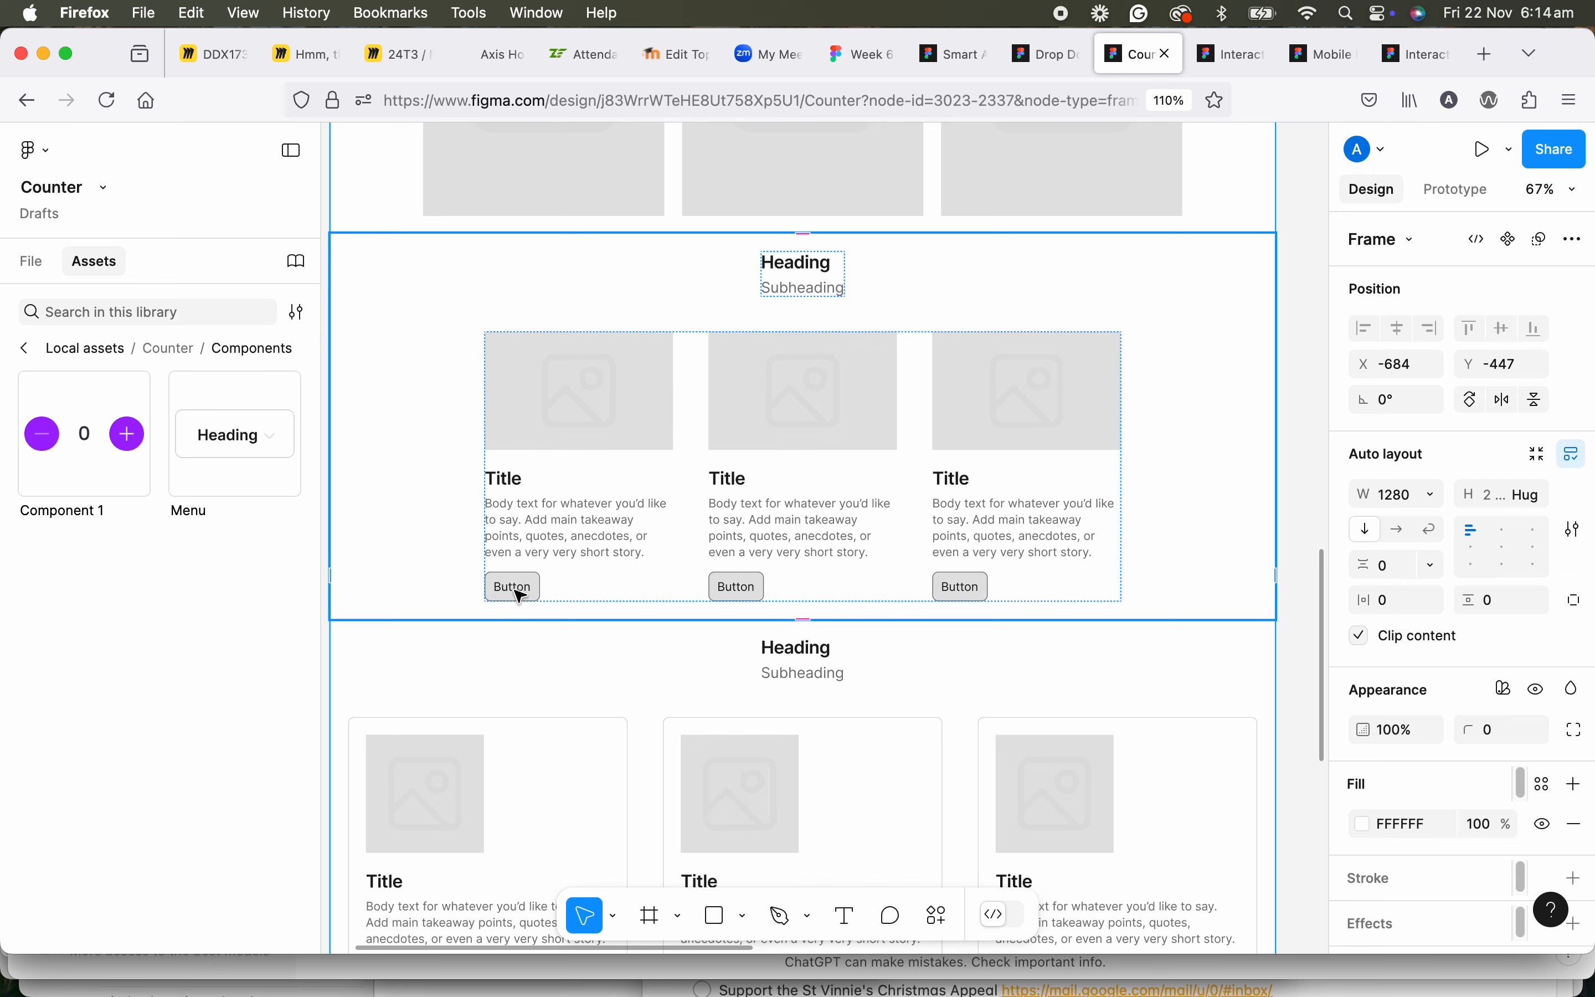
{"action": "left_click", "coordinate": [520, 596]}
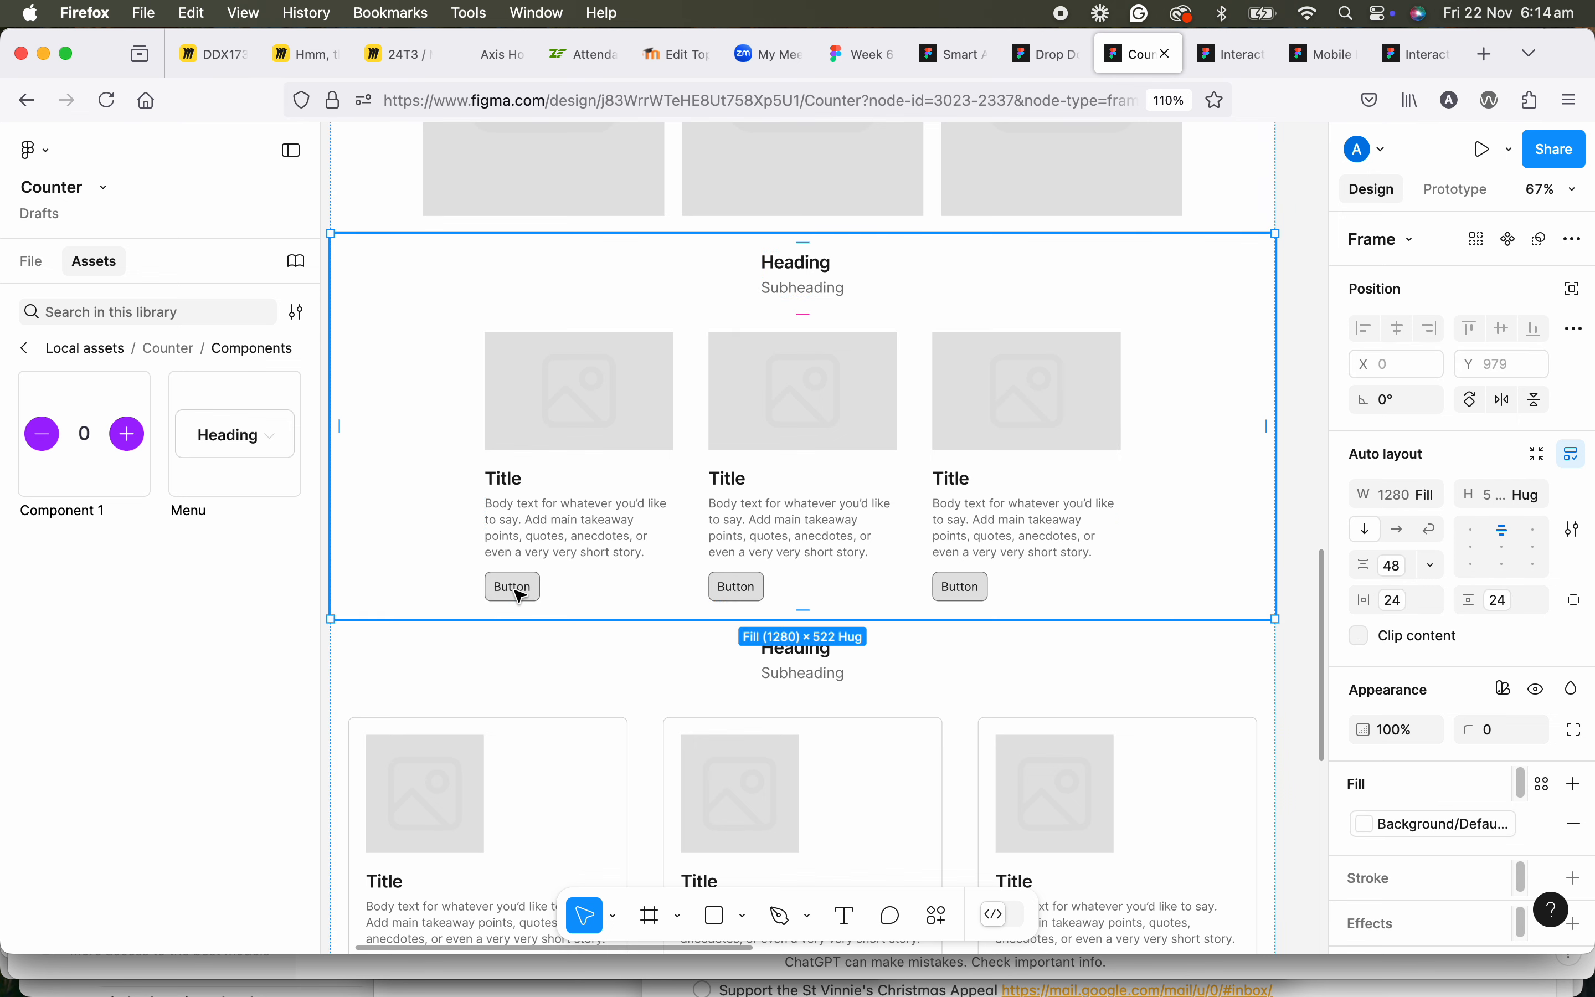
{"action": "left_click", "coordinate": [31, 263]}
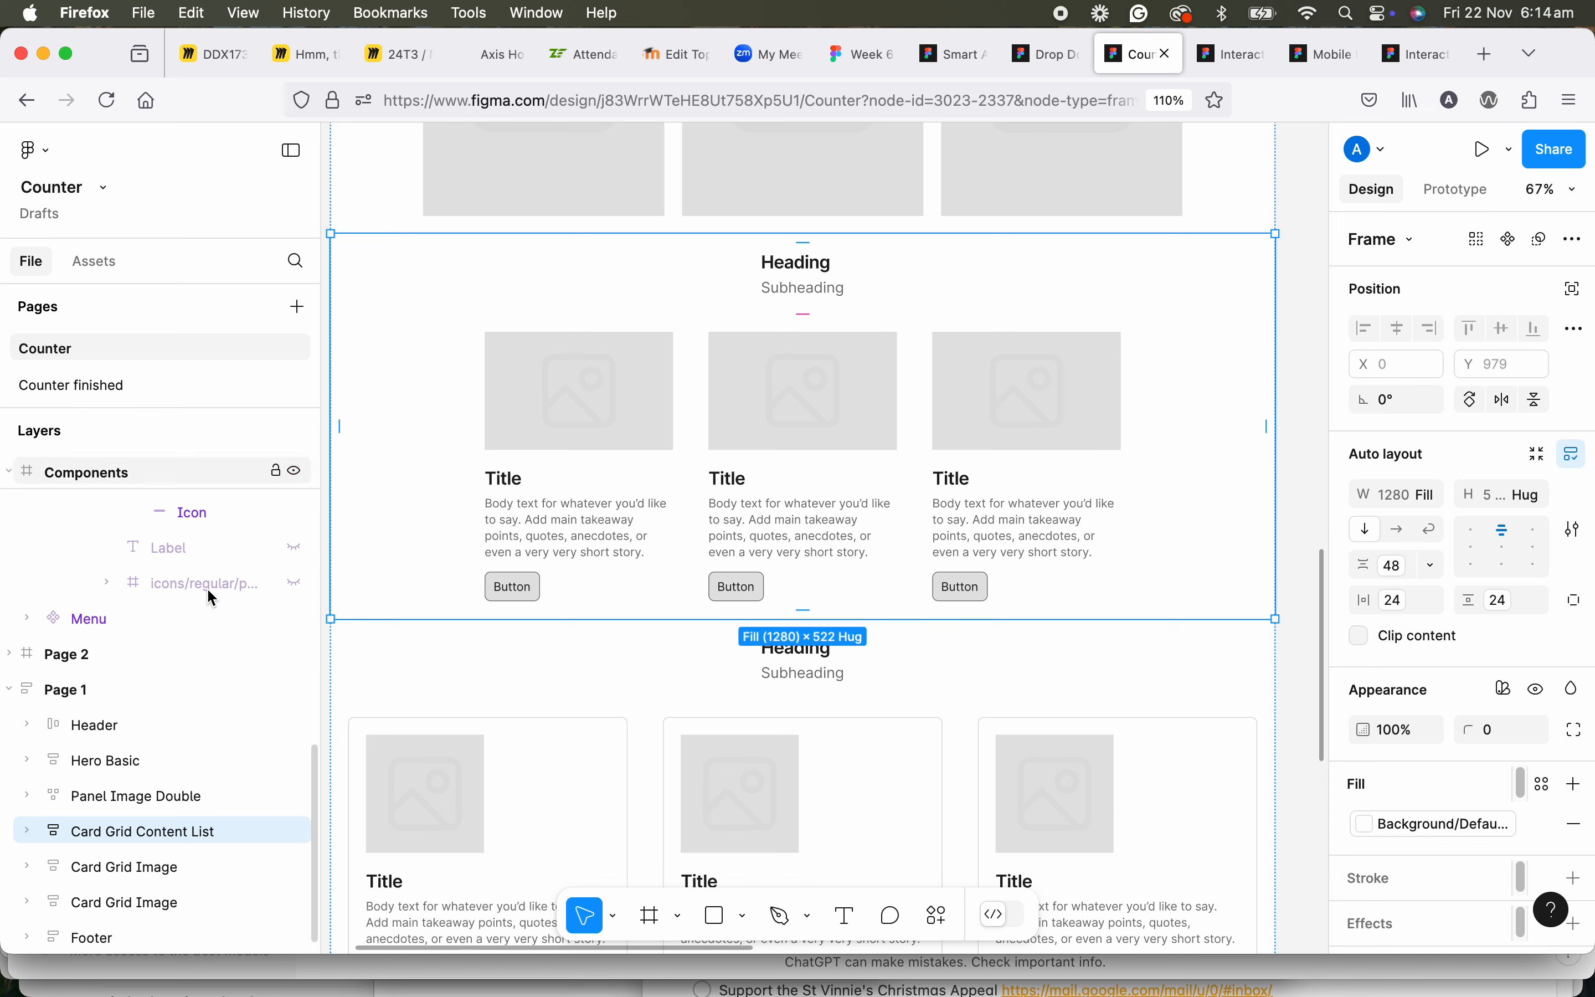
Replace the Button Group in the section's first card with the copied counter instance.
{"action": "left_click", "coordinate": [530, 596]}
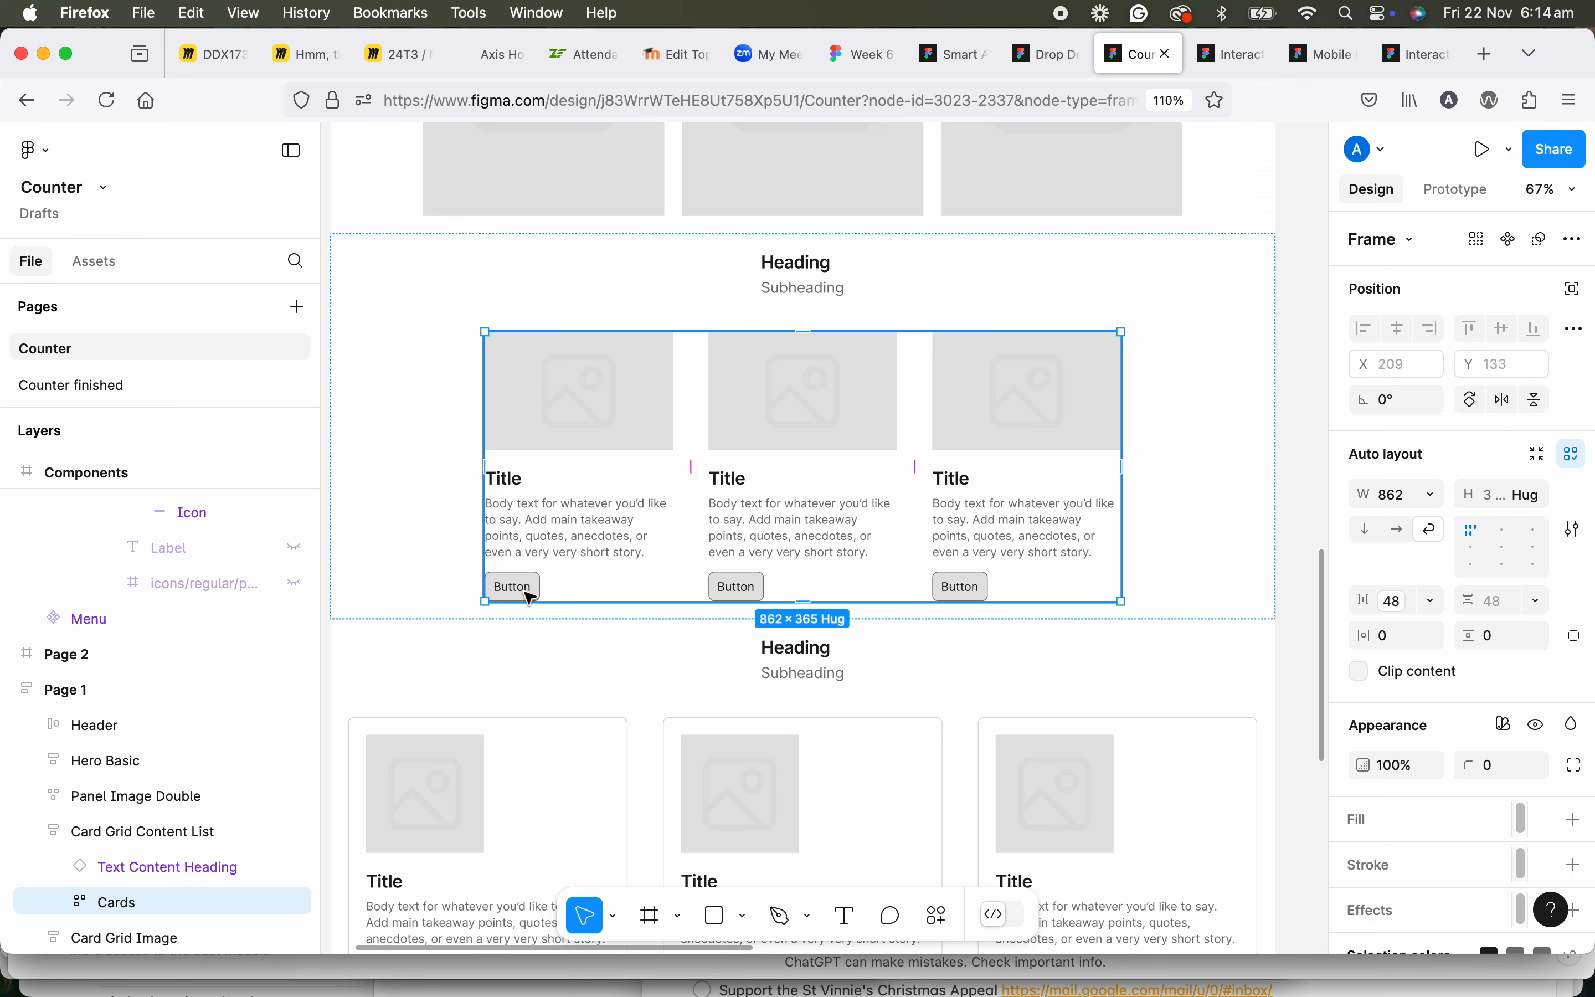
{"action": "left_click", "coordinate": [530, 597]}
{"action": "left_click", "coordinate": [530, 596]}
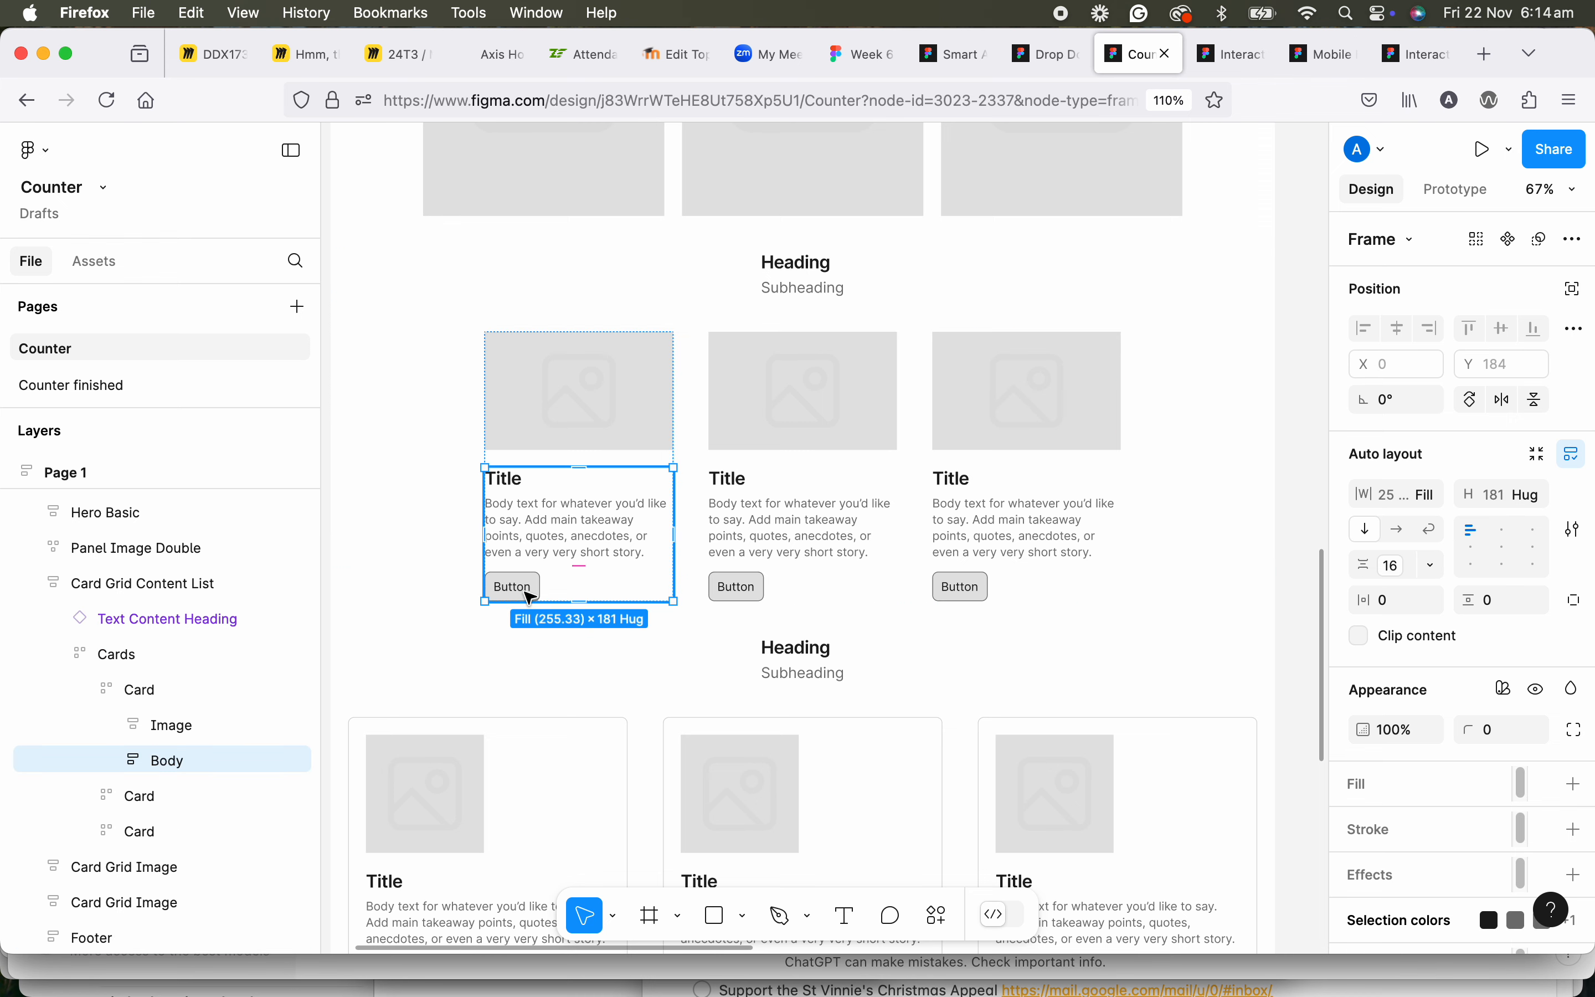
{"action": "left_click", "coordinate": [530, 596]}
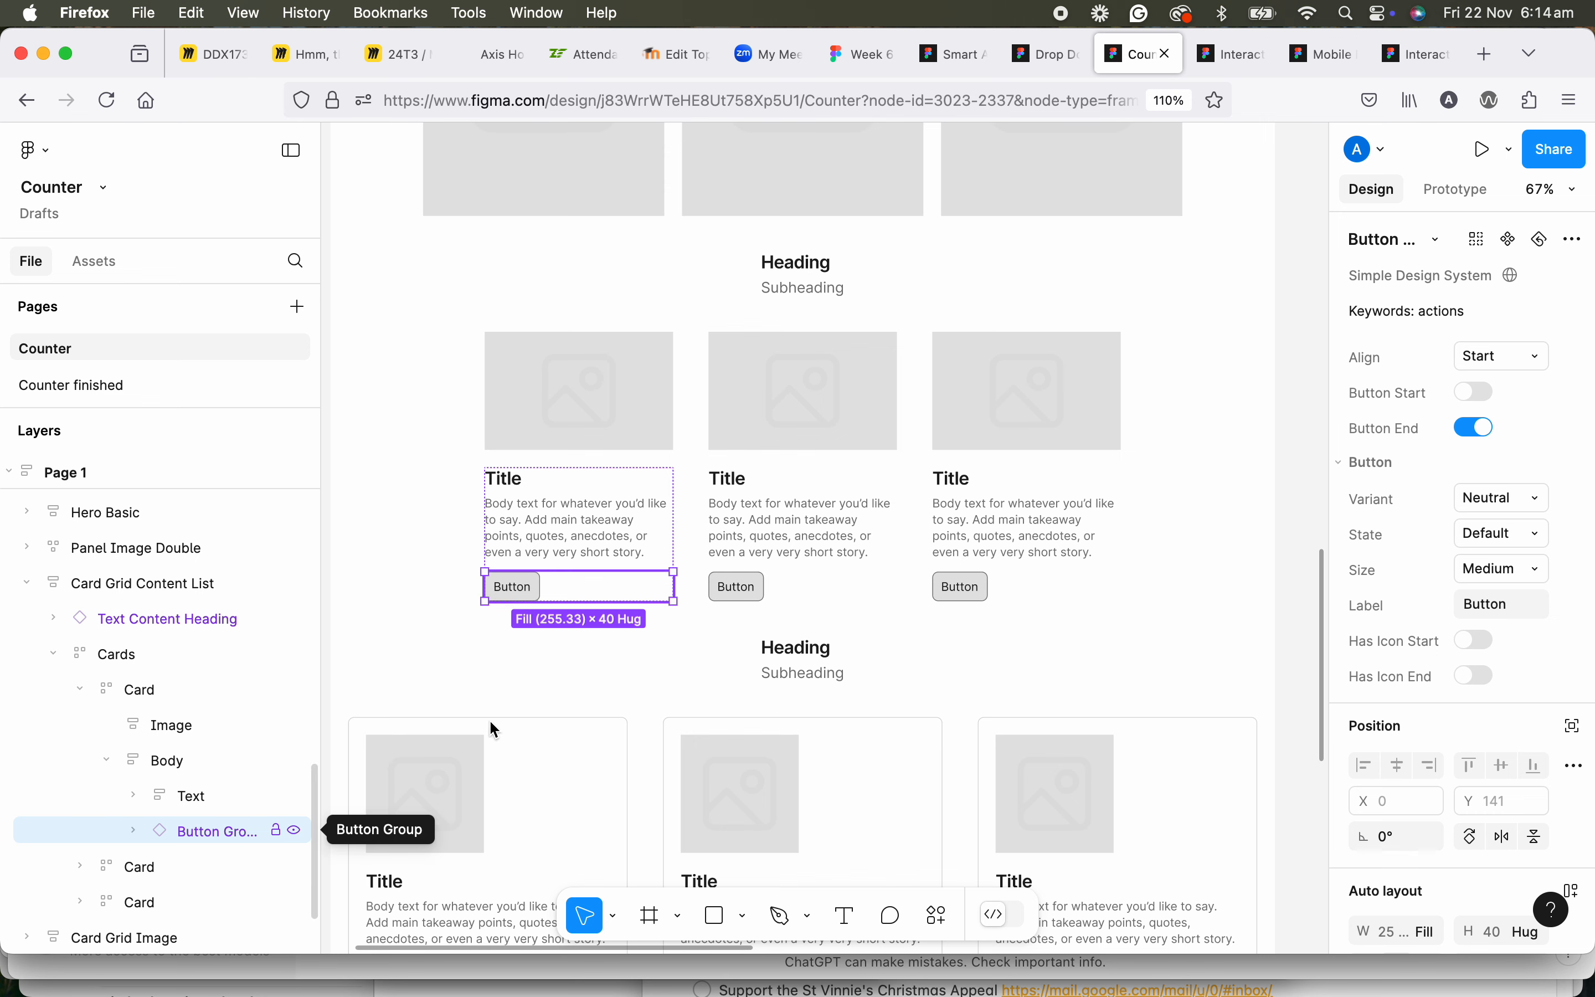
{"action": "right_click", "coordinate": [530, 593]}
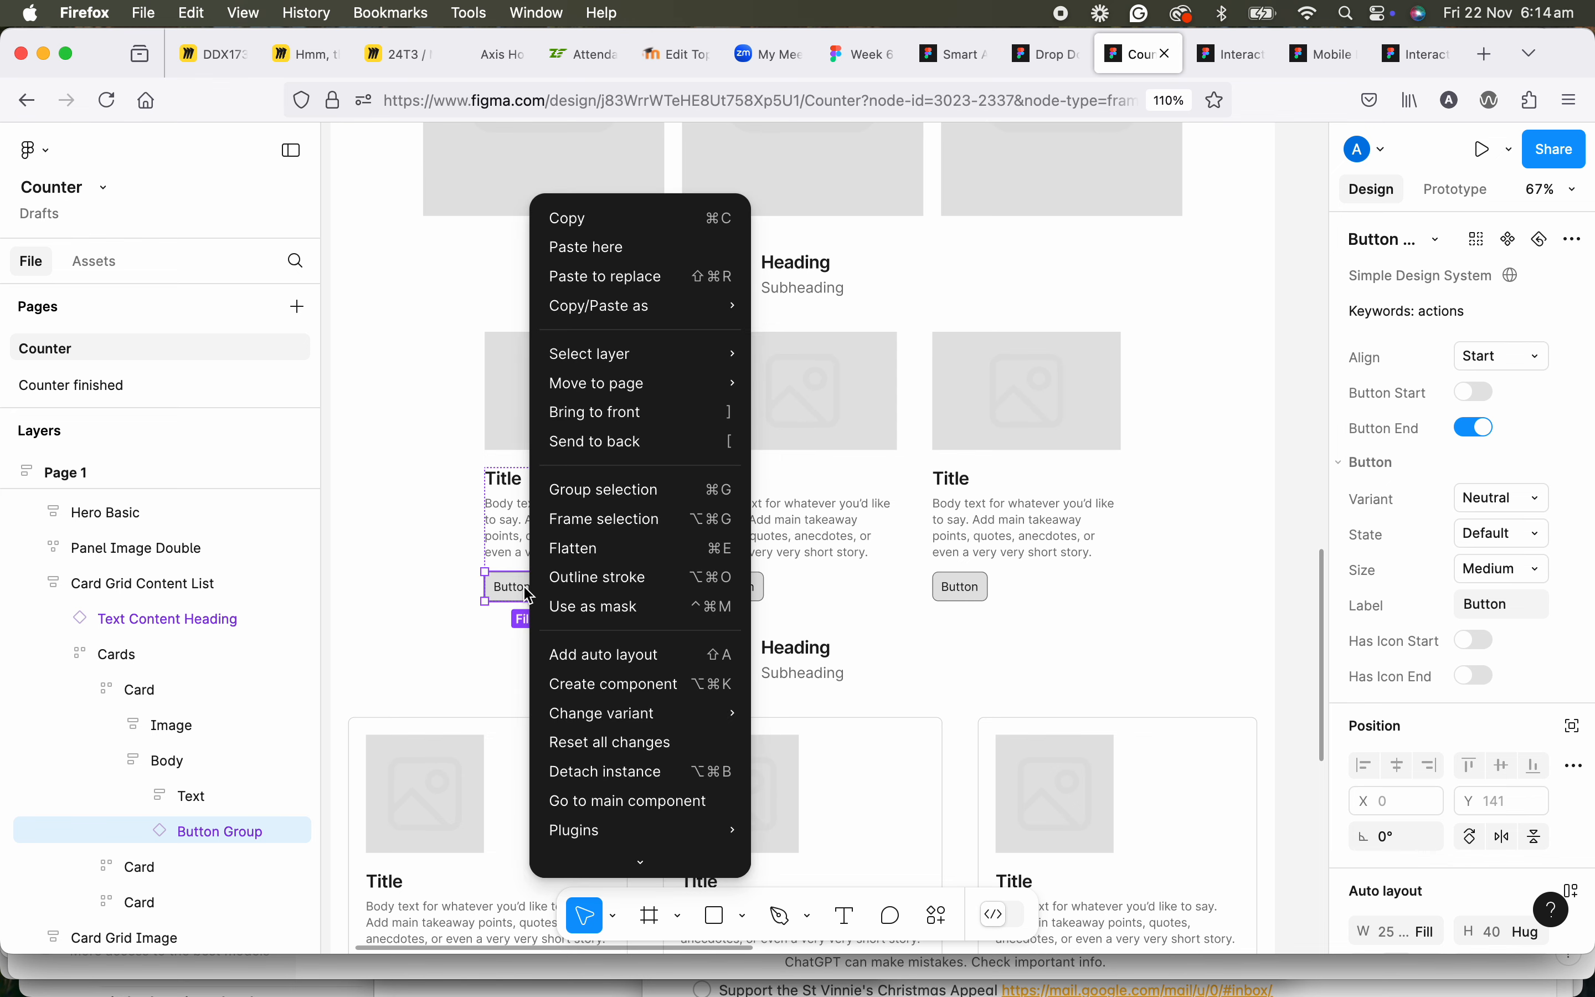
{"action": "left_click", "coordinate": [601, 277]}
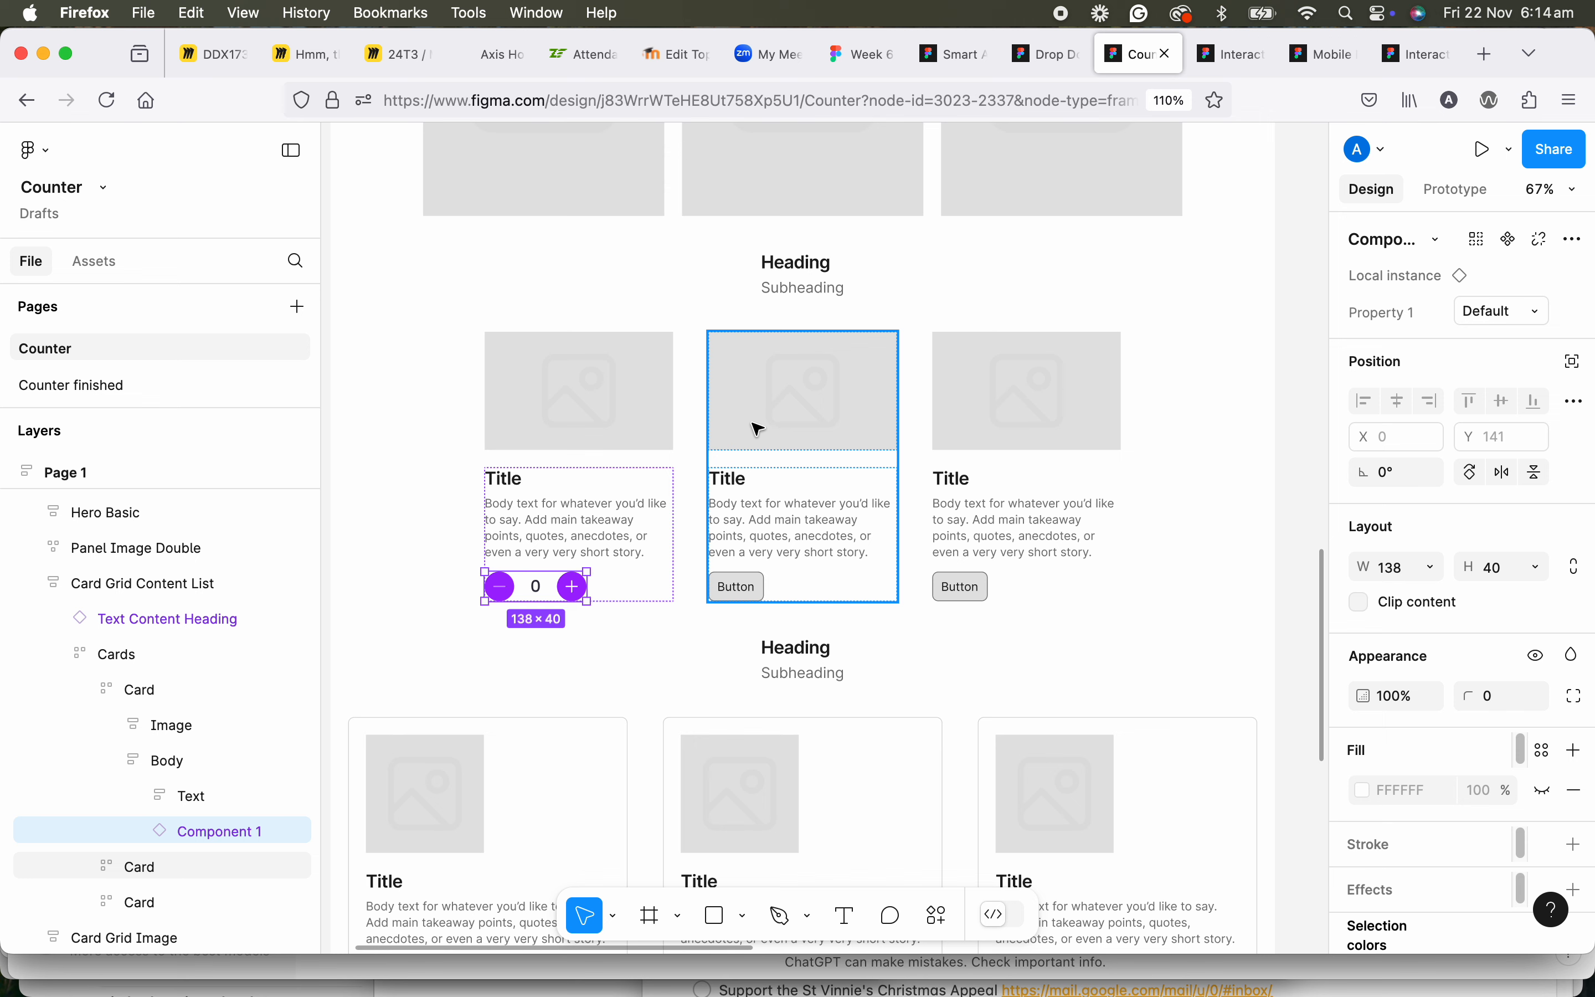
Paste the counter into the Body of the second card, below its button.
{"action": "left_click", "coordinate": [753, 594]}
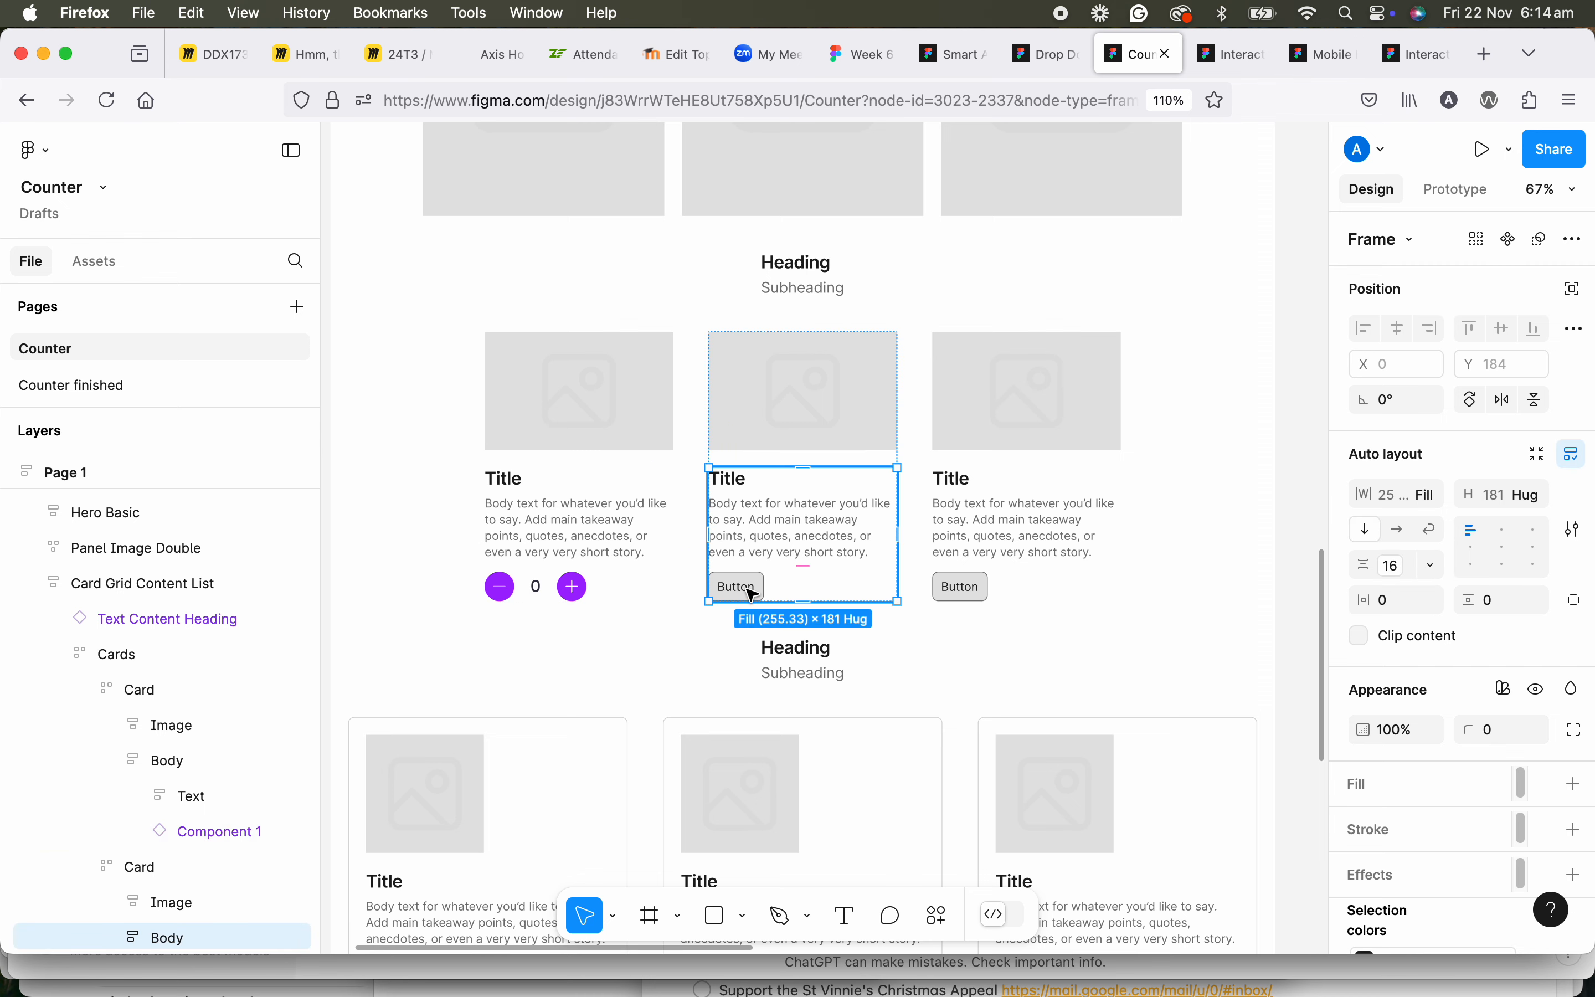
{"action": "scroll", "coordinate": [185, 659], "scroll_direction": "down", "scroll_amount": 4}
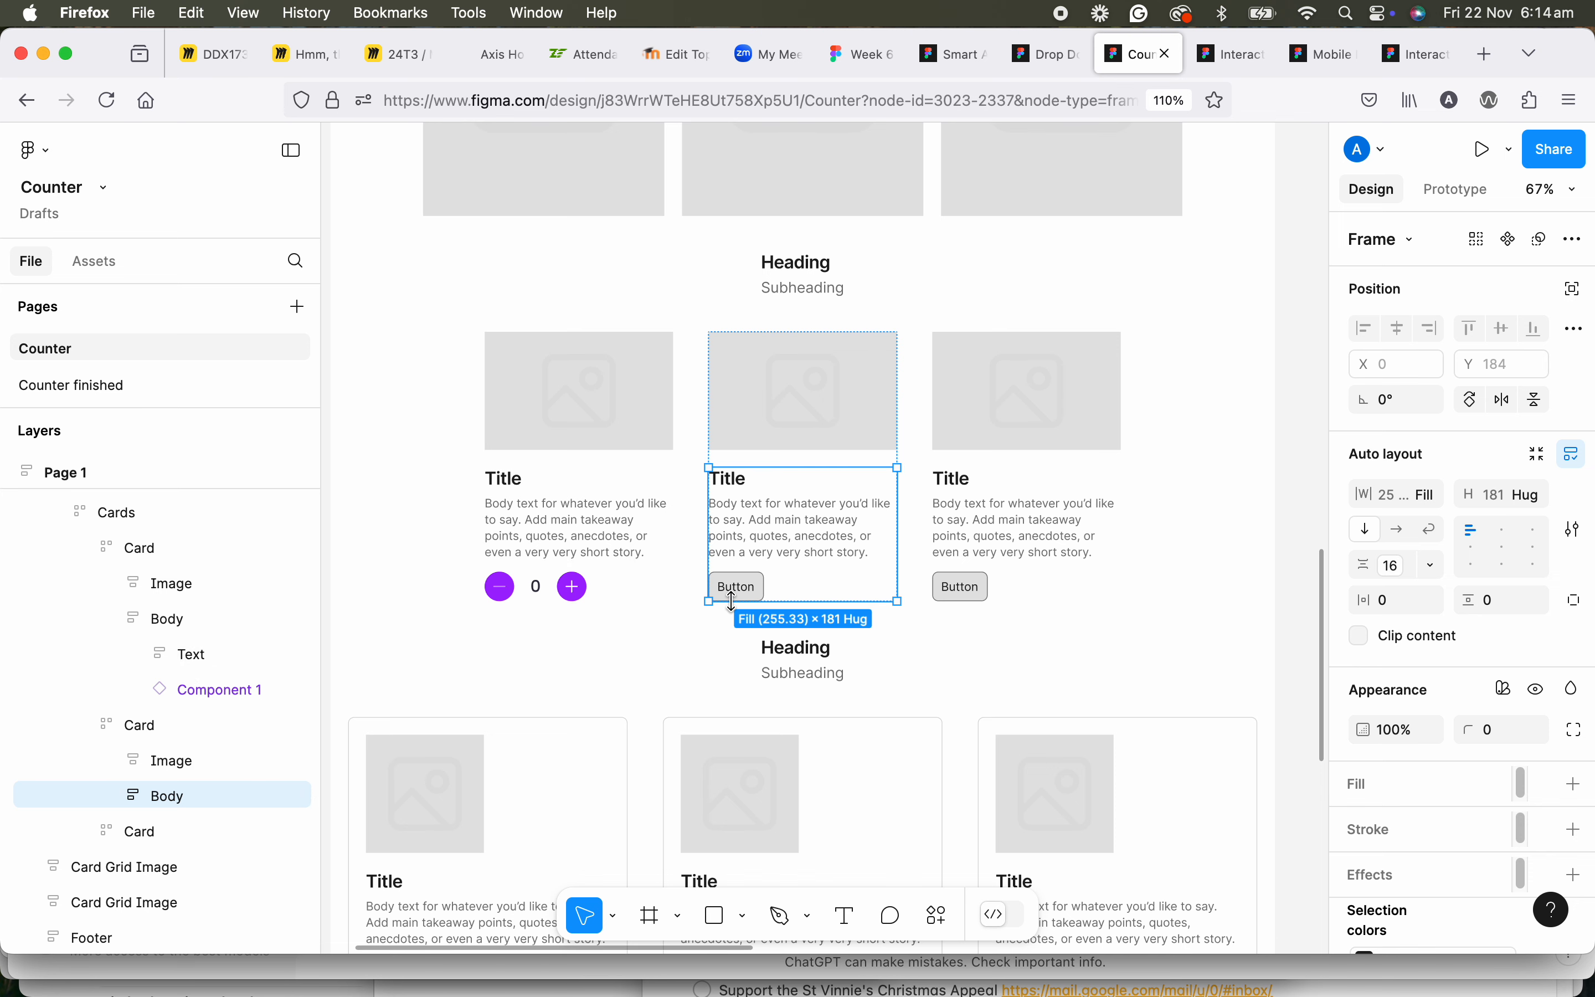
{"action": "left_click", "coordinate": [744, 587]}
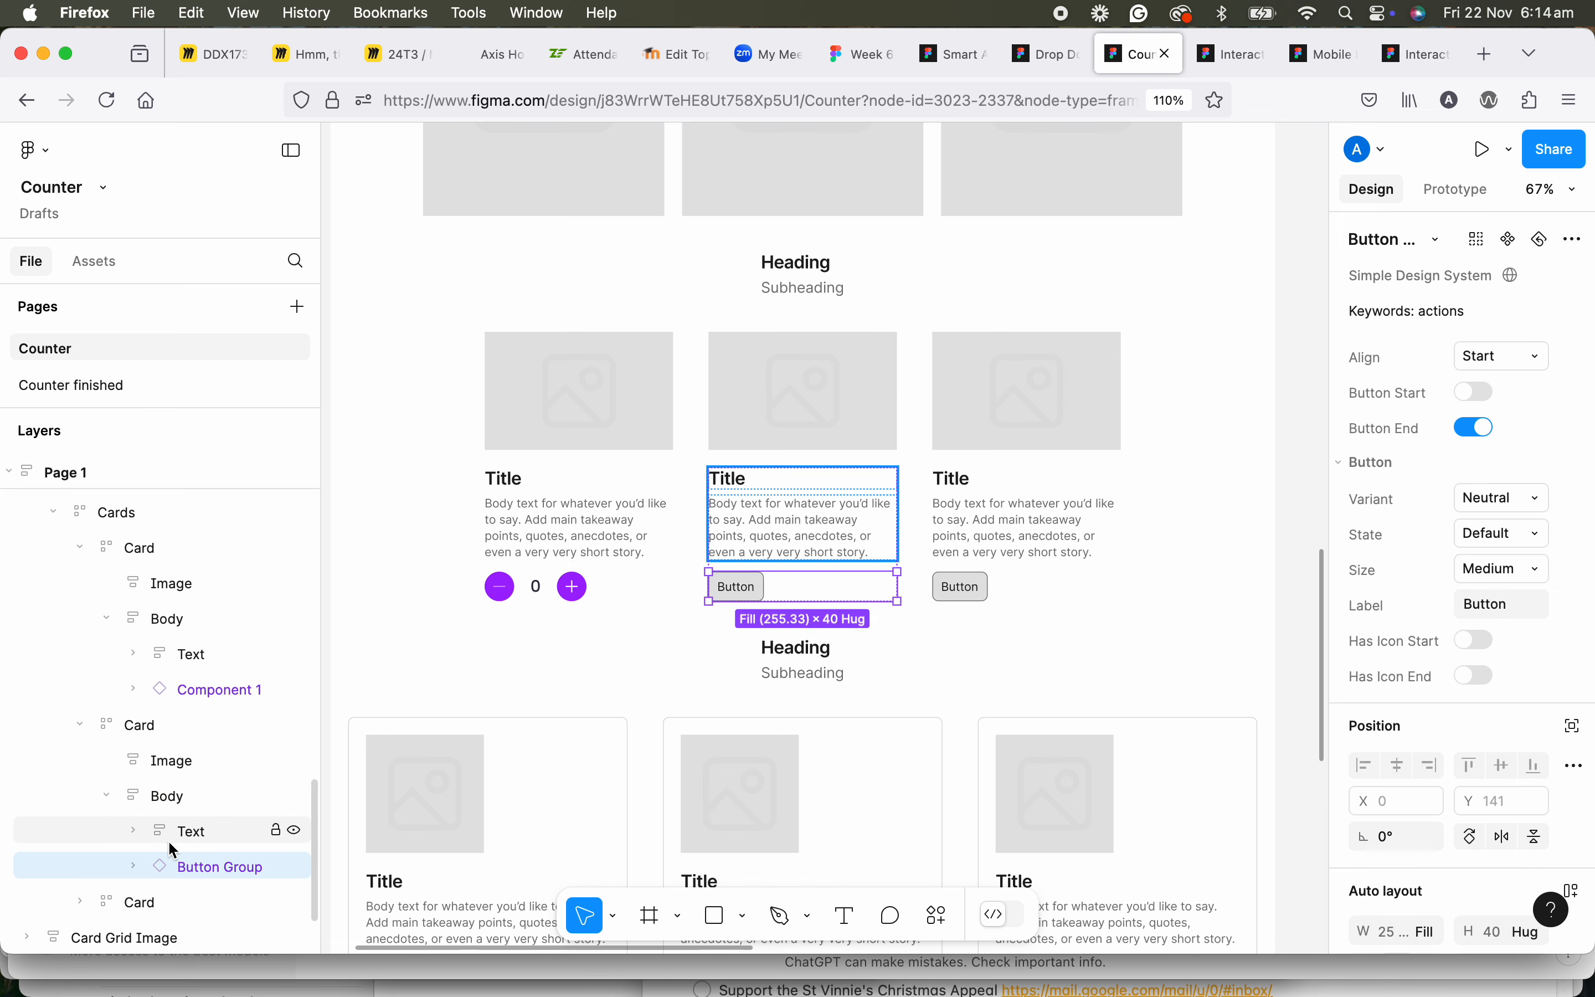
{"action": "left_click", "coordinate": [157, 795]}
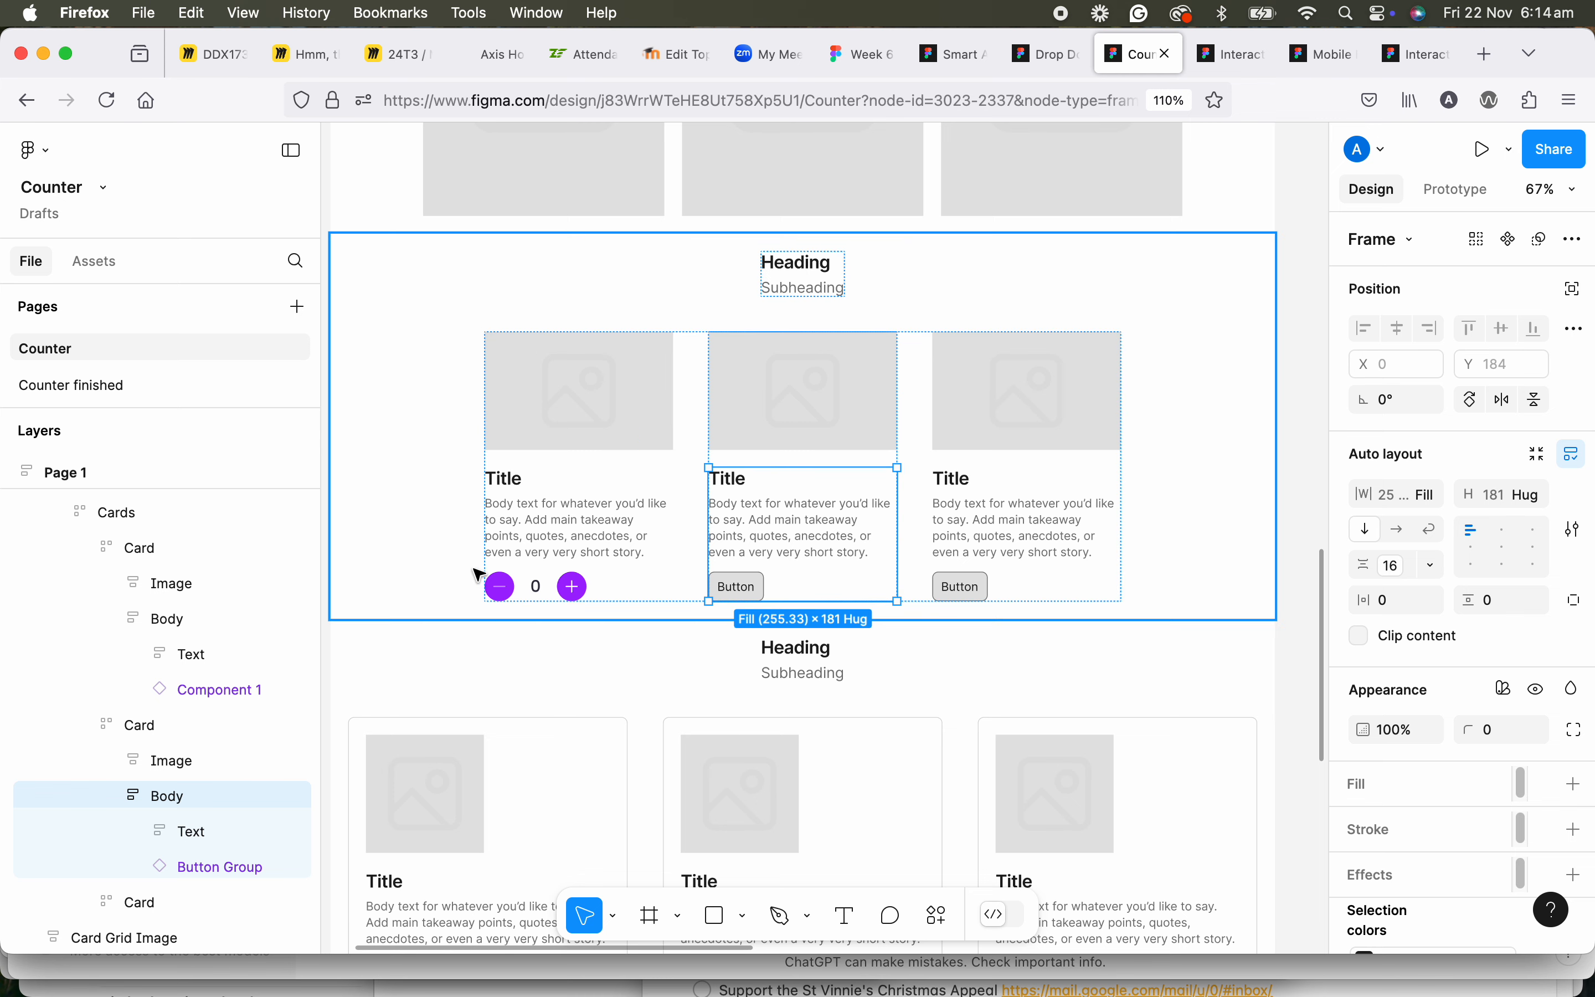
{"action": "key", "text": "super+v"}
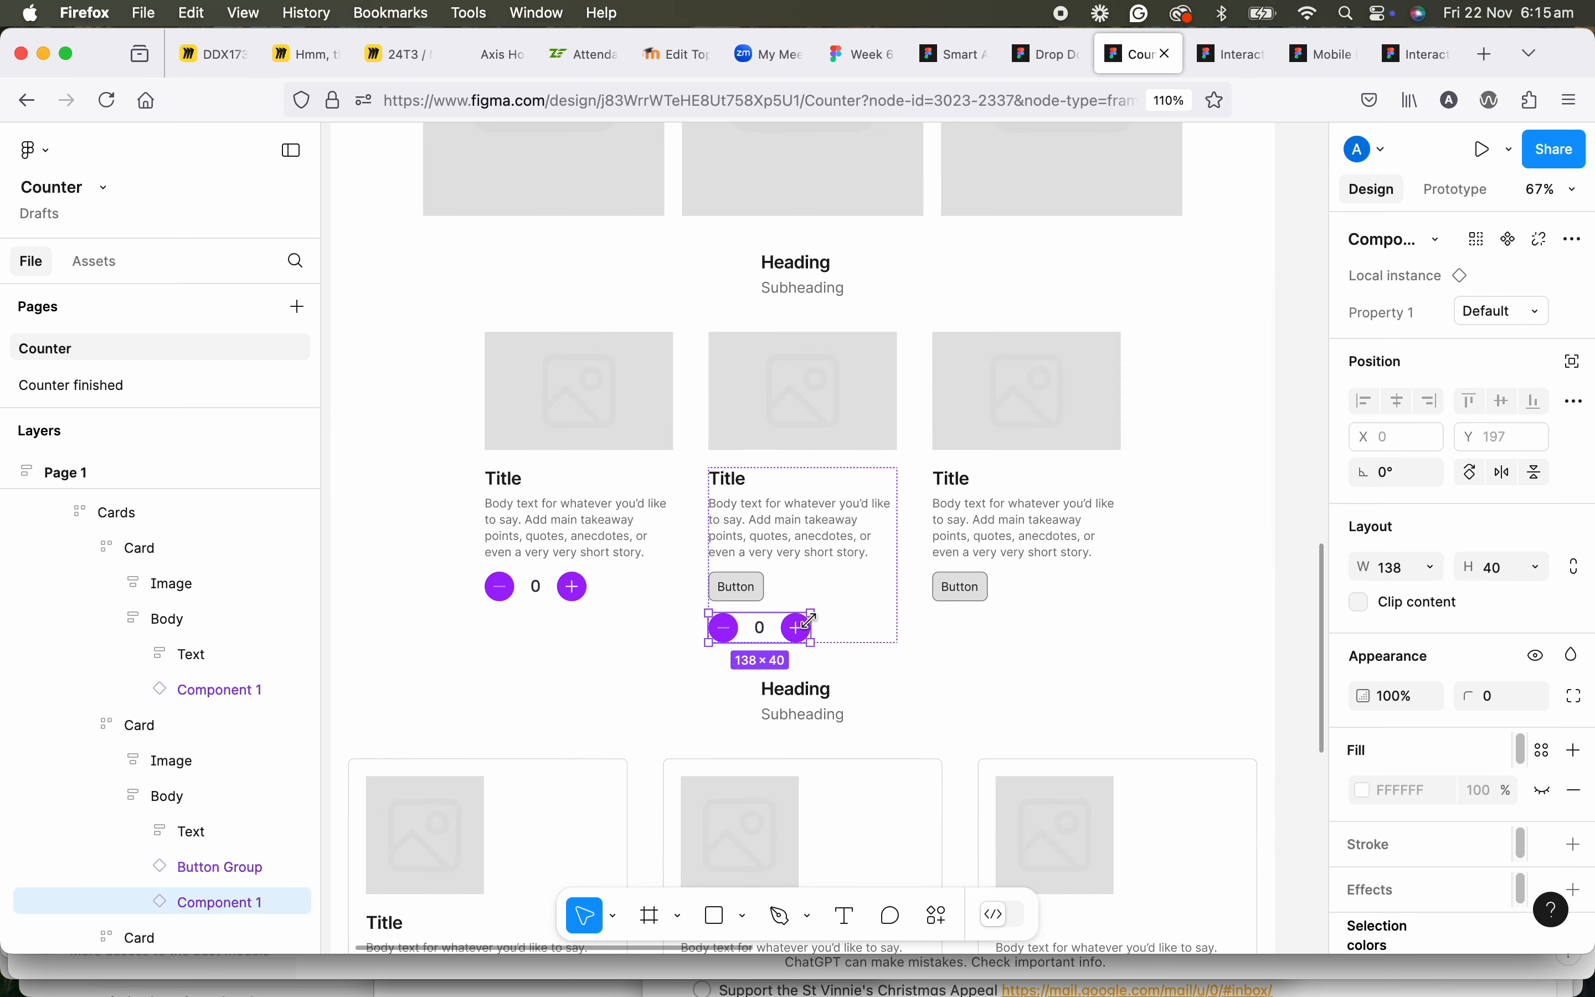
Paste the counter into the third card, directly inside the Card frame below its Body.
{"action": "left_click", "coordinate": [1008, 550]}
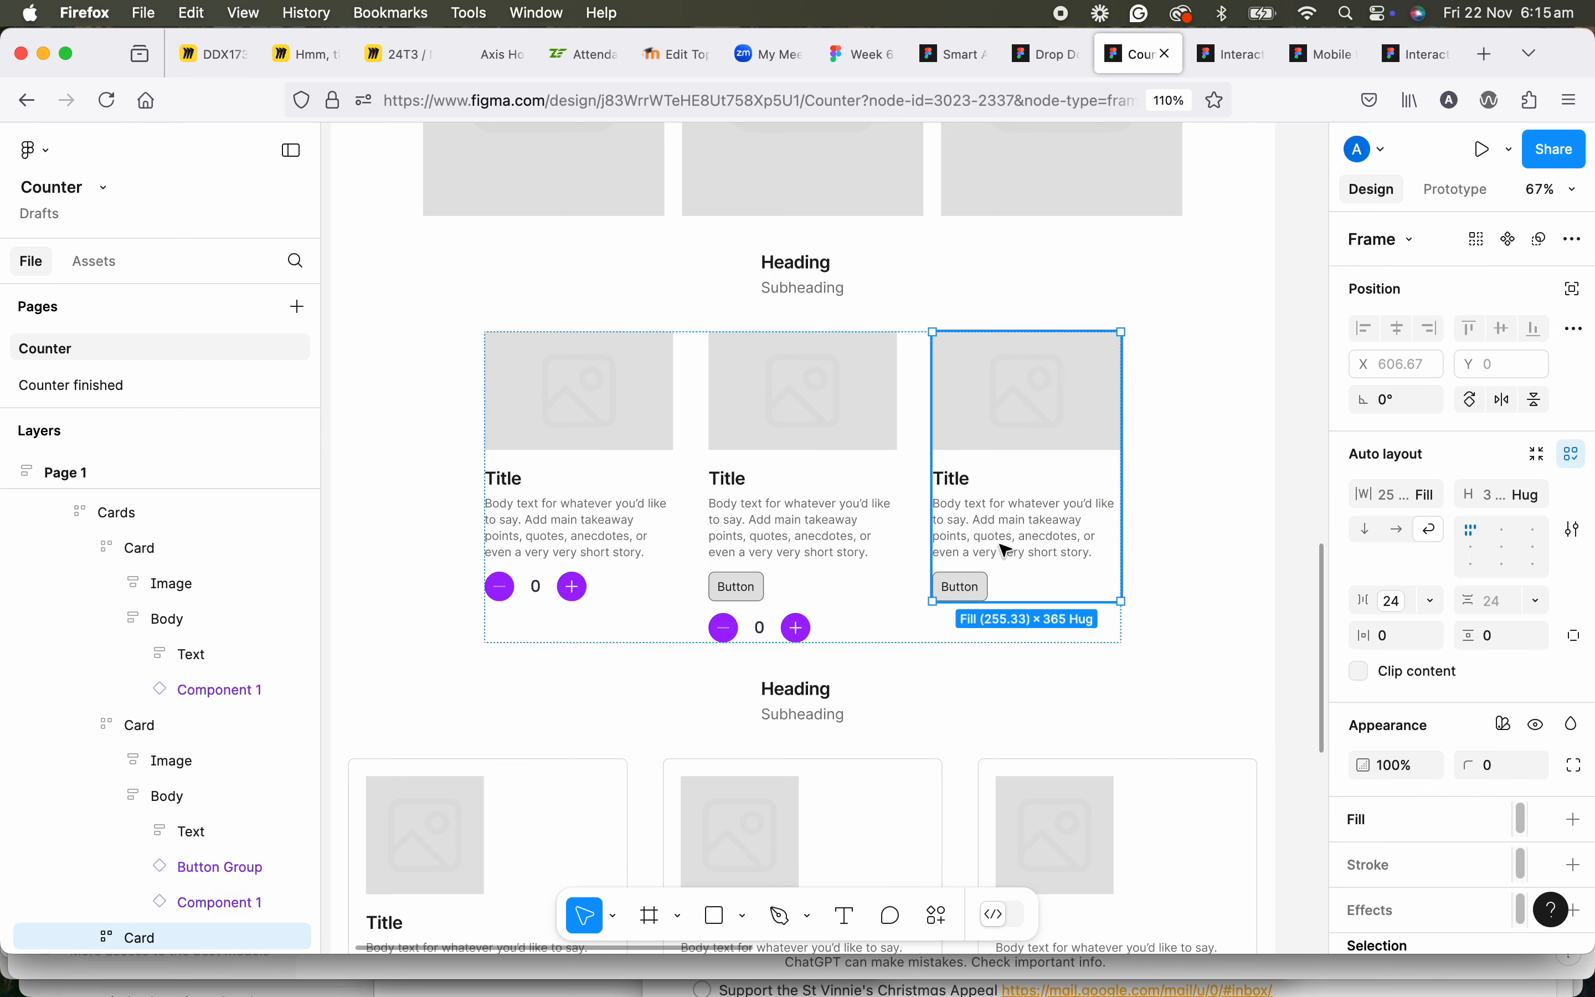
{"action": "scroll", "coordinate": [204, 840], "scroll_direction": "down", "scroll_amount": 3}
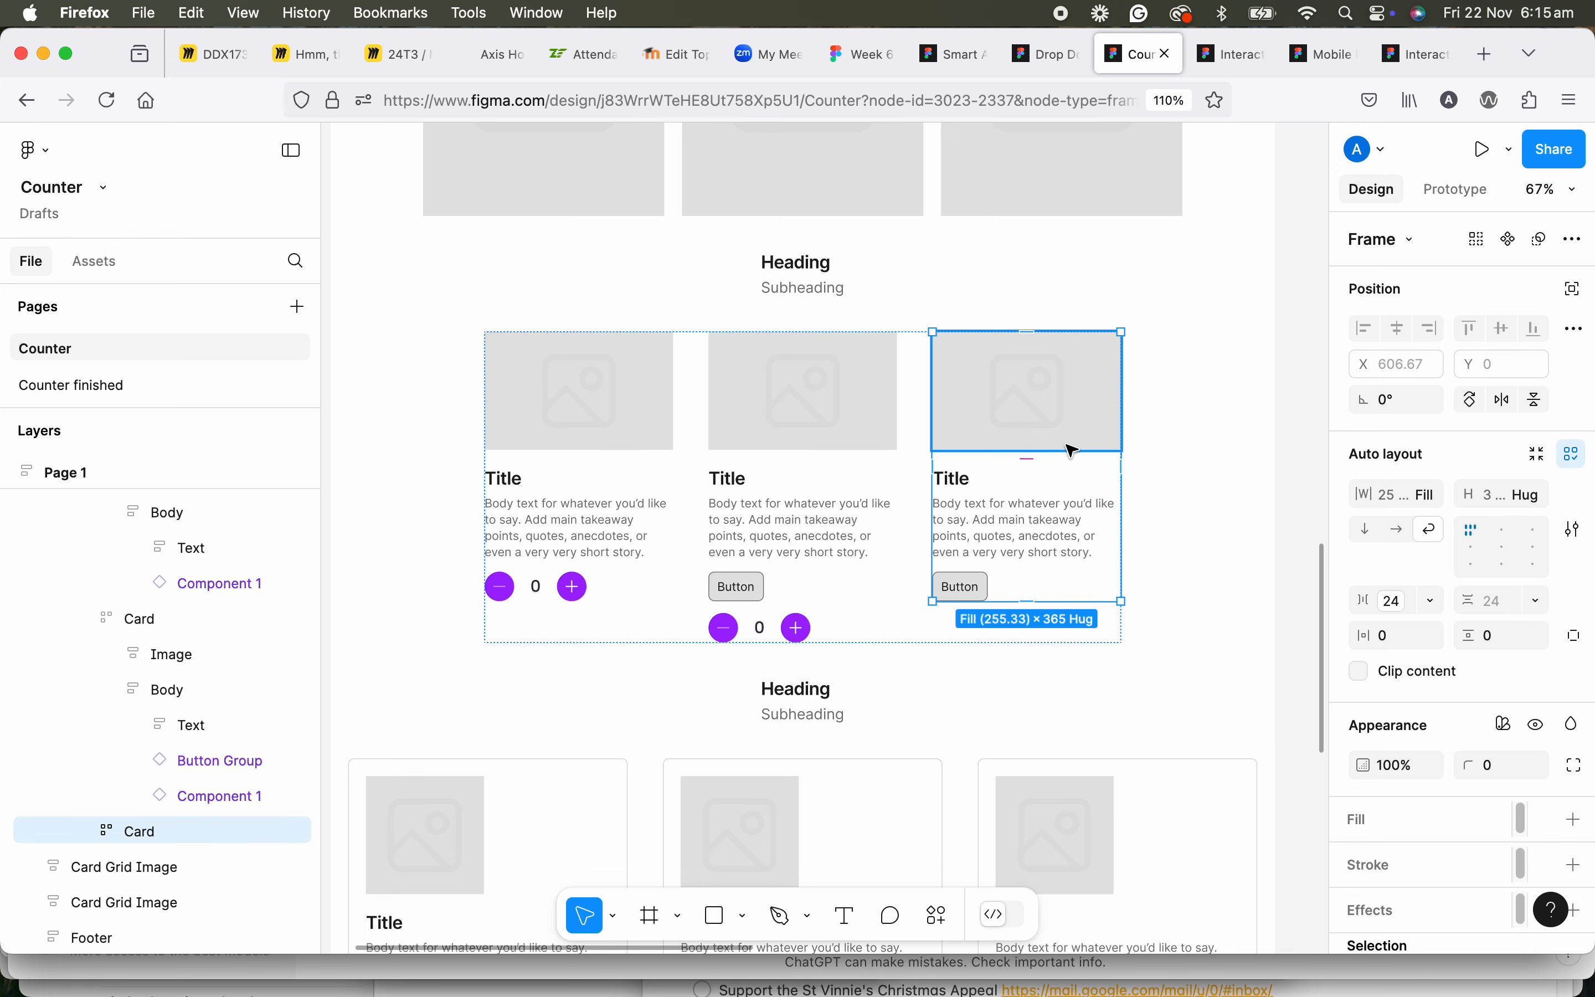
{"action": "key", "text": "ctrl+v"}
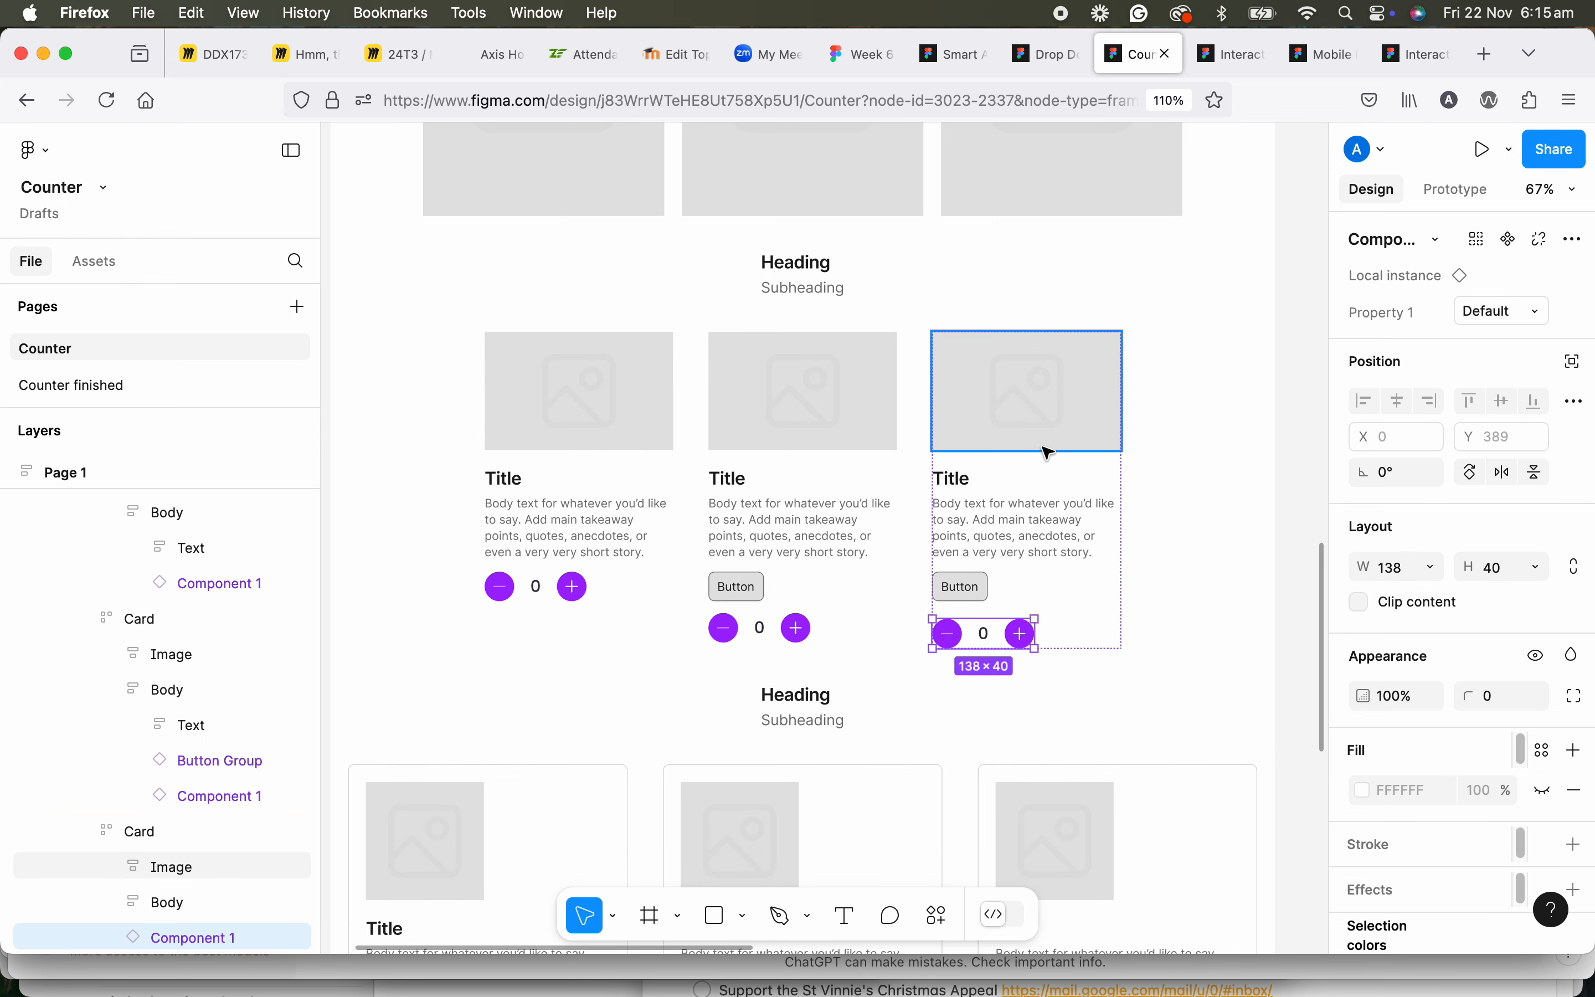
Paste the counter into the Card Grid Content List section itself, and delete that copy.
{"action": "left_click", "coordinate": [500, 290]}
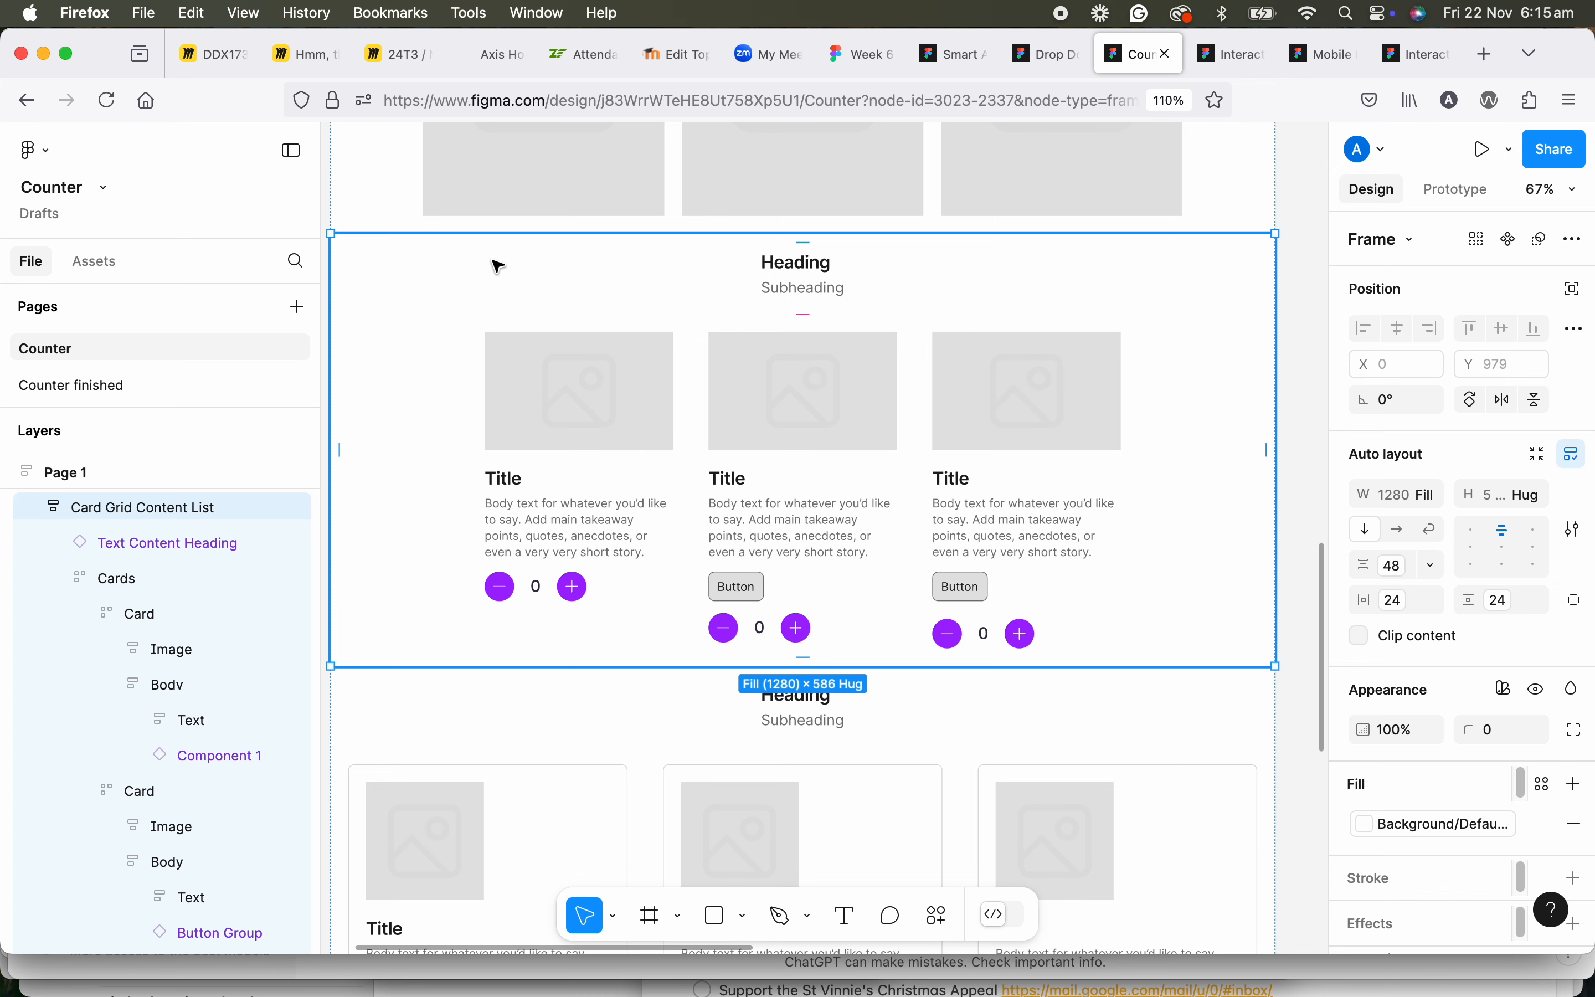
{"action": "key", "text": "super+v"}
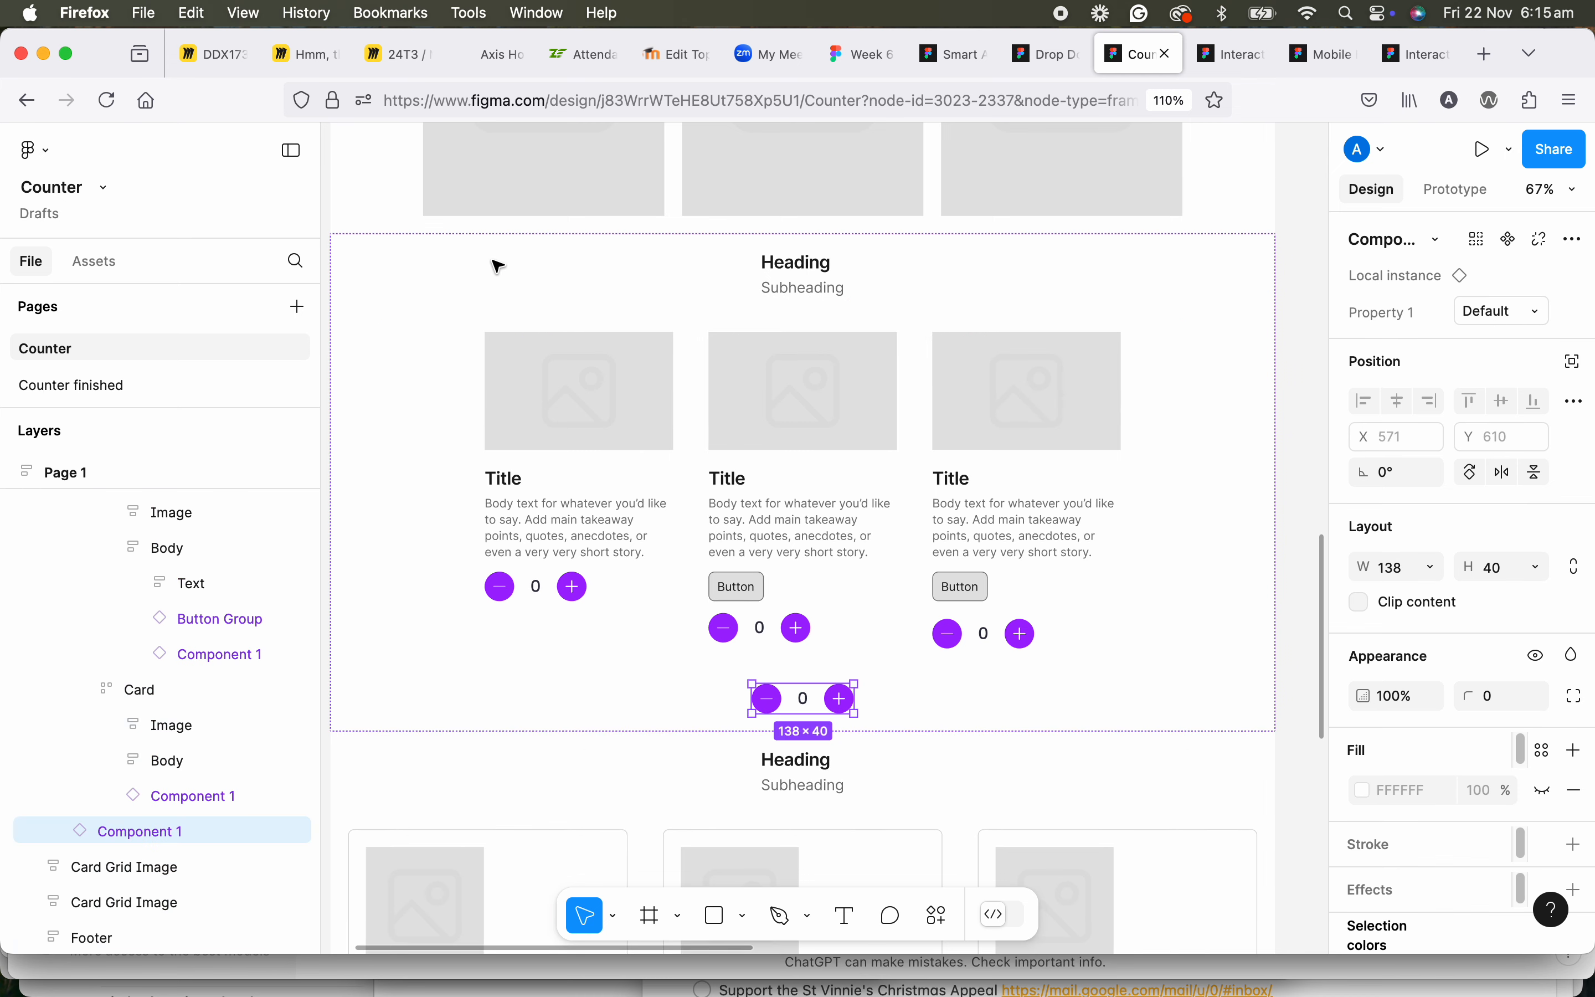
{"action": "key", "text": "BackSpace"}
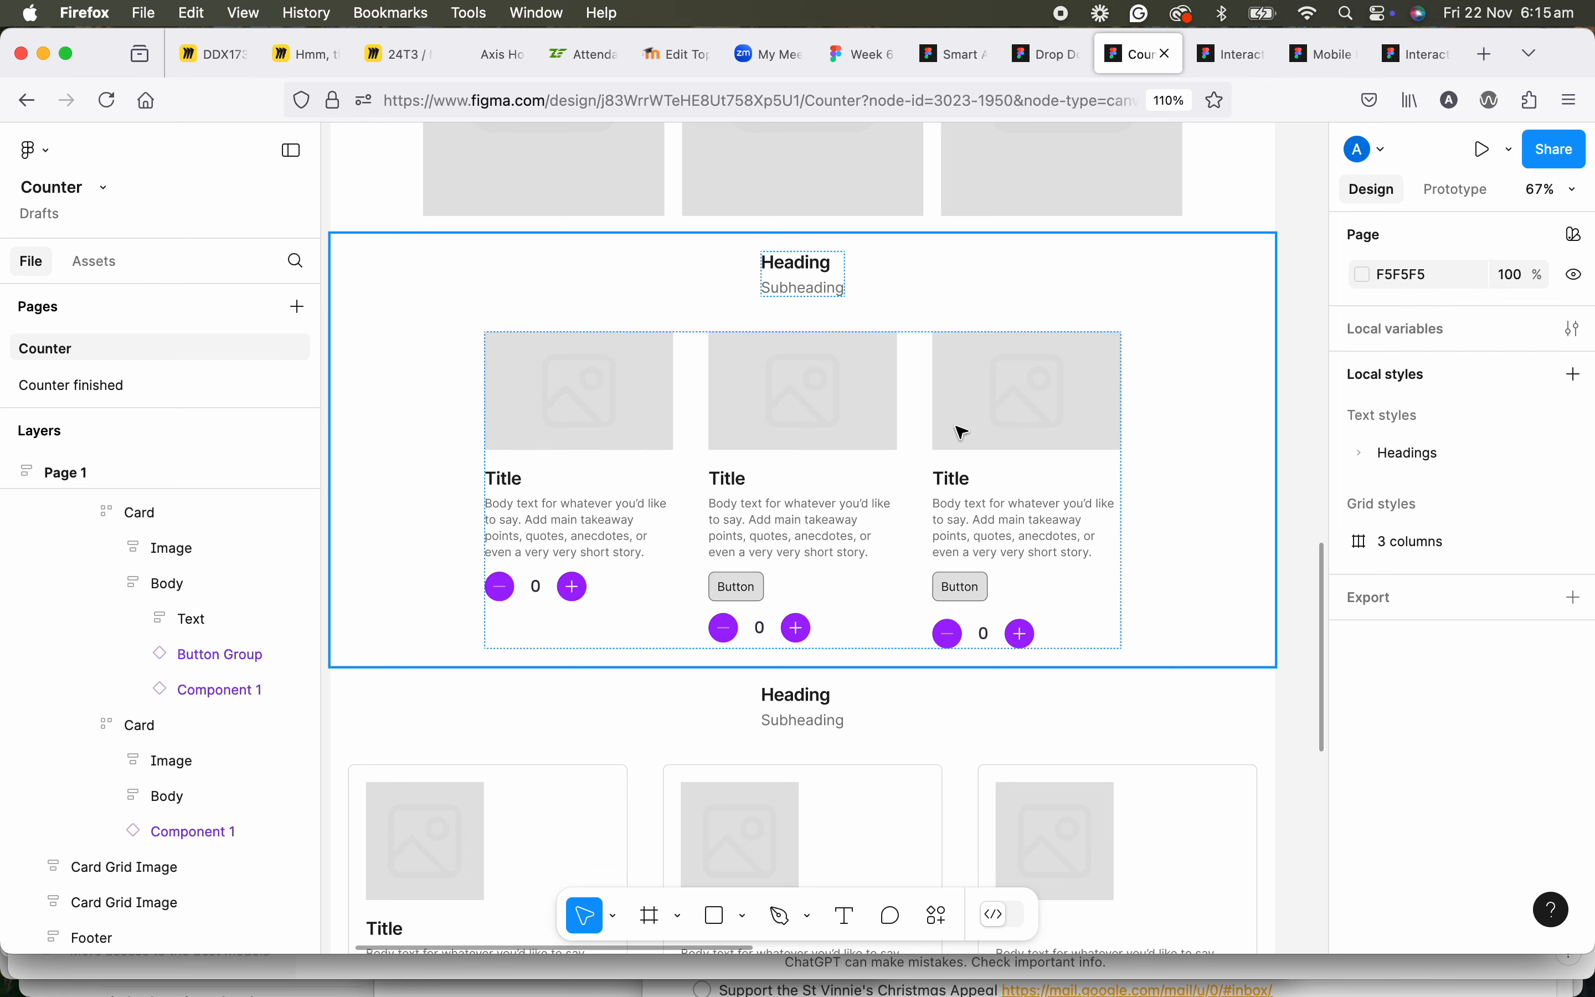
Examine how the counters sit in the three cards and in the surrounding Page 1 layout.
{"action": "scroll", "coordinate": [963, 432], "scroll_direction": "down", "scroll_amount": 2}
{"action": "scroll", "coordinate": [963, 432], "scroll_direction": "down", "scroll_amount": 1}
{"action": "scroll", "coordinate": [962, 432], "scroll_direction": "up", "scroll_amount": 2}
{"action": "scroll", "coordinate": [960, 433], "scroll_direction": "down", "scroll_amount": 2}
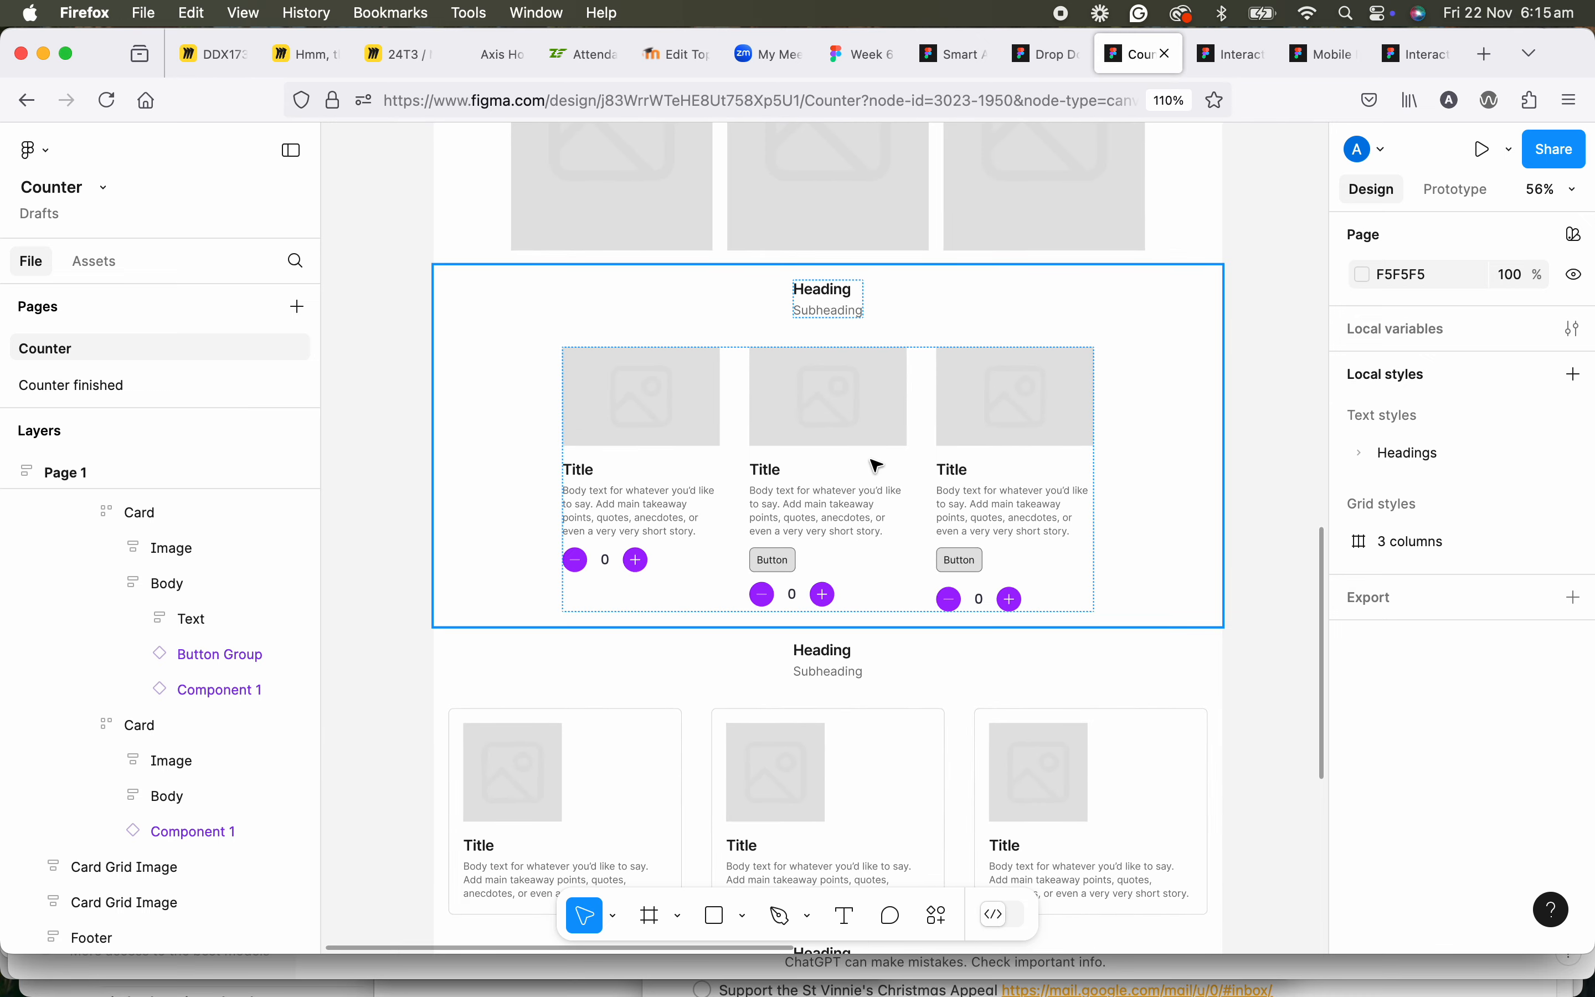
{"action": "scroll", "coordinate": [874, 465], "scroll_direction": "down", "scroll_amount": 5}
{"action": "left_click_drag", "start_coordinate": [850, 254], "coordinate": [805, 499]}
{"action": "scroll", "coordinate": [800, 560], "scroll_direction": "down", "scroll_amount": 4}
{"action": "scroll", "coordinate": [758, 613], "scroll_direction": "up", "scroll_amount": 3}
{"action": "scroll", "coordinate": [774, 504], "scroll_direction": "up", "scroll_amount": 5}
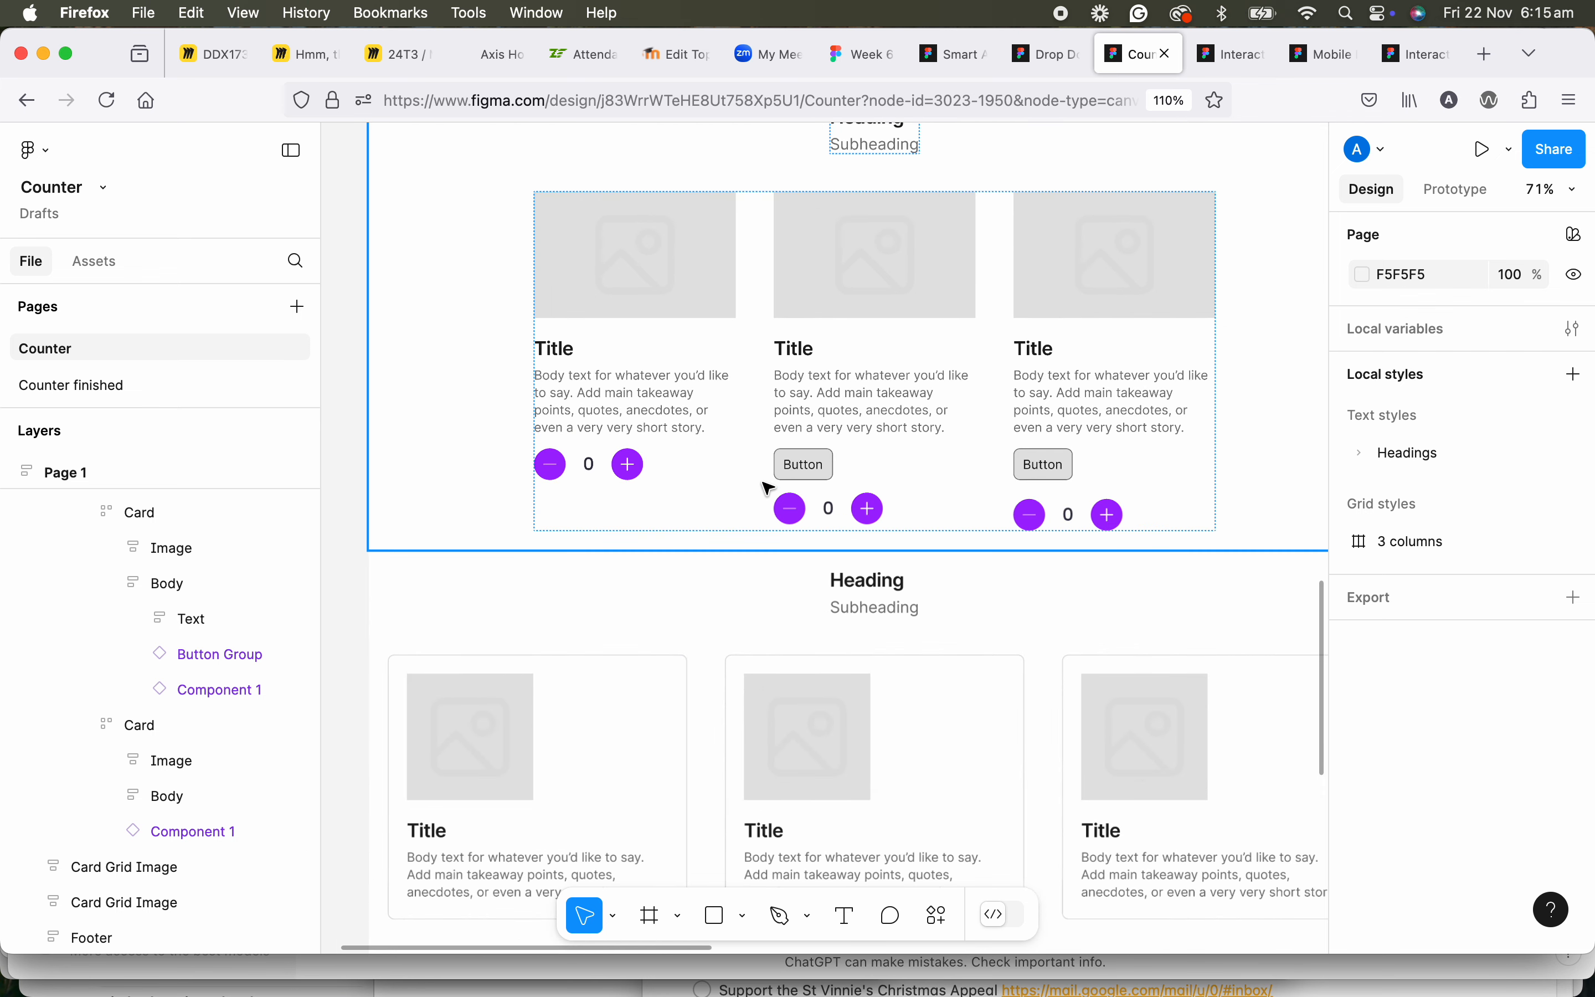
Delete the counter from the Body of the second card in Page 1.
{"action": "left_click", "coordinate": [659, 565]}
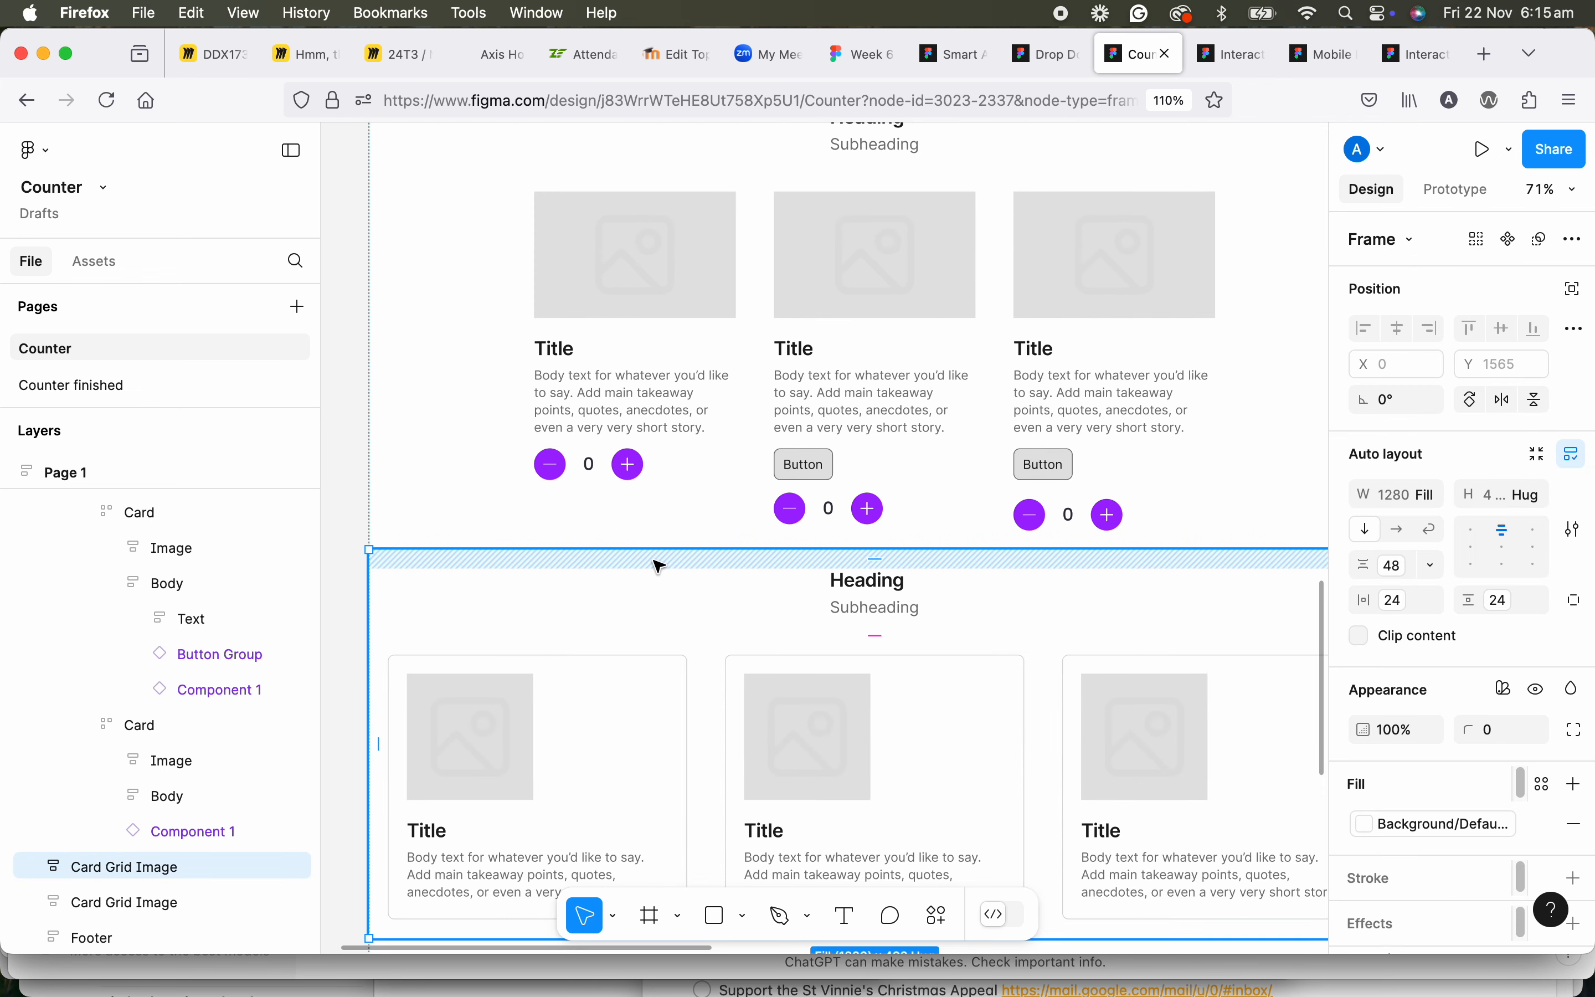
{"action": "left_click", "coordinate": [806, 517]}
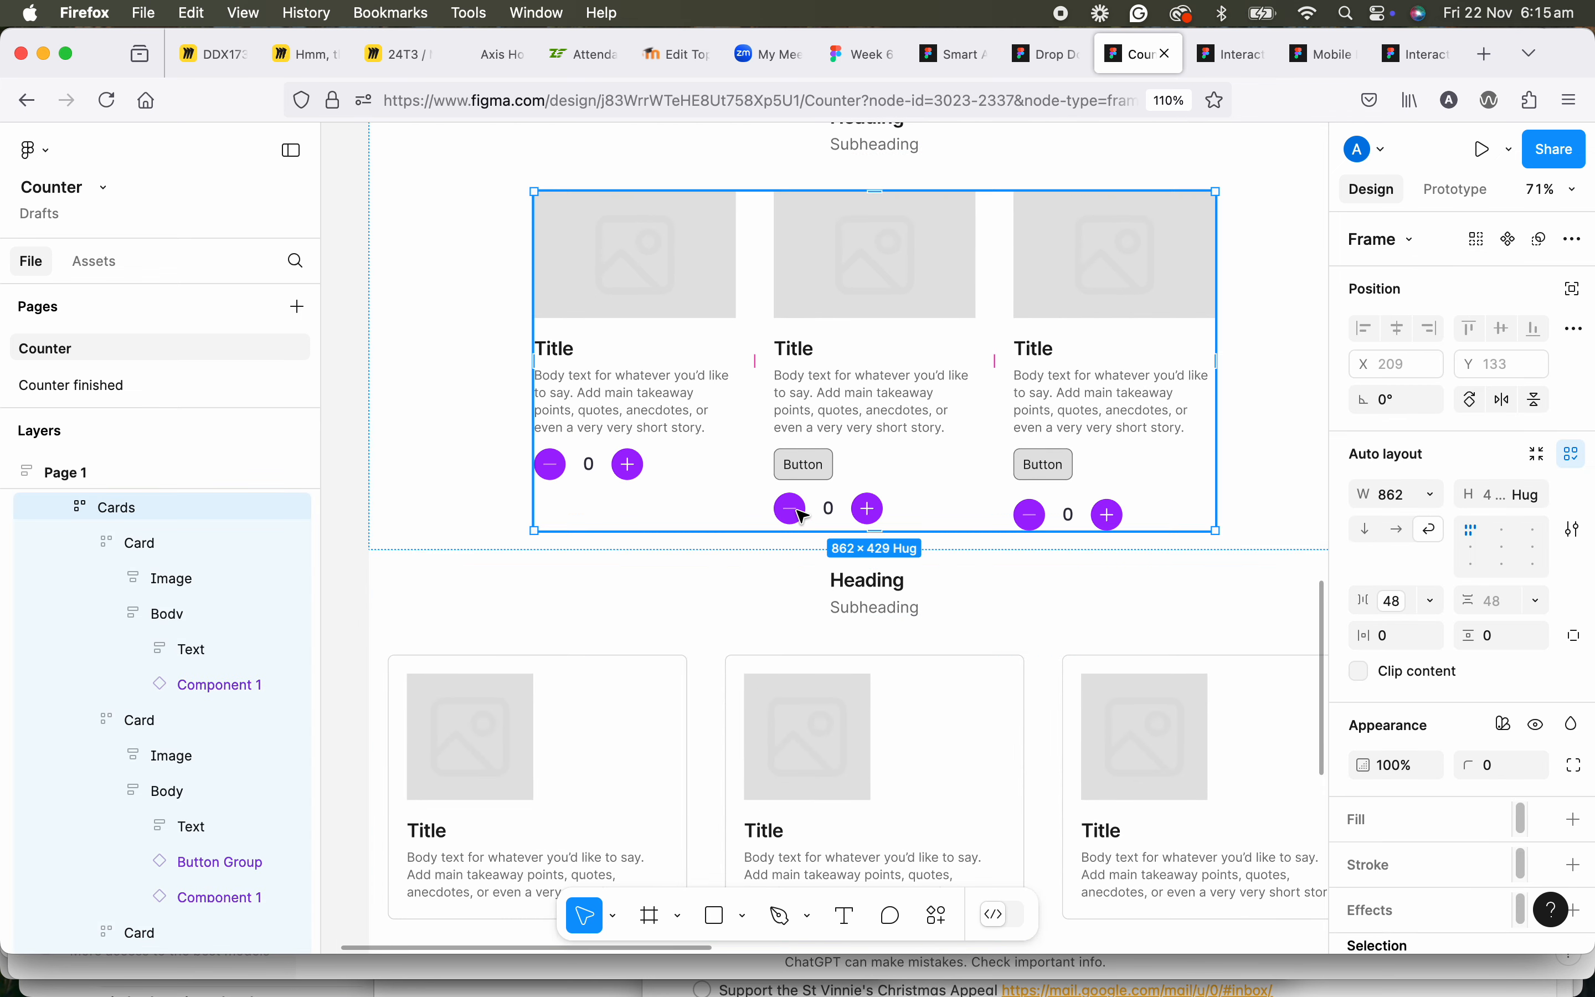
{"action": "double_click", "coordinate": [806, 518]}
{"action": "double_click", "coordinate": [805, 516]}
{"action": "double_click", "coordinate": [804, 515]}
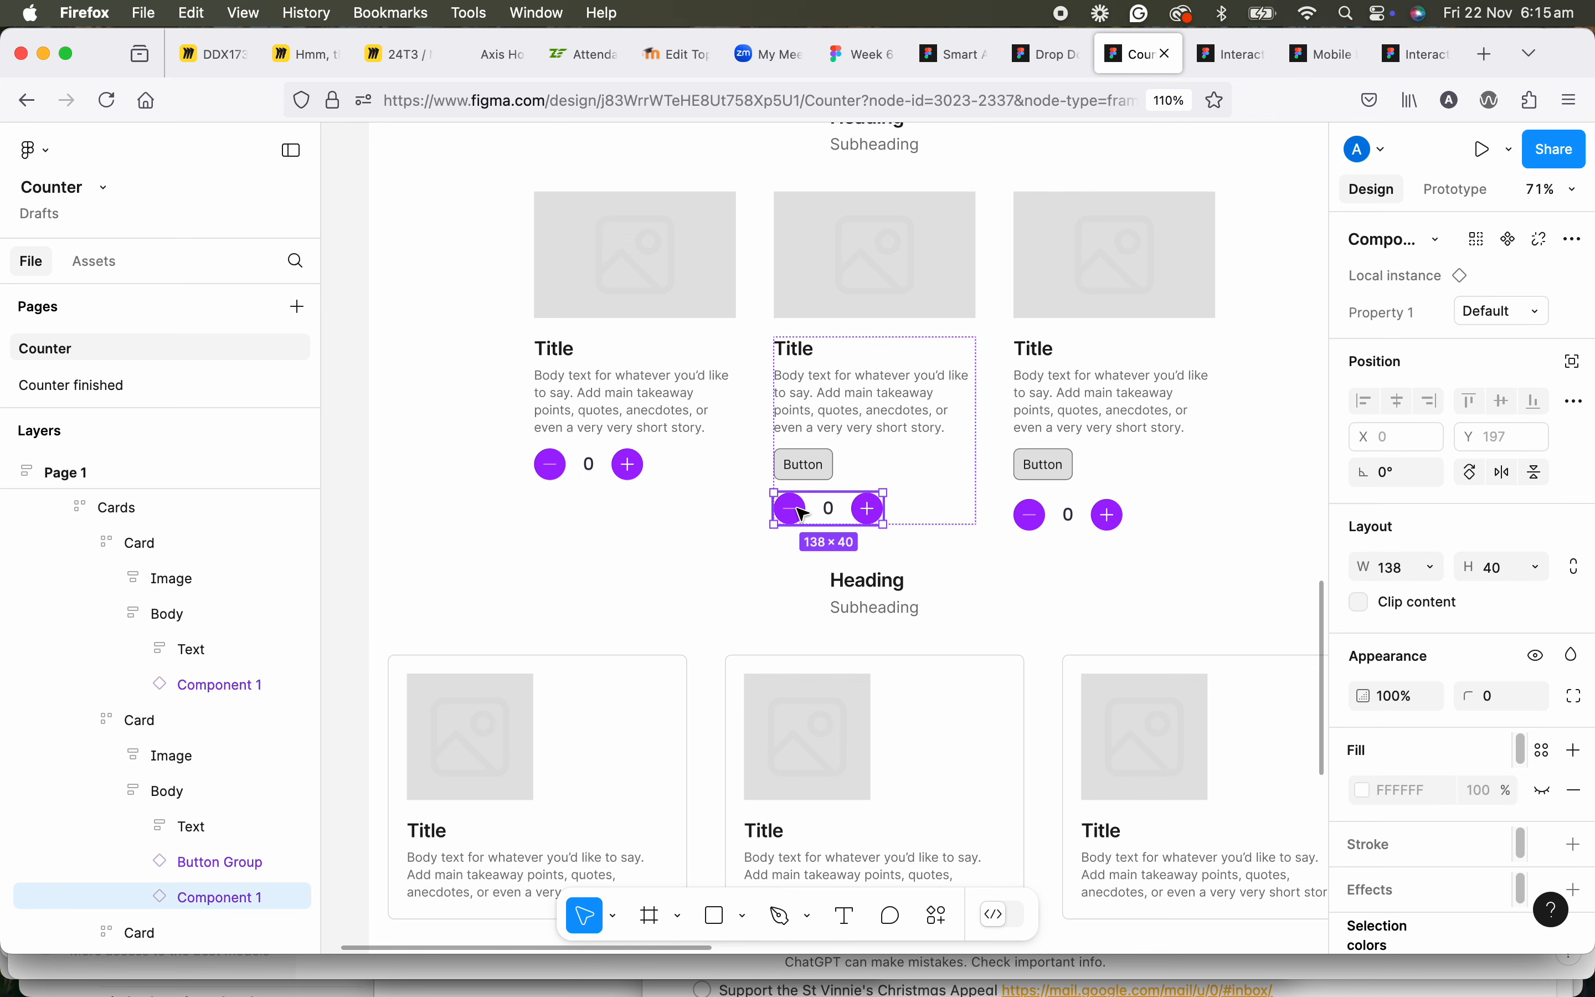
{"action": "key", "text": "BackSpace"}
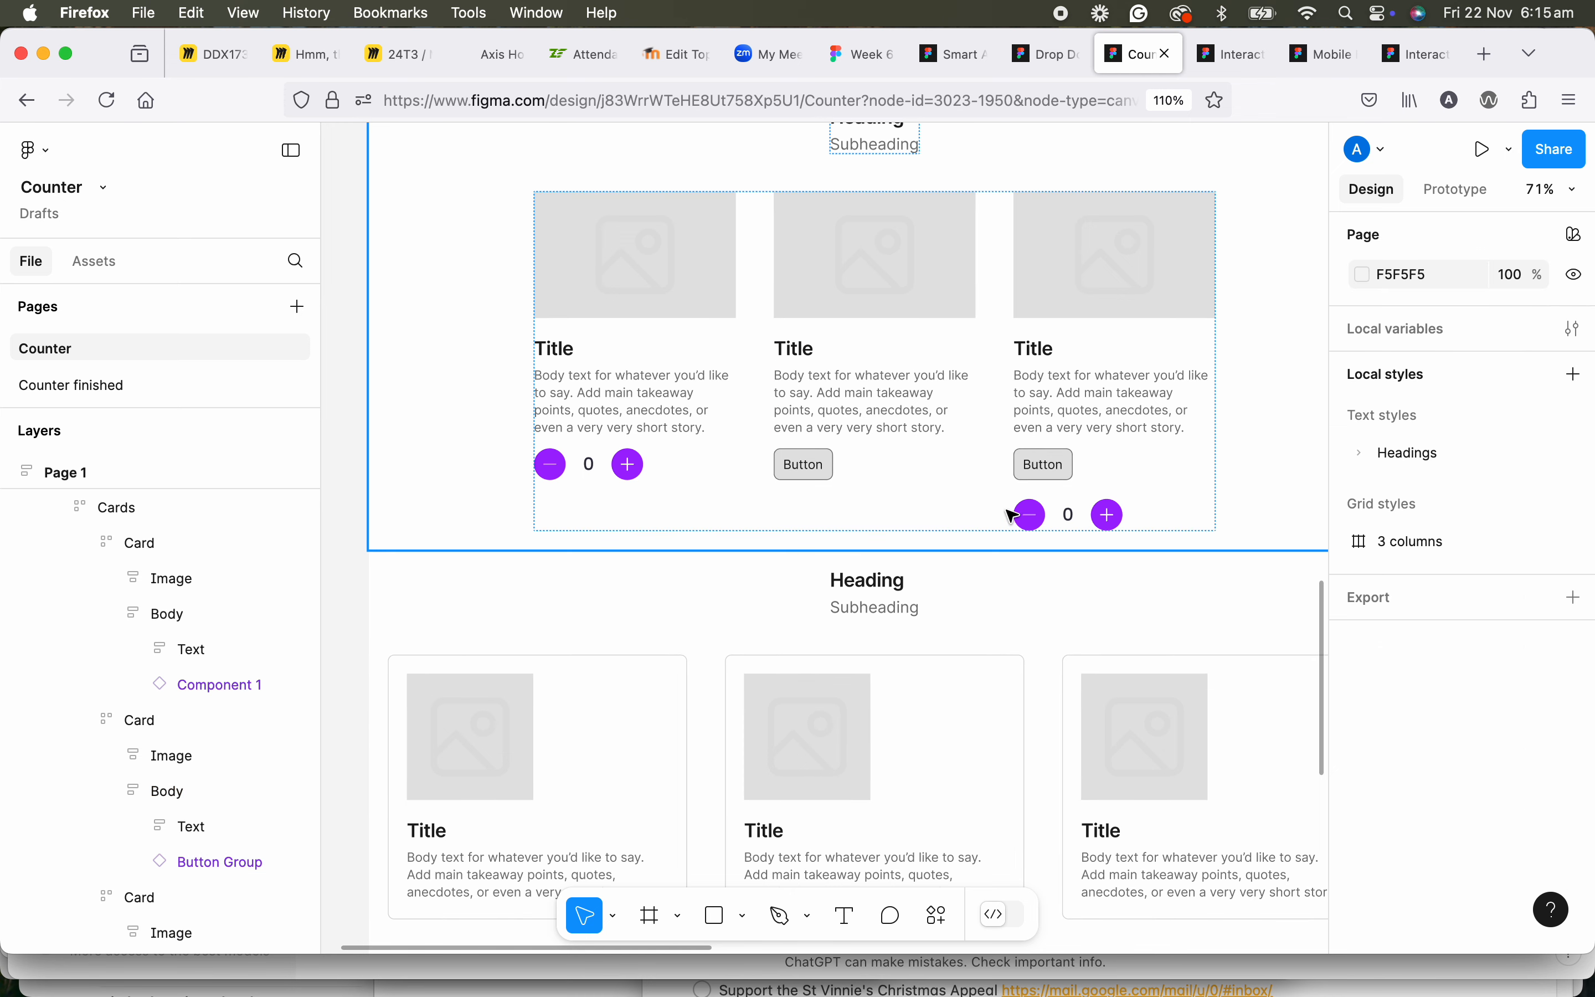
Delete the counter from the third card in Page 1.
{"action": "left_click", "coordinate": [1029, 516]}
{"action": "double_click", "coordinate": [1032, 518]}
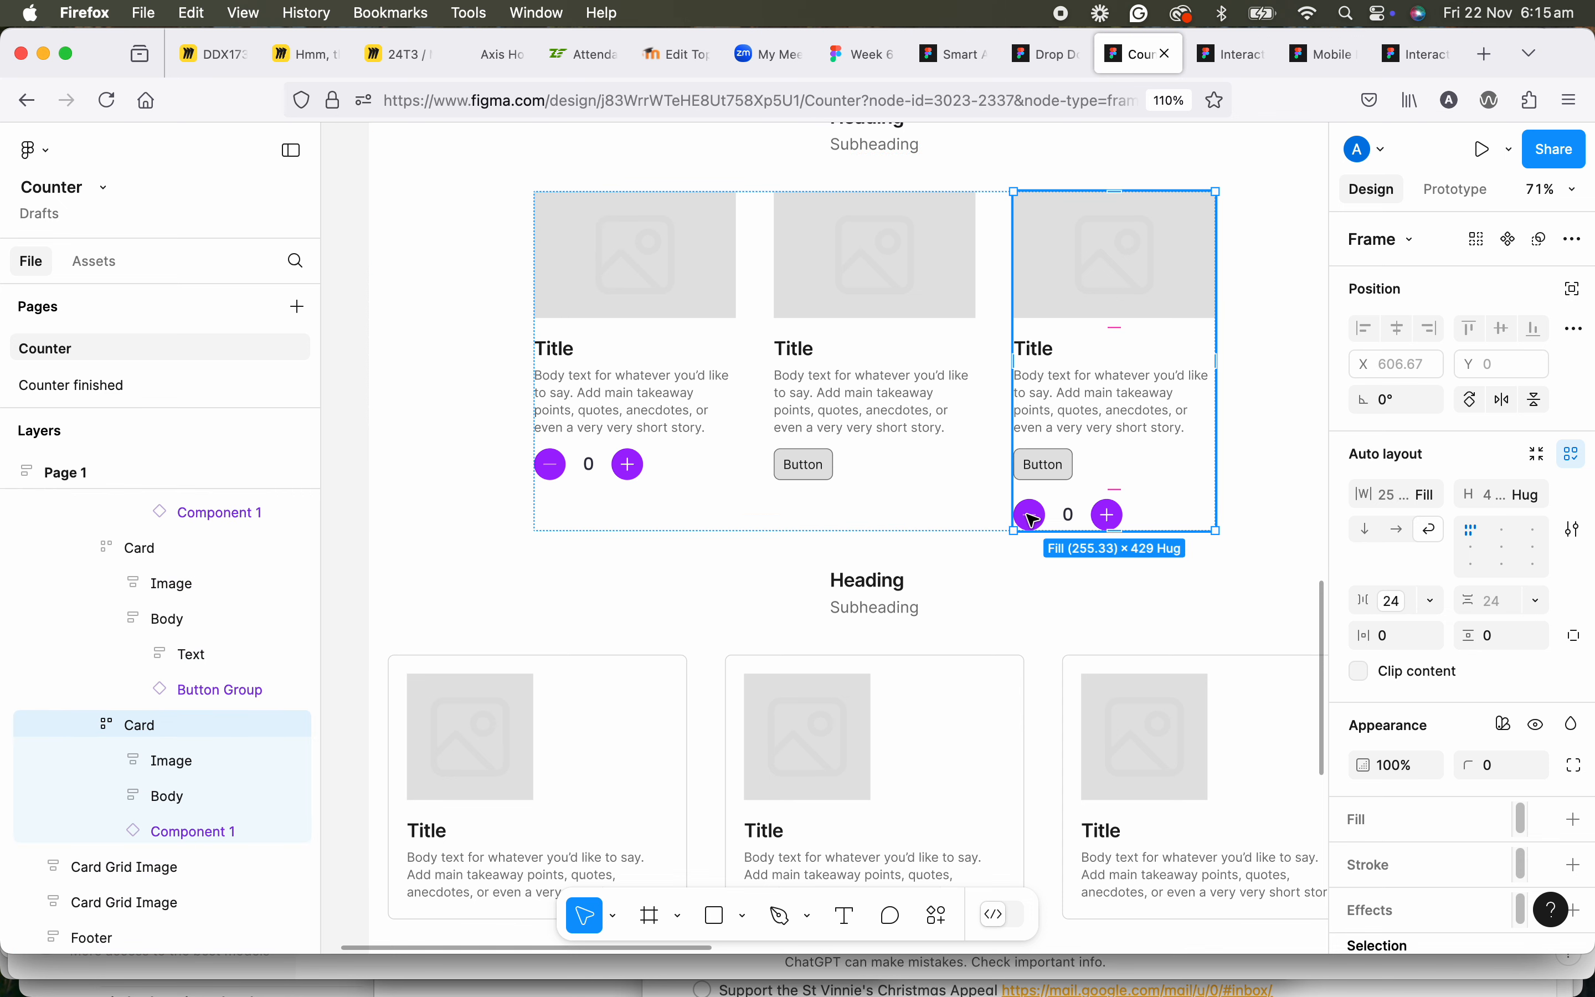
{"action": "left_click", "coordinate": [1034, 519]}
{"action": "key", "text": "BackSpace"}
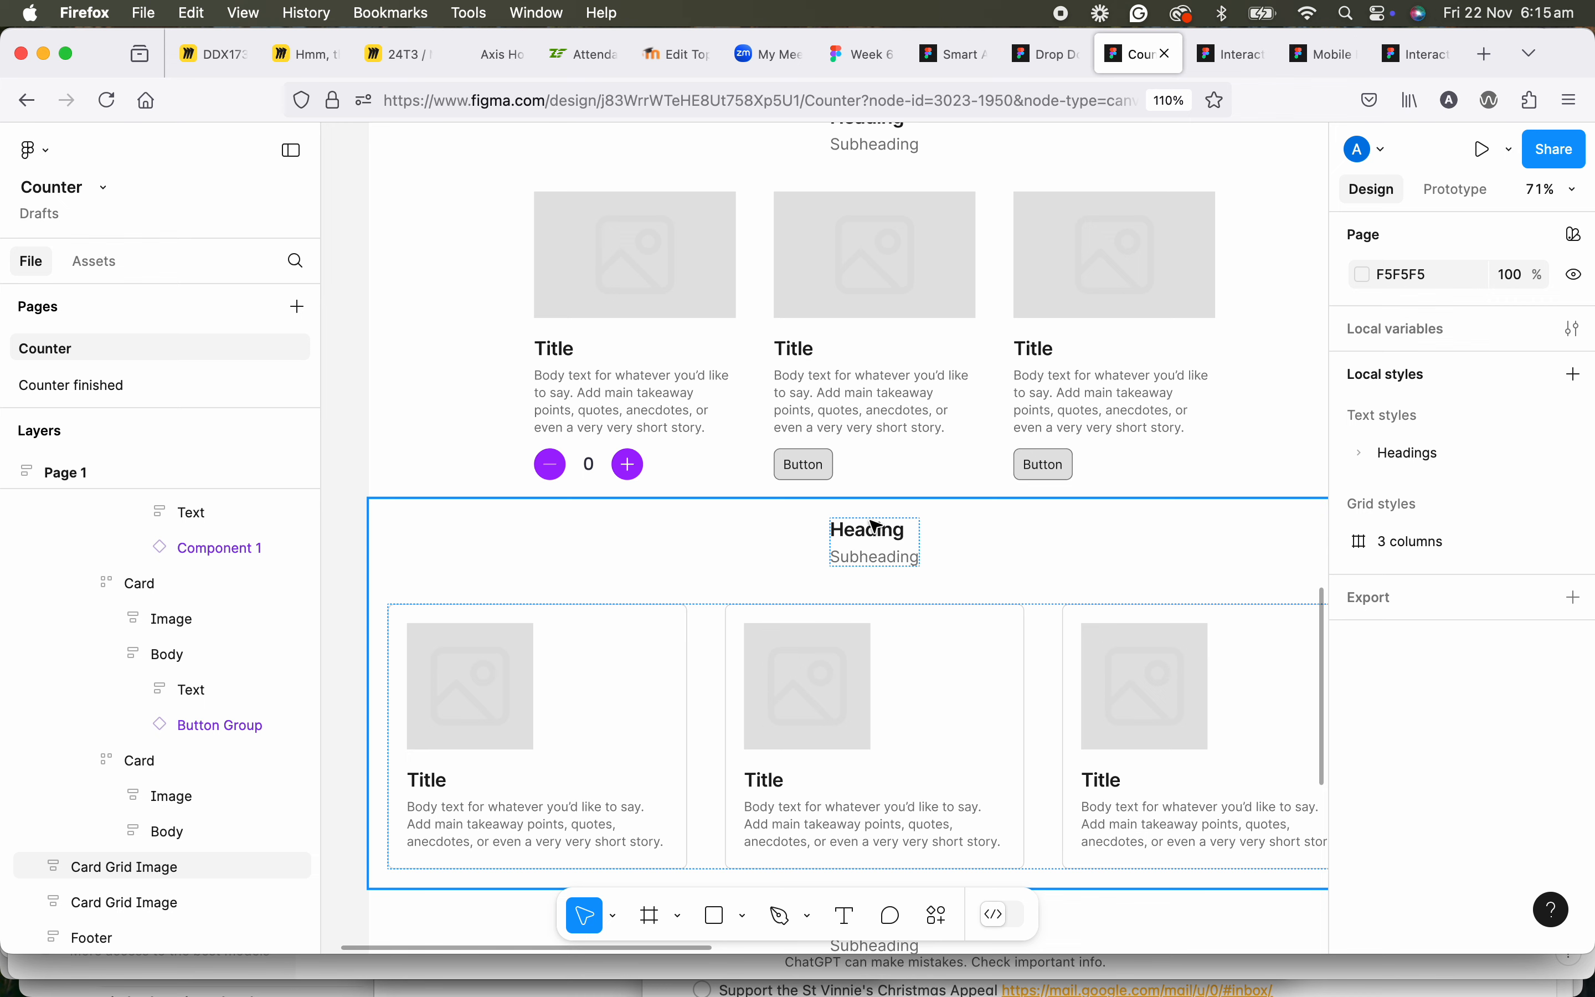
Paste the counter directly inside Page 1's second Card frame, below its Body.
{"action": "left_click", "coordinate": [826, 474]}
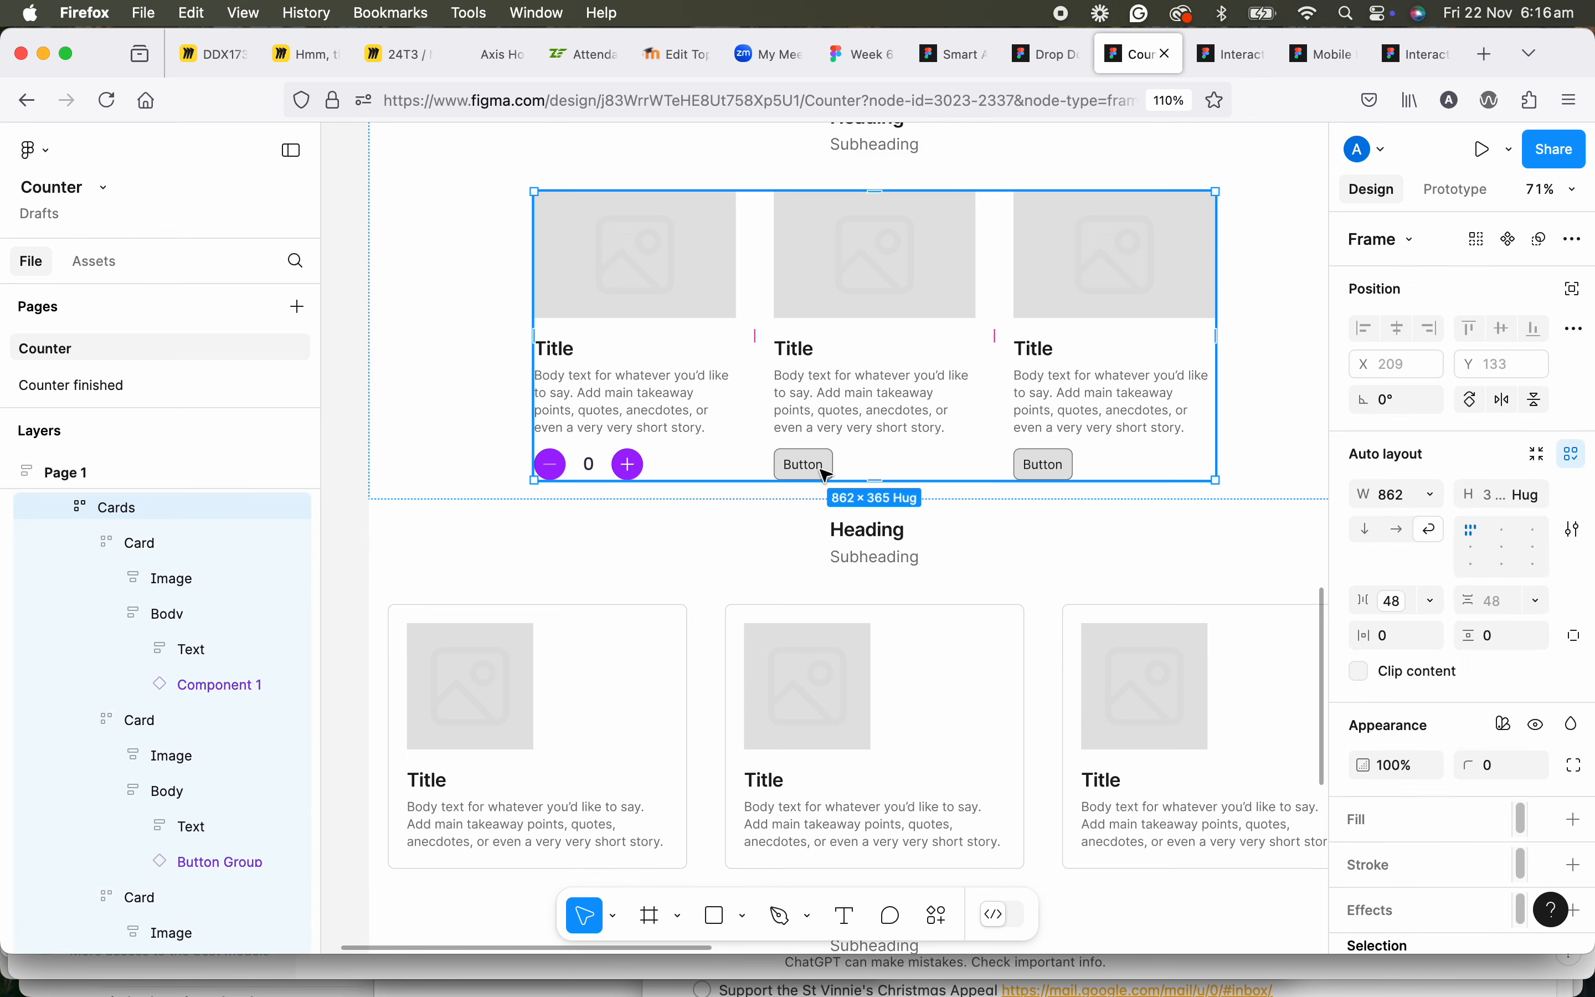
{"action": "left_click", "coordinate": [826, 474]}
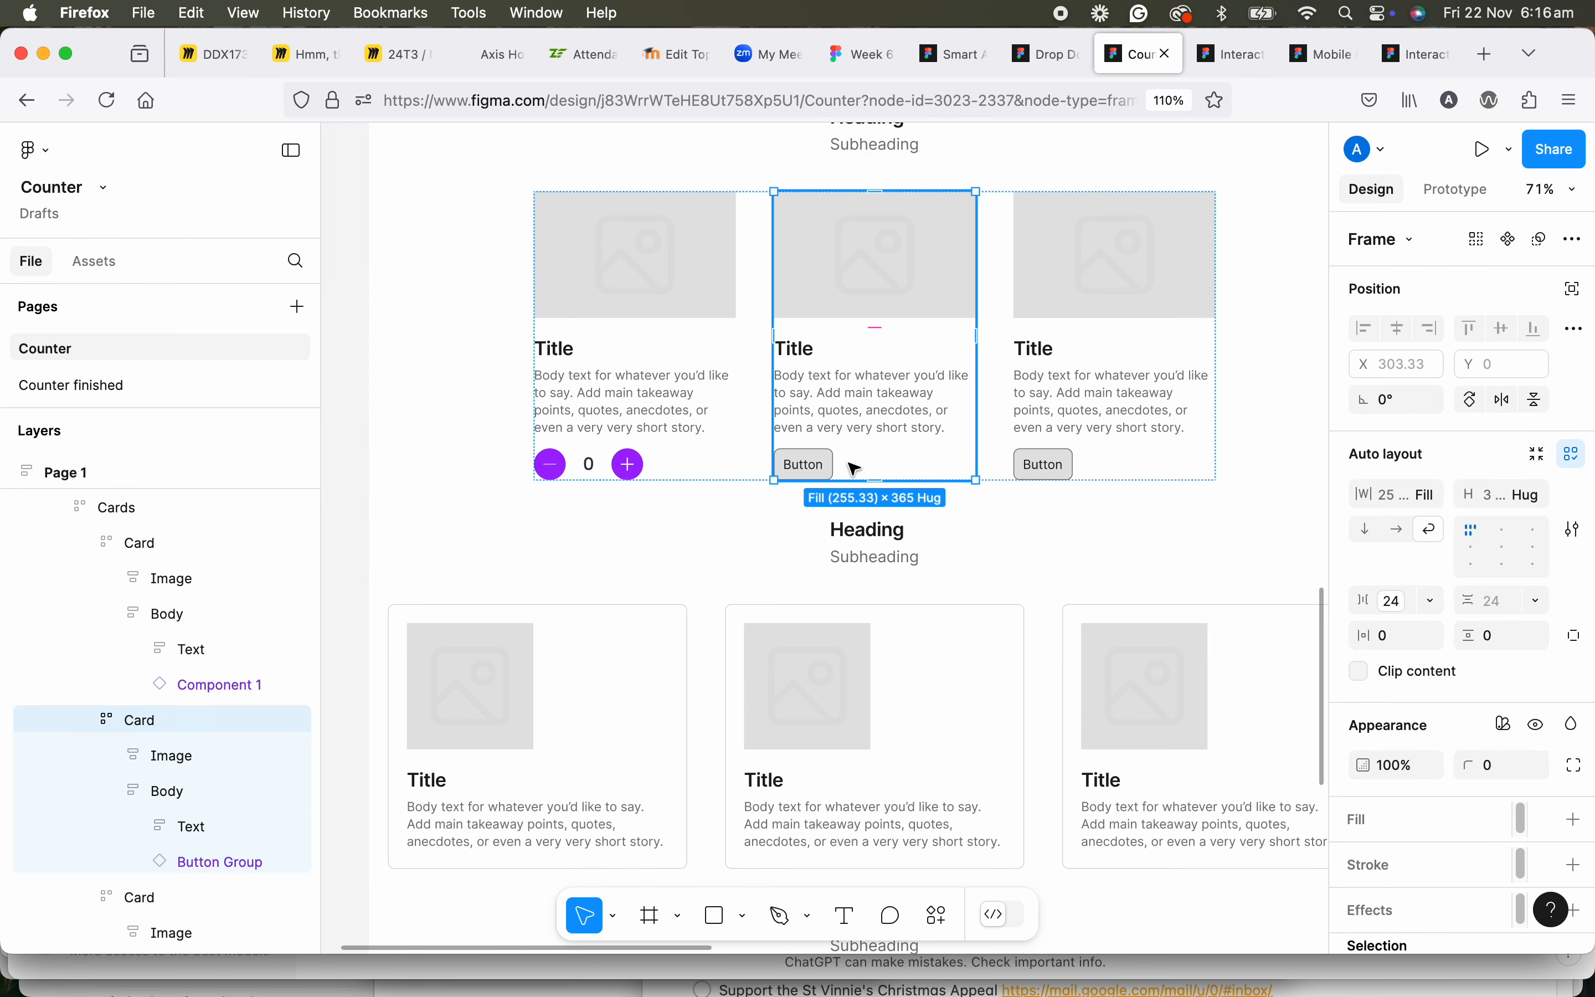
{"action": "key", "text": "super+v"}
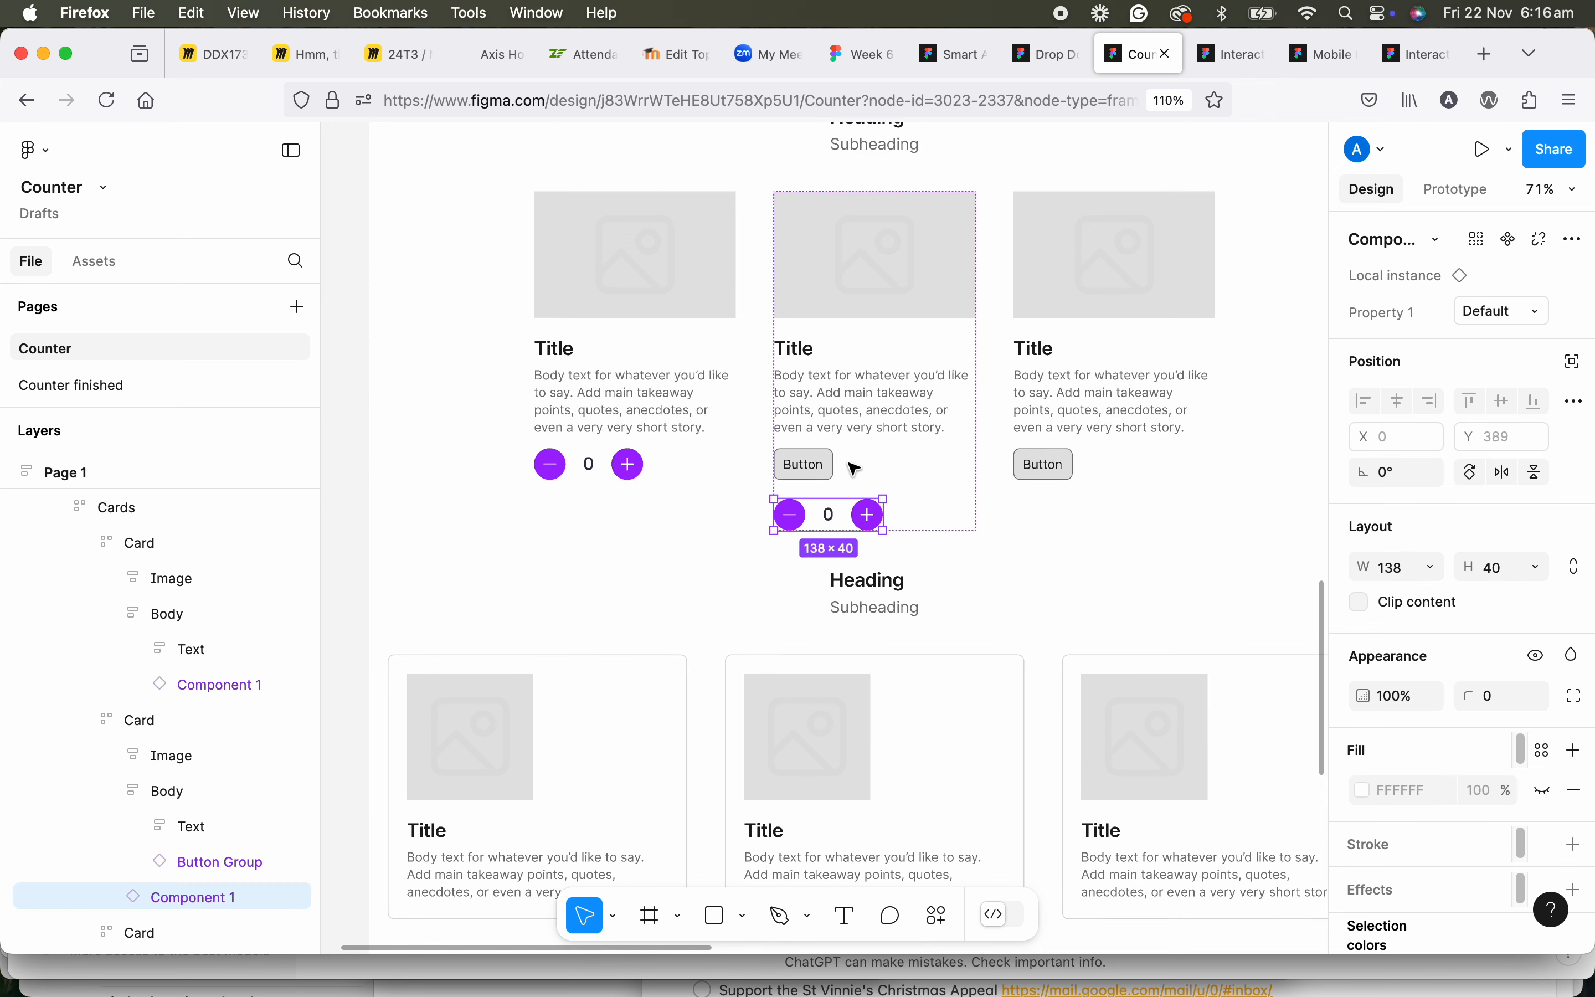
Paste the counter into the Body of Page 1's third card, below its button.
{"action": "left_click", "coordinate": [1102, 449]}
{"action": "left_click", "coordinate": [1072, 436]}
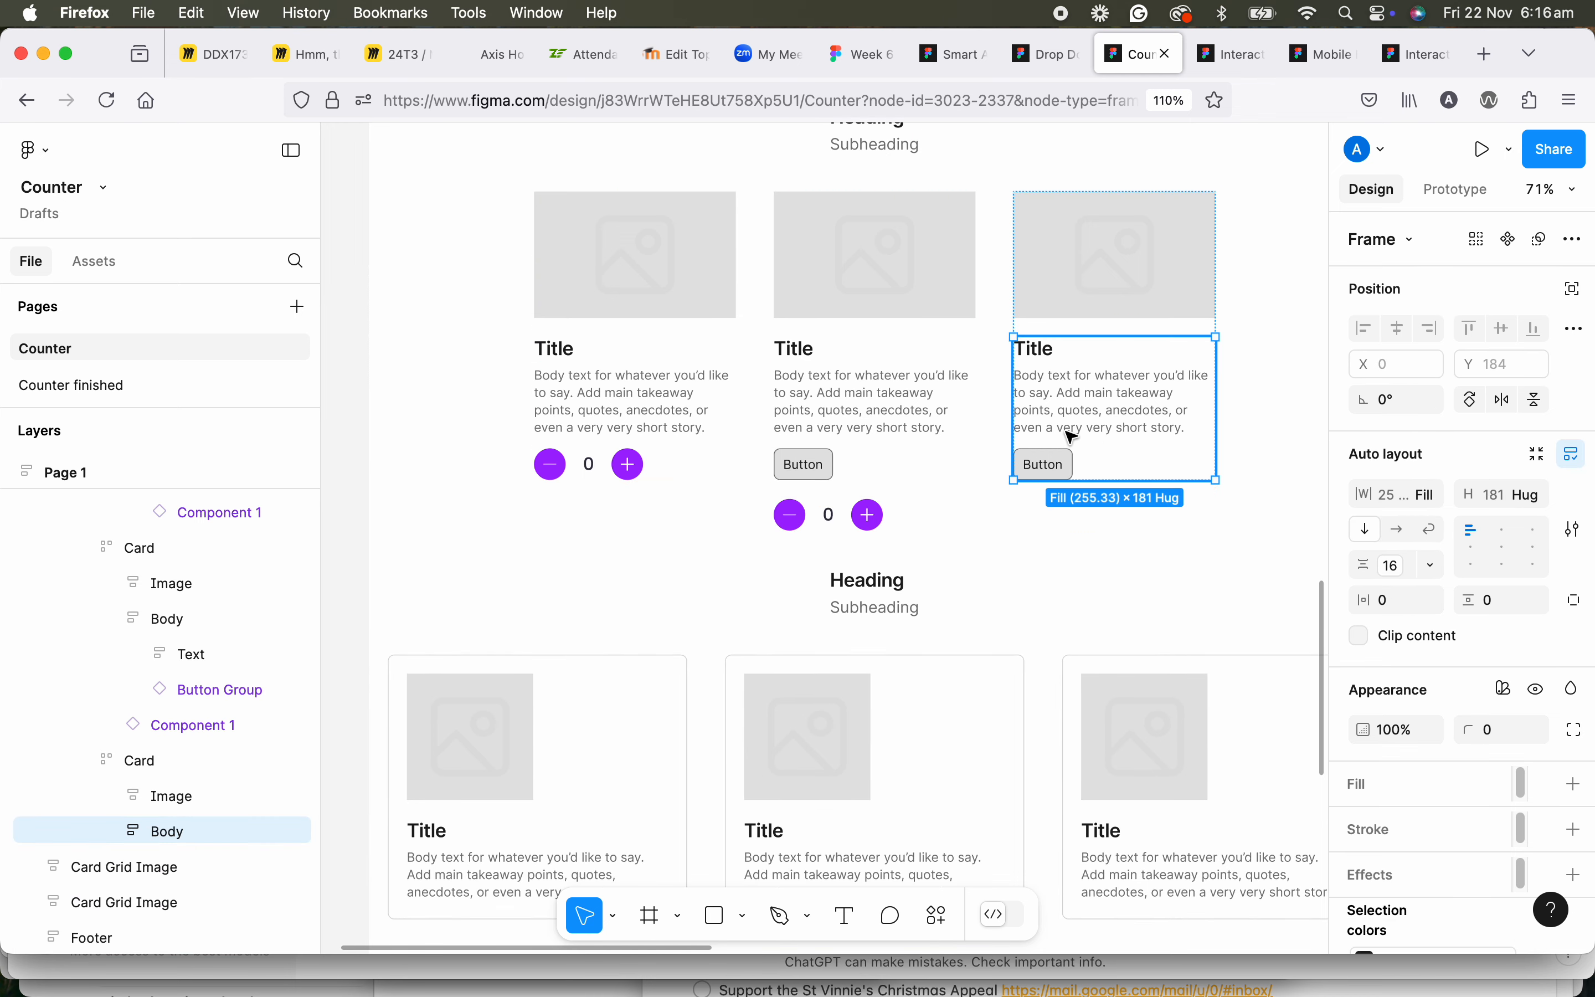
{"action": "left_click", "coordinate": [1050, 310]}
{"action": "left_click", "coordinate": [1054, 372]}
{"action": "key", "text": "super+v"}
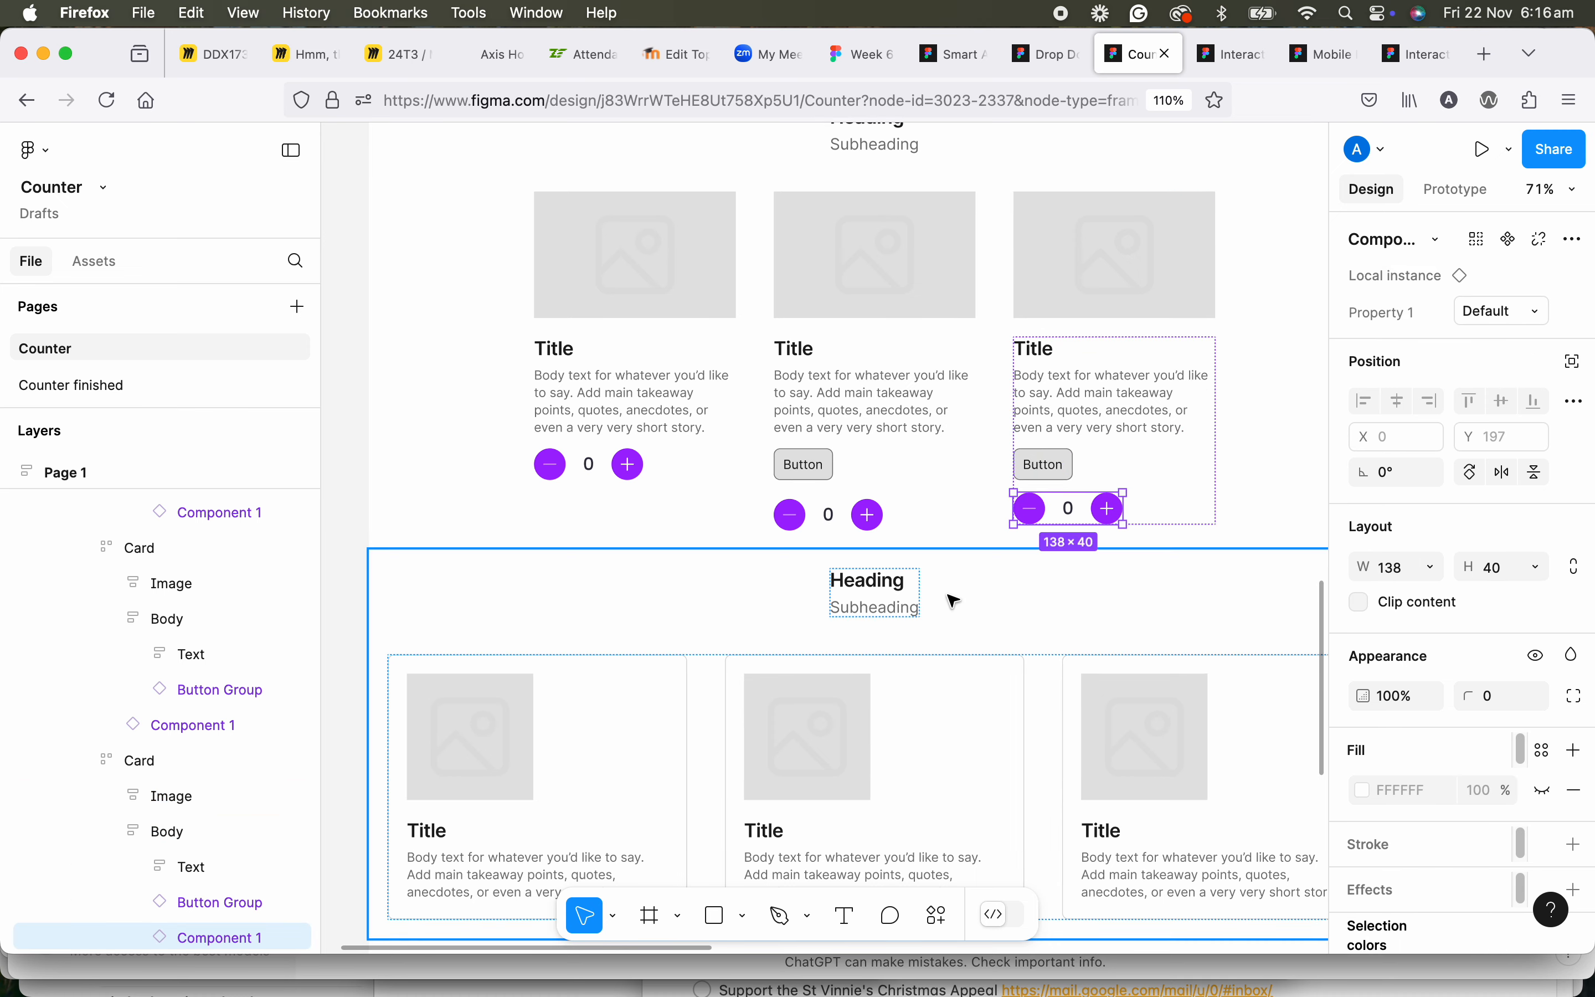
Examine how the sections of Page 1 stack around the counters, and compare its frame settings with those of Page 2.
{"action": "scroll", "coordinate": [953, 605], "scroll_direction": "down", "scroll_amount": 3}
{"action": "scroll", "coordinate": [953, 606], "scroll_direction": "down", "scroll_amount": 2}
{"action": "scroll", "coordinate": [890, 506], "scroll_direction": "down", "scroll_amount": 5}
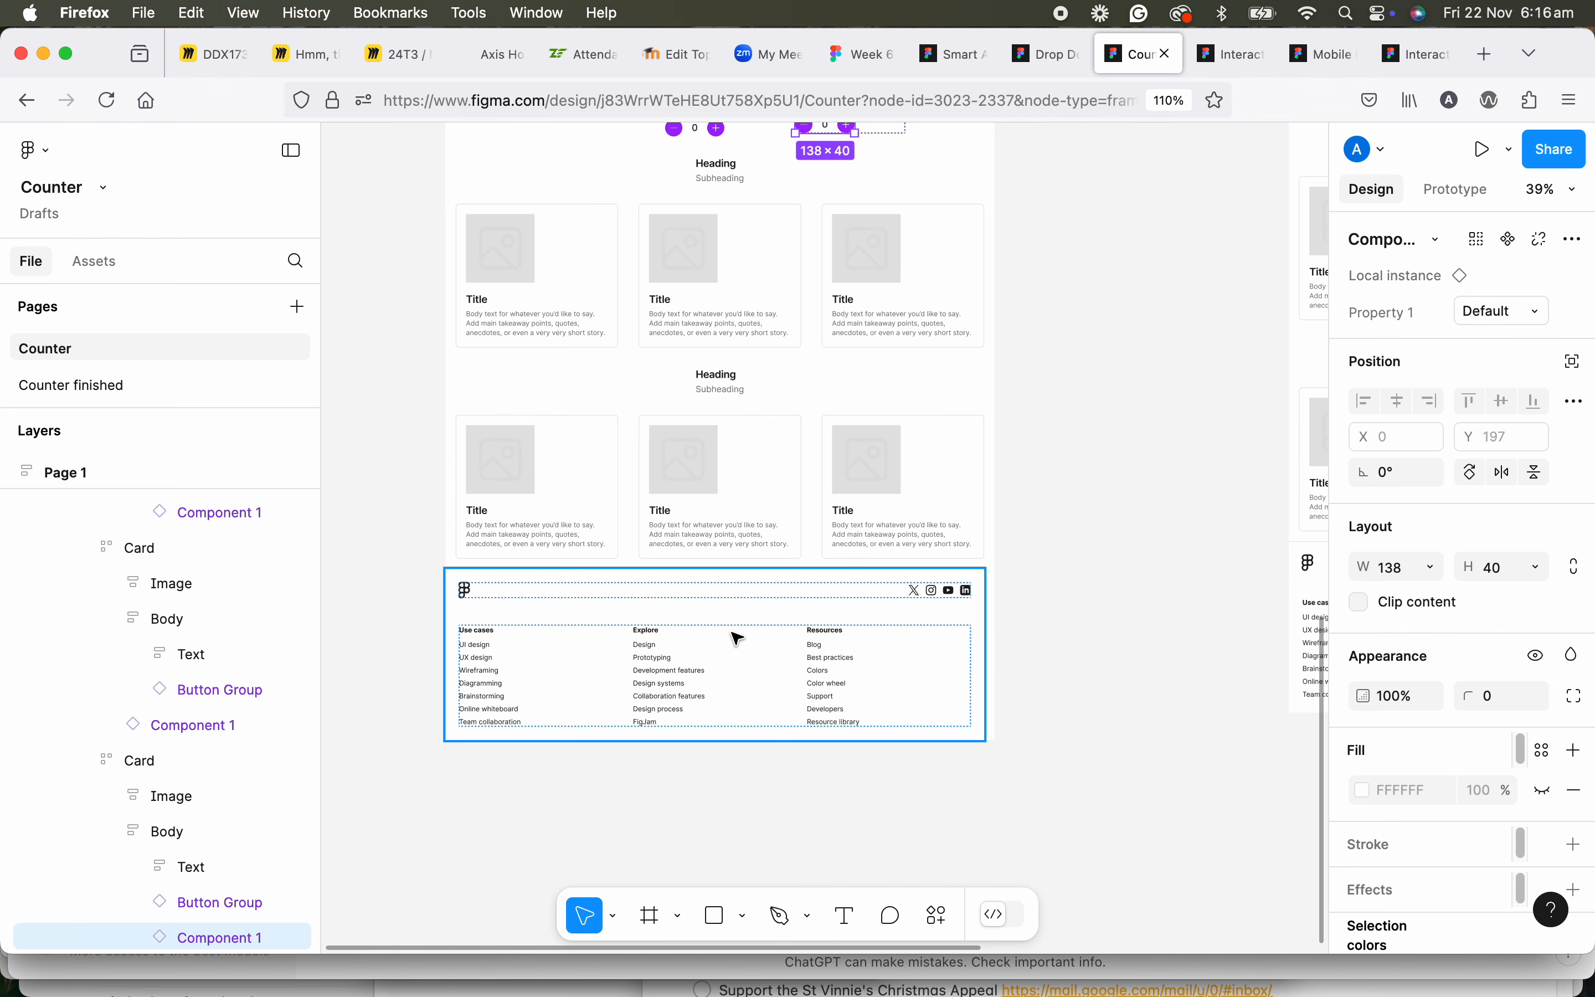
{"action": "scroll", "coordinate": [708, 642], "scroll_direction": "down", "scroll_amount": 2}
{"action": "left_click_drag", "start_coordinate": [822, 489], "coordinate": [896, 714]}
{"action": "scroll", "coordinate": [723, 384], "scroll_direction": "up", "scroll_amount": 6}
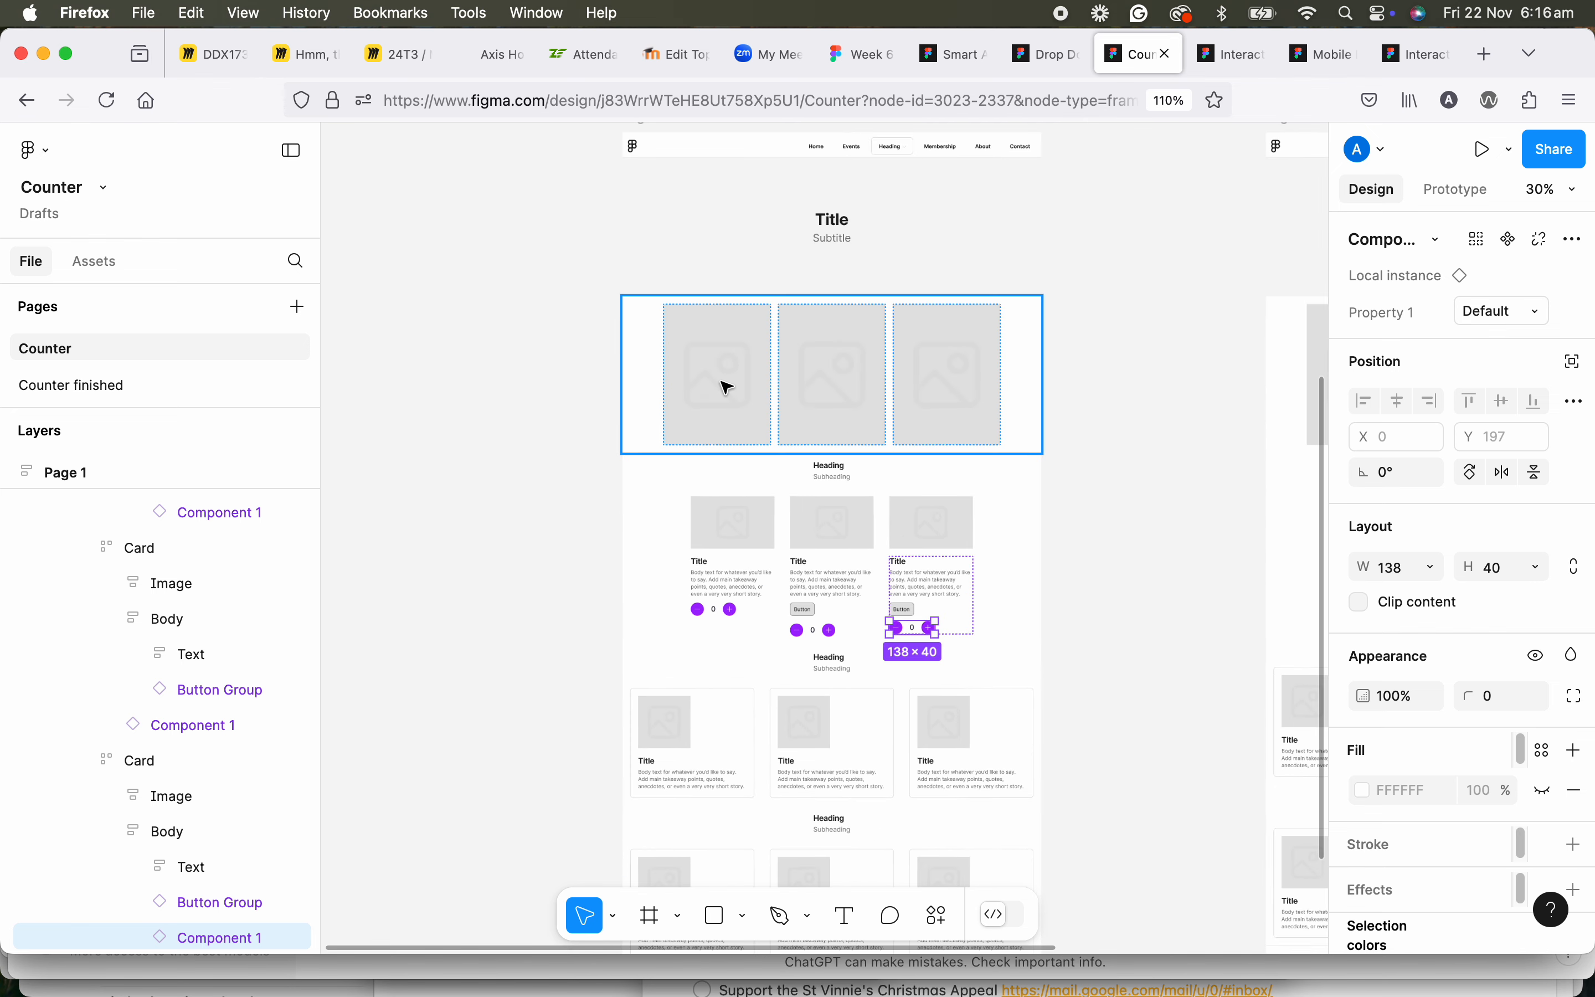
{"action": "left_click", "coordinate": [618, 404]}
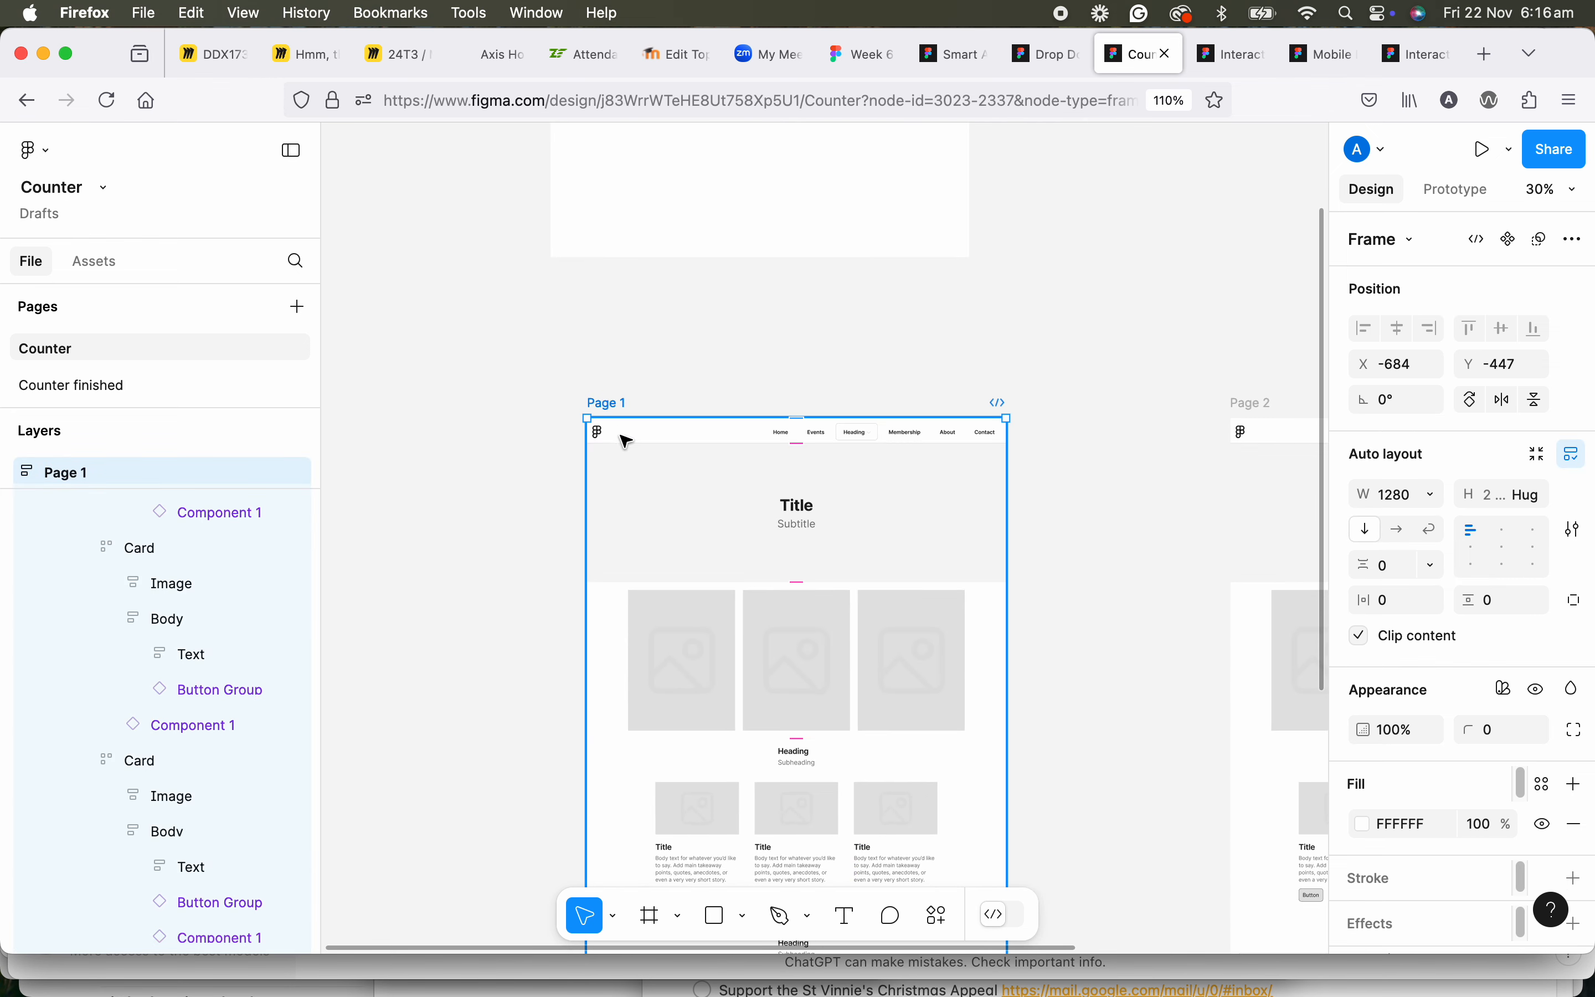
{"action": "left_click_drag", "start_coordinate": [916, 750], "coordinate": [805, 302]}
{"action": "left_click_drag", "start_coordinate": [920, 384], "coordinate": [544, 551]}
{"action": "left_click", "coordinate": [657, 229]}
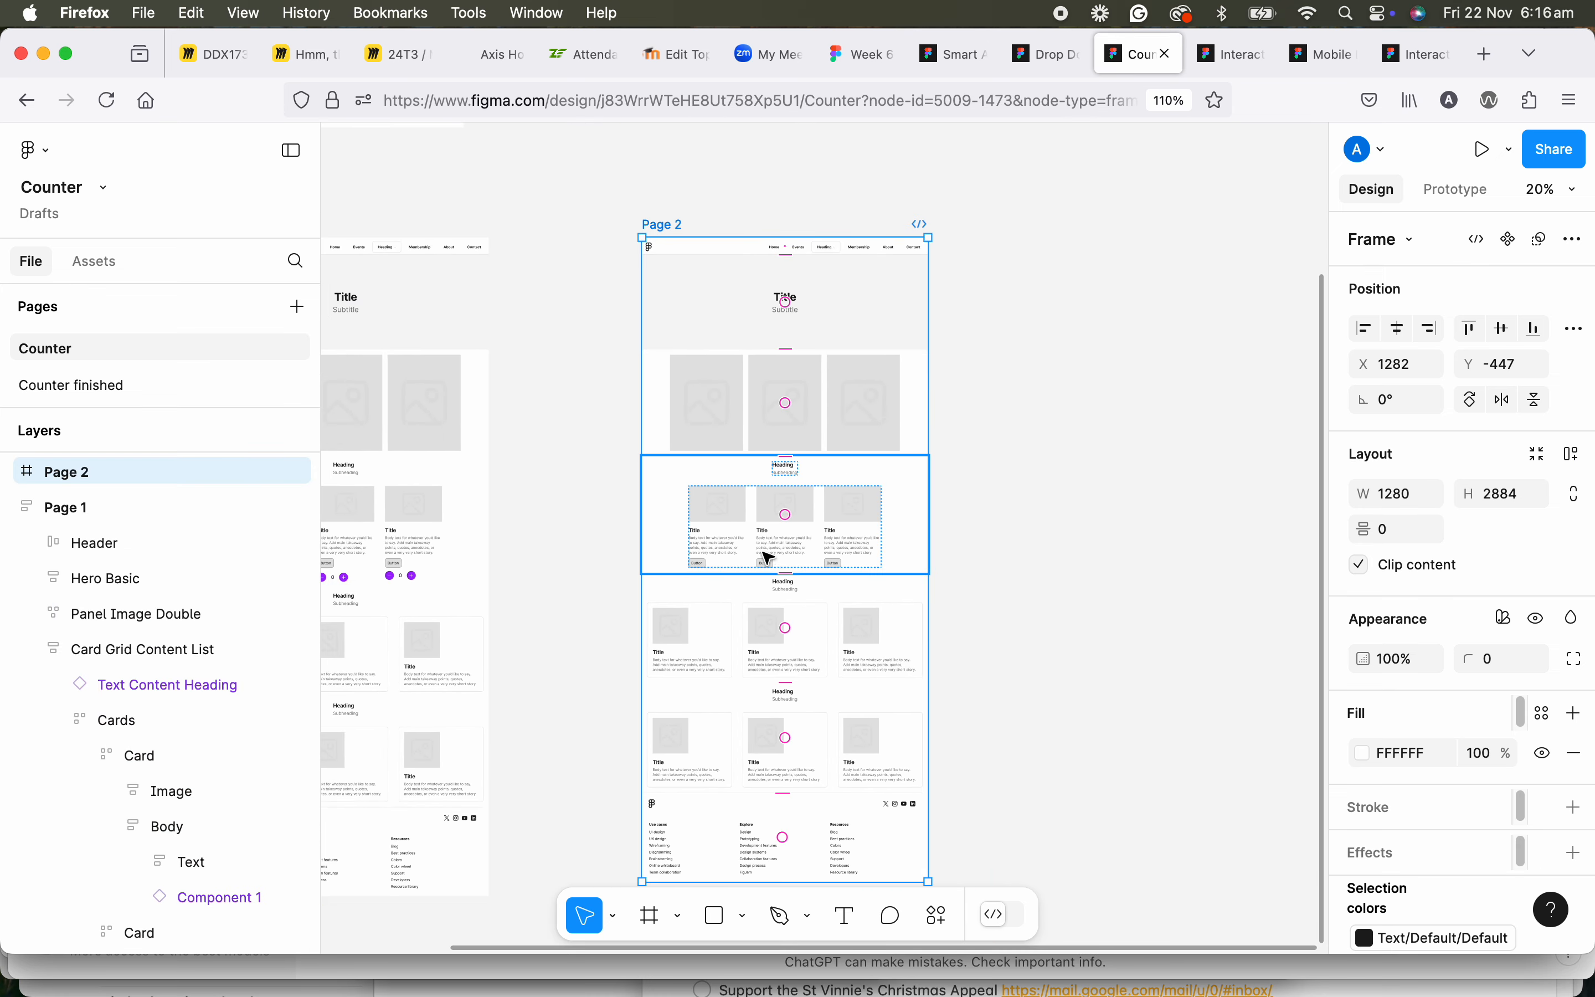
Replace the Button Group in the first card of Page 2's Card Grid Content List with the copied counter.
{"action": "scroll", "coordinate": [790, 567], "scroll_direction": "up", "scroll_amount": 6}
{"action": "scroll", "coordinate": [652, 518], "scroll_direction": "up", "scroll_amount": 6}
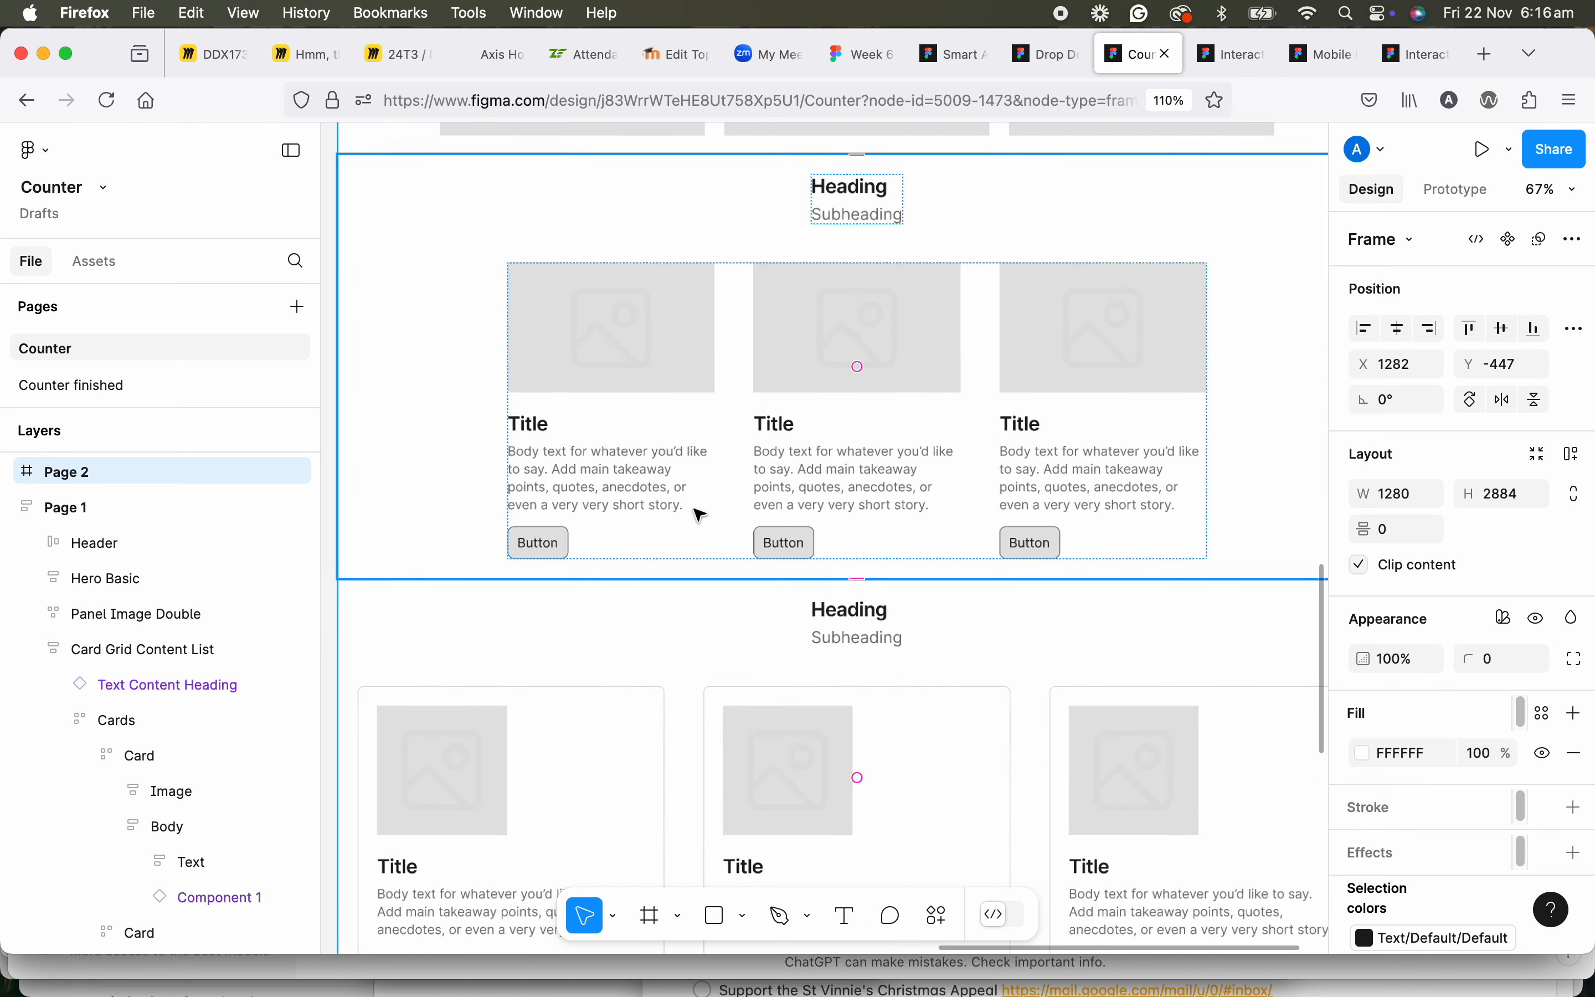
{"action": "left_click", "coordinate": [850, 472]}
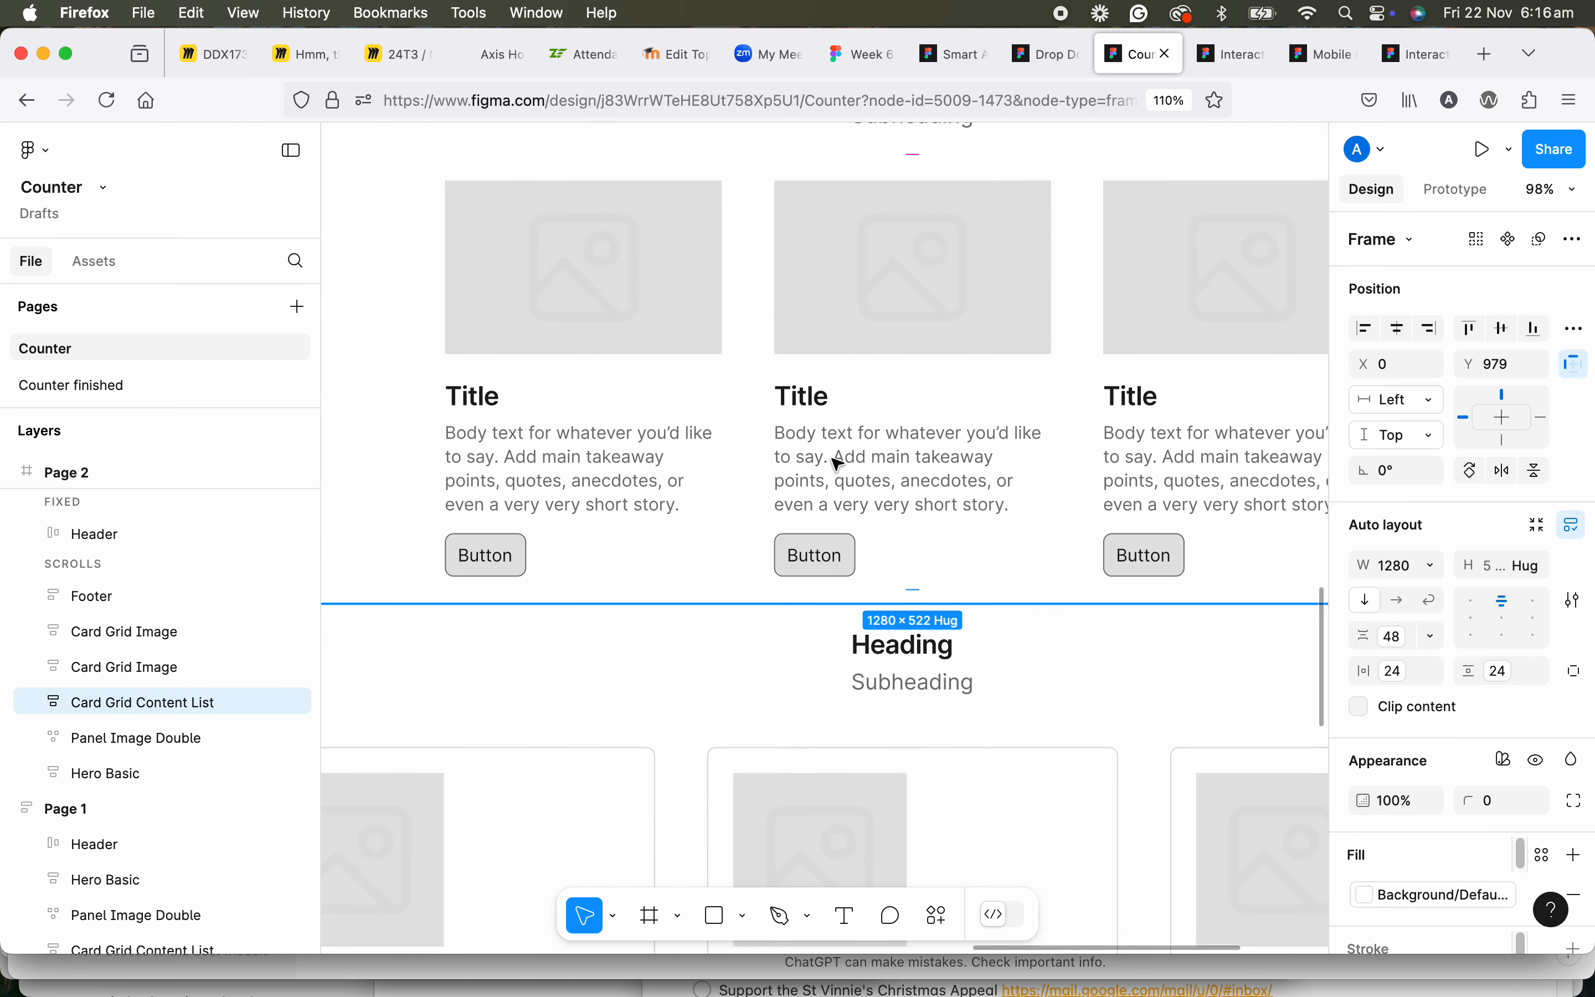
{"action": "double_click", "coordinate": [839, 465]}
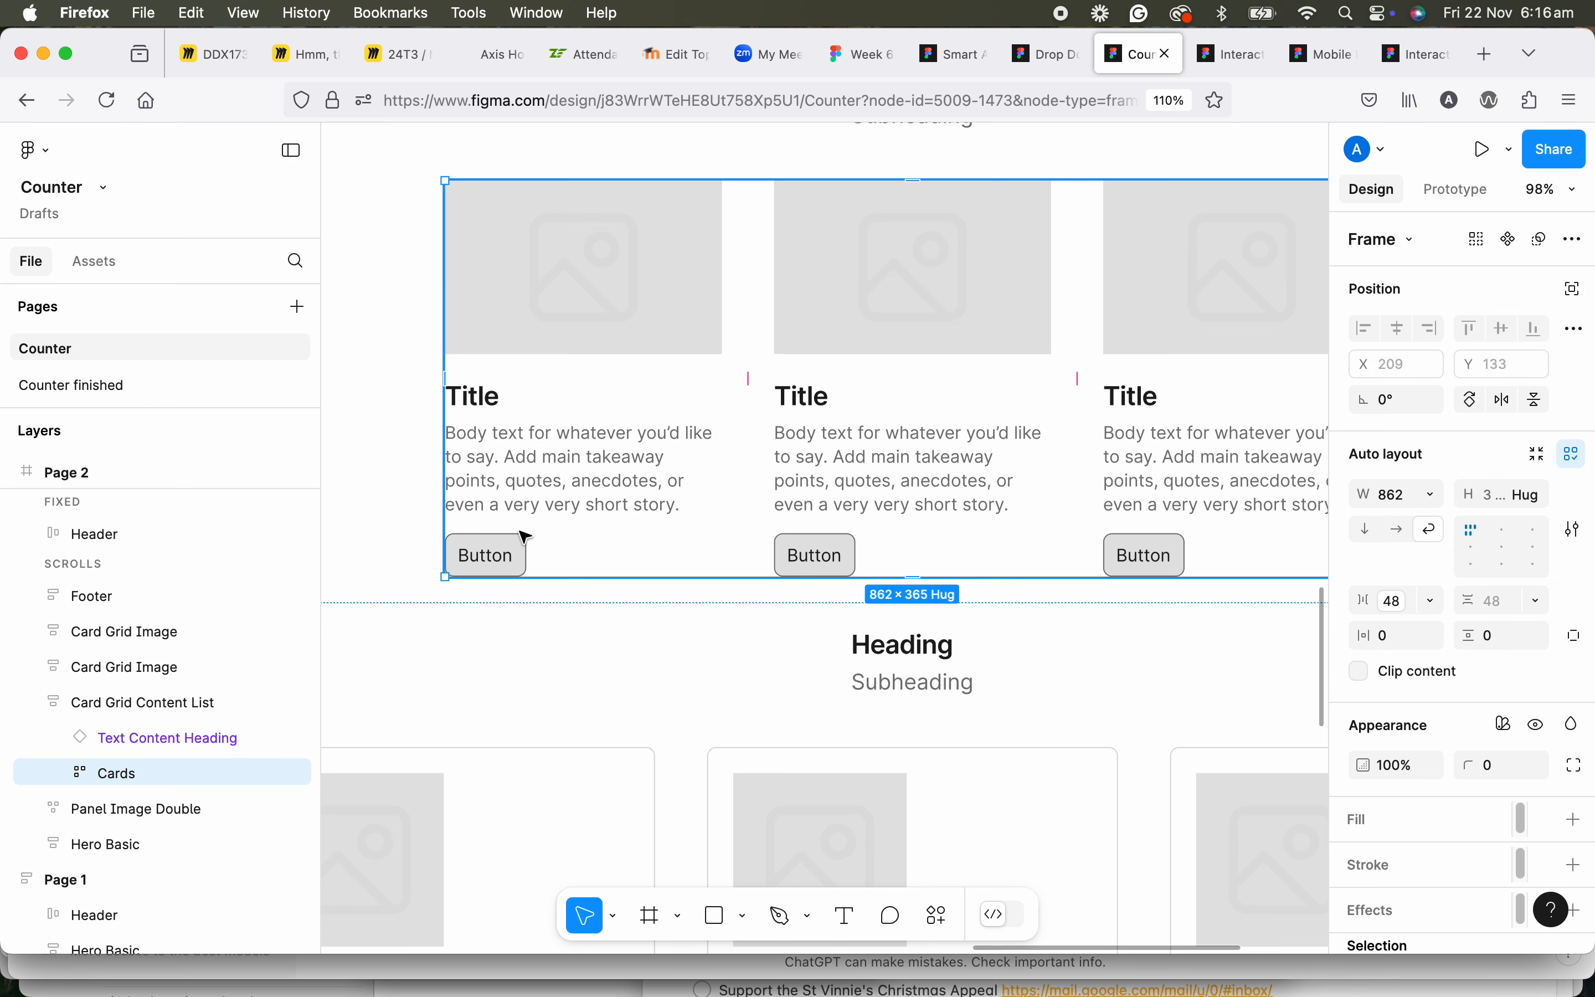
{"action": "double_click", "coordinate": [511, 572]}
{"action": "double_click", "coordinate": [511, 572]}
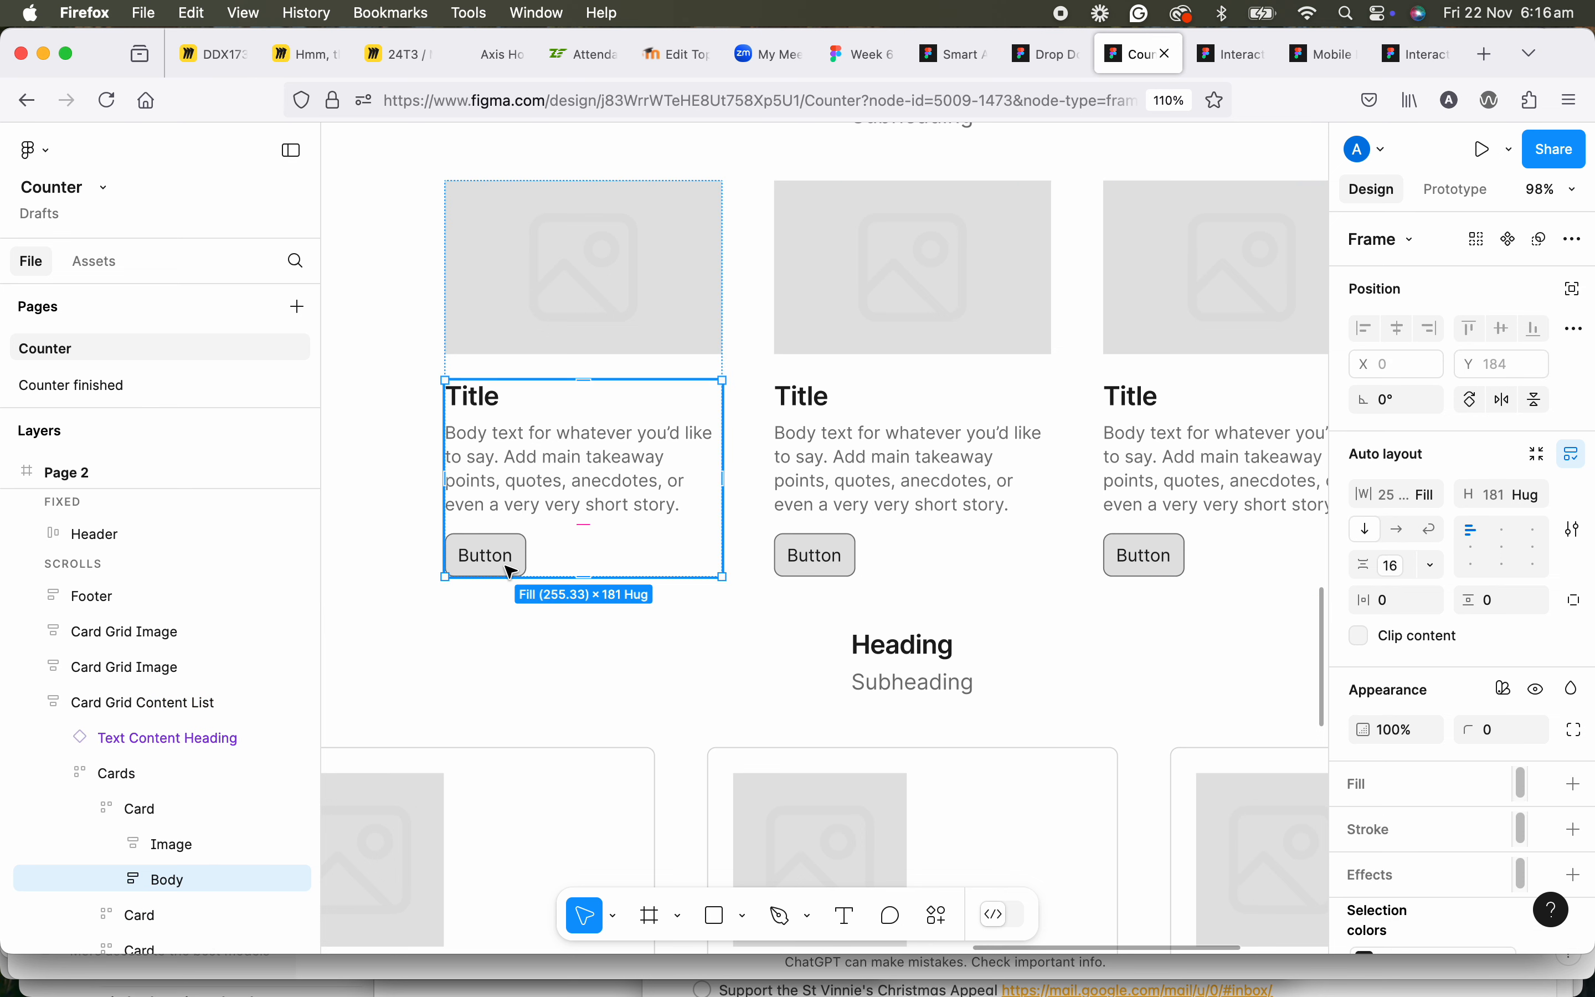
{"action": "double_click", "coordinate": [510, 572]}
{"action": "right_click", "coordinate": [510, 572]}
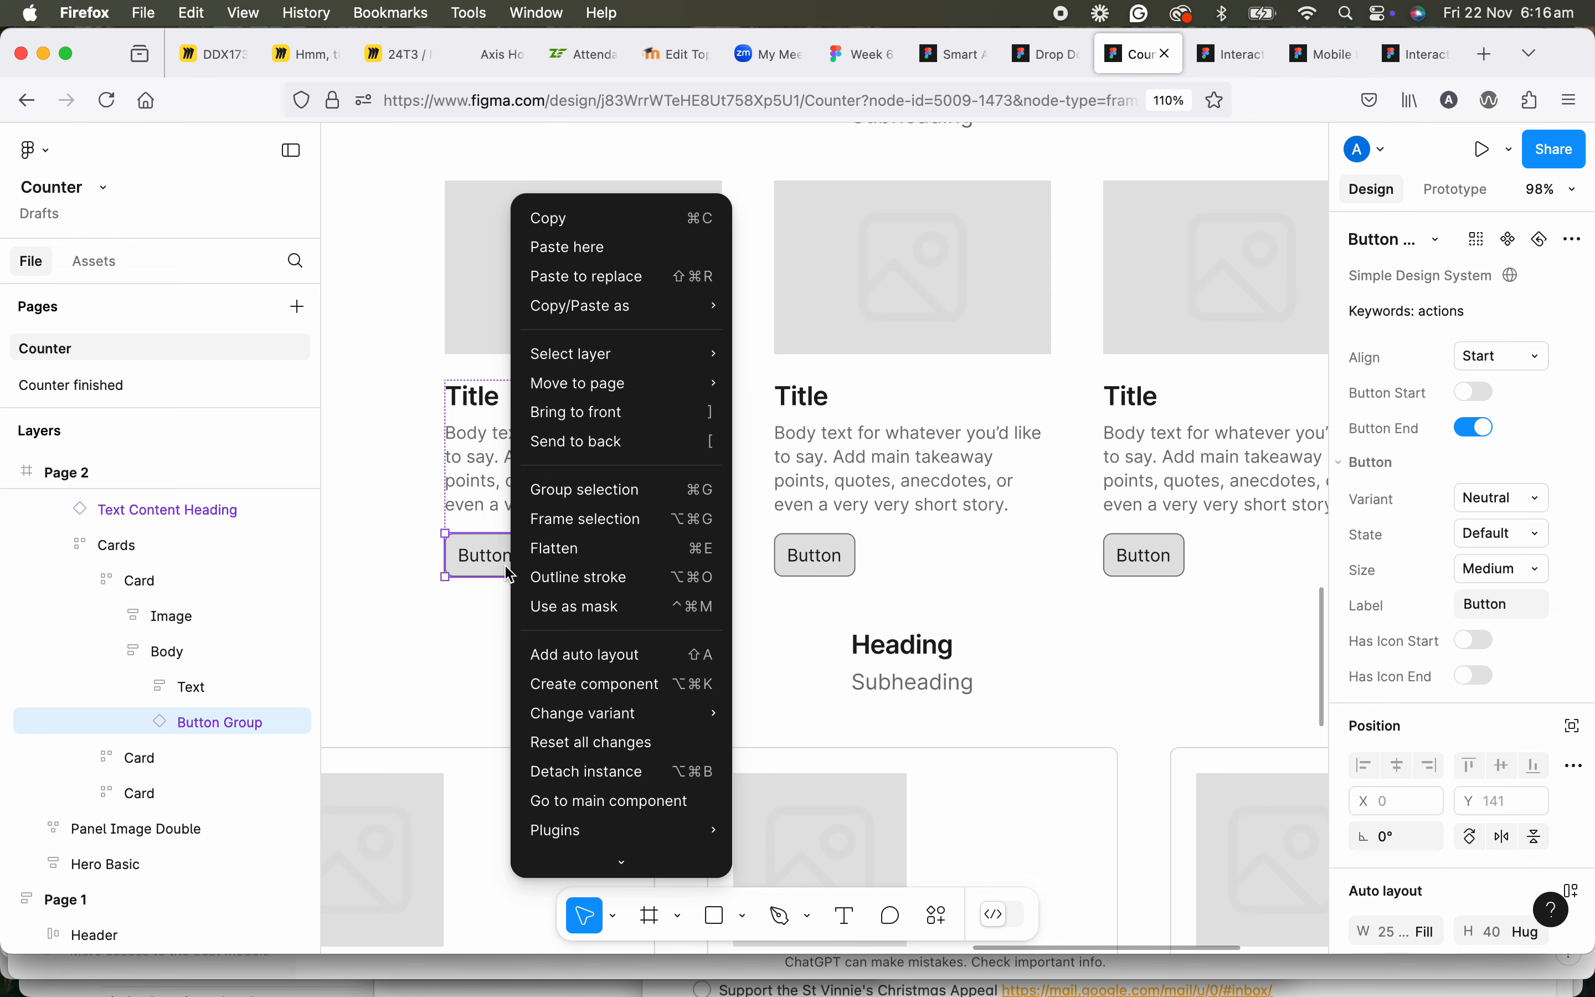
{"action": "left_click", "coordinate": [593, 276]}
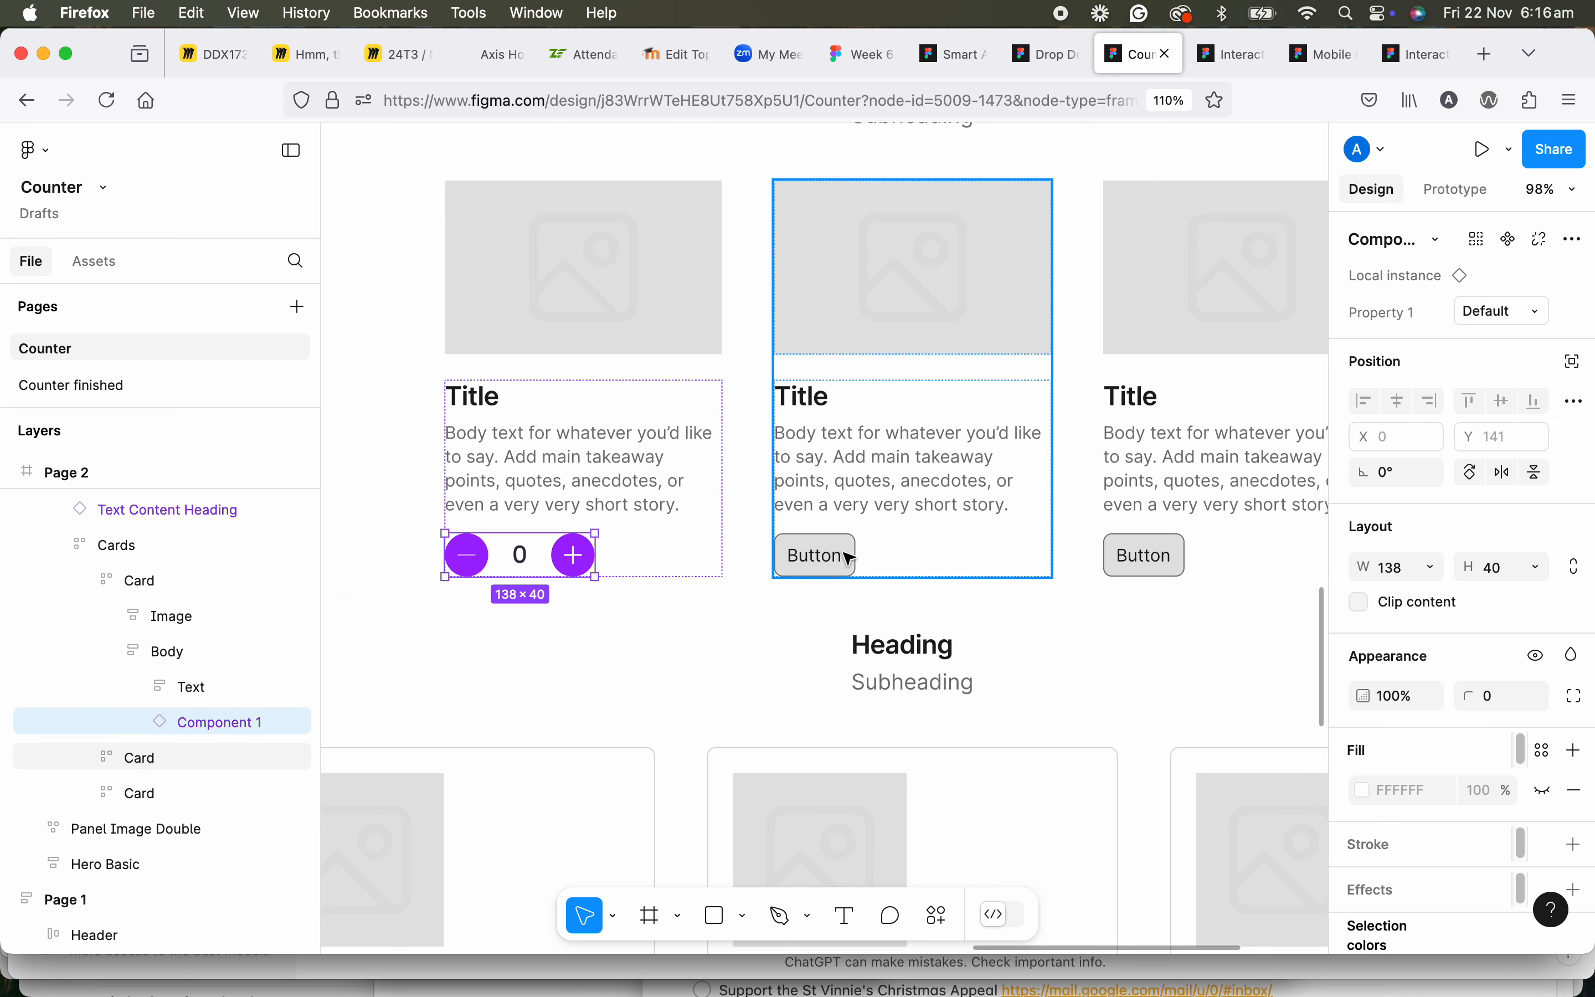
Paste the counter directly inside Page 2's second Card frame, below its Body.
{"action": "left_click", "coordinate": [820, 542]}
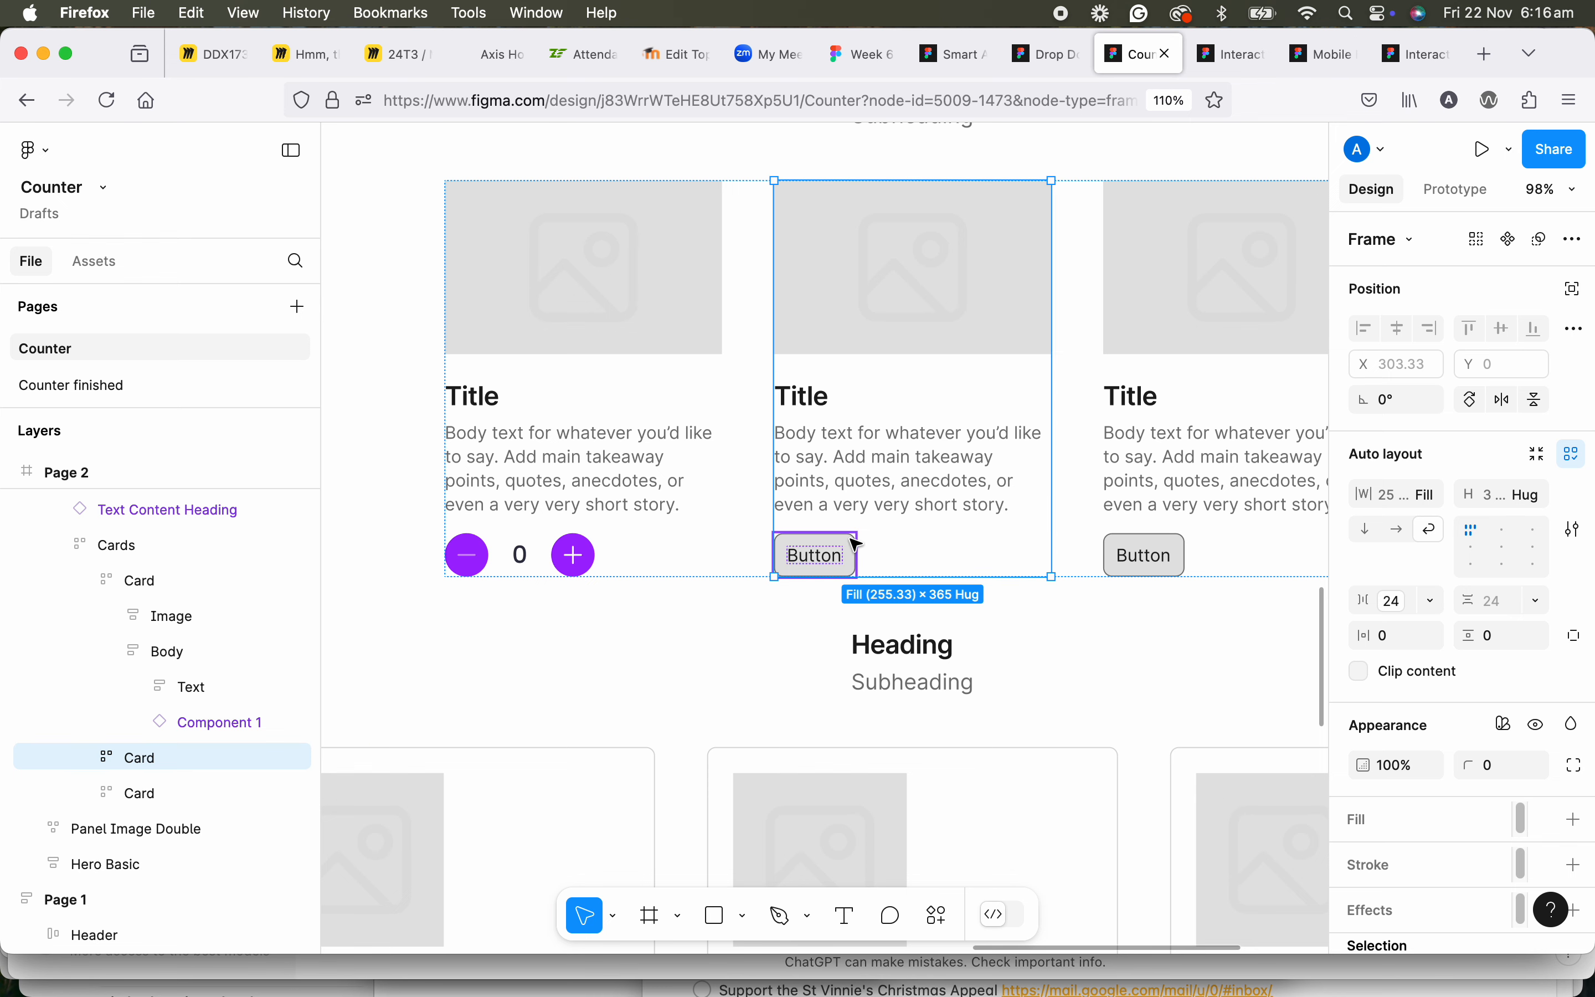
{"action": "left_click", "coordinate": [857, 543]}
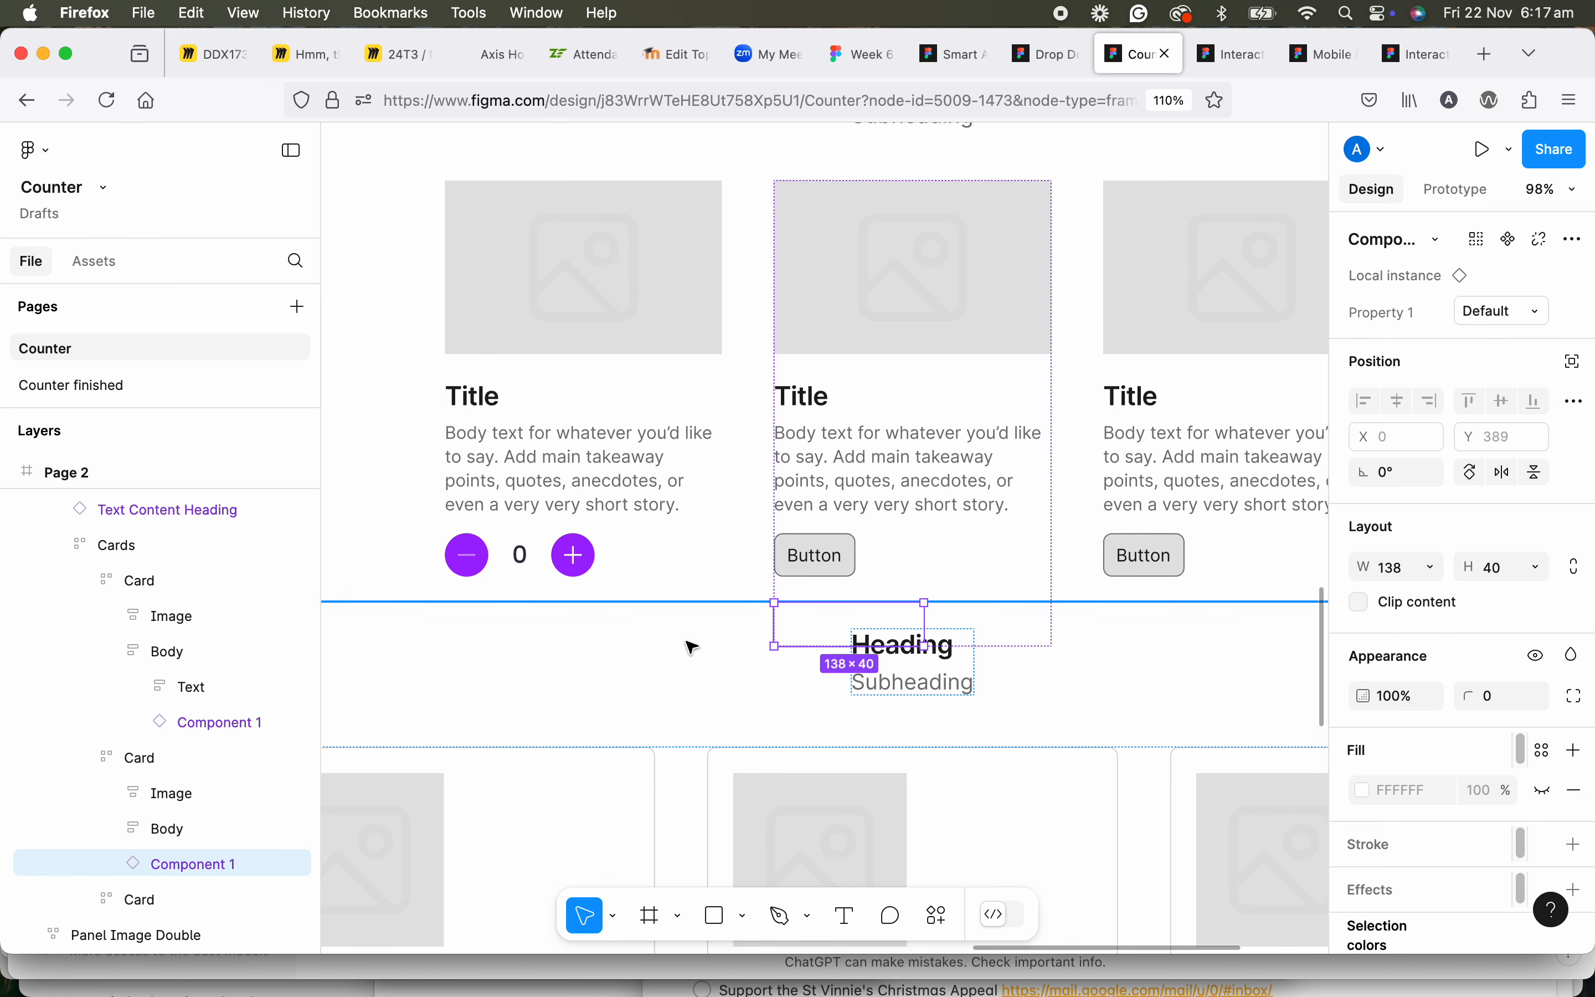
Examine how the counter in Page 2's second card sits relative to the section below and the rest of the page.
{"action": "scroll", "coordinate": [691, 647], "scroll_direction": "down", "scroll_amount": 5}
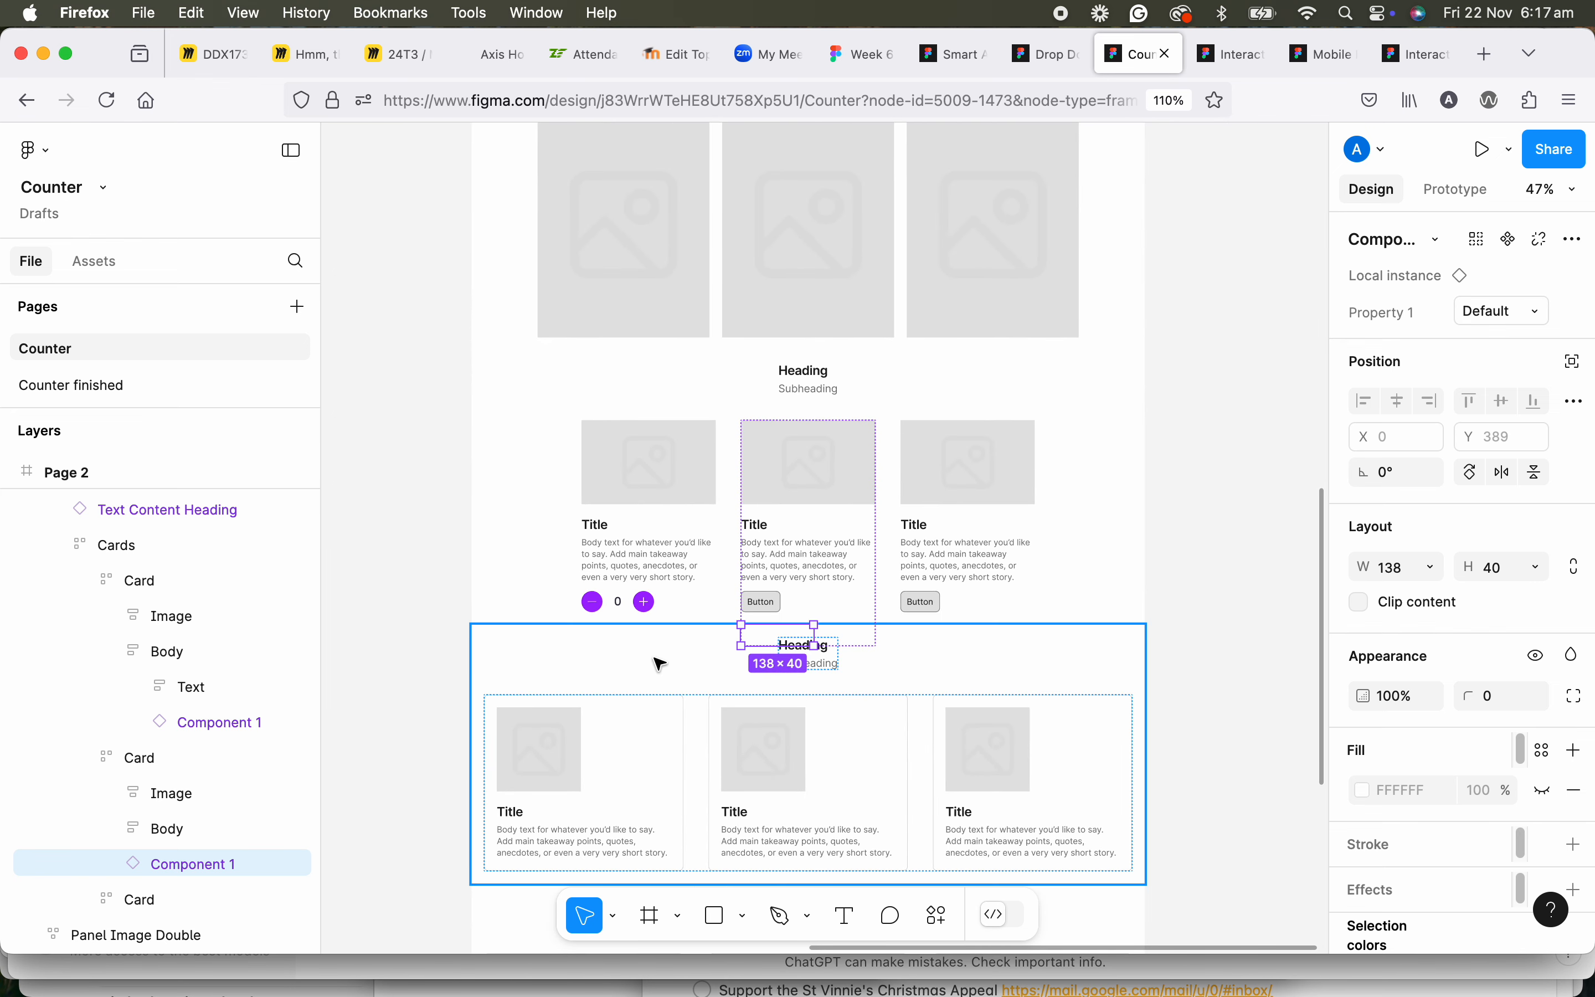
{"action": "scroll", "coordinate": [661, 663], "scroll_direction": "down", "scroll_amount": 3}
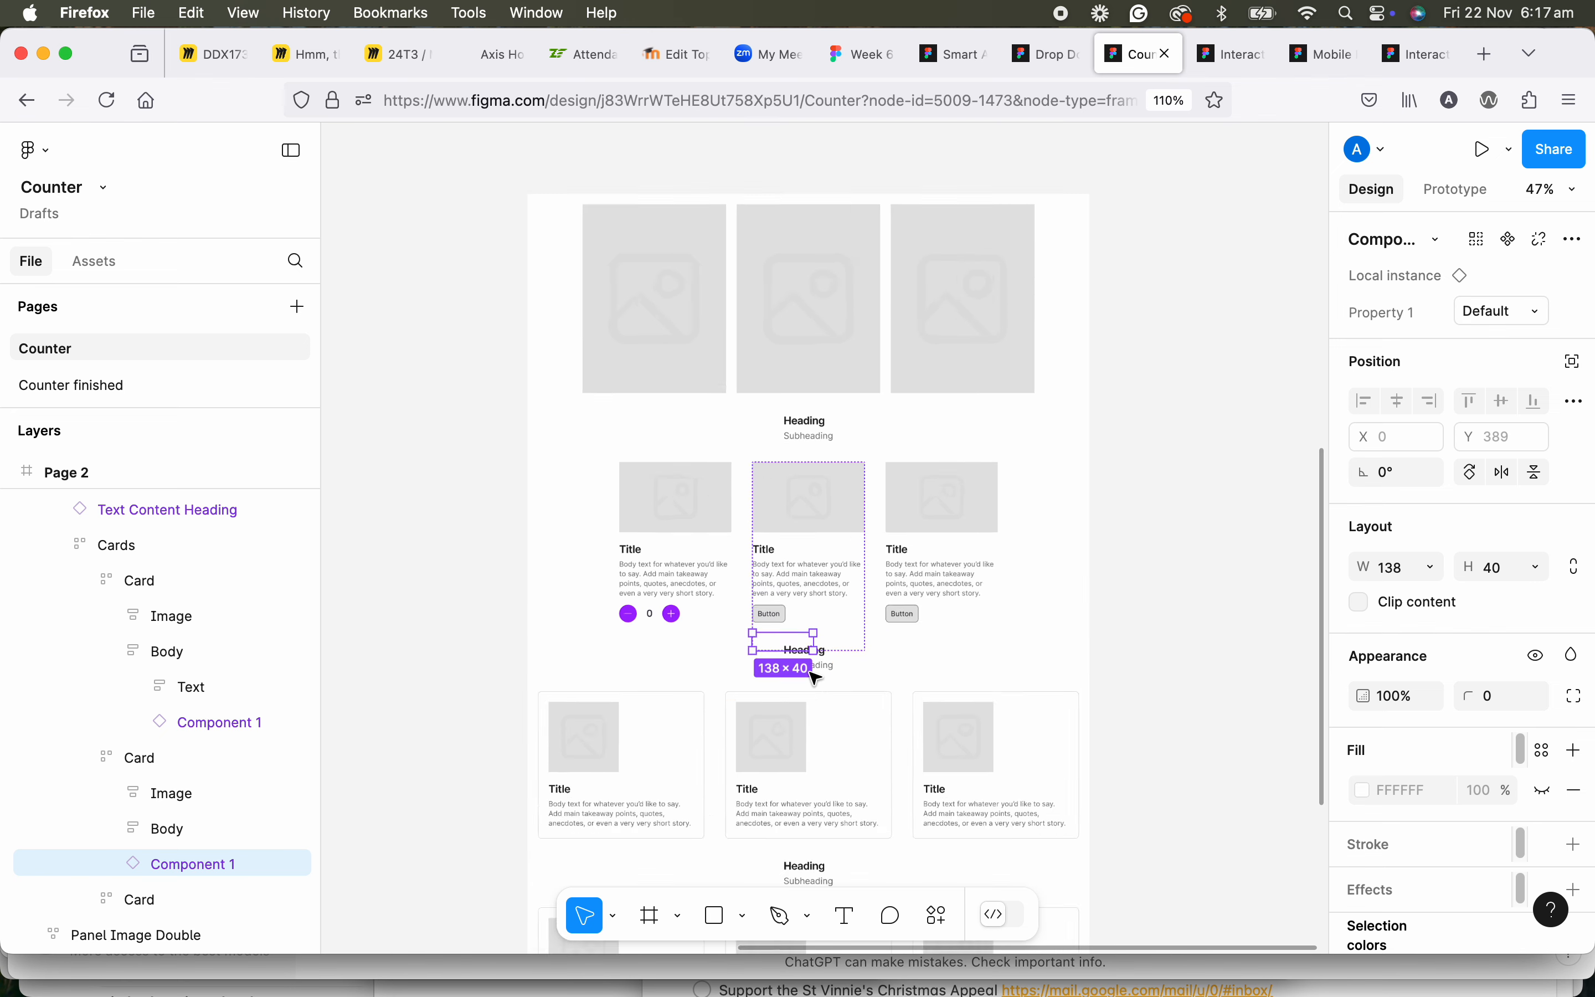
{"action": "scroll", "coordinate": [811, 669], "scroll_direction": "down", "scroll_amount": 5}
{"action": "scroll", "coordinate": [737, 651], "scroll_direction": "down", "scroll_amount": 1}
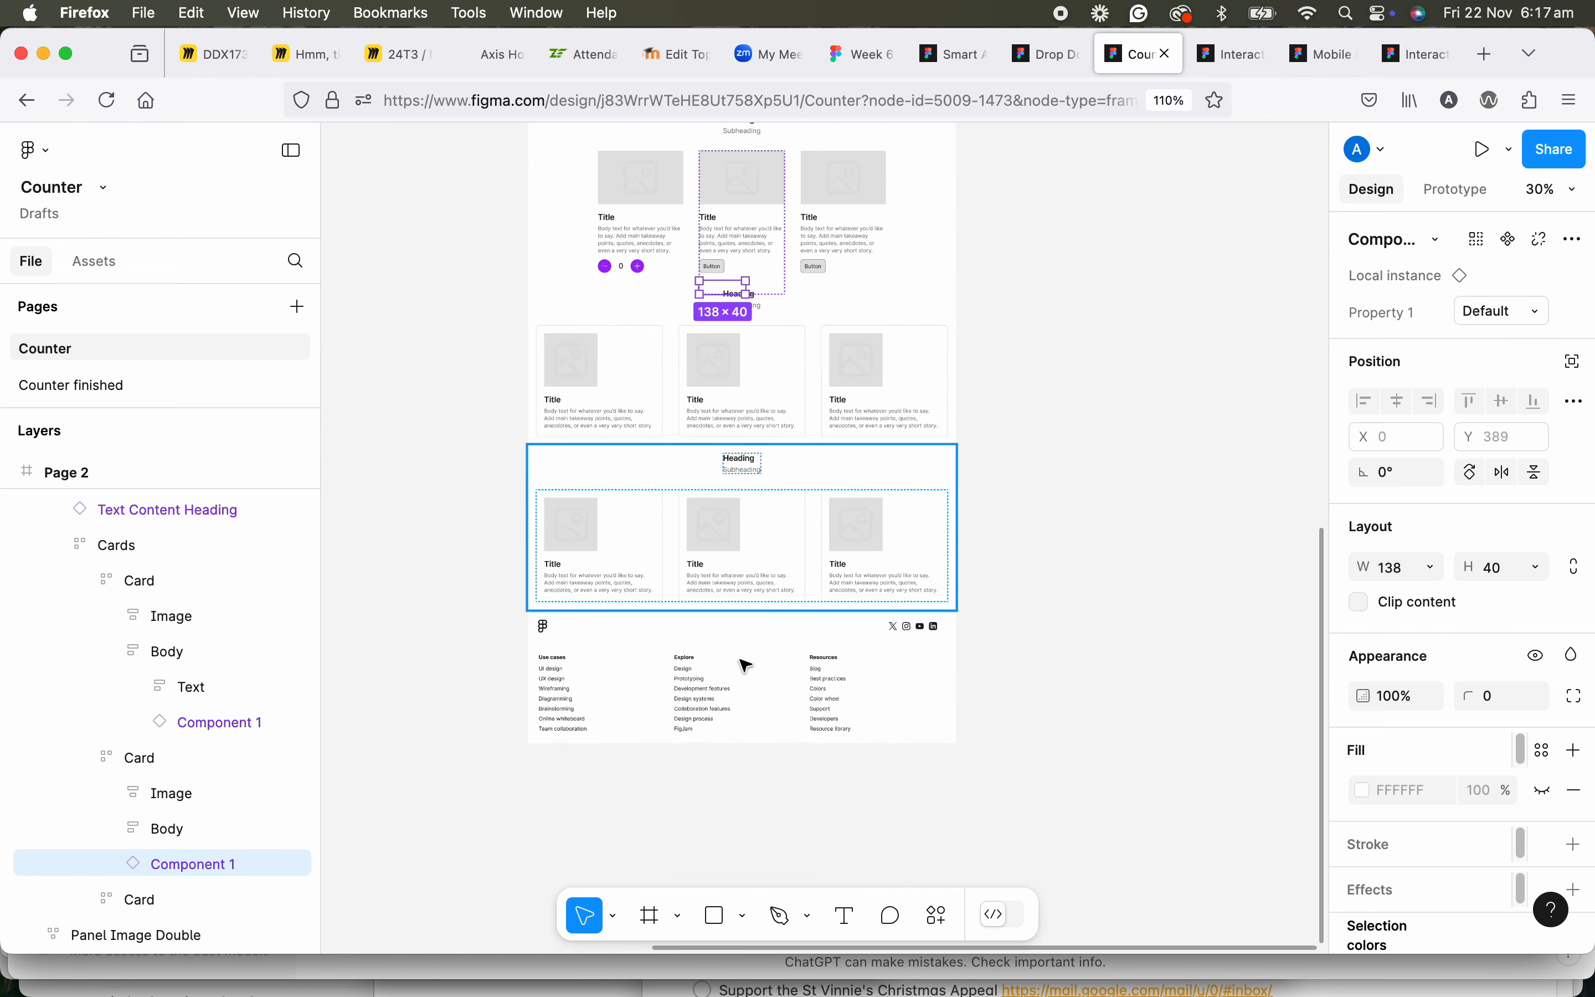
{"action": "scroll", "coordinate": [723, 658], "scroll_direction": "up", "scroll_amount": 8}
{"action": "scroll", "coordinate": [643, 342], "scroll_direction": "down", "scroll_amount": 1}
{"action": "left_click_drag", "start_coordinate": [643, 342], "coordinate": [602, 581]}
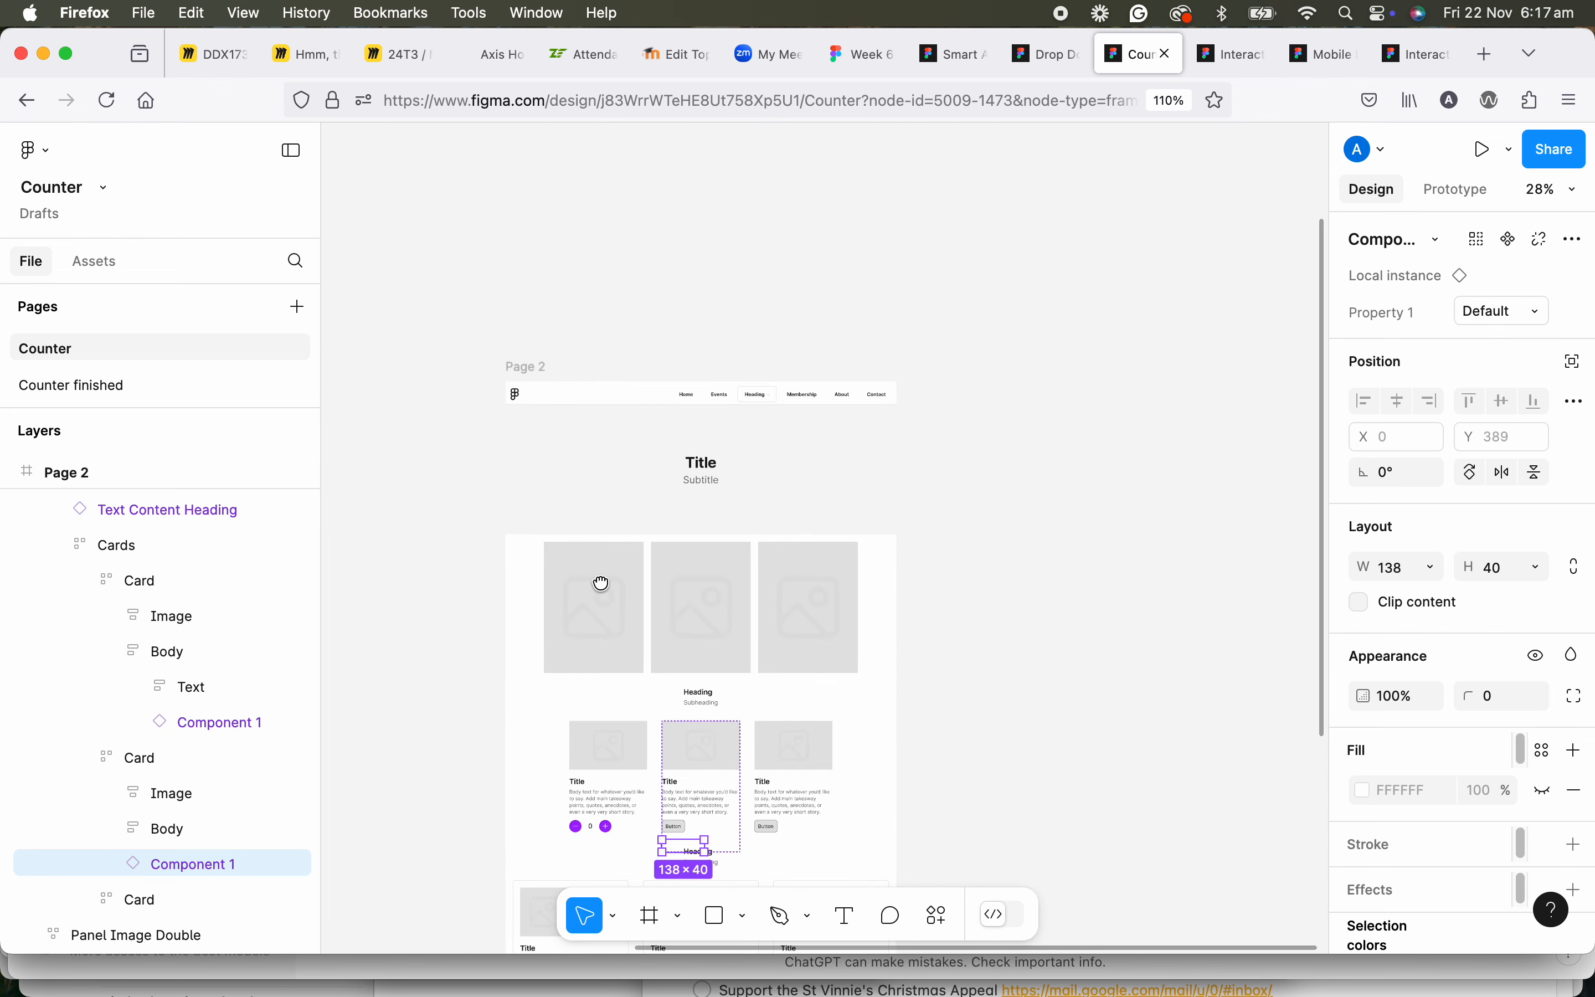
{"action": "scroll", "coordinate": [602, 581], "scroll_direction": "up", "scroll_amount": 1}
Extend the Page 2 frame downward and move its Footer down to about Y 2617, at the frame's end.
{"action": "left_click", "coordinate": [533, 360]}
{"action": "left_click_drag", "start_coordinate": [1024, 728], "coordinate": [1041, 392]}
{"action": "scroll", "coordinate": [1028, 461], "scroll_direction": "down", "scroll_amount": 5}
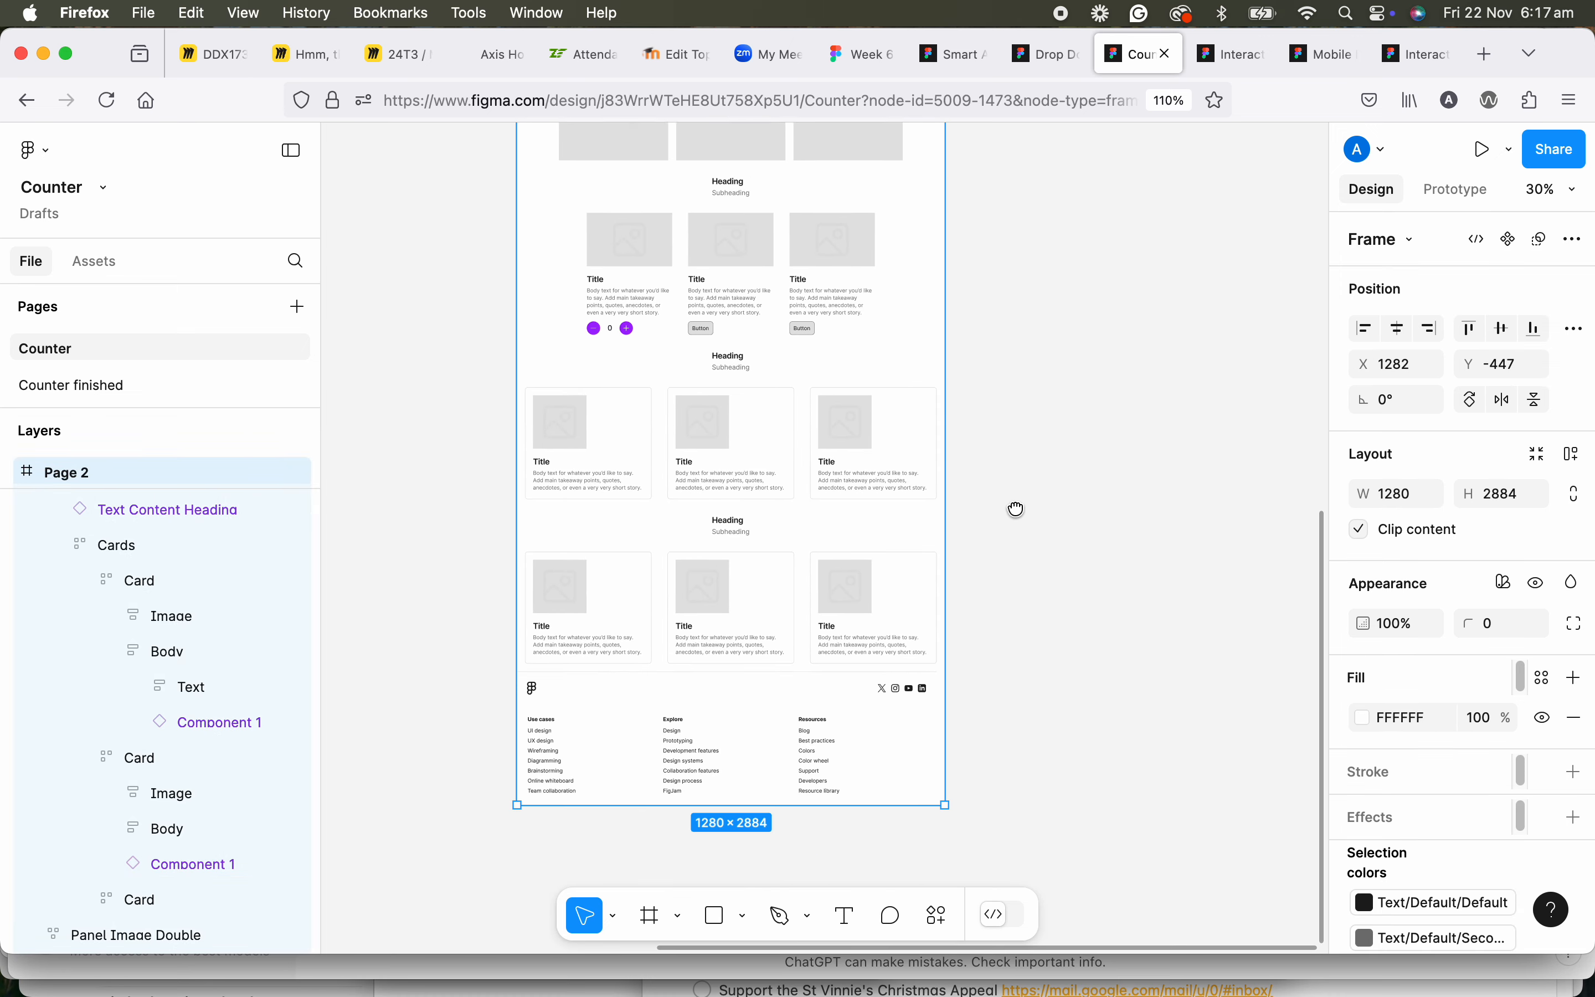
{"action": "left_click_drag", "start_coordinate": [826, 696], "coordinate": [821, 749]}
{"action": "left_click", "coordinate": [733, 641]}
{"action": "left_click_drag", "start_coordinate": [729, 634], "coordinate": [725, 343]}
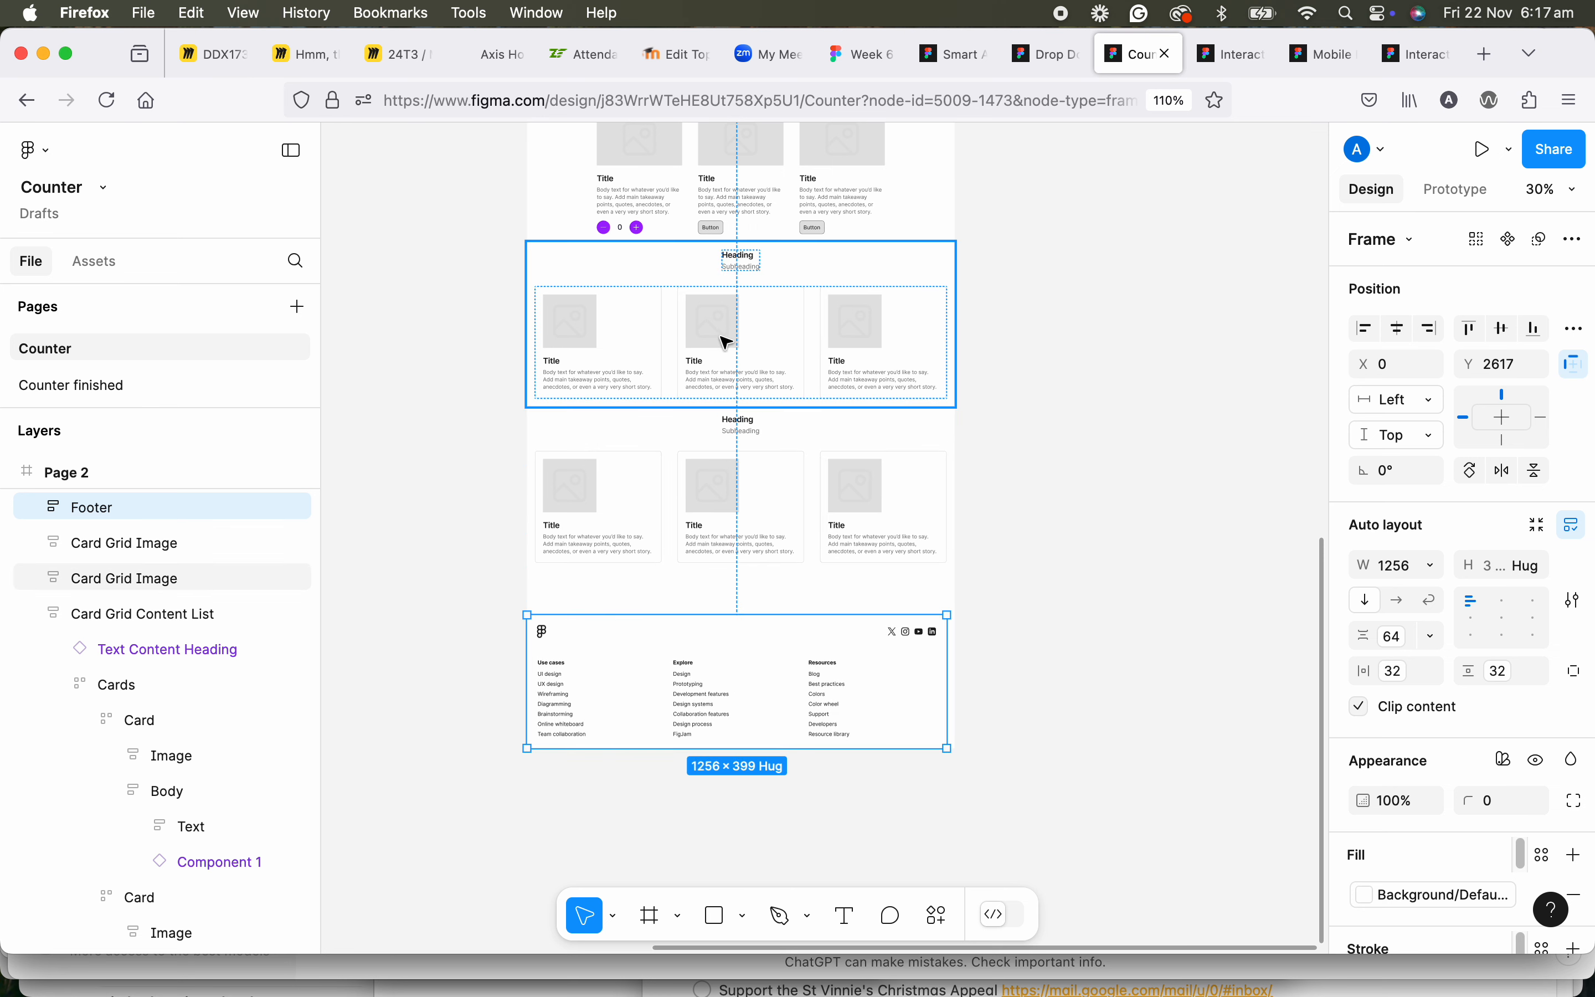
Move Page 2's two Card Grid Image sections down together to just above the Footer, clear of the second card's counter.
{"action": "left_click", "coordinate": [725, 342]}
{"action": "left_click", "coordinate": [728, 461], "text": "shift"}
{"action": "left_click_drag", "start_coordinate": [729, 374], "coordinate": [728, 360]}
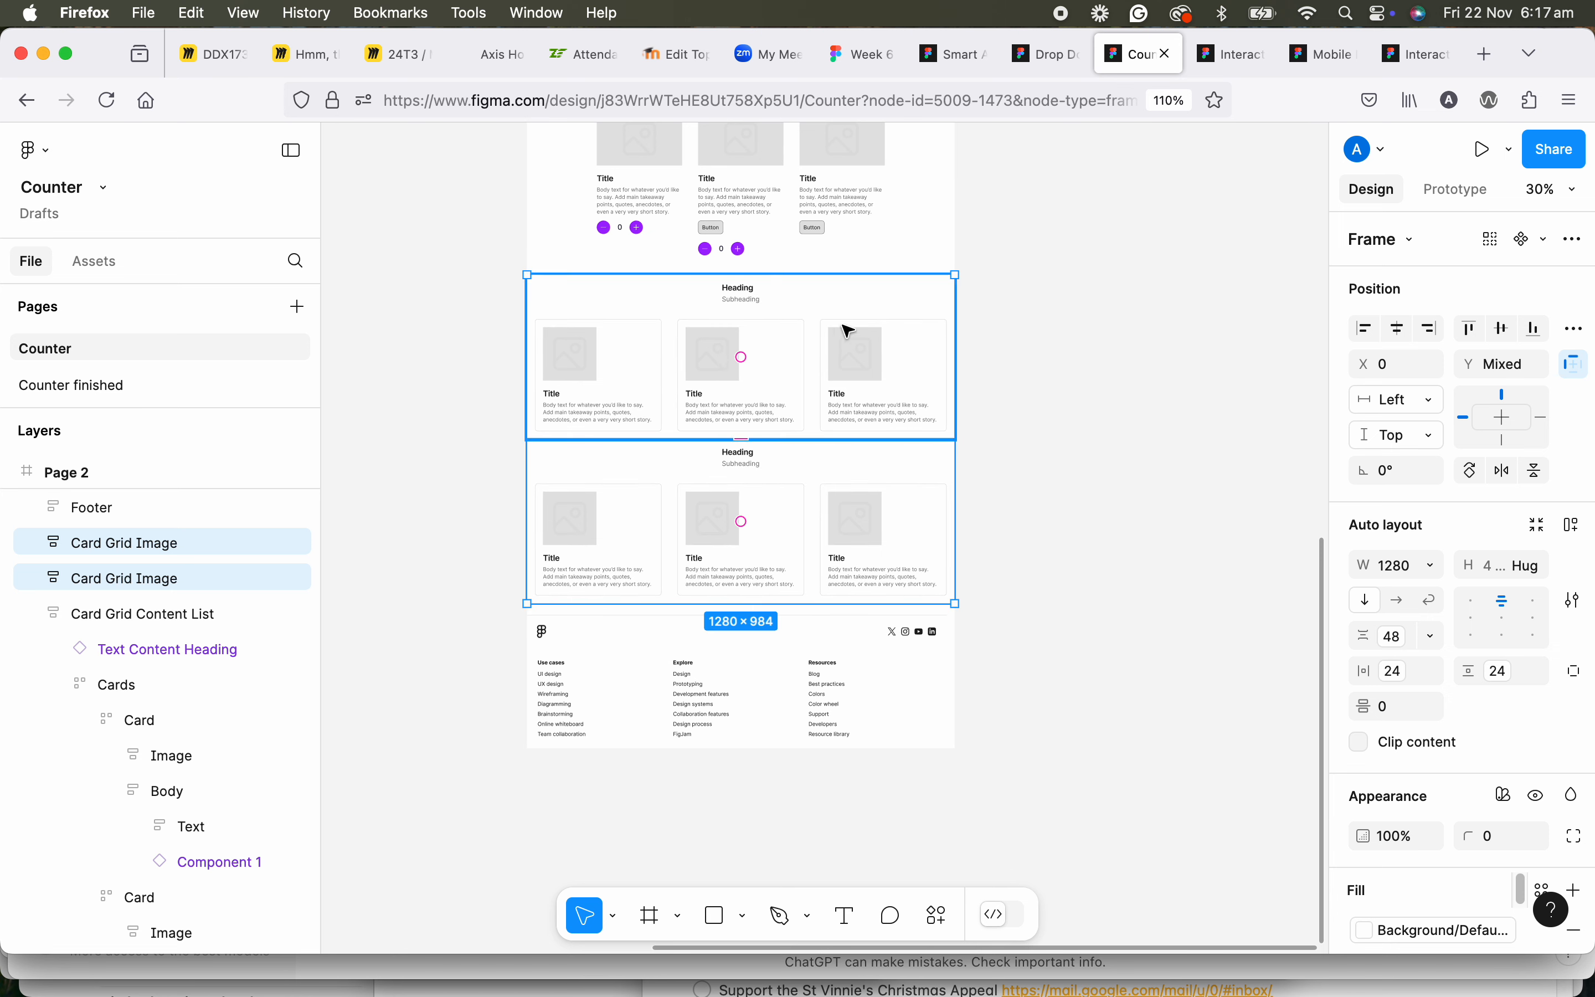
Compare the counter placement and section spacing of Page 2 with the auto-layout Page 1.
{"action": "left_click_drag", "start_coordinate": [840, 327], "coordinate": [840, 540]}
{"action": "scroll", "coordinate": [822, 465], "scroll_direction": "up", "scroll_amount": 3}
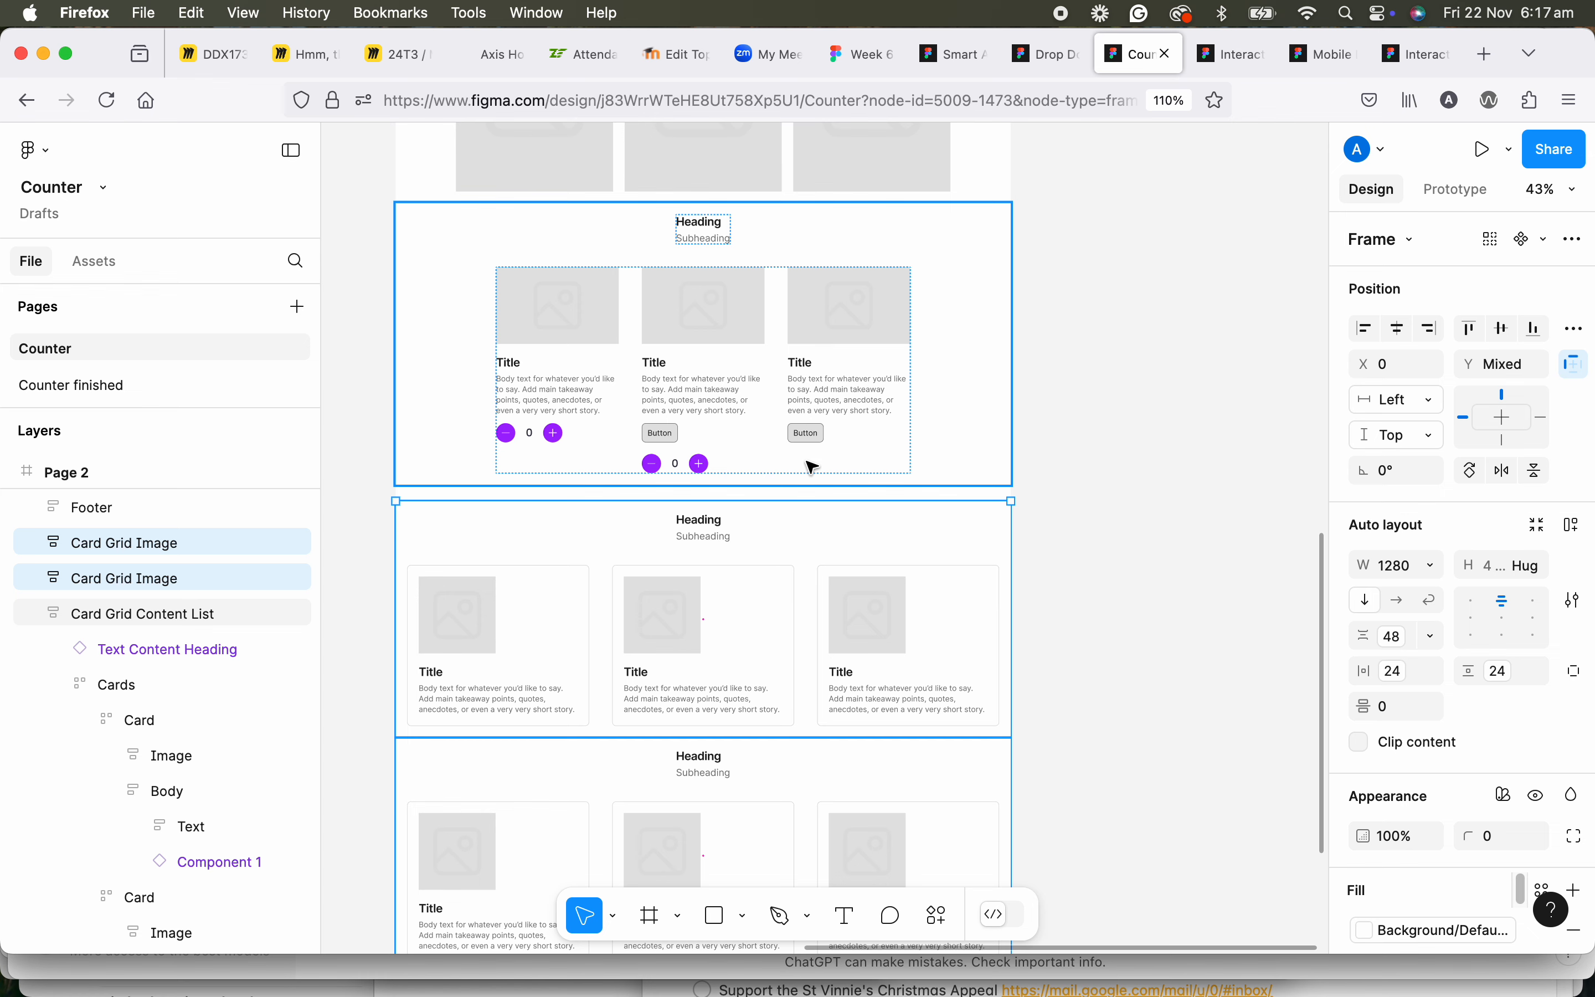
{"action": "scroll", "coordinate": [804, 482], "scroll_direction": "down", "scroll_amount": 2}
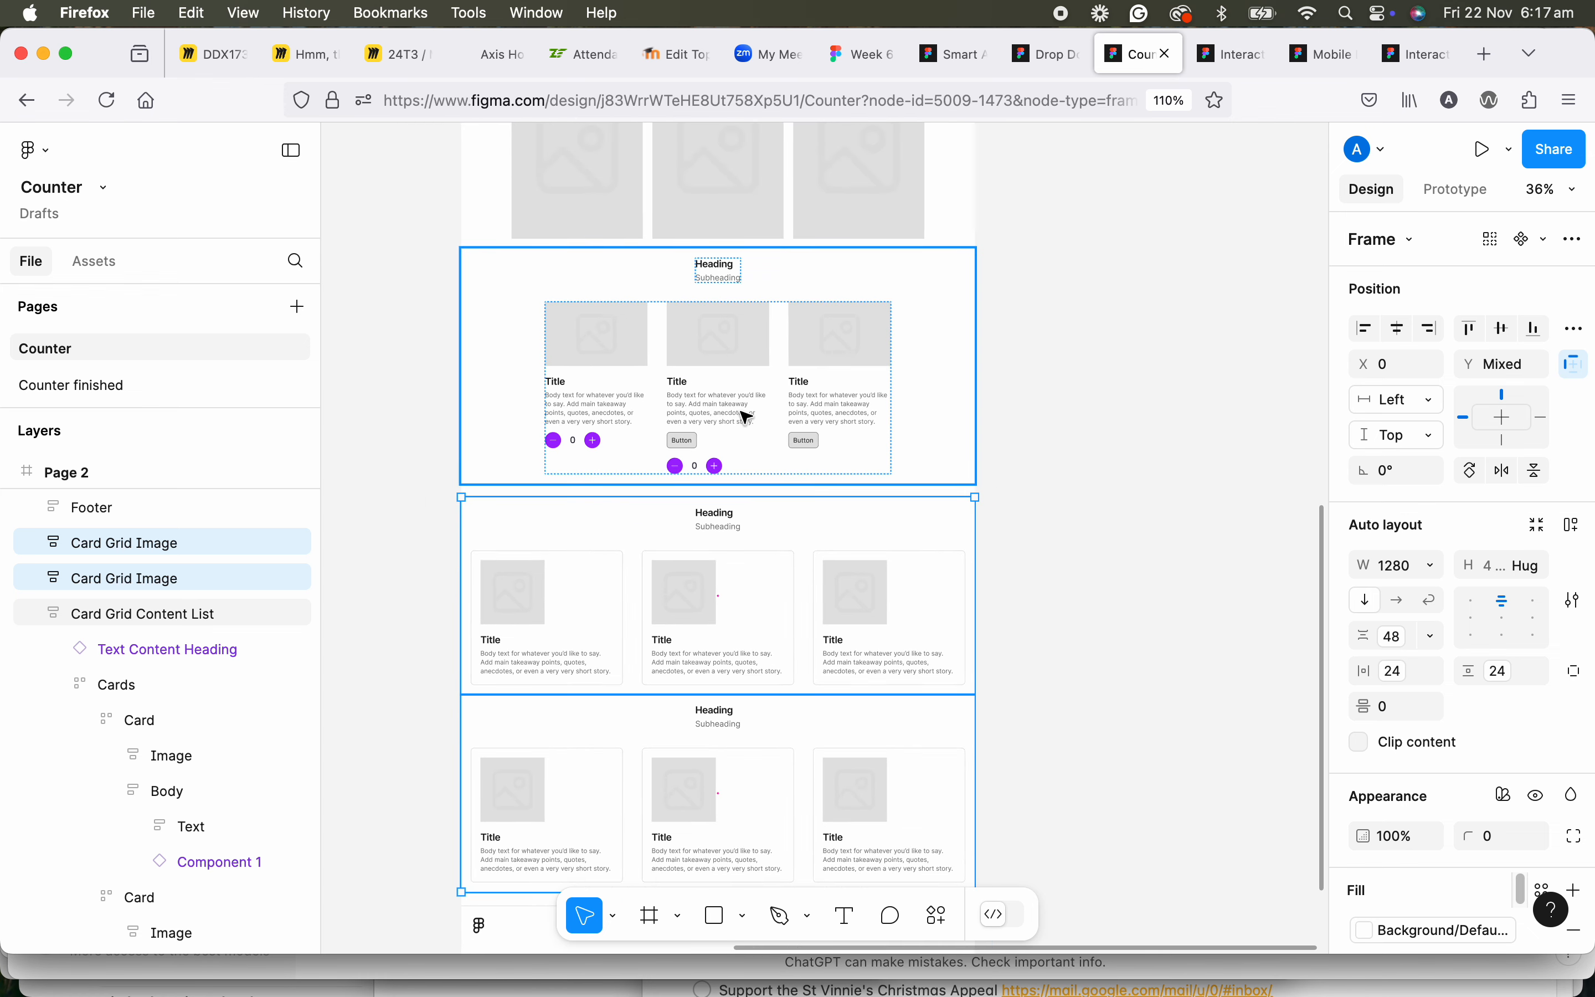
{"action": "scroll", "coordinate": [747, 416], "scroll_direction": "down", "scroll_amount": 1}
{"action": "scroll", "coordinate": [782, 419], "scroll_direction": "down", "scroll_amount": 3}
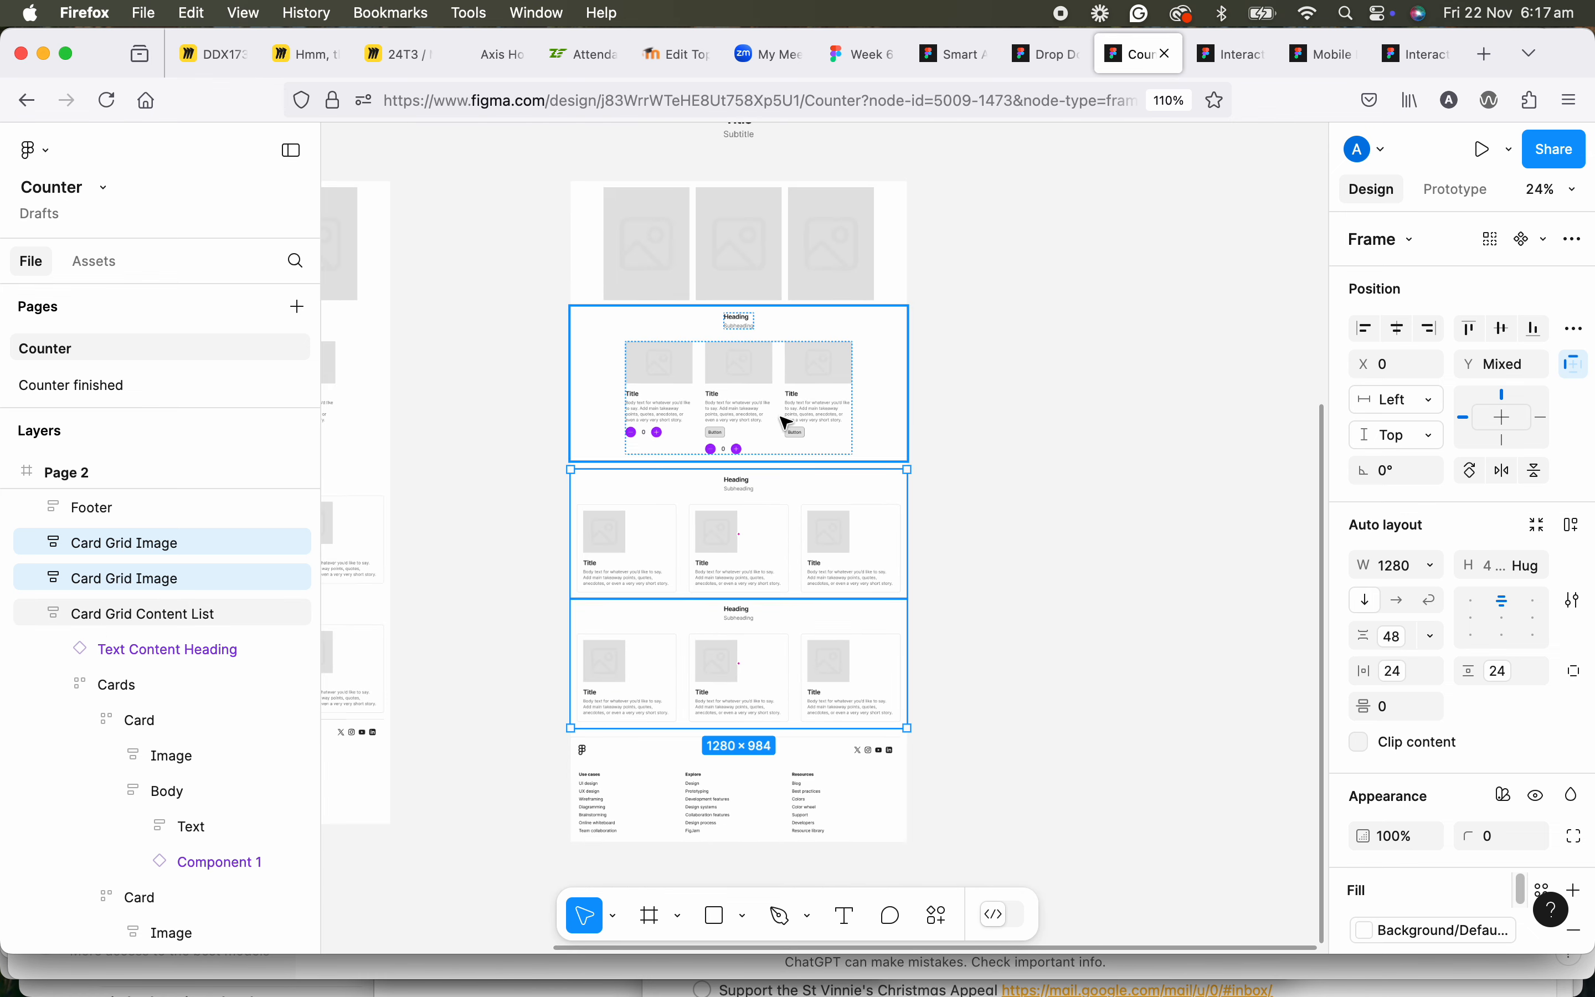
{"action": "scroll", "coordinate": [698, 435], "scroll_direction": "left", "scroll_amount": 5}
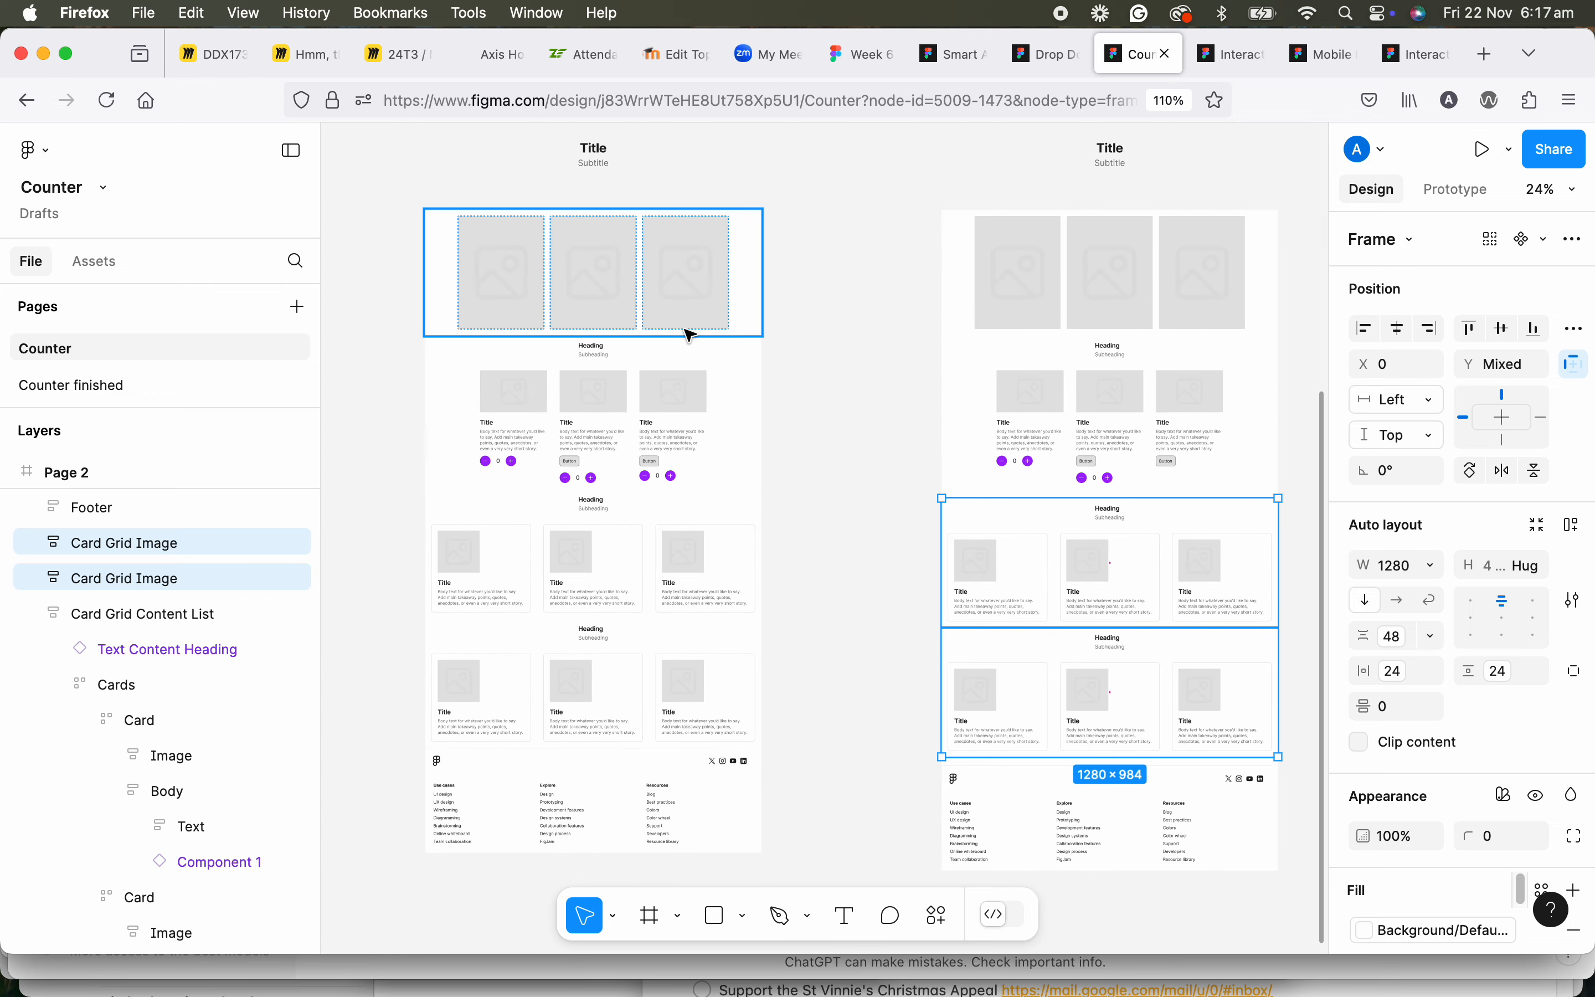
{"action": "scroll", "coordinate": [692, 462], "scroll_direction": "up", "scroll_amount": 5}
{"action": "scroll", "coordinate": [620, 446], "scroll_direction": "right", "scroll_amount": 3}
{"action": "scroll", "coordinate": [808, 466], "scroll_direction": "down", "scroll_amount": 2}
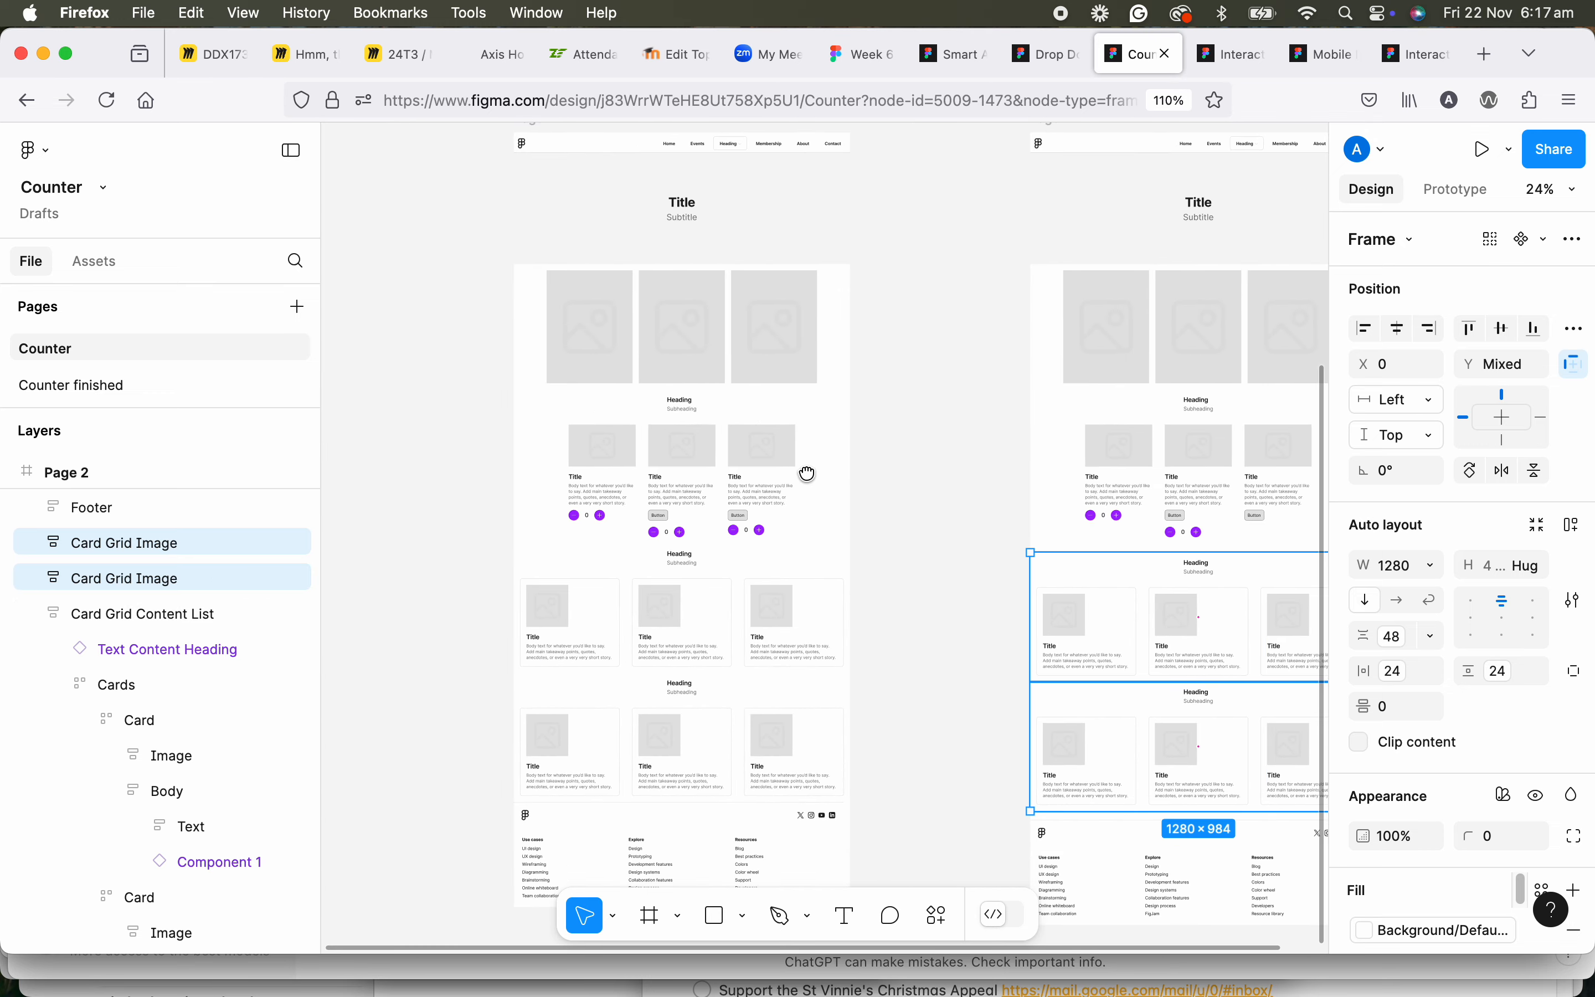
Present the Page 1 frame as a prototype and bring its three cards with counters into view.
{"action": "left_click", "coordinate": [572, 179]}
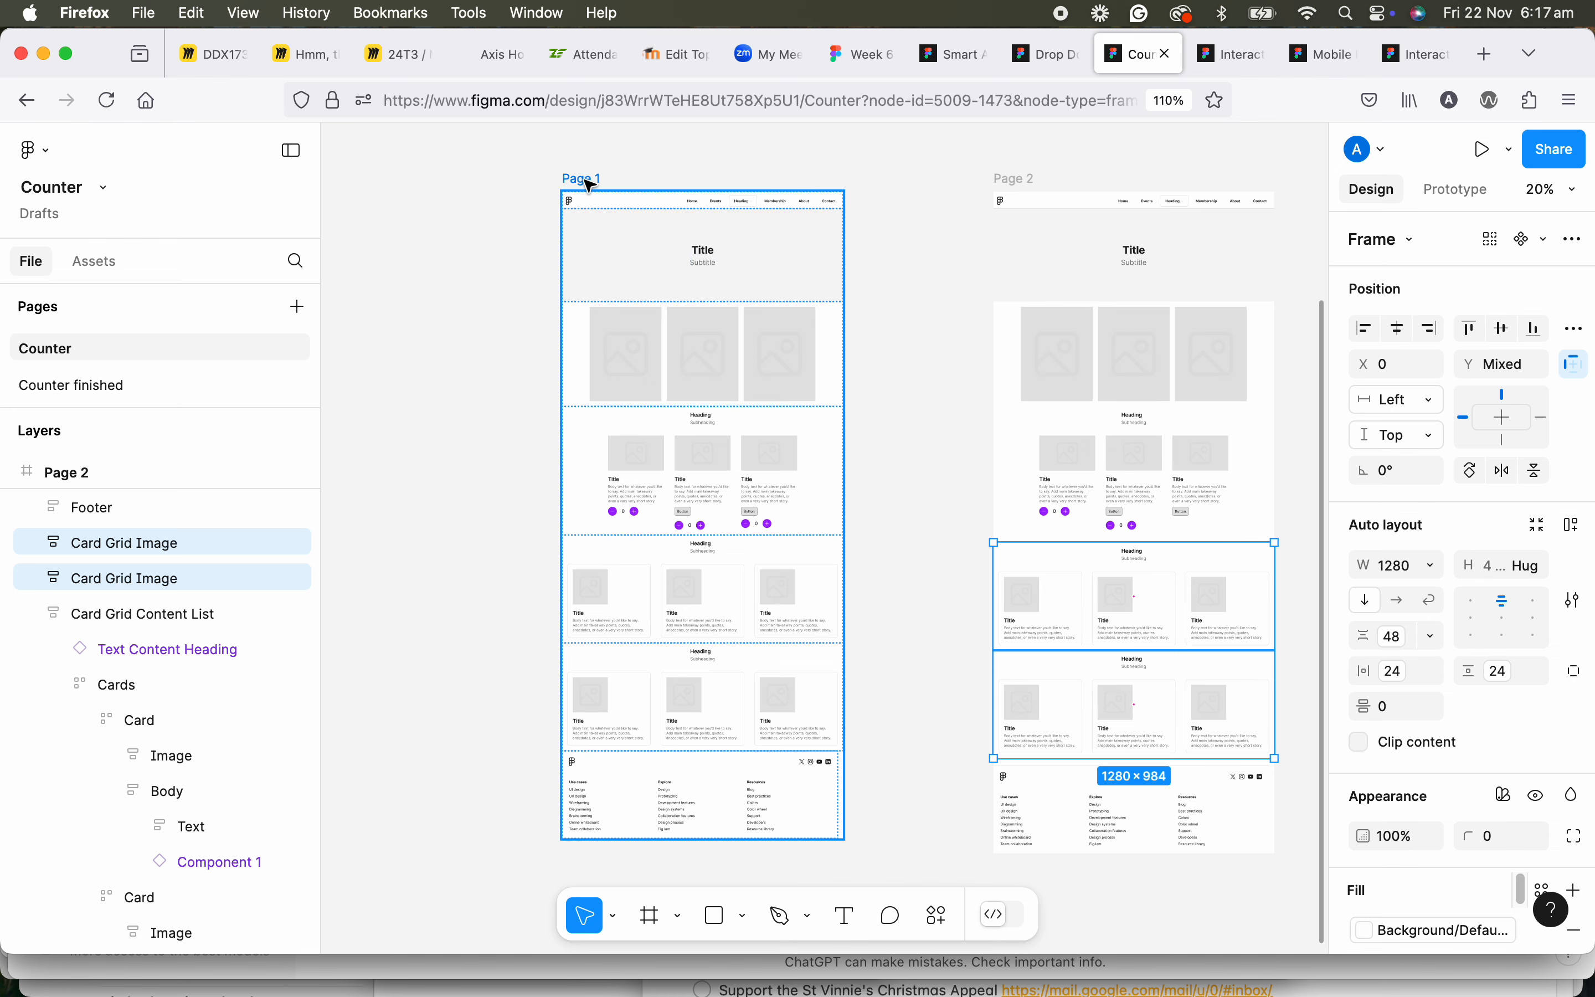
{"action": "left_click", "coordinate": [1486, 150]}
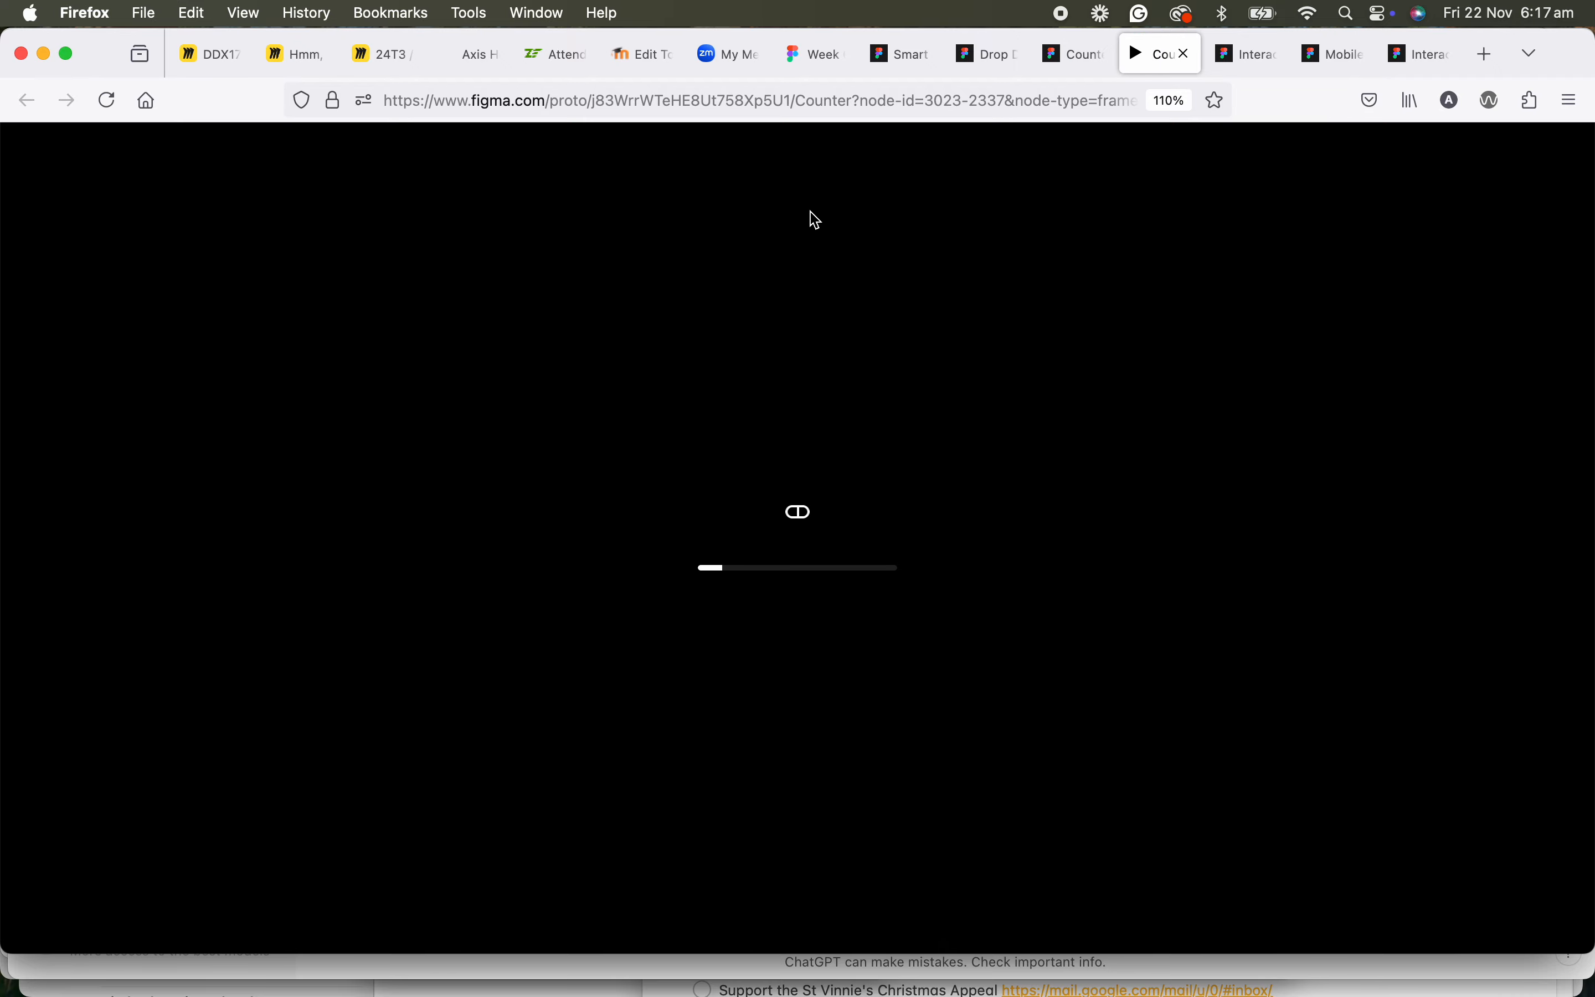
{"action": "scroll", "coordinate": [682, 527], "scroll_direction": "down", "scroll_amount": 5}
{"action": "scroll", "coordinate": [686, 549], "scroll_direction": "down", "scroll_amount": 5}
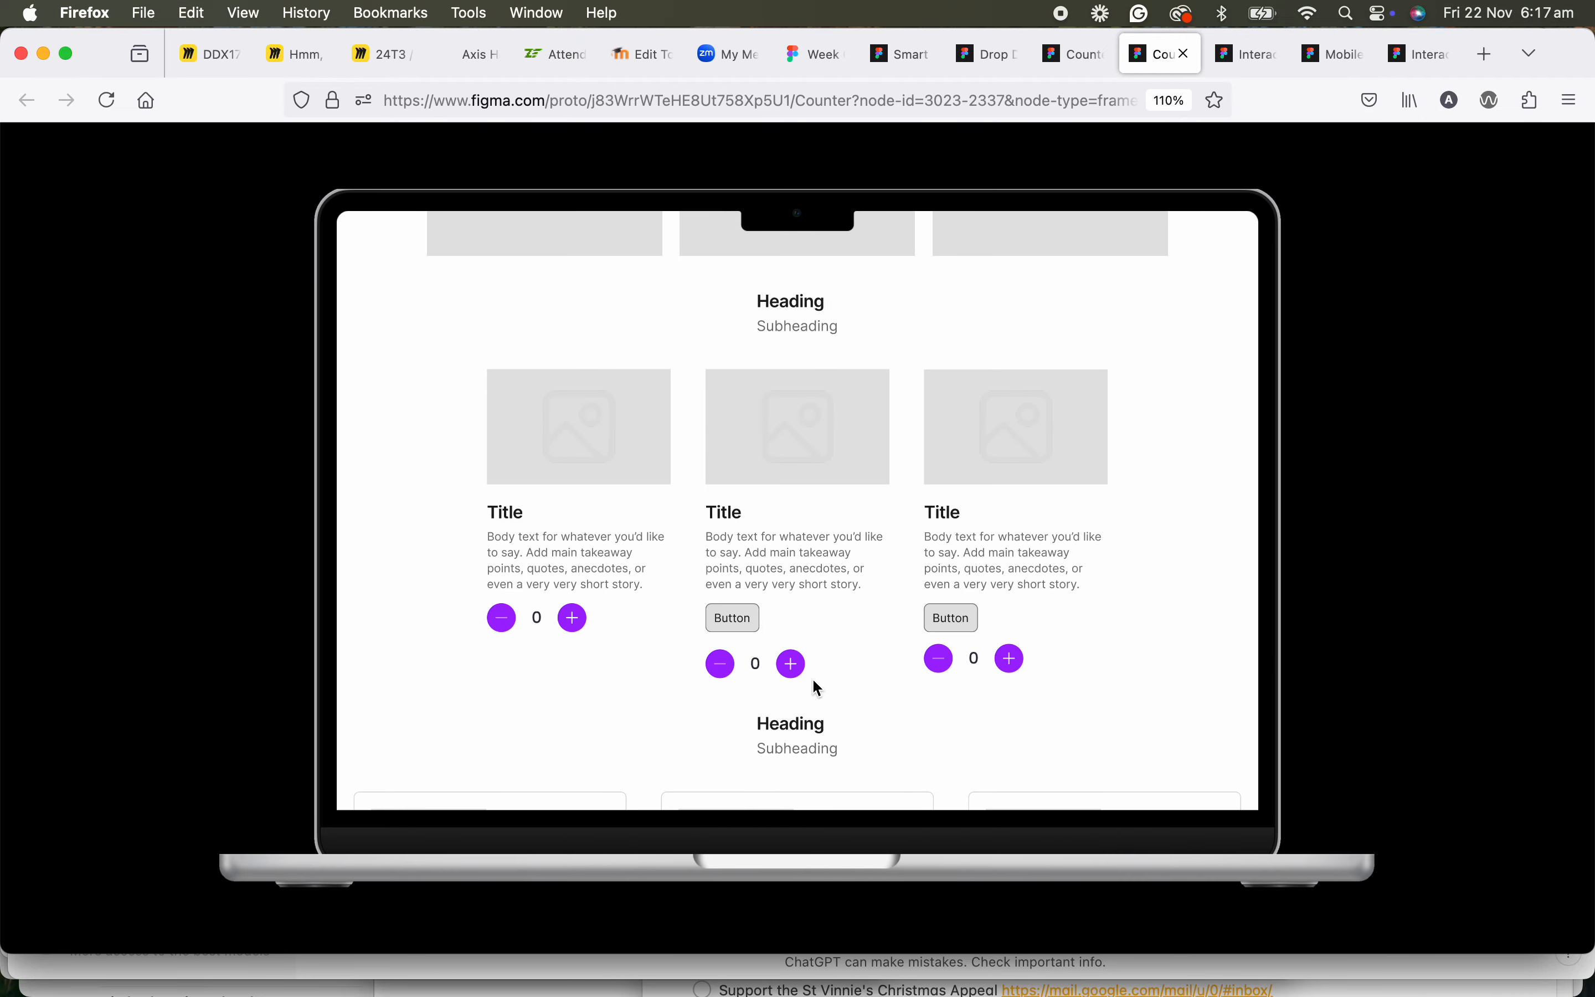
Test the prototype's counters by raising the second card's to 2, the first card's to 1 and the third card's to 2.
{"action": "left_click", "coordinate": [793, 668]}
{"action": "left_click", "coordinate": [793, 669]}
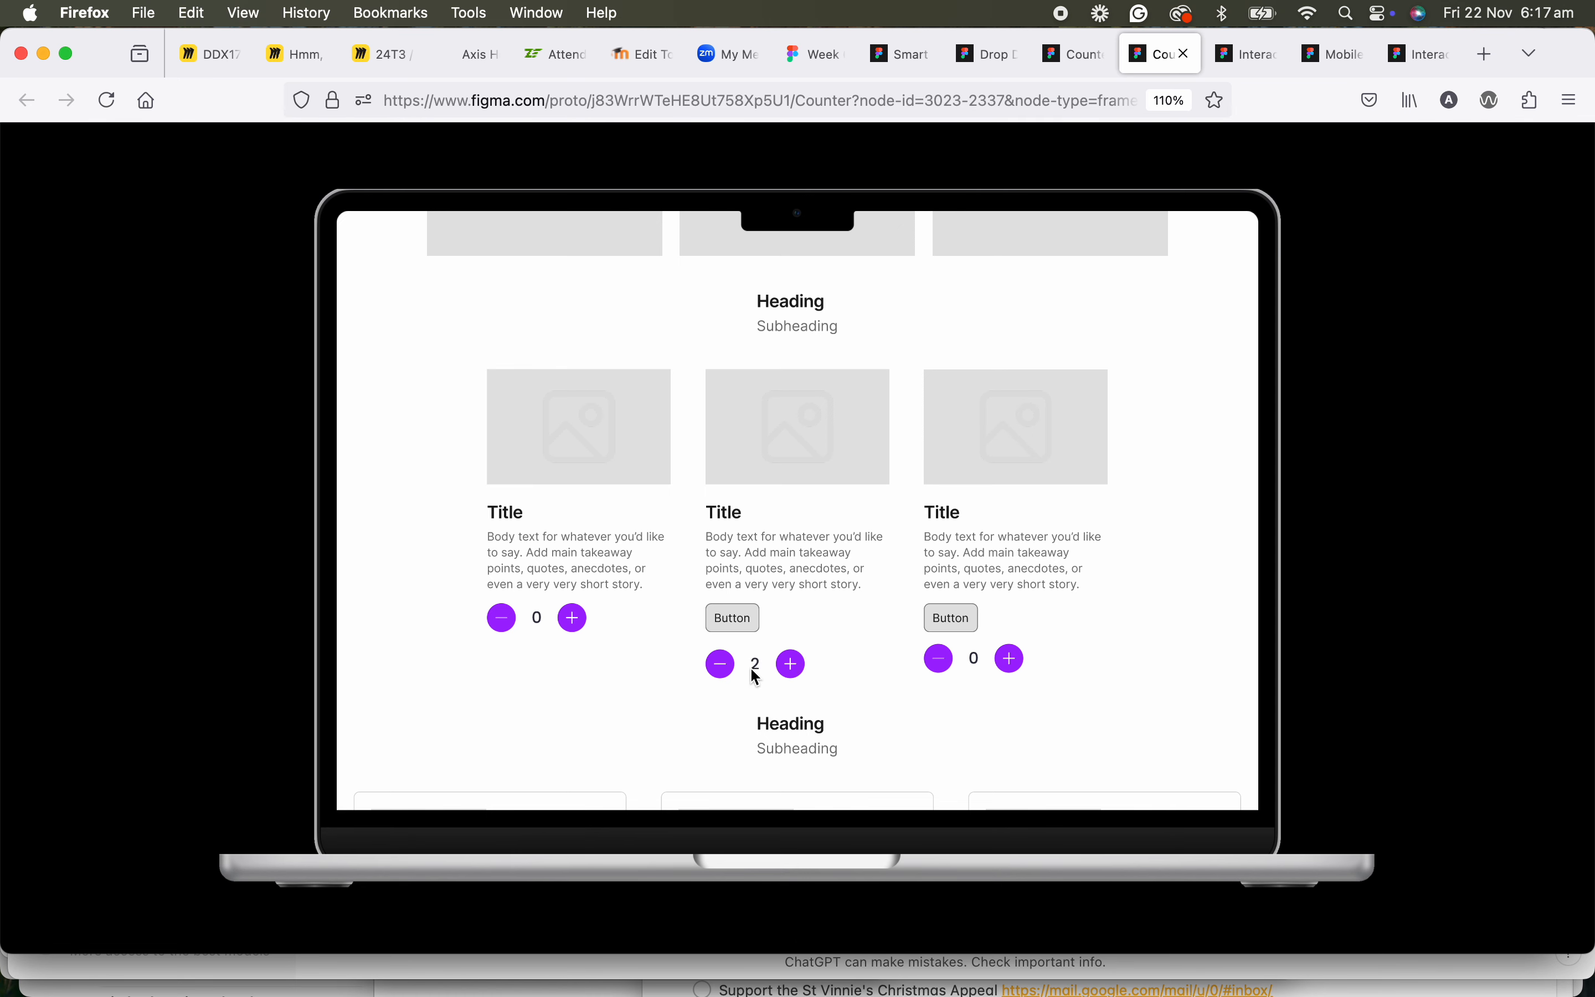
{"action": "left_click", "coordinate": [575, 627]}
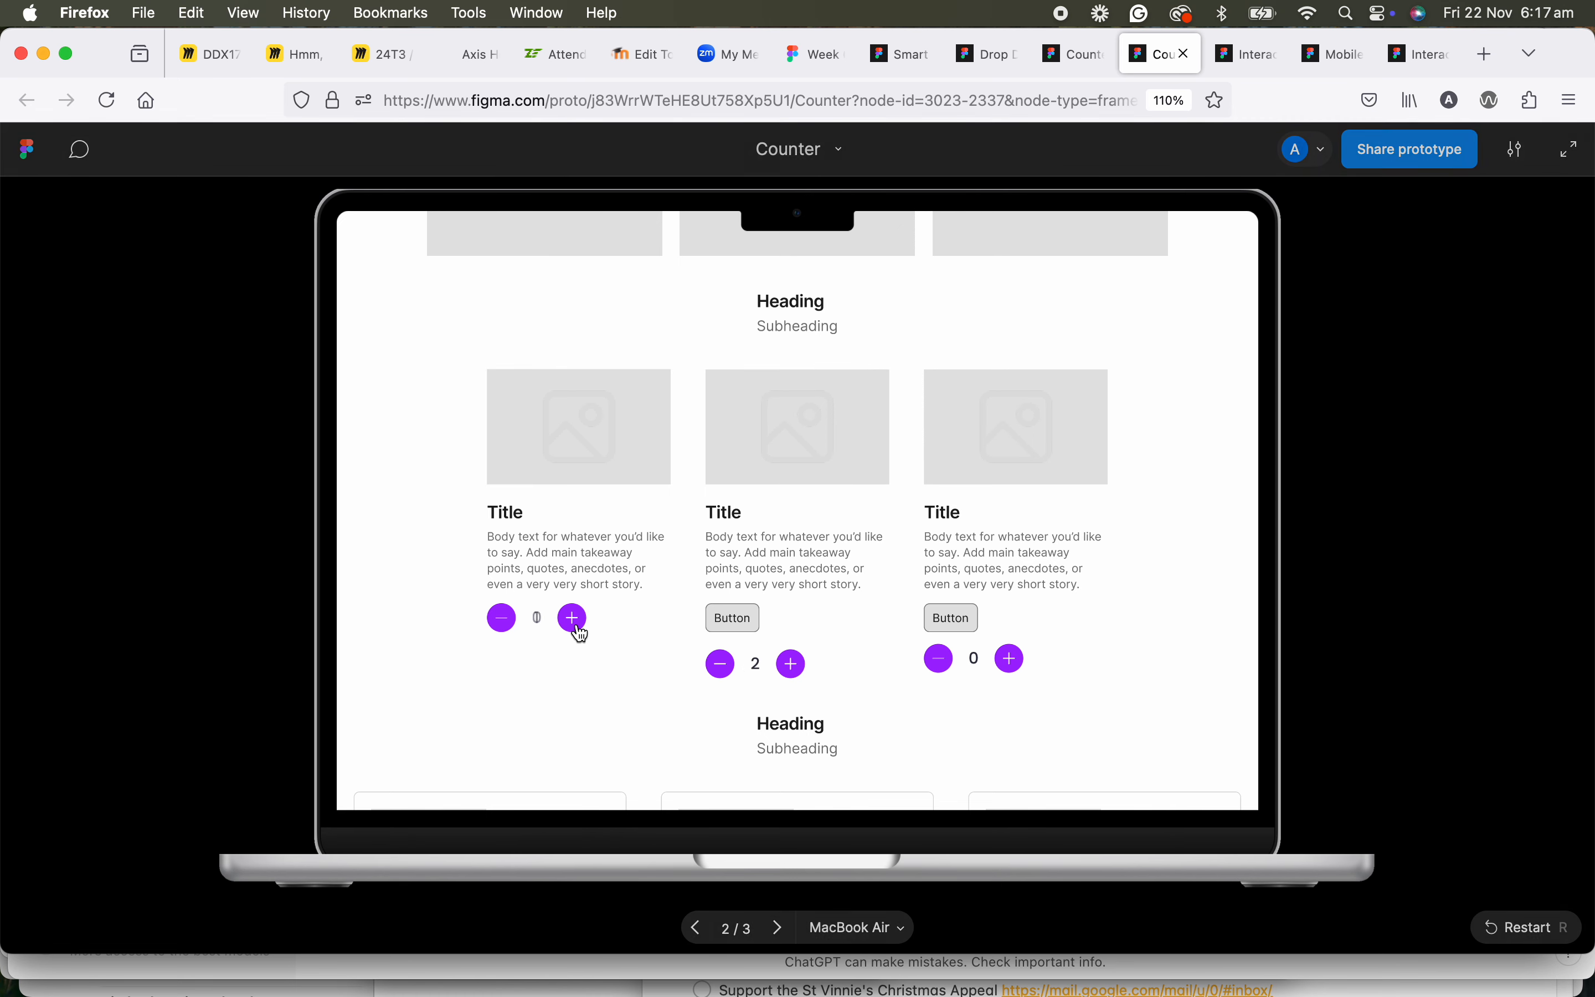
{"action": "left_click", "coordinate": [1013, 660]}
{"action": "left_click", "coordinate": [1008, 664]}
Return to the Counter design file and review the counter variants in the Components frame alongside the Page 1 and Page 2 layouts.
{"action": "left_click", "coordinate": [1083, 63]}
{"action": "scroll", "coordinate": [811, 371], "scroll_direction": "up", "scroll_amount": 3}
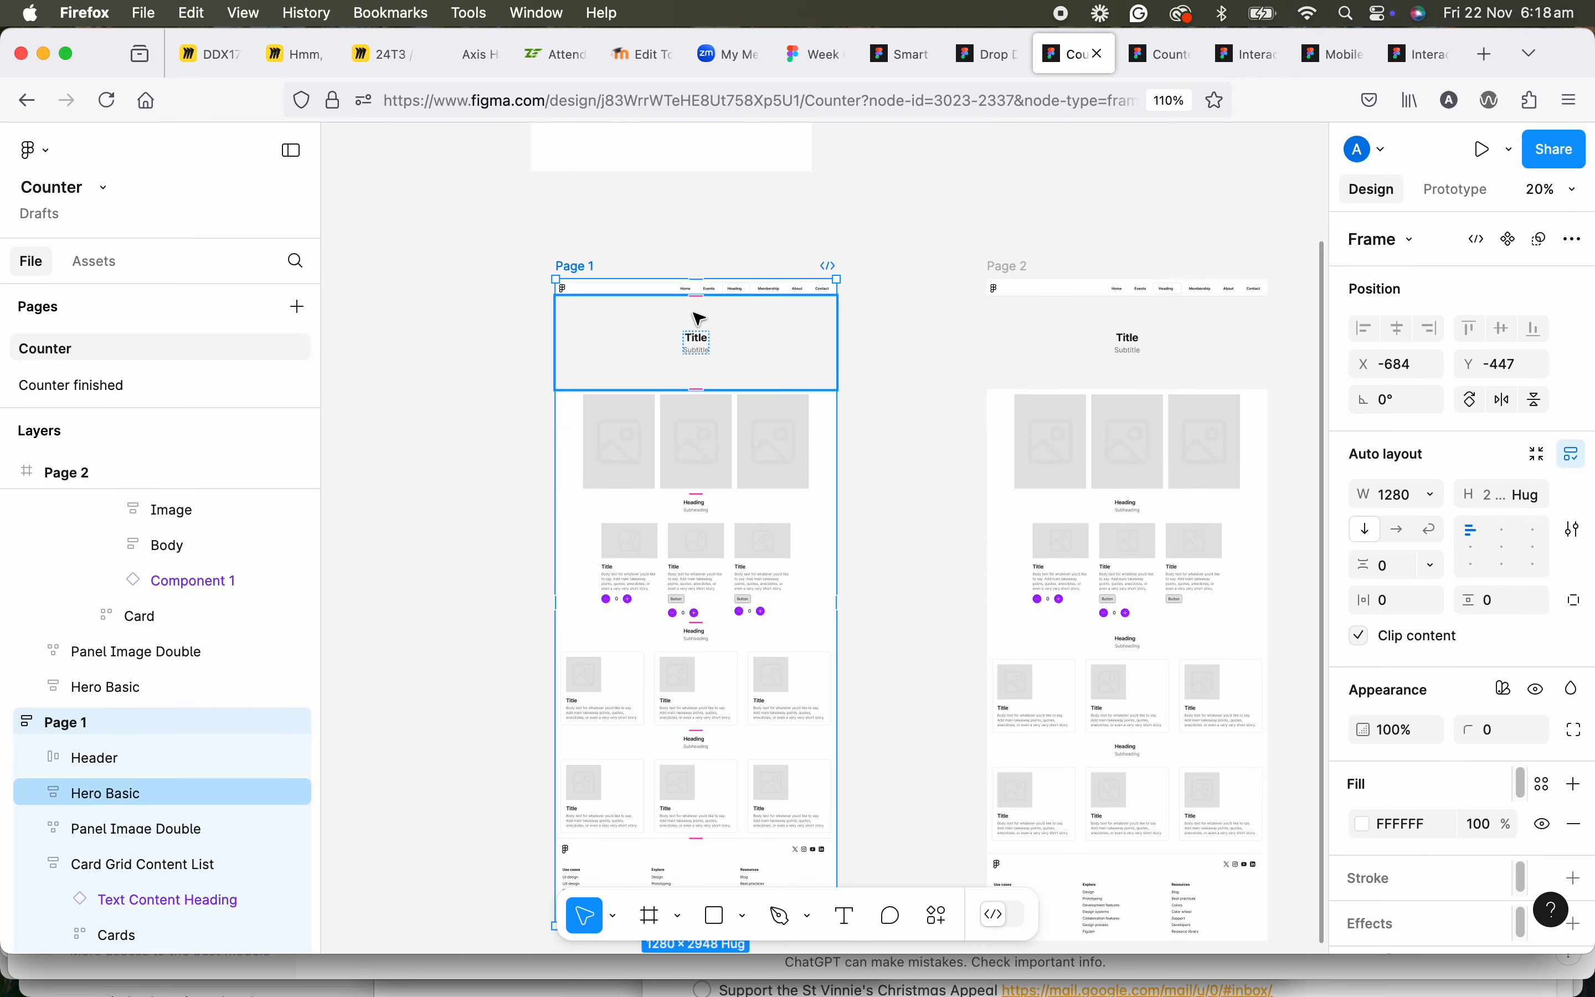
{"action": "scroll", "coordinate": [698, 319], "scroll_direction": "up", "scroll_amount": 10}
{"action": "scroll", "coordinate": [666, 413], "scroll_direction": "up", "scroll_amount": 5, "text": "ctrl"}
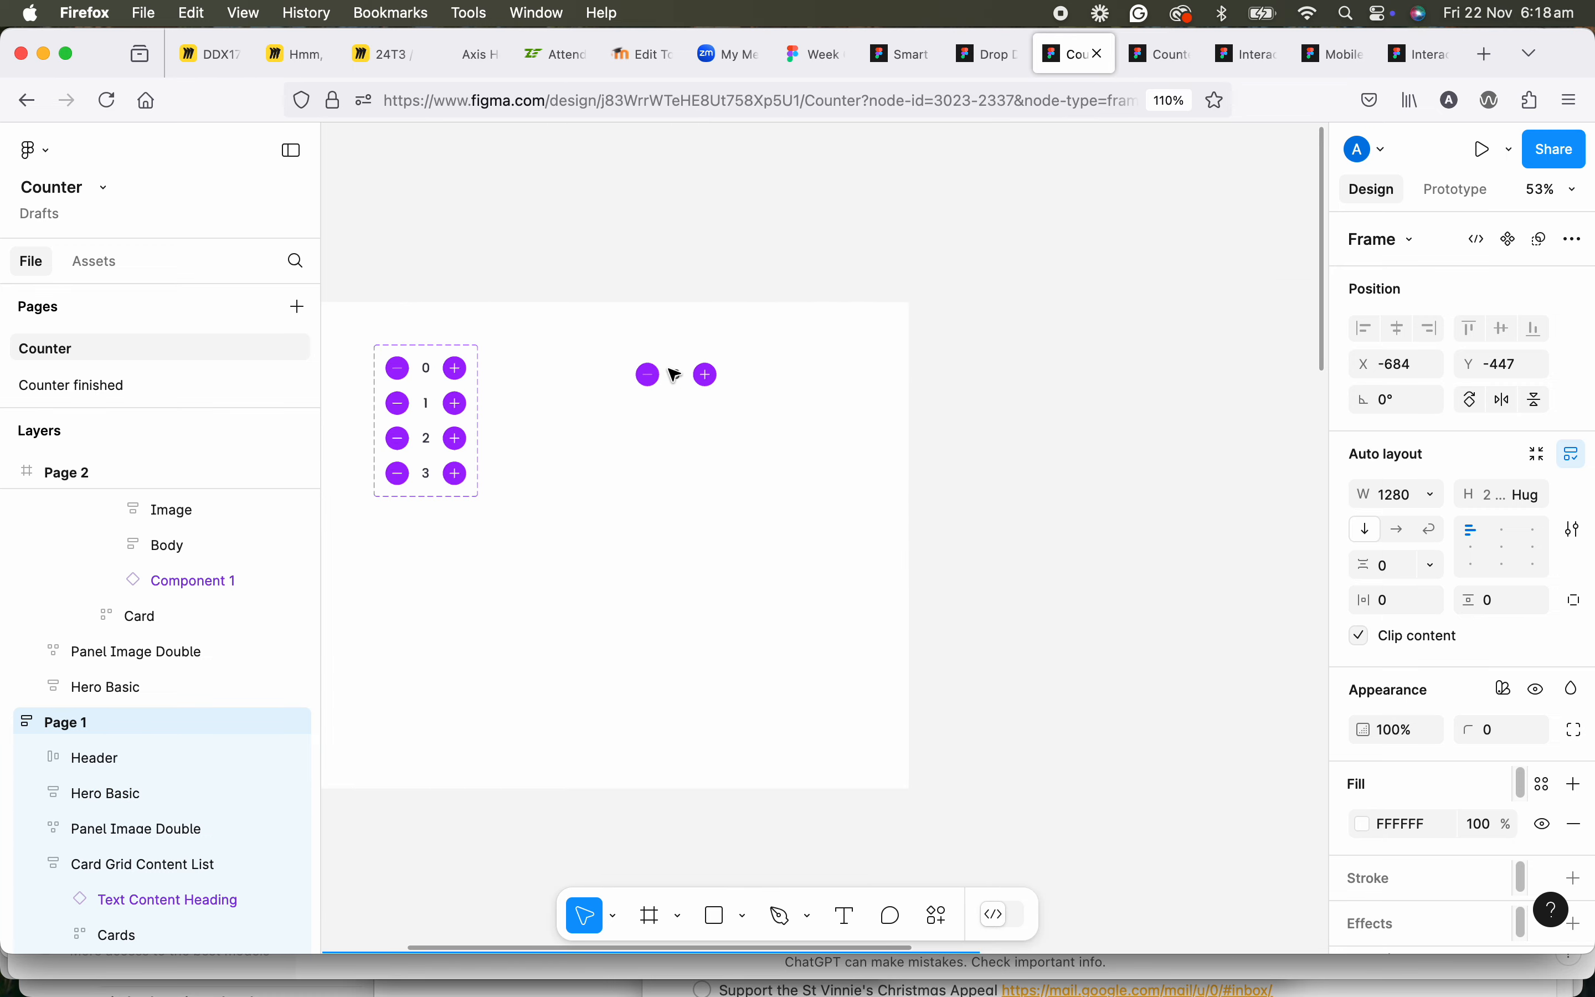
{"action": "scroll", "coordinate": [623, 461], "scroll_direction": "down", "scroll_amount": 5, "text": "ctrl"}
{"action": "scroll", "coordinate": [679, 502], "scroll_direction": "down", "scroll_amount": 8}
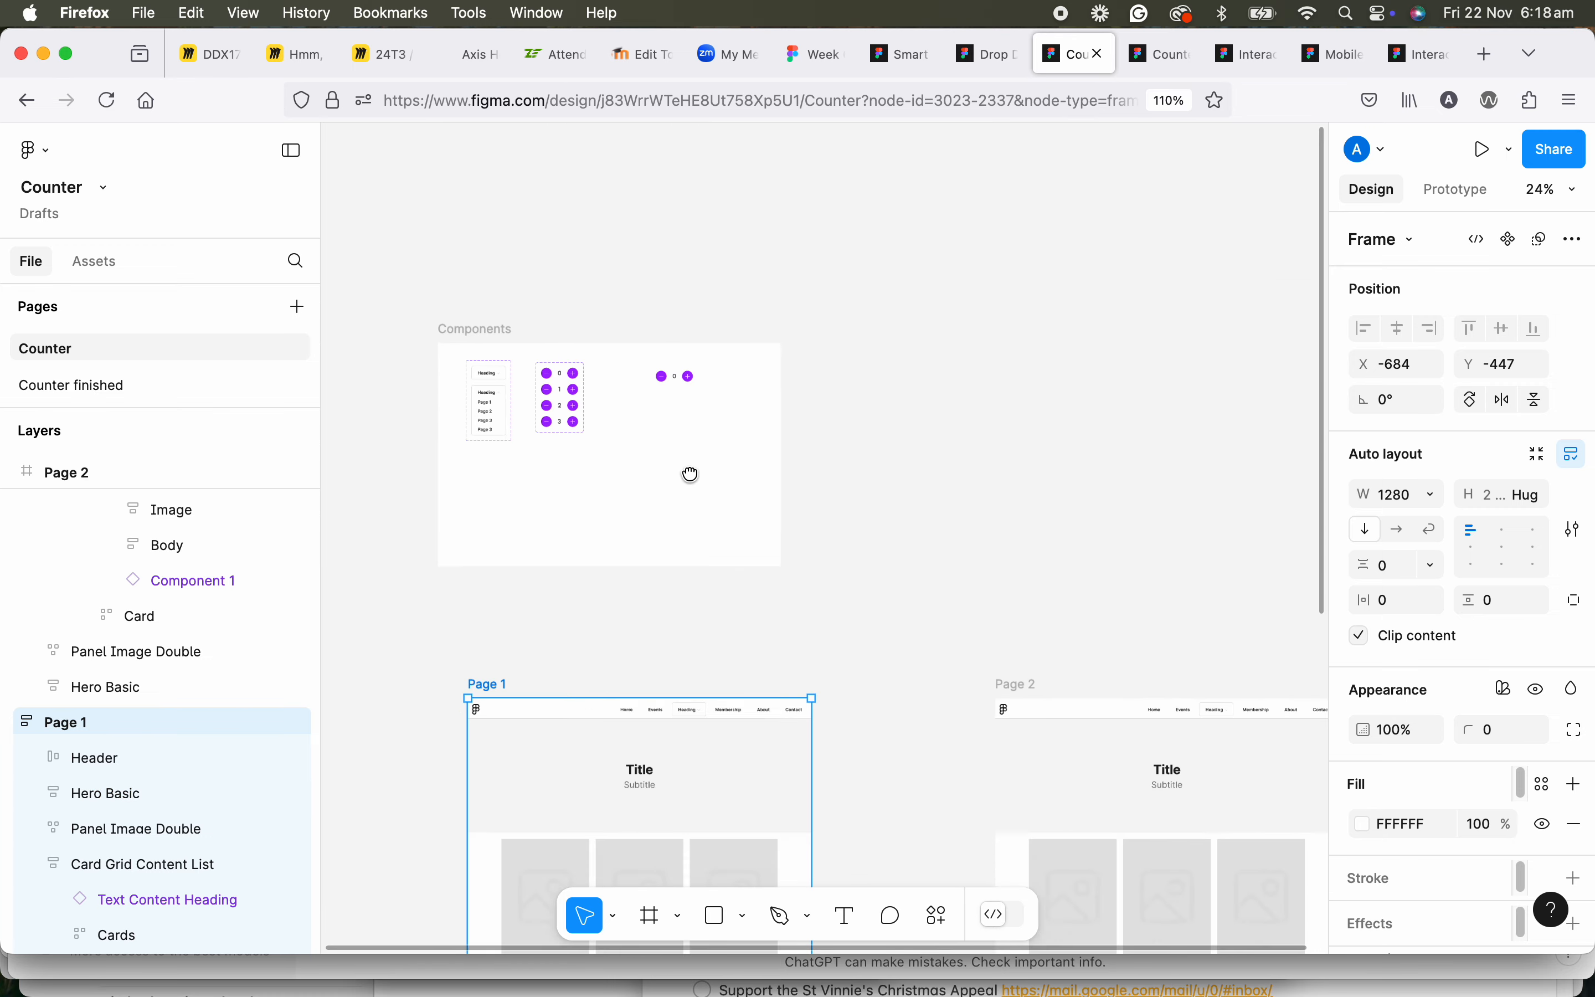
{"action": "left_click_drag", "start_coordinate": [879, 634], "coordinate": [909, 758]}
{"action": "scroll", "coordinate": [909, 759], "scroll_direction": "down", "scroll_amount": 1, "text": "ctrl"}
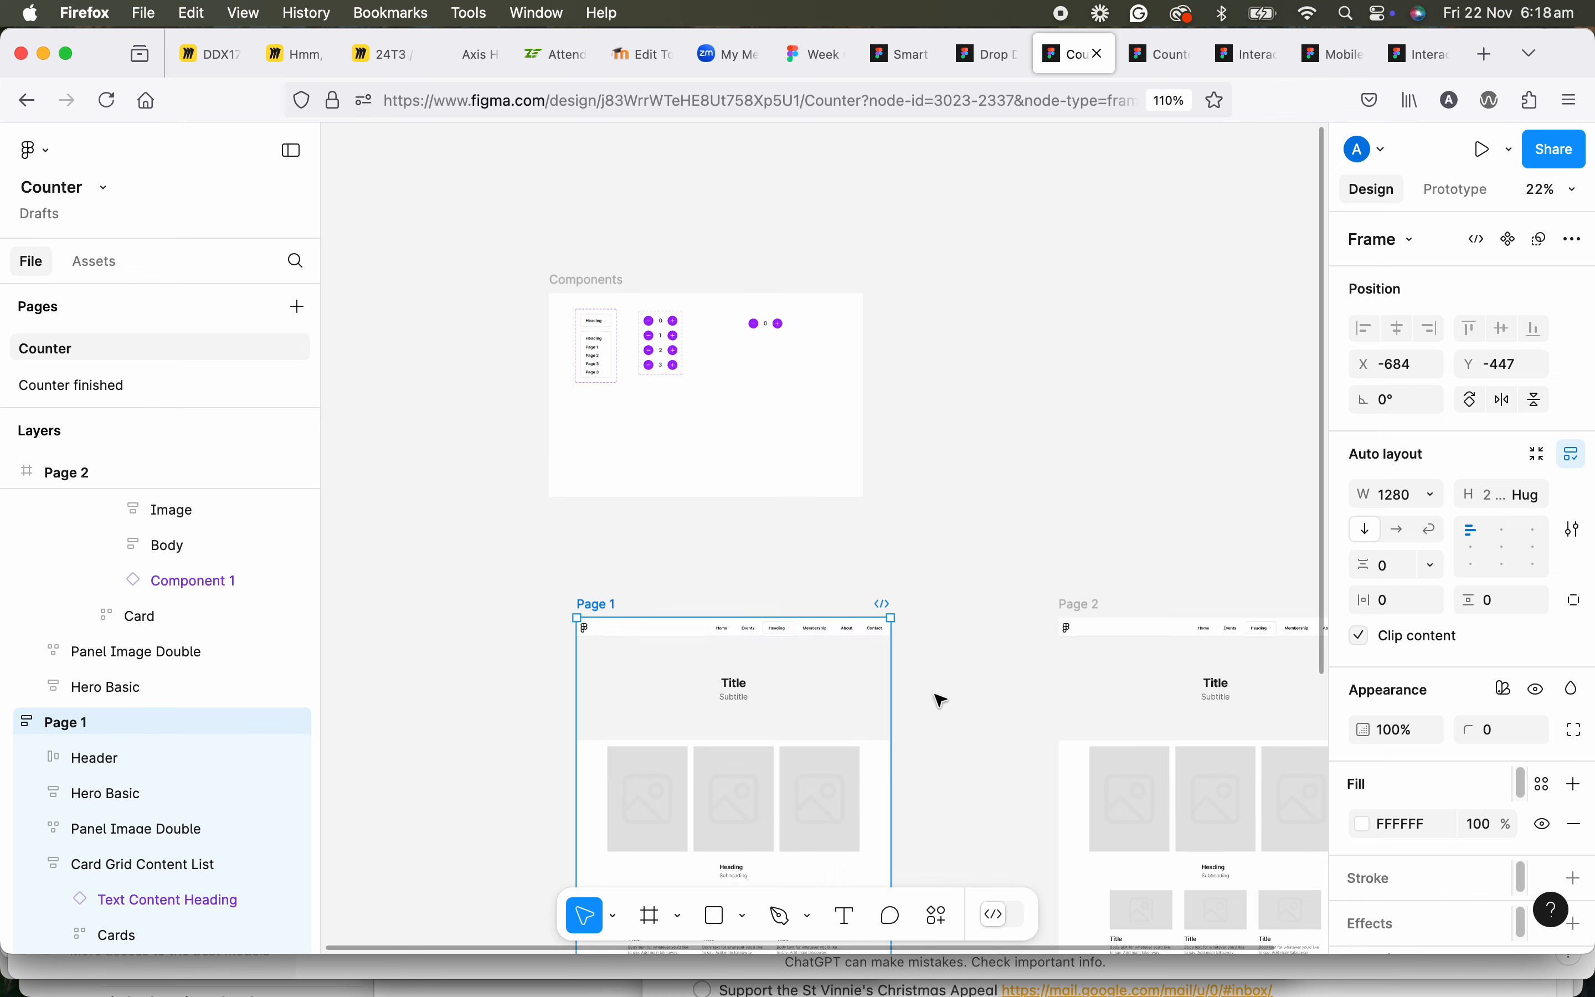
{"action": "left_click_drag", "start_coordinate": [911, 620], "coordinate": [842, 378]}
{"action": "scroll", "coordinate": [842, 378], "scroll_direction": "down", "scroll_amount": 2}
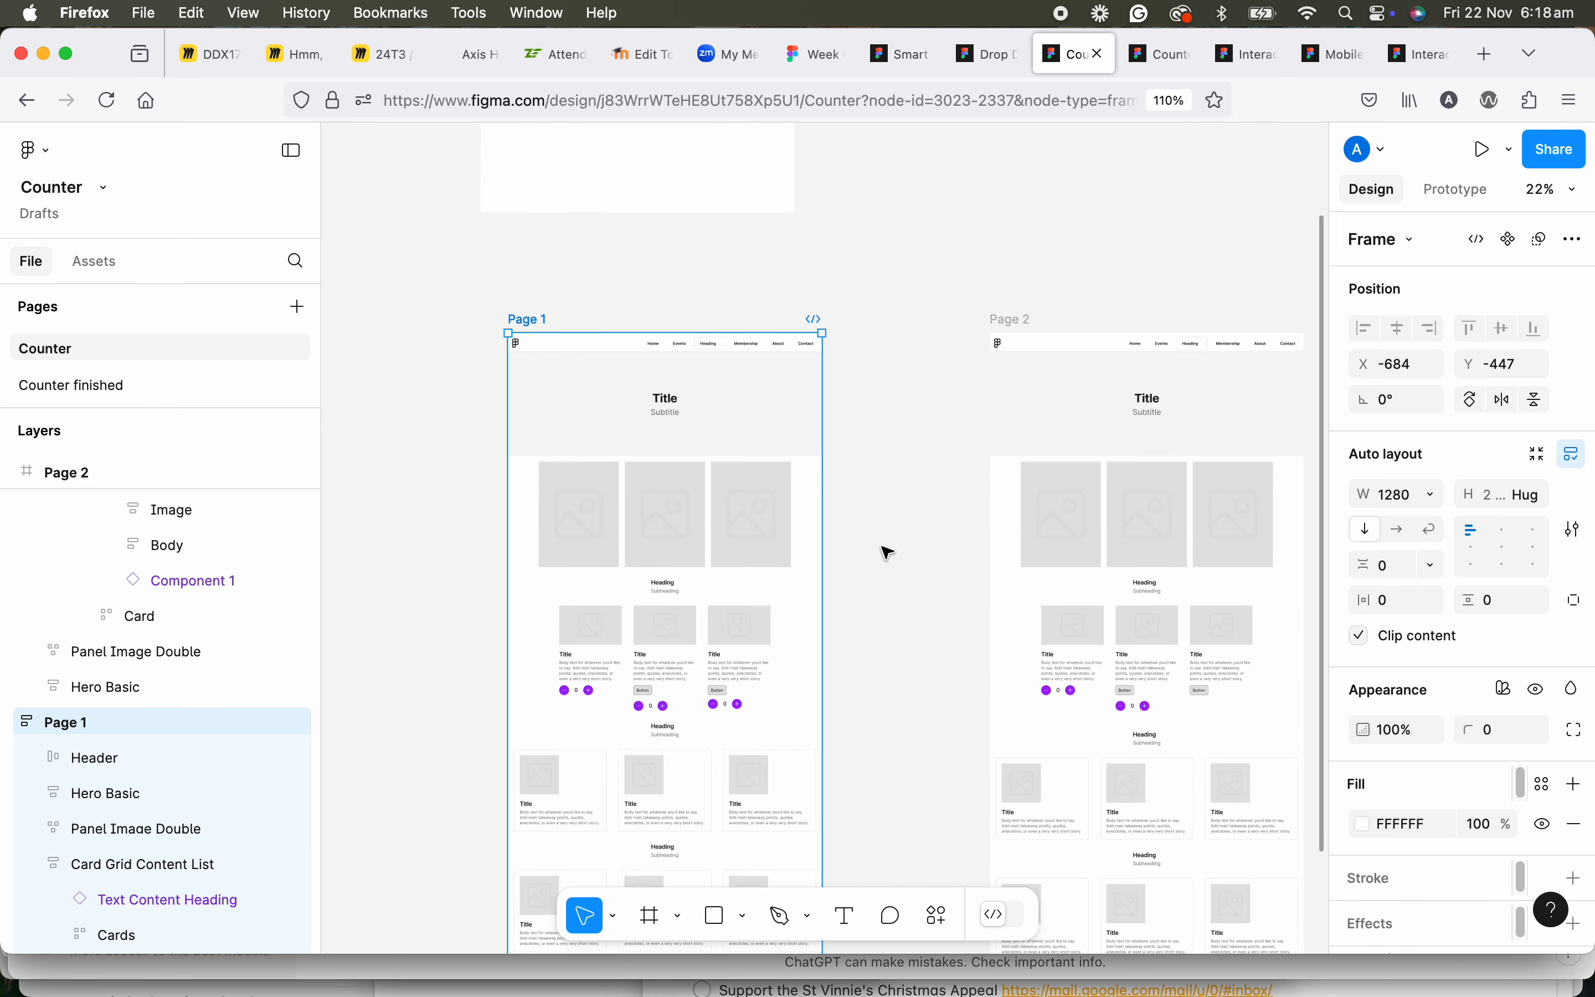